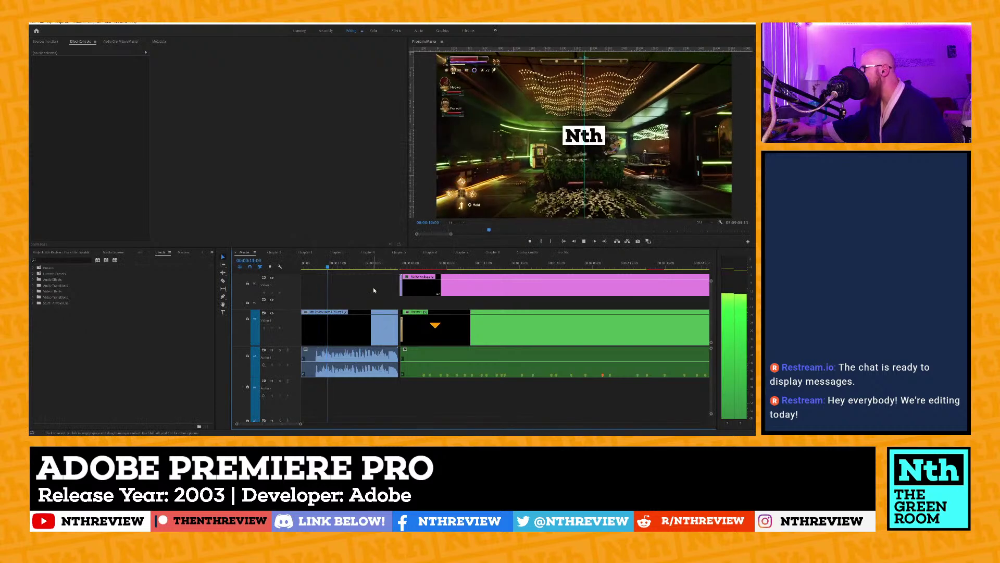
Play back the opening of the Master sequence, from the intro clip into the first chapter clip.
{"action": "left_click", "coordinate": [319, 267]}
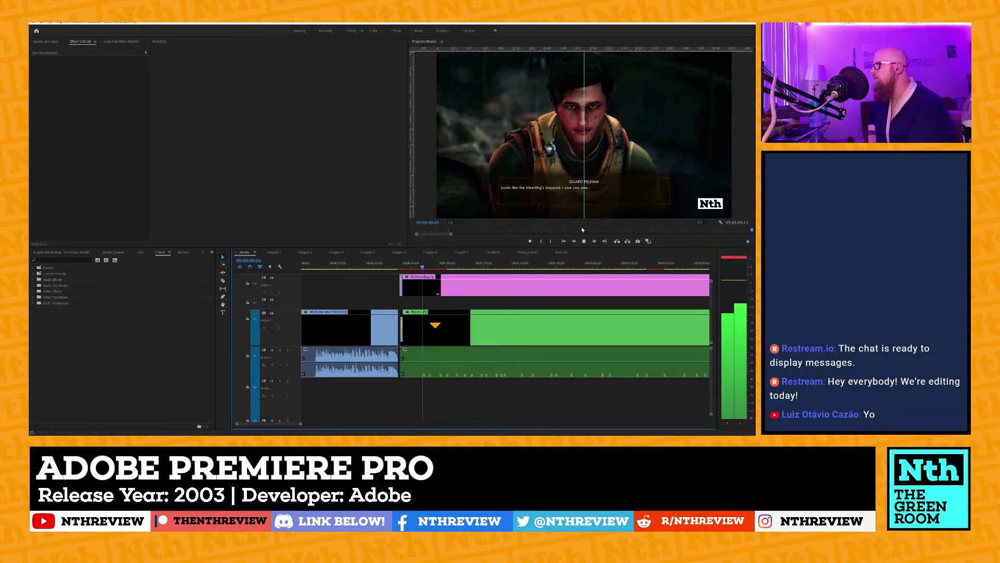
{"action": "key", "text": "space"}
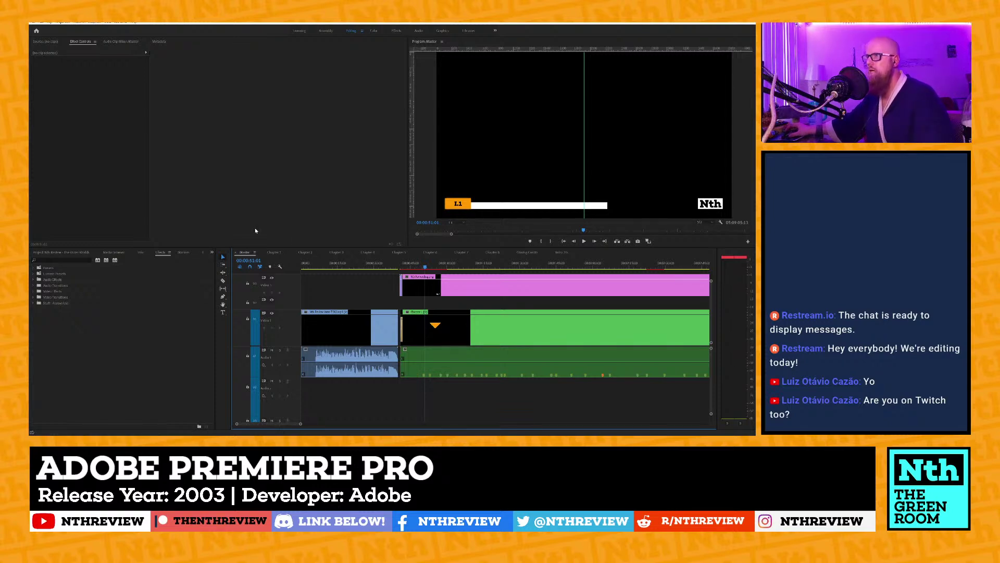
Examine the full length of the Master sequence, placing the playhead at its end to inspect the final chapter clips.
{"action": "left_click", "coordinate": [389, 318]}
{"action": "key", "text": "shift+Delete"}
{"action": "key", "text": "minus"}
{"action": "key", "text": "minus"}
{"action": "key", "text": "minus"}
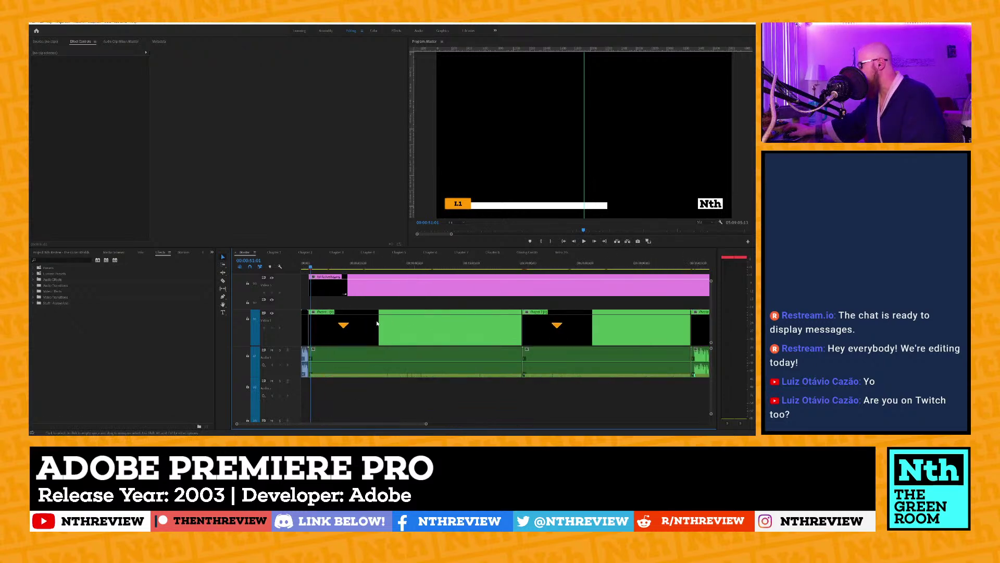
{"action": "key", "text": "minus"}
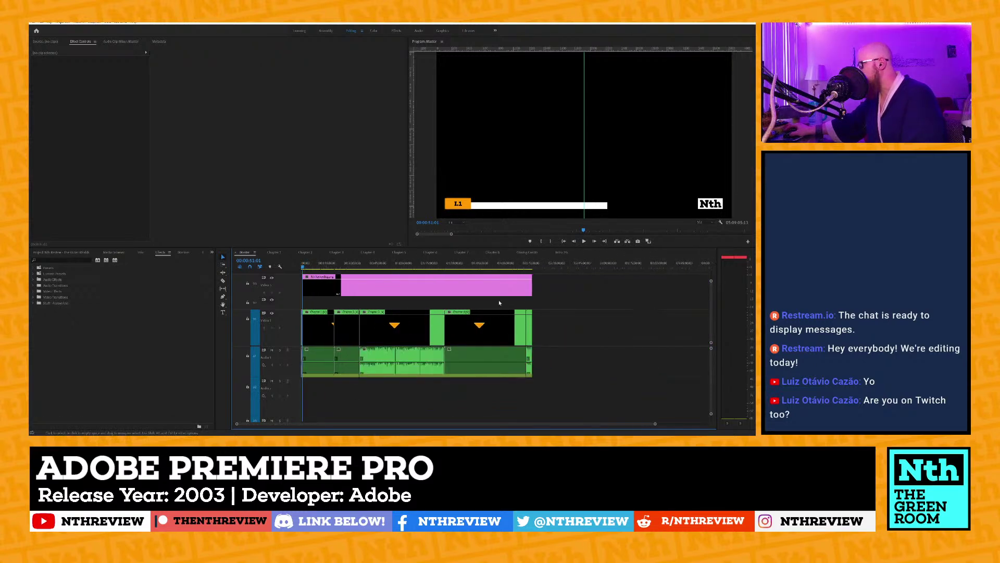
{"action": "left_click", "coordinate": [532, 267]}
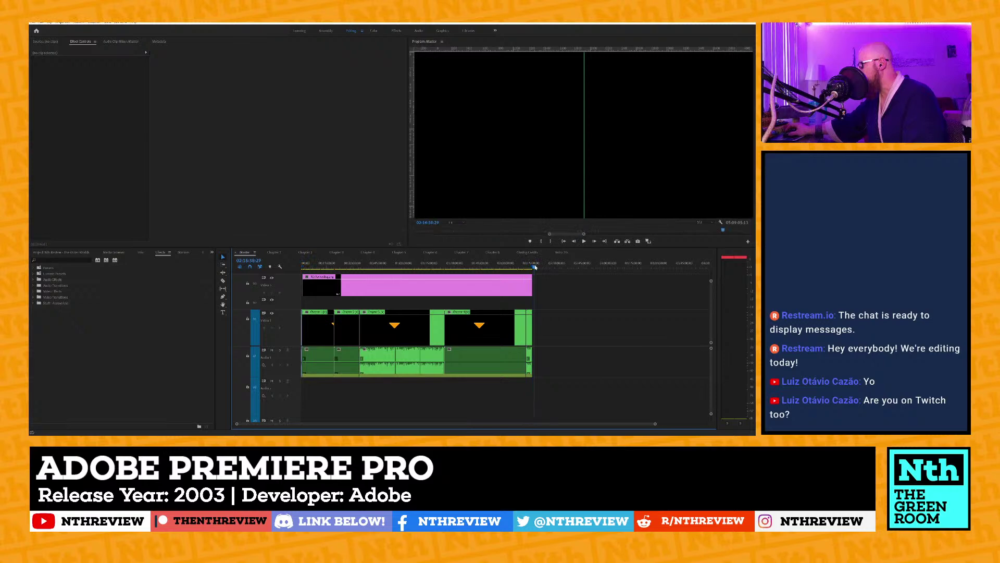
{"action": "left_click", "coordinate": [535, 266]}
{"action": "key", "text": "equal"}
{"action": "key", "text": "equal"}
{"action": "key", "text": "equal"}
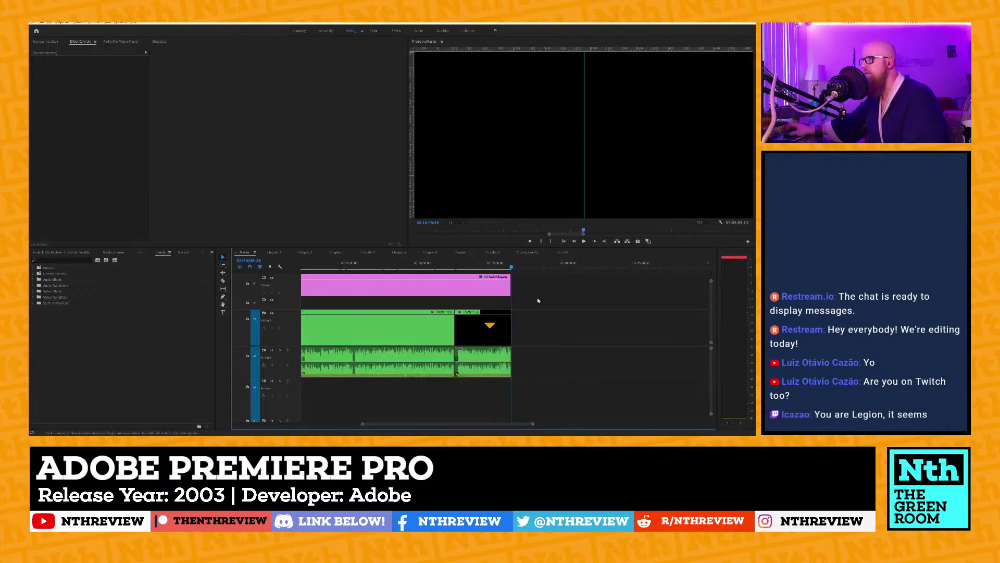
{"action": "key", "text": "equal"}
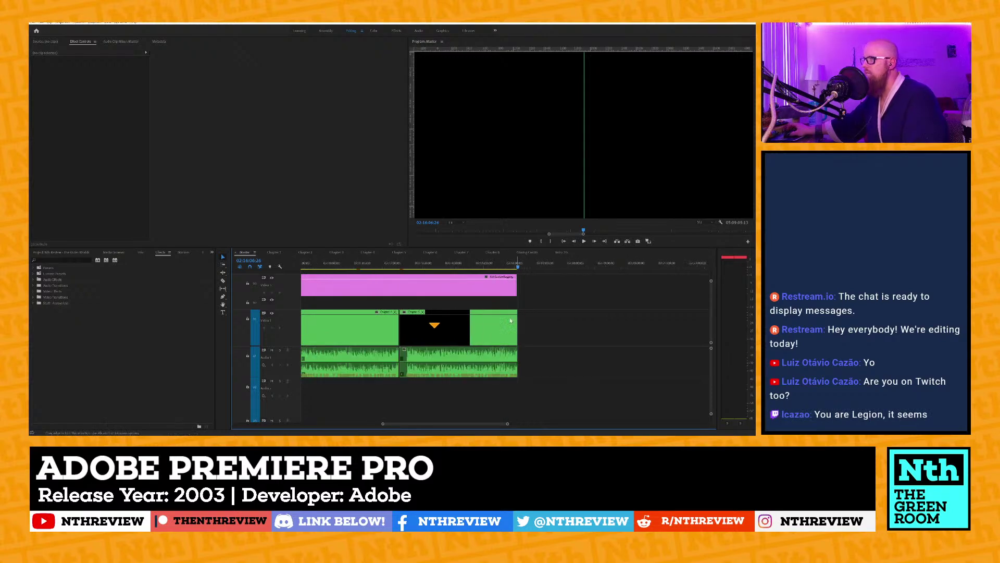
{"action": "key", "text": "equal"}
{"action": "key", "text": "equal"}
{"action": "key", "text": "equal"}
{"action": "key", "text": "equal"}
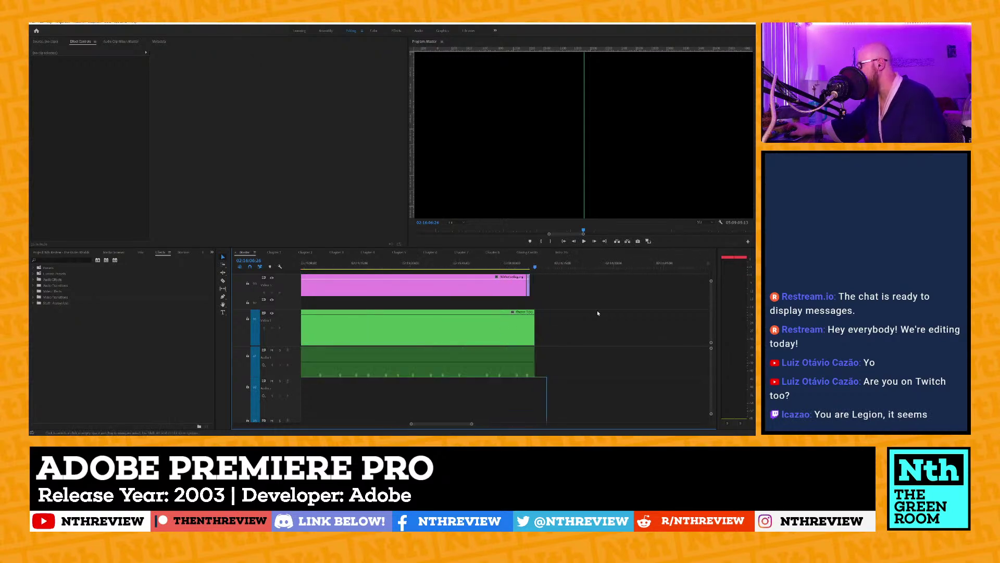
{"action": "key", "text": "minus"}
{"action": "key", "text": "minus"}
{"action": "key", "text": "minus"}
{"action": "key", "text": "minus"}
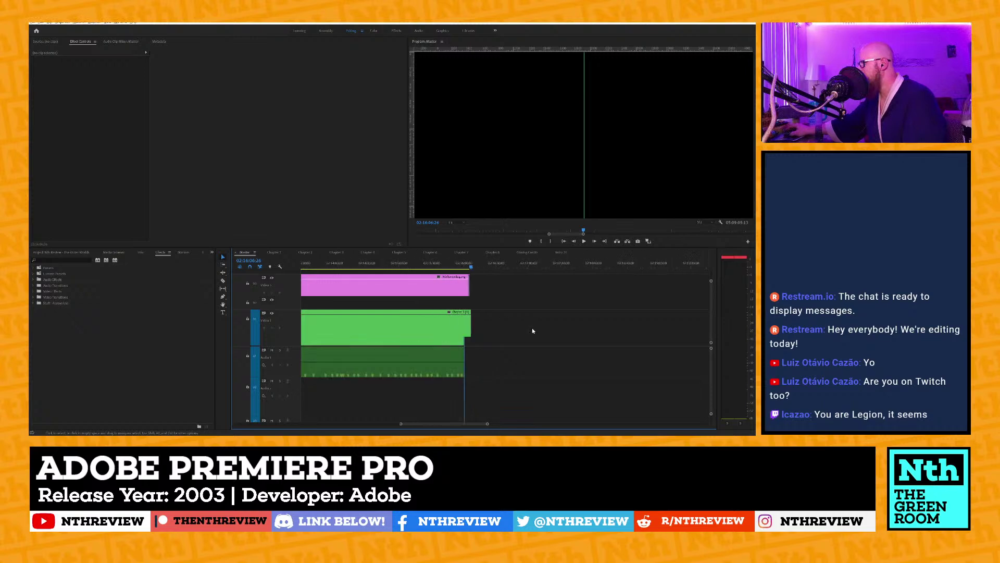
{"action": "key", "text": "minus"}
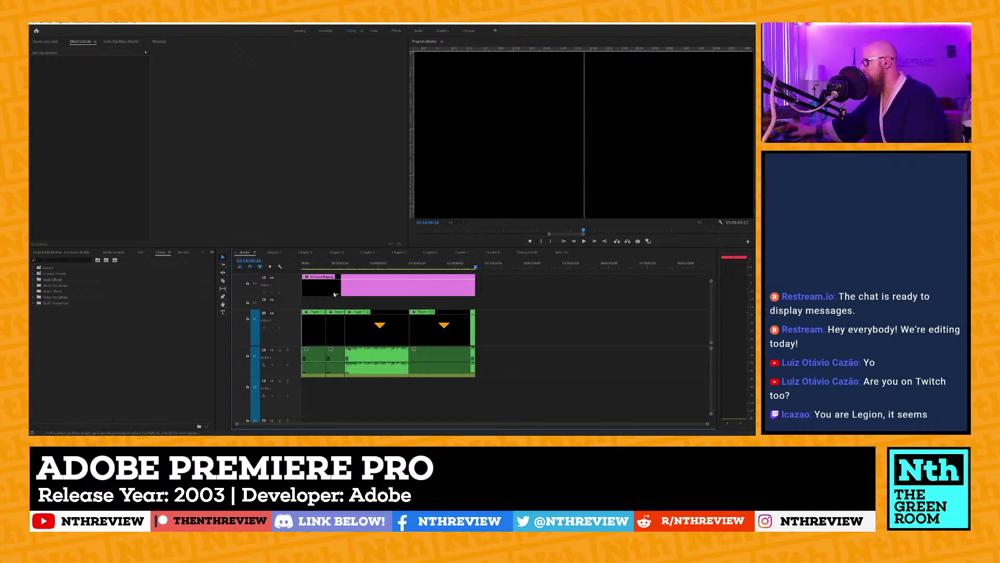
{"action": "key", "text": "equal"}
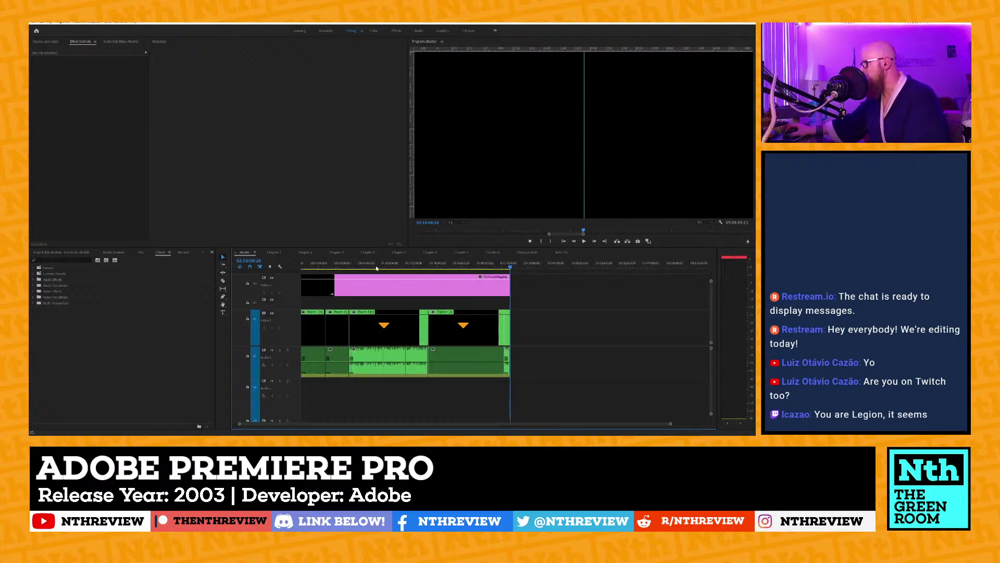
Play back a short passage in the first chapter clip of the Master sequence to check its lower-third title.
{"action": "left_click", "coordinate": [376, 267]}
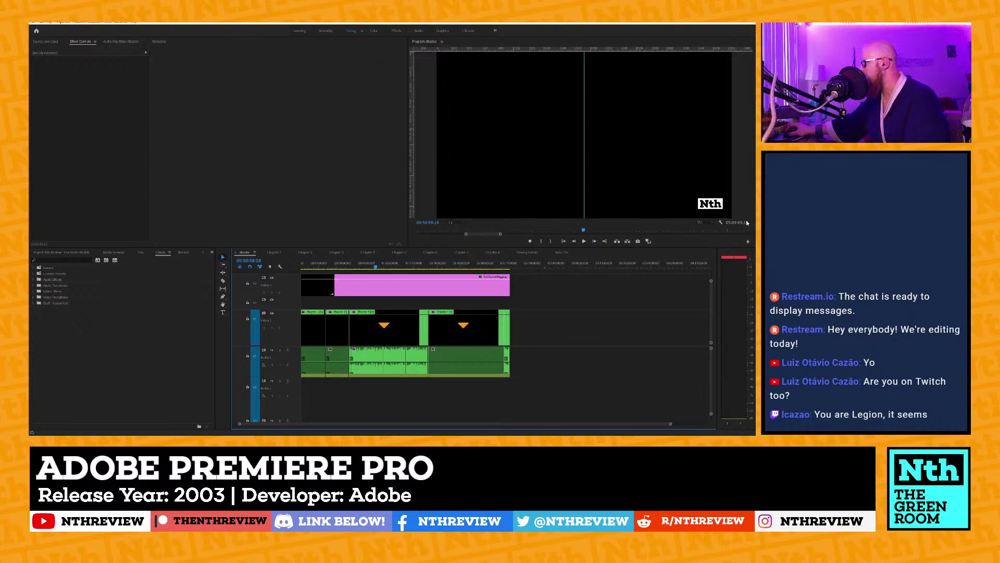
{"action": "key", "text": "equal"}
{"action": "key", "text": "equal"}
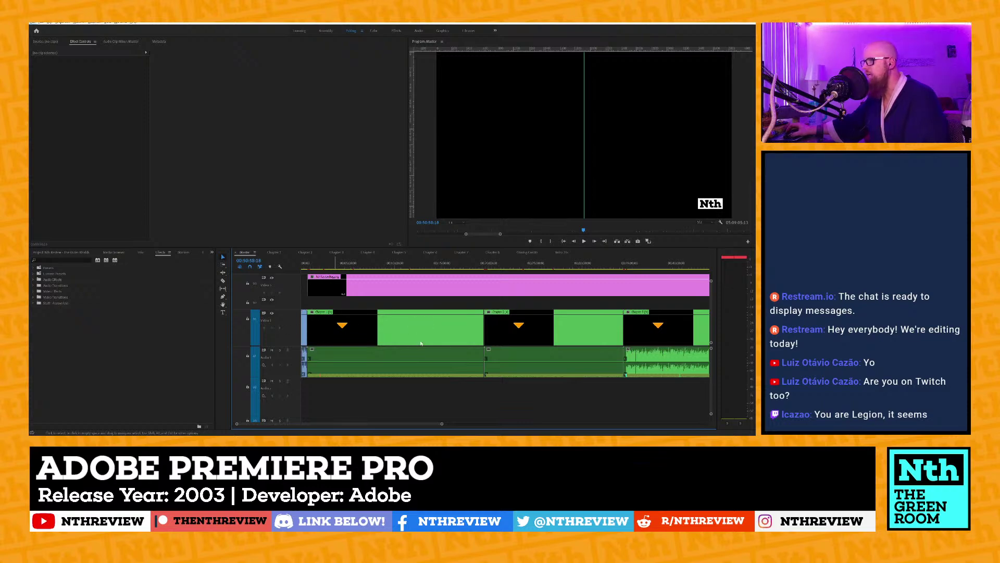
{"action": "key", "text": "equal"}
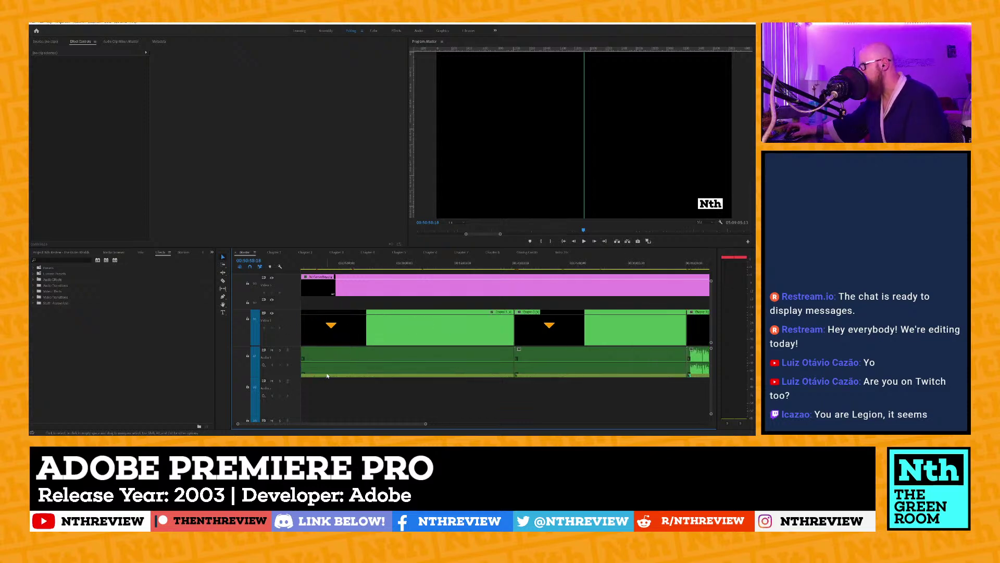
{"action": "key", "text": "equal"}
{"action": "key", "text": "equal"}
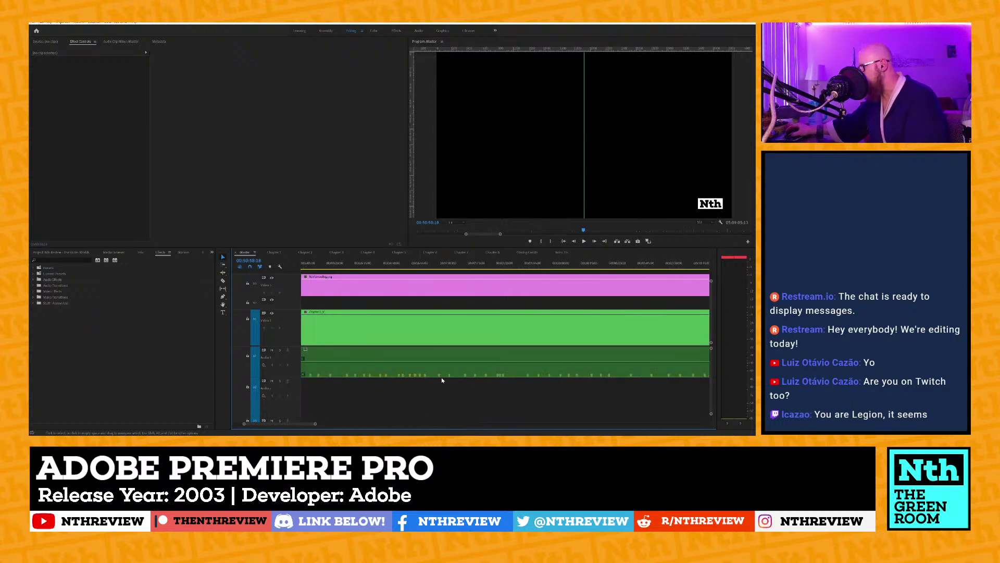
{"action": "key", "text": "minus"}
{"action": "key", "text": "minus"}
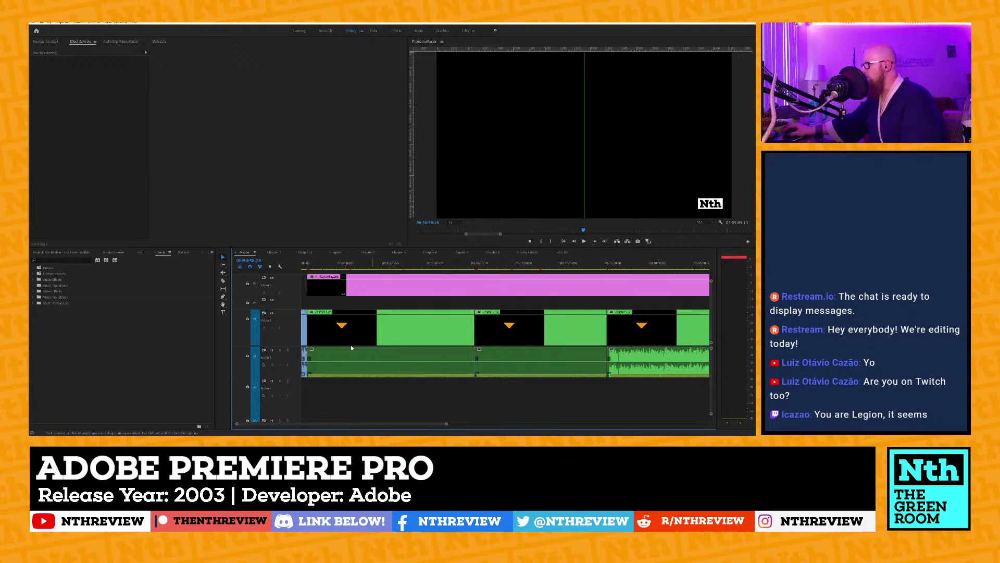
{"action": "left_click", "coordinate": [350, 268]}
{"action": "key", "text": "space"}
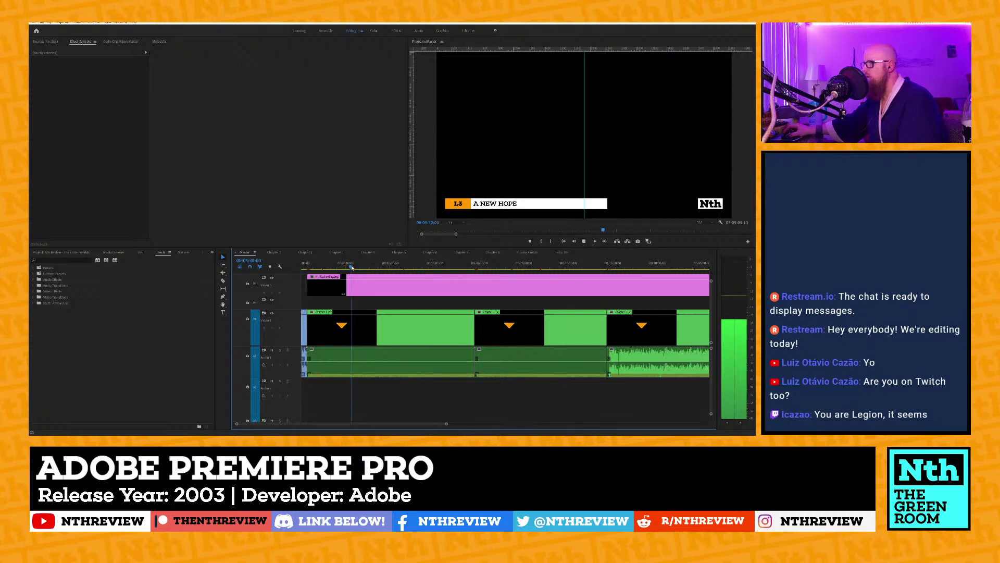
{"action": "key", "text": "space"}
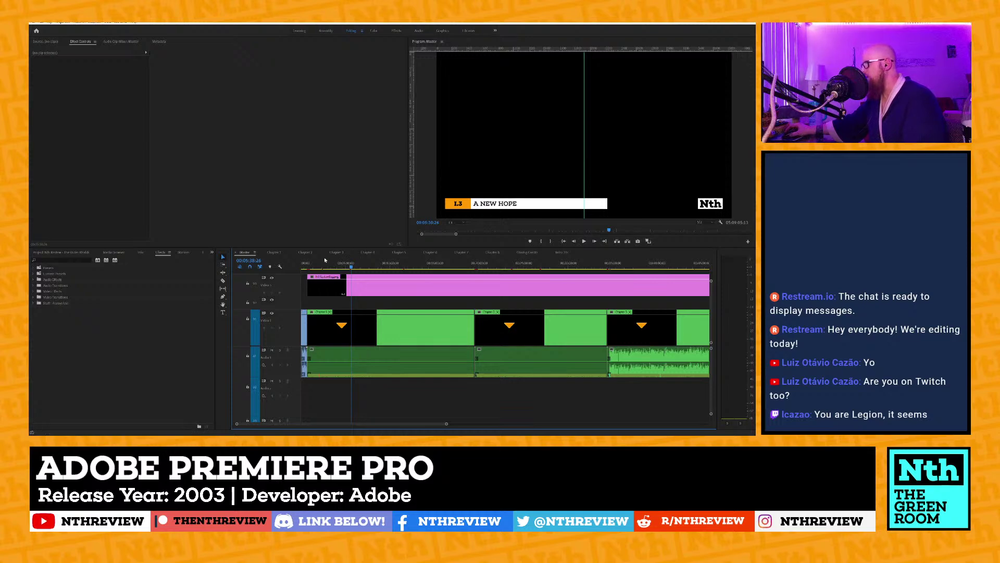
Open the Chapter 1 sequence and scrub past the short graphic clips on the upper video track.
{"action": "left_click", "coordinate": [276, 252]}
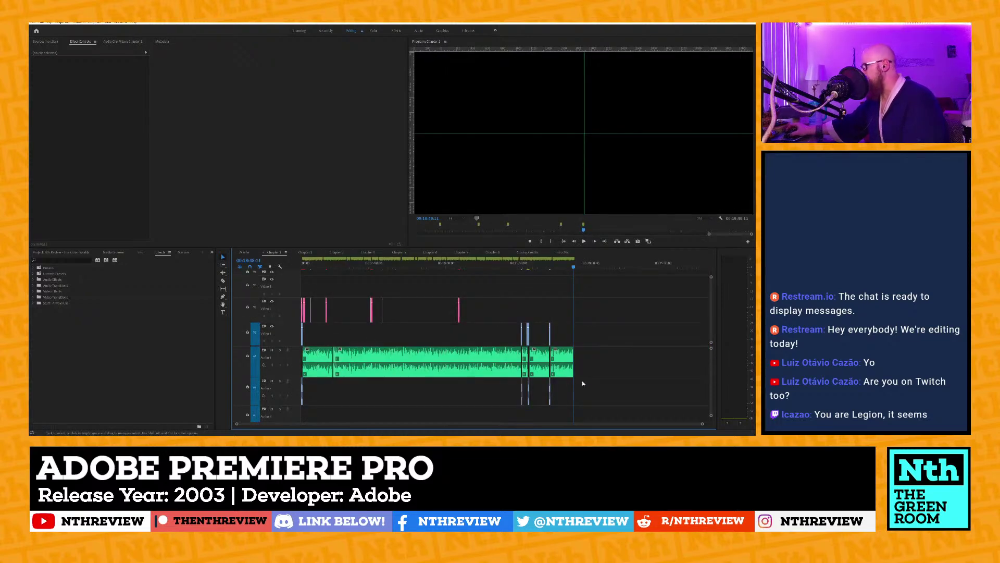
{"action": "scroll", "coordinate": [322, 330], "scroll_direction": "up", "scroll_amount": 4}
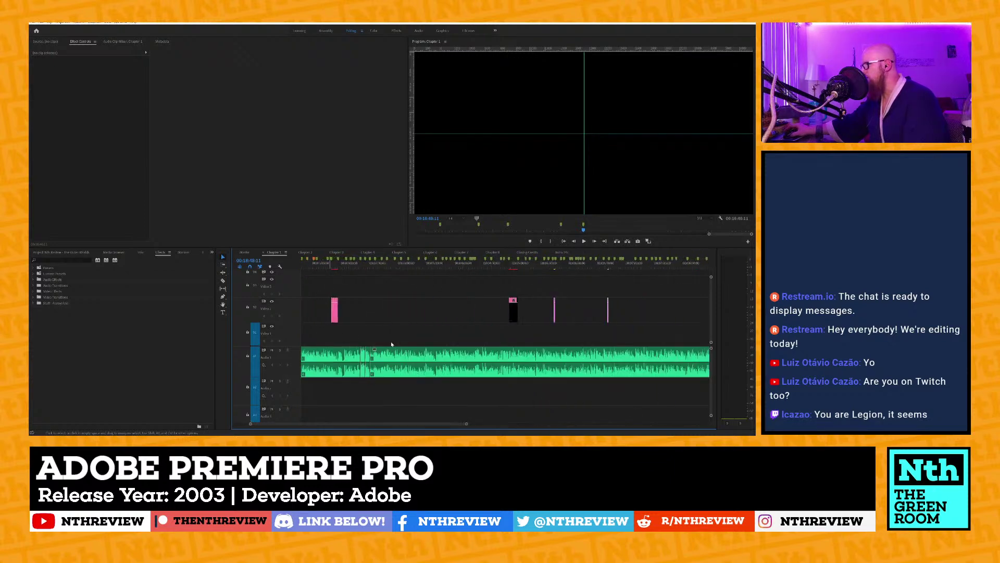
{"action": "scroll", "coordinate": [396, 343], "scroll_direction": "up", "scroll_amount": 2}
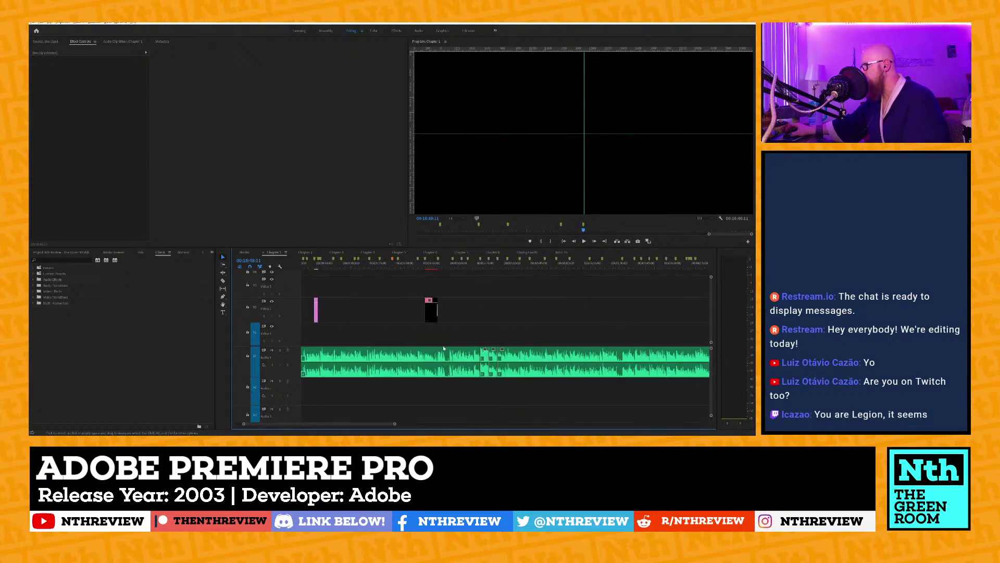
{"action": "scroll", "coordinate": [457, 349], "scroll_direction": "down", "scroll_amount": 3}
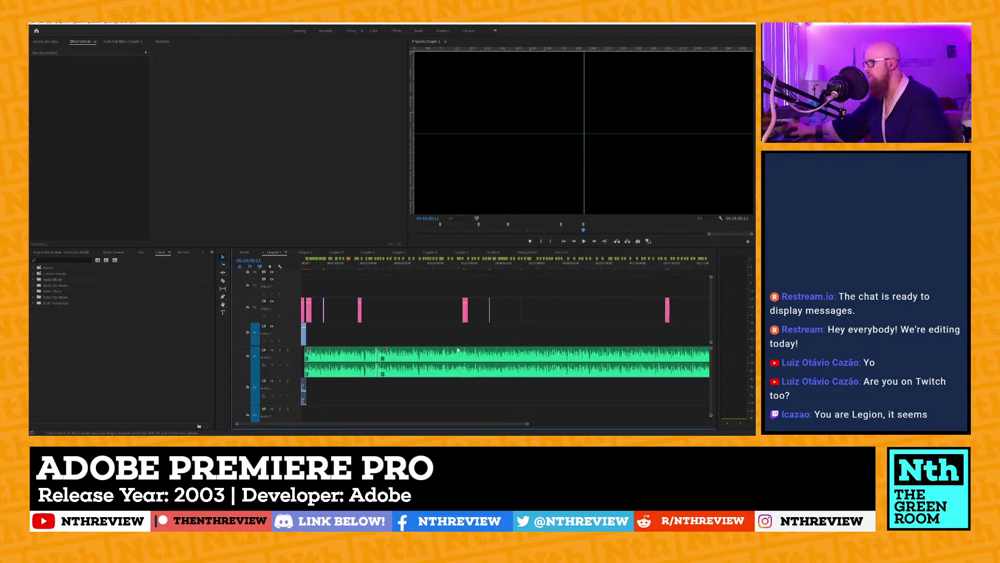
{"action": "scroll", "coordinate": [427, 339], "scroll_direction": "down", "scroll_amount": 2}
{"action": "scroll", "coordinate": [396, 310], "scroll_direction": "up", "scroll_amount": 3}
{"action": "scroll", "coordinate": [396, 310], "scroll_direction": "down", "scroll_amount": 1}
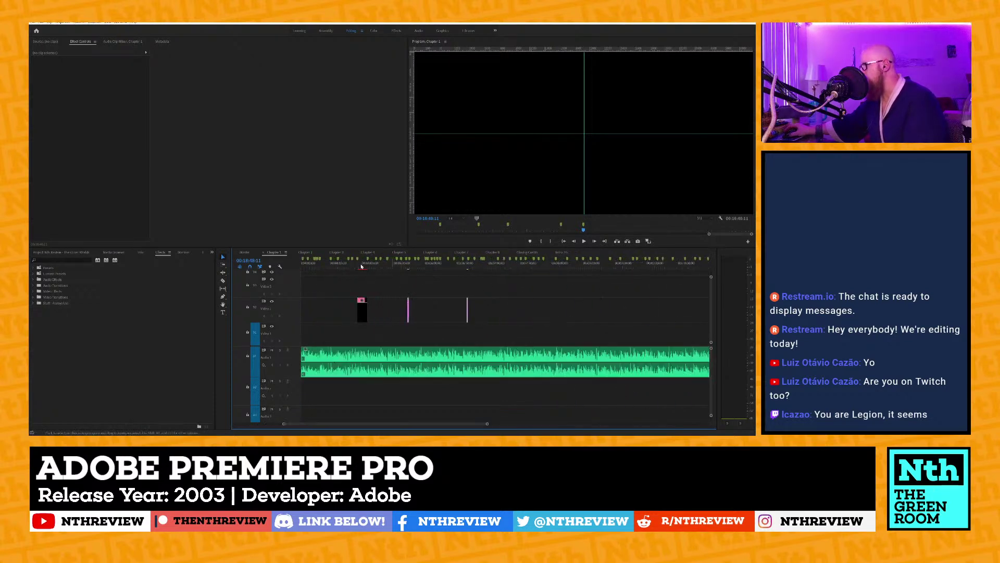
{"action": "left_click", "coordinate": [363, 267]}
{"action": "left_click_drag", "start_coordinate": [363, 268], "coordinate": [471, 274]}
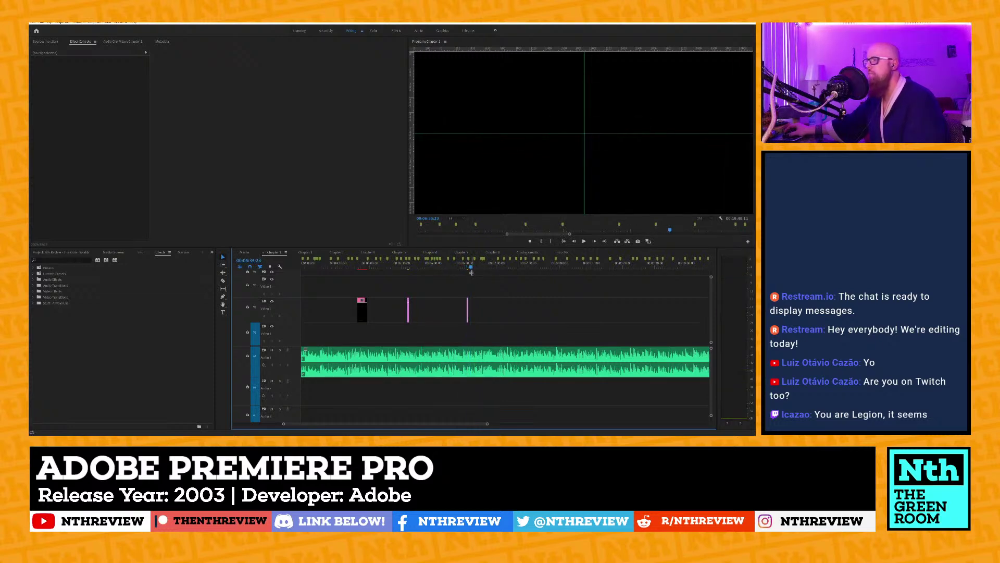
Inspect the rest of the Chapter 1 timeline and scrub through the short video clips near its end.
{"action": "key", "text": "="}
{"action": "key", "text": "="}
{"action": "key", "text": "="}
{"action": "key", "text": "minus"}
{"action": "key", "text": "minus"}
{"action": "key", "text": "minus"}
{"action": "key", "text": "minus"}
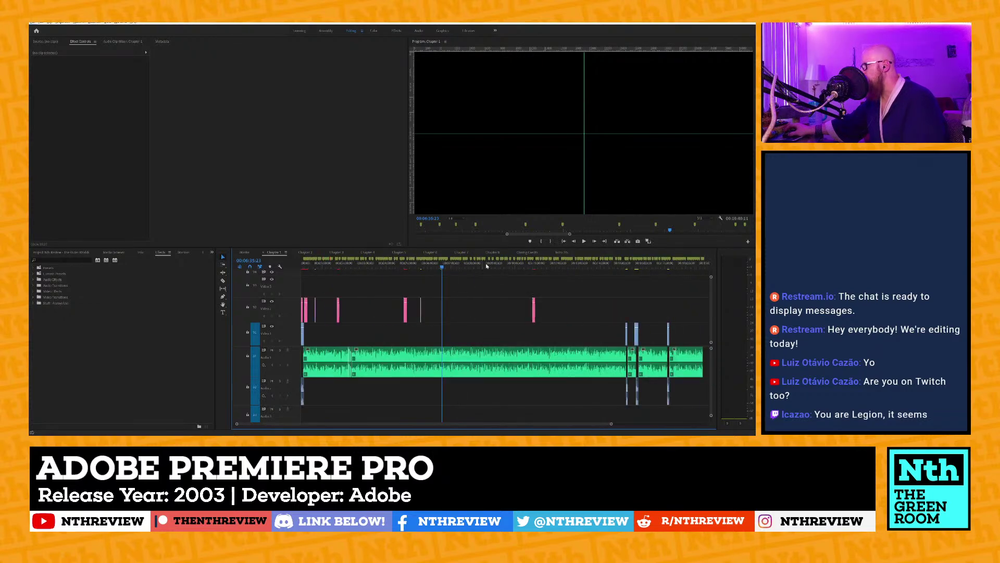
{"action": "left_click", "coordinate": [489, 260]}
{"action": "key", "text": "minus"}
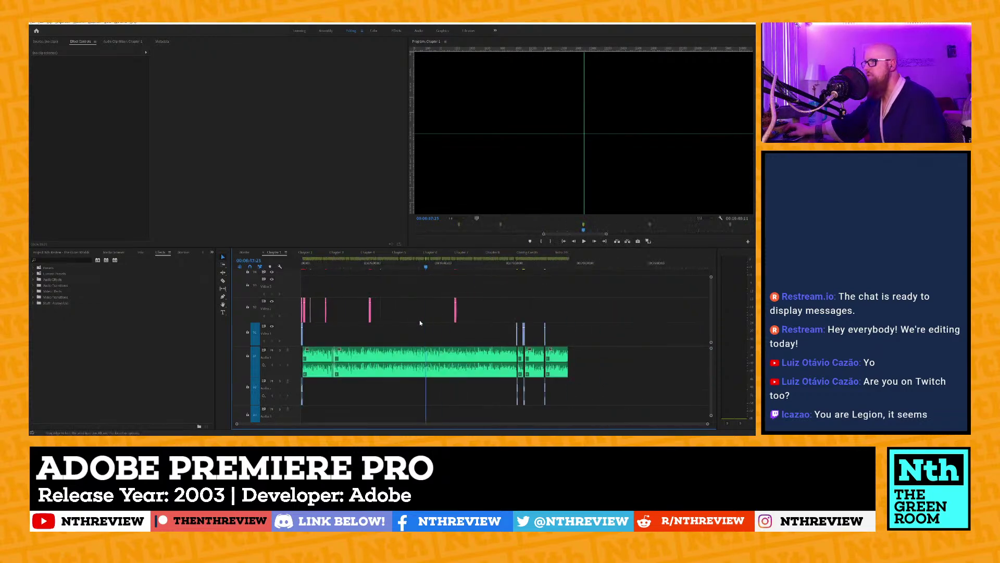
{"action": "key", "text": "equal"}
{"action": "key", "text": "equal"}
{"action": "key", "text": "equal"}
{"action": "key", "text": "equal"}
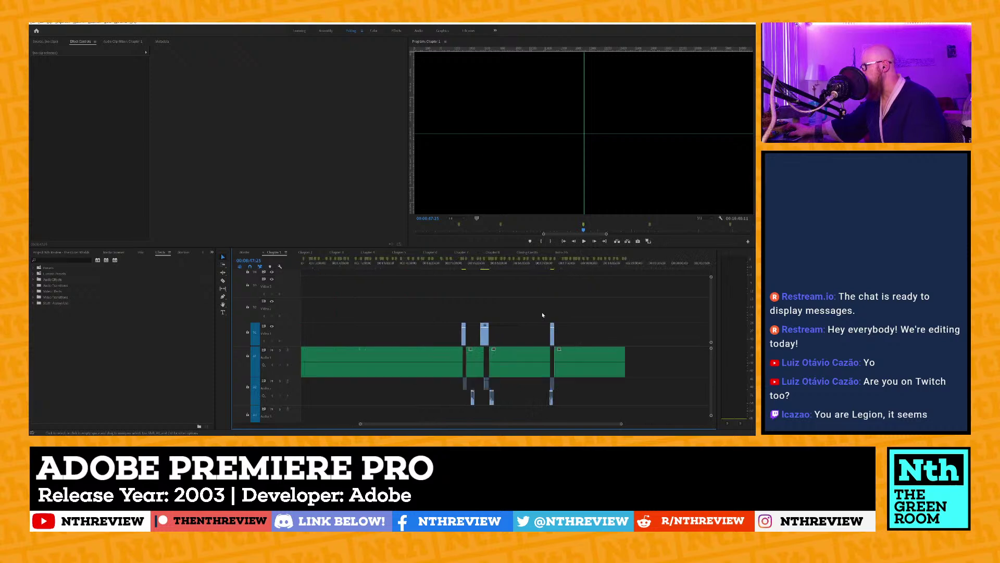
{"action": "key", "text": "equal"}
{"action": "left_click", "coordinate": [434, 268]}
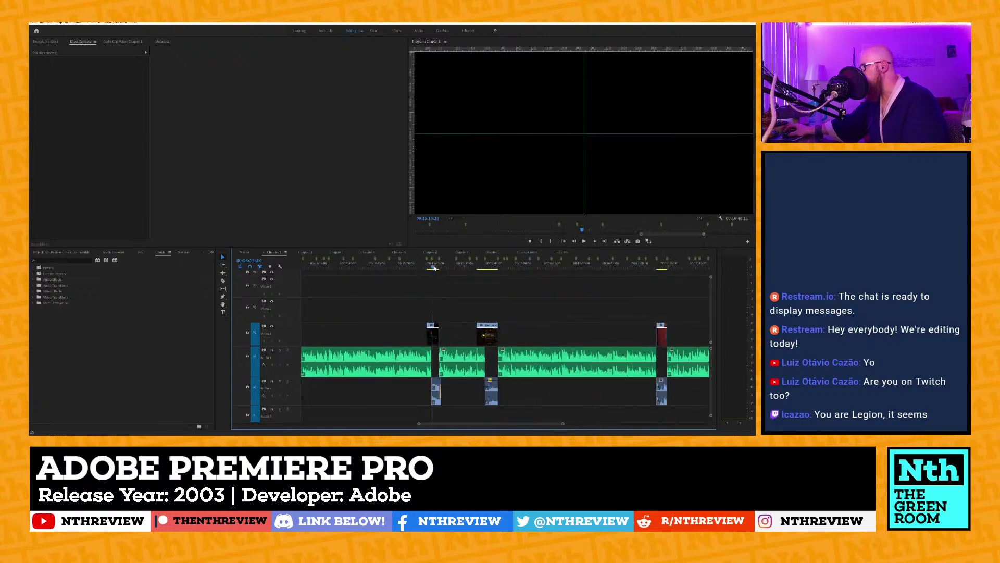
{"action": "left_click_drag", "start_coordinate": [435, 267], "coordinate": [508, 268]}
{"action": "scroll", "coordinate": [458, 339], "scroll_direction": "down", "scroll_amount": 1}
{"action": "scroll", "coordinate": [457, 339], "scroll_direction": "down", "scroll_amount": 4}
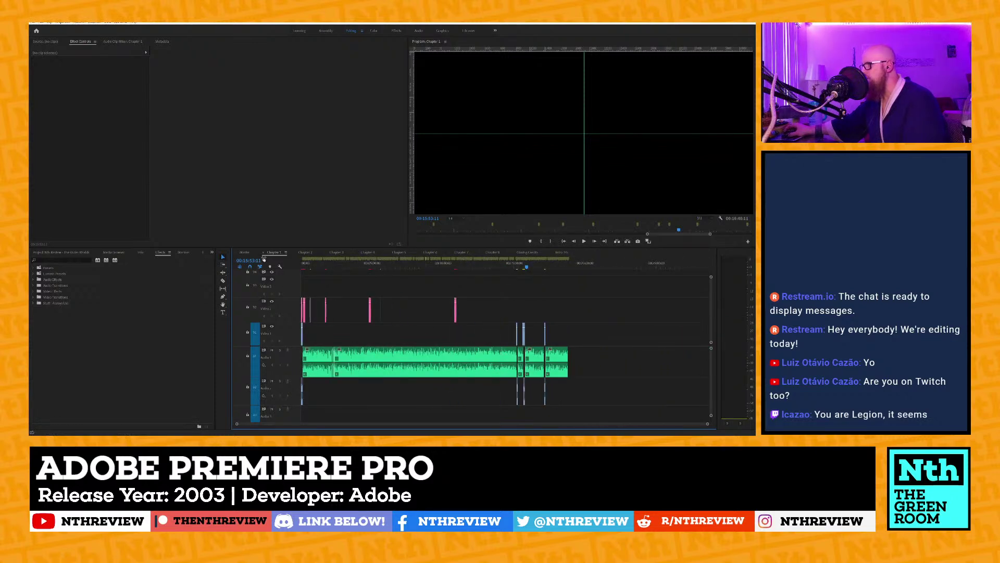
Return to the Master sequence, review its chapter layout and place the playhead at the very beginning.
{"action": "left_click", "coordinate": [244, 252]}
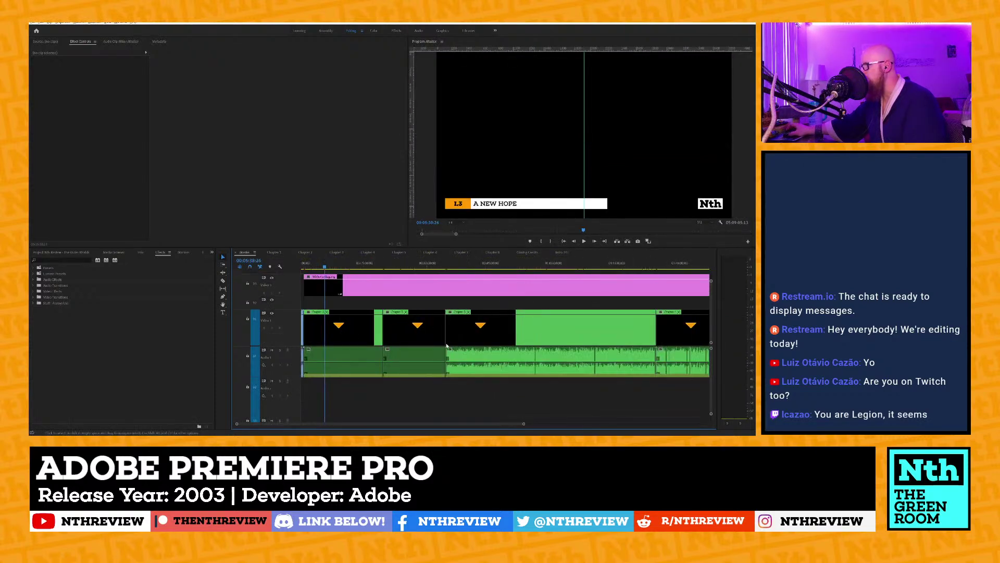
{"action": "scroll", "coordinate": [428, 346], "scroll_direction": "down", "scroll_amount": 2}
{"action": "scroll", "coordinate": [428, 346], "scroll_direction": "down", "scroll_amount": 2}
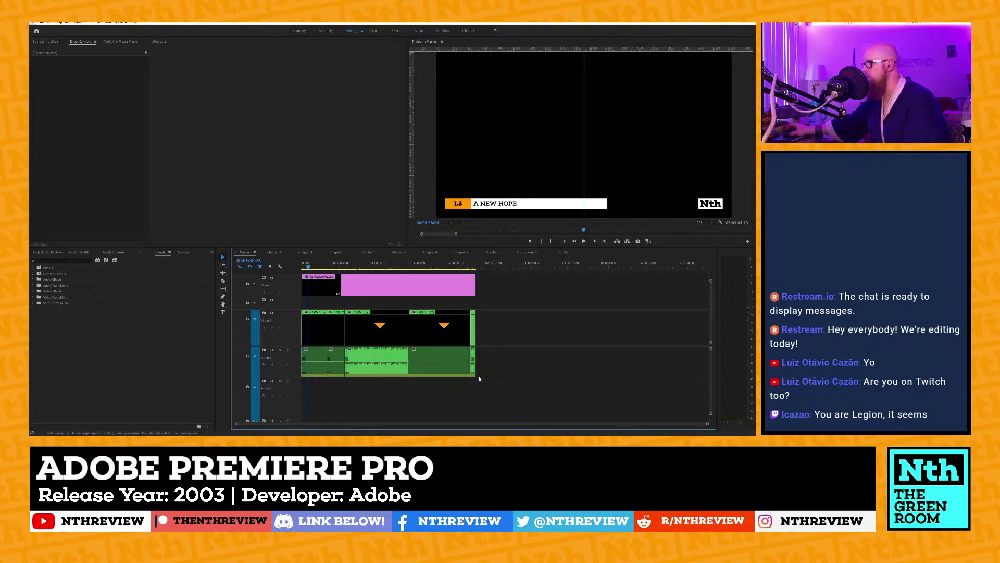
{"action": "scroll", "coordinate": [476, 329], "scroll_direction": "up", "scroll_amount": 4}
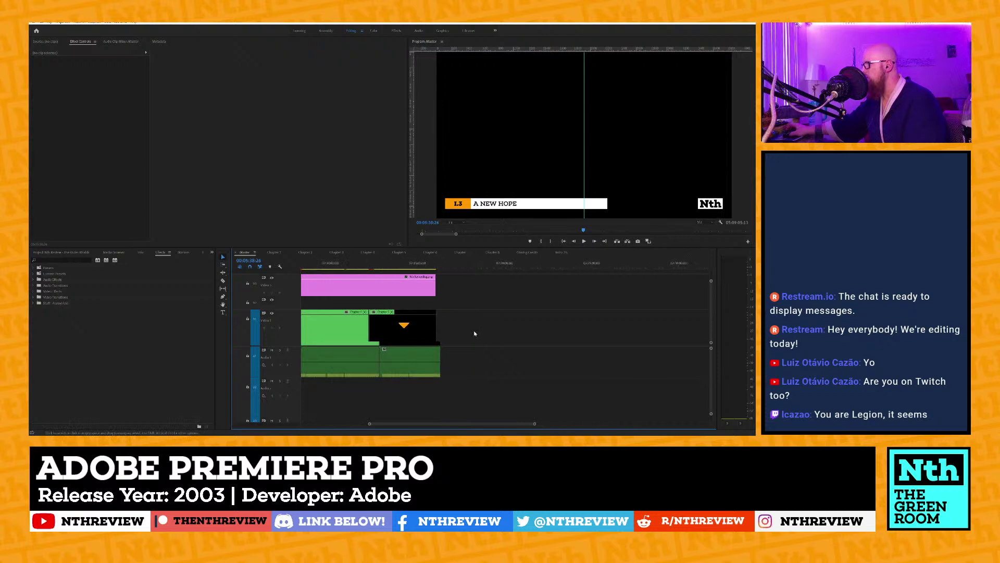
{"action": "scroll", "coordinate": [474, 331], "scroll_direction": "up", "scroll_amount": 8}
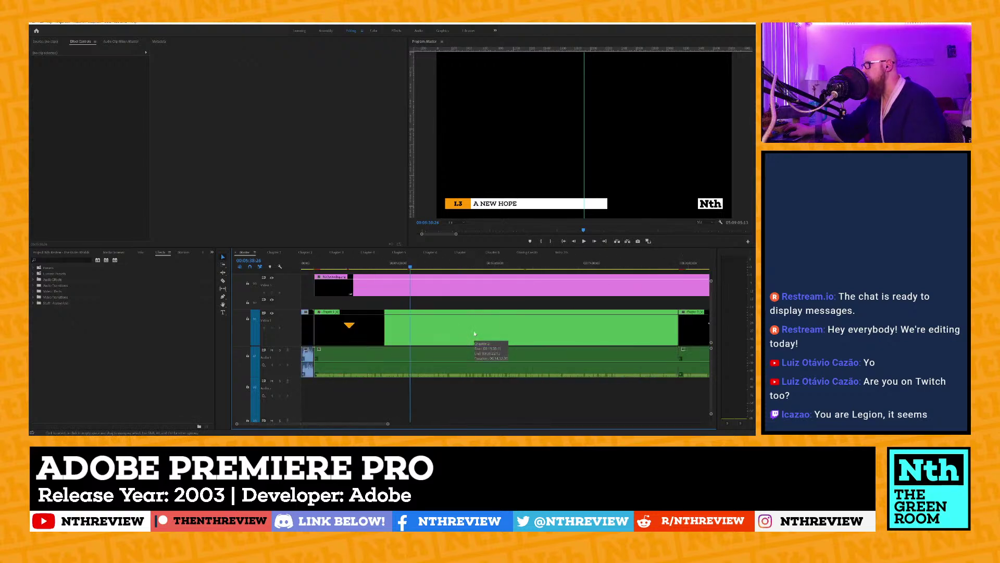
{"action": "scroll", "coordinate": [305, 294], "scroll_direction": "up", "scroll_amount": 4}
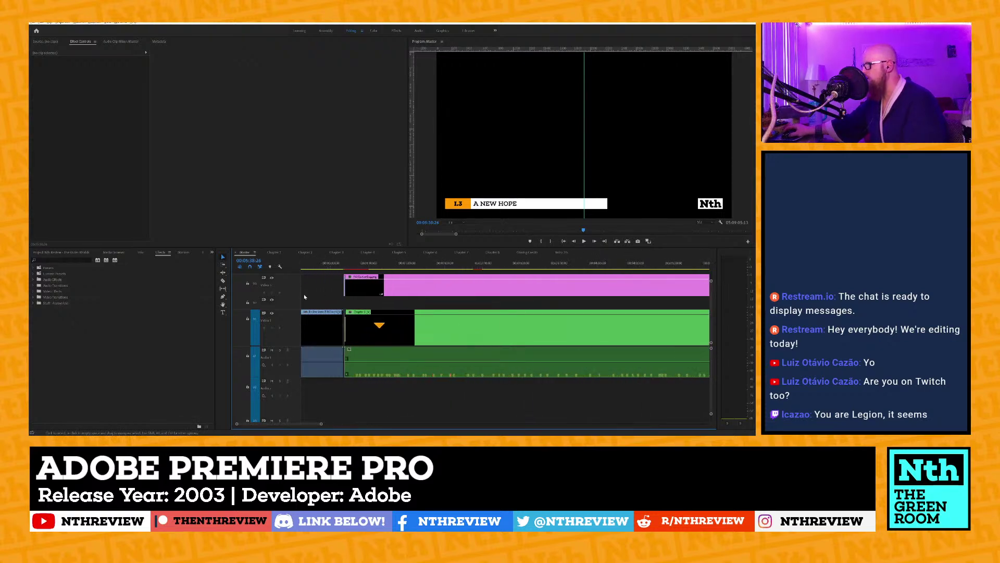
{"action": "key", "text": "Home"}
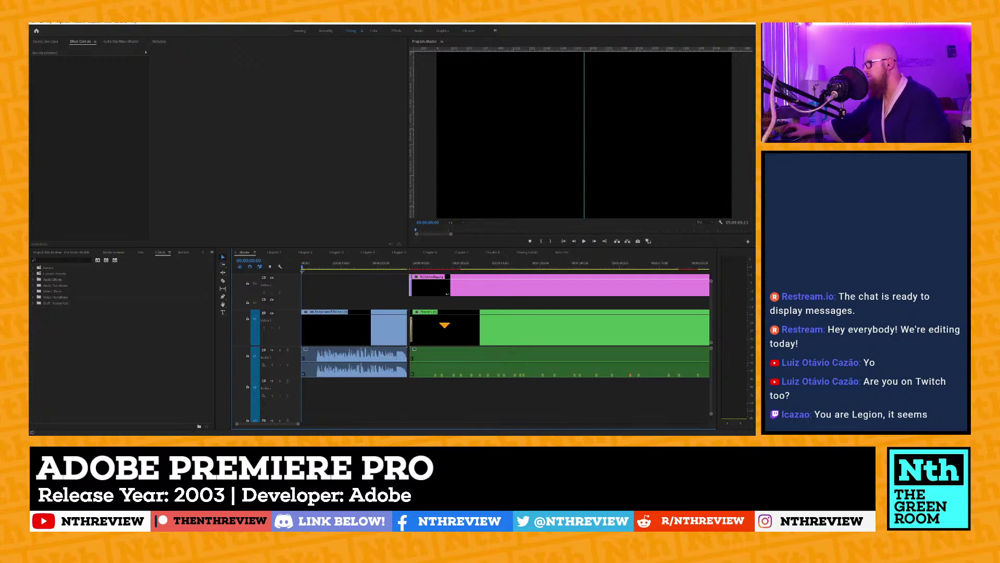
Scrub through the intro clip of the Master sequence to its title logo and glance at the Chapter 1 sequence.
{"action": "left_click_drag", "start_coordinate": [302, 268], "coordinate": [341, 269]}
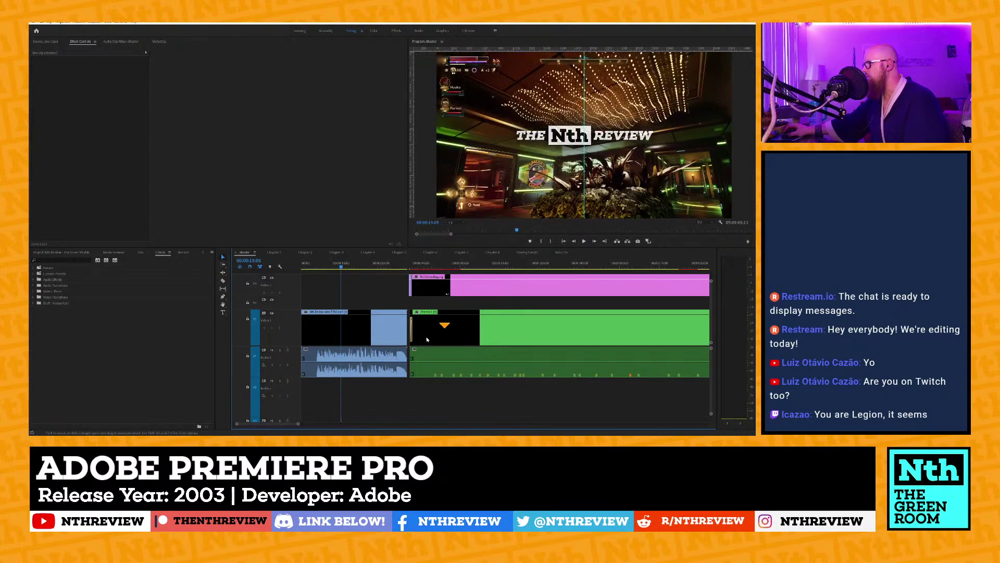
{"action": "left_click", "coordinate": [273, 252]}
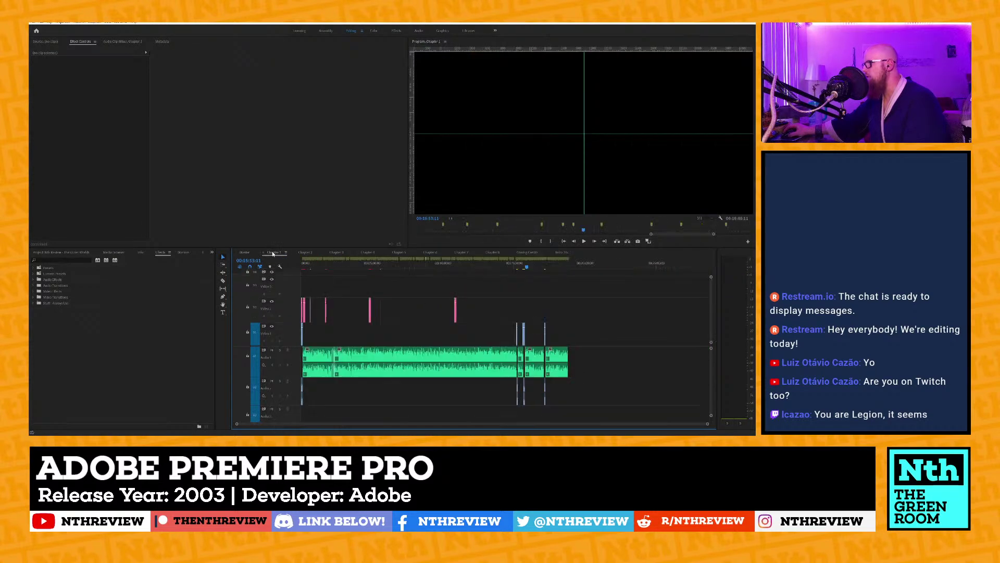
{"action": "left_click", "coordinate": [251, 252]}
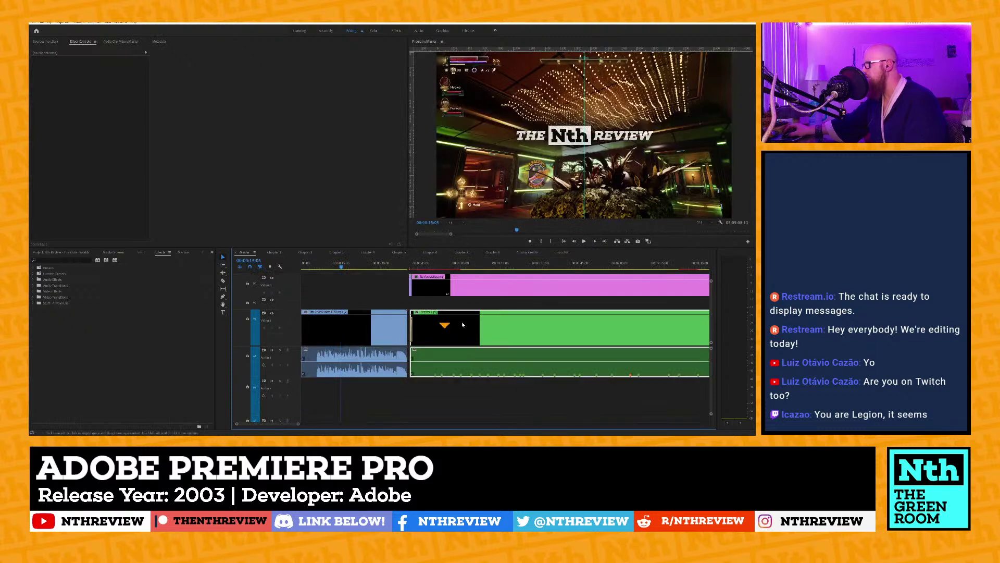
Open Chapter 1 from its nested clip, check its lower-third and opening title card, and return the playhead to the beginning.
{"action": "double_click", "coordinate": [463, 324]}
{"action": "scroll", "coordinate": [321, 332], "scroll_direction": "up", "scroll_amount": 3}
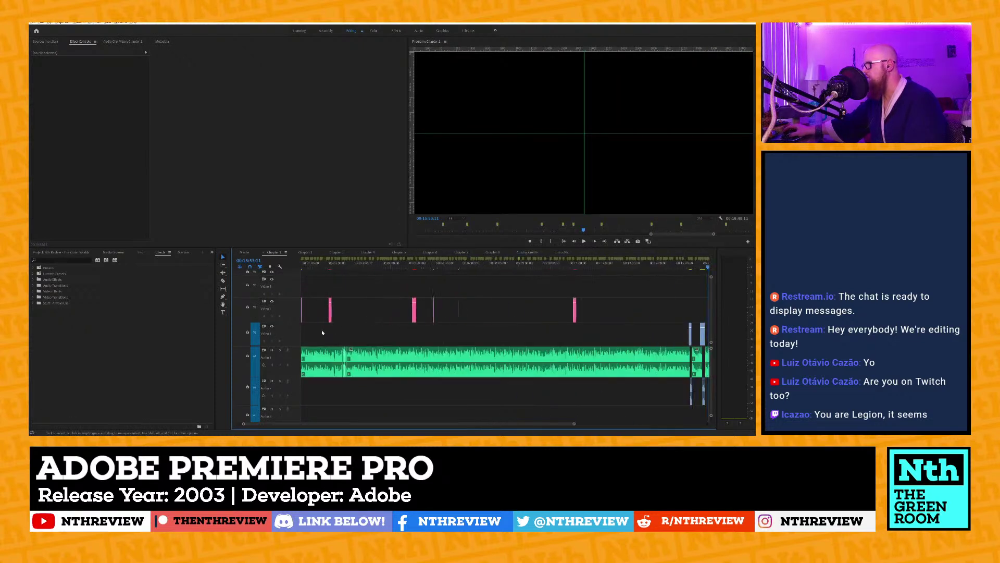
{"action": "left_click", "coordinate": [339, 266]}
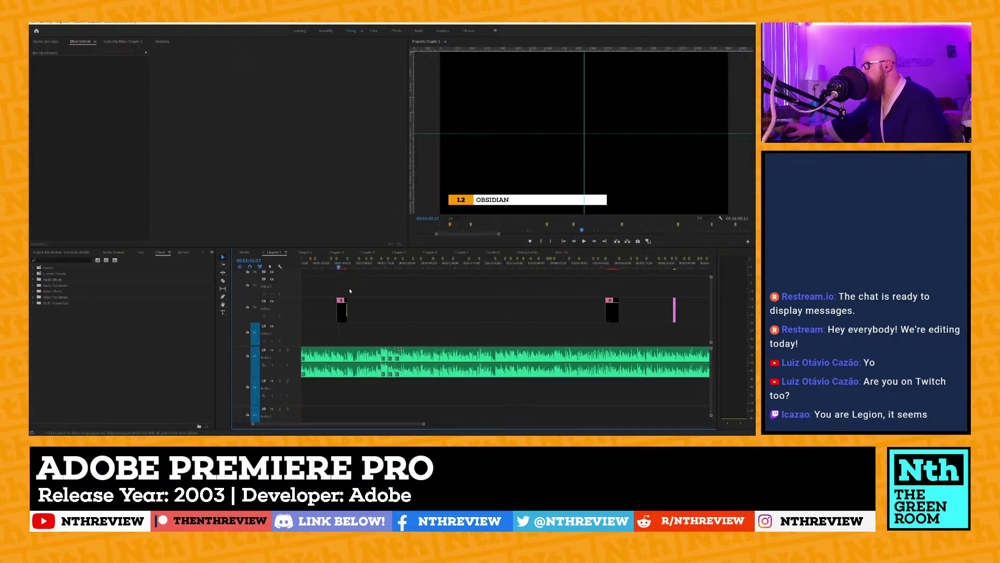
{"action": "scroll", "coordinate": [350, 293], "scroll_direction": "left", "scroll_amount": 3}
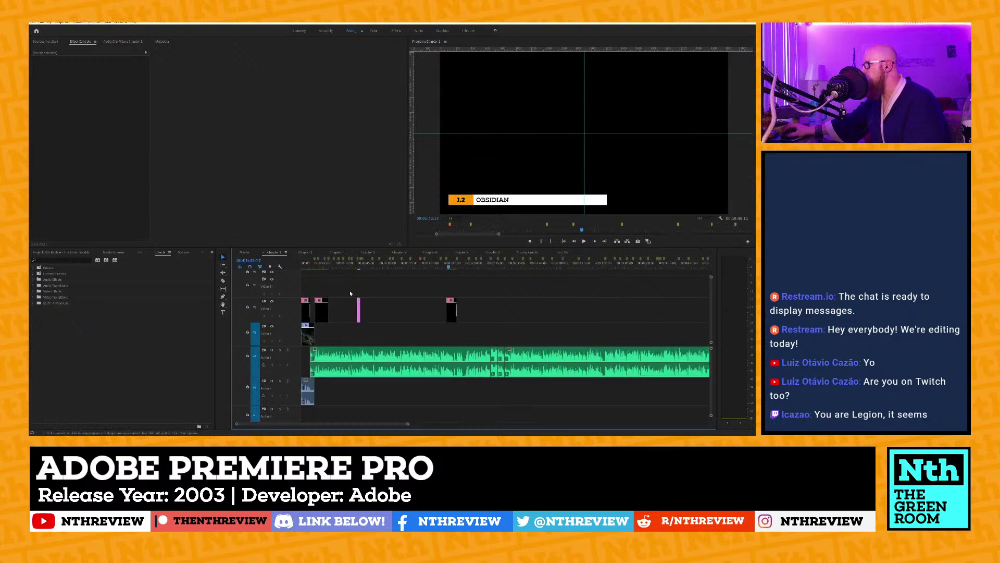
{"action": "left_click", "coordinate": [306, 268]}
{"action": "key", "text": "space"}
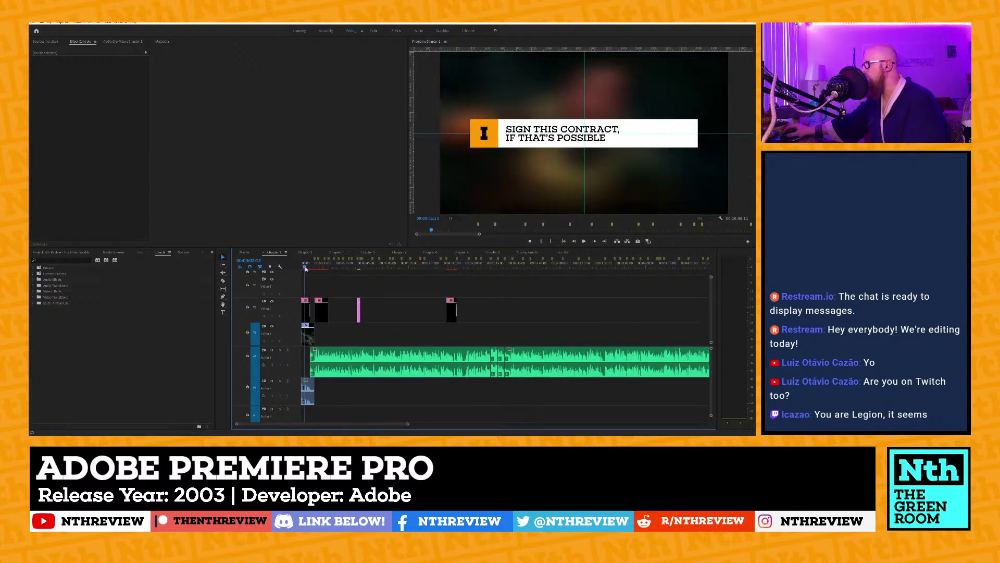
{"action": "left_click", "coordinate": [301, 267]}
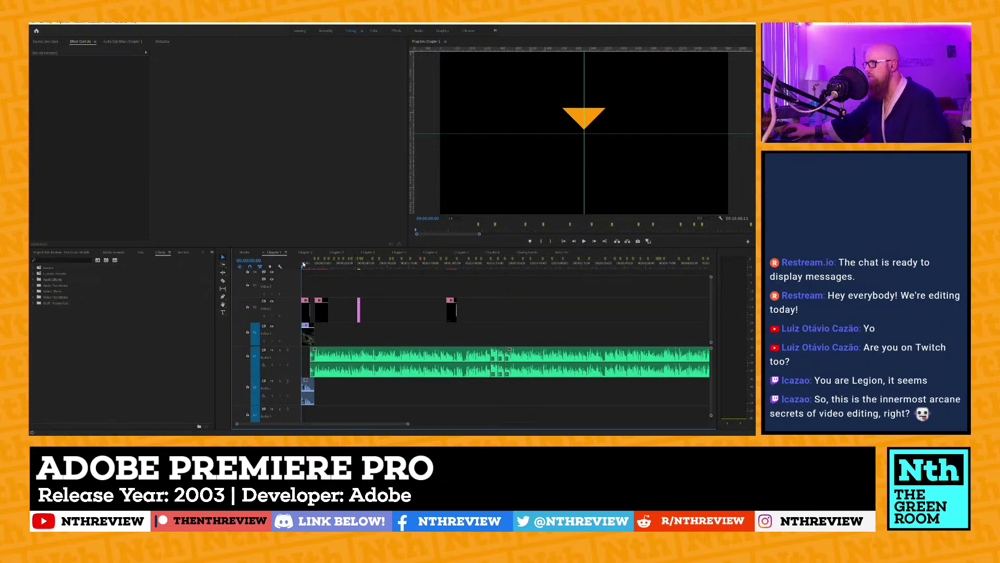
Check the "I.2 Obsidian" lower third and the "NeRDS" text graphic in Chapter 1 and inspect the timeline around them.
{"action": "left_click", "coordinate": [451, 267]}
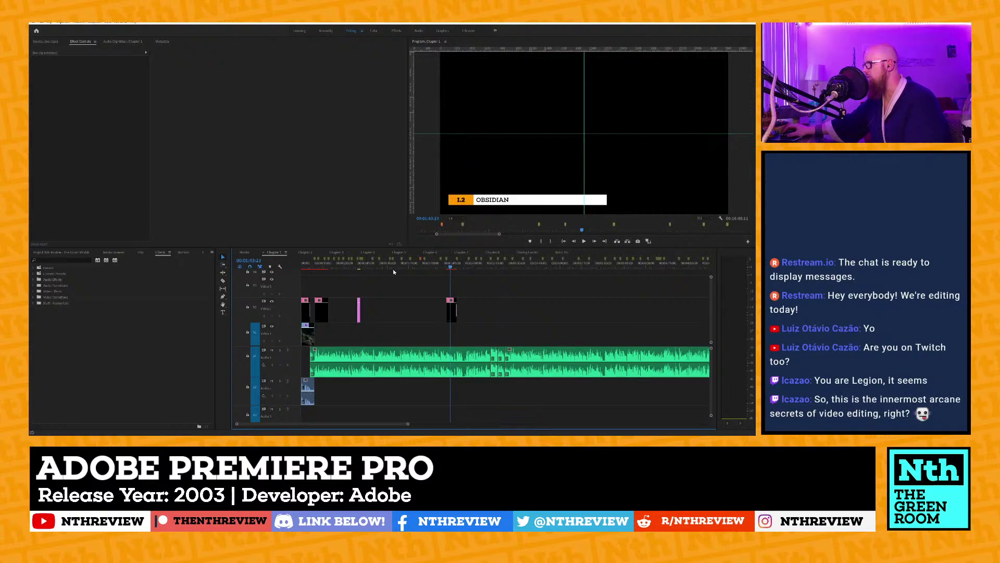
{"action": "left_click", "coordinate": [359, 267]}
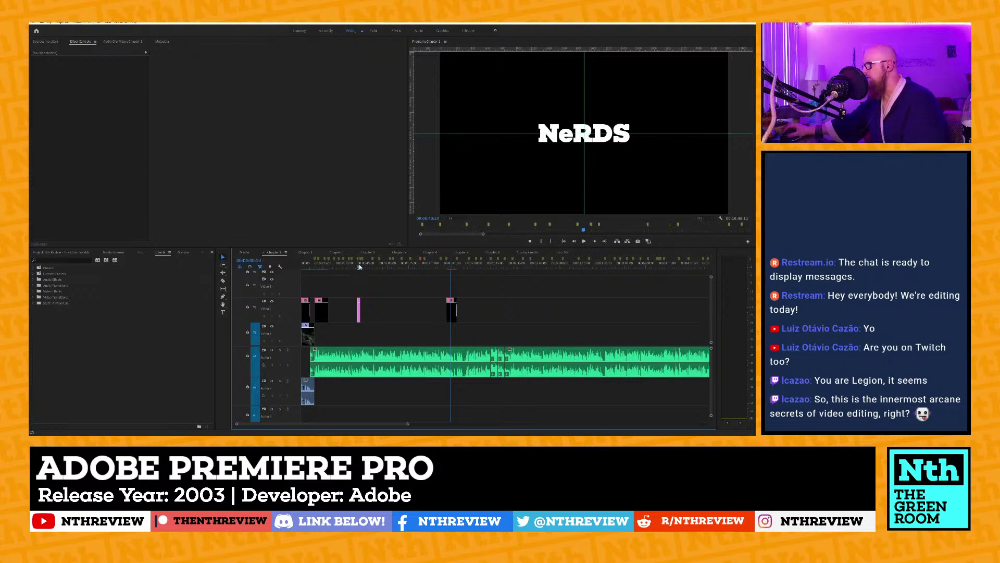
{"action": "key", "text": "equal"}
{"action": "key", "text": "equal"}
{"action": "key", "text": "equal"}
{"action": "key", "text": "equal"}
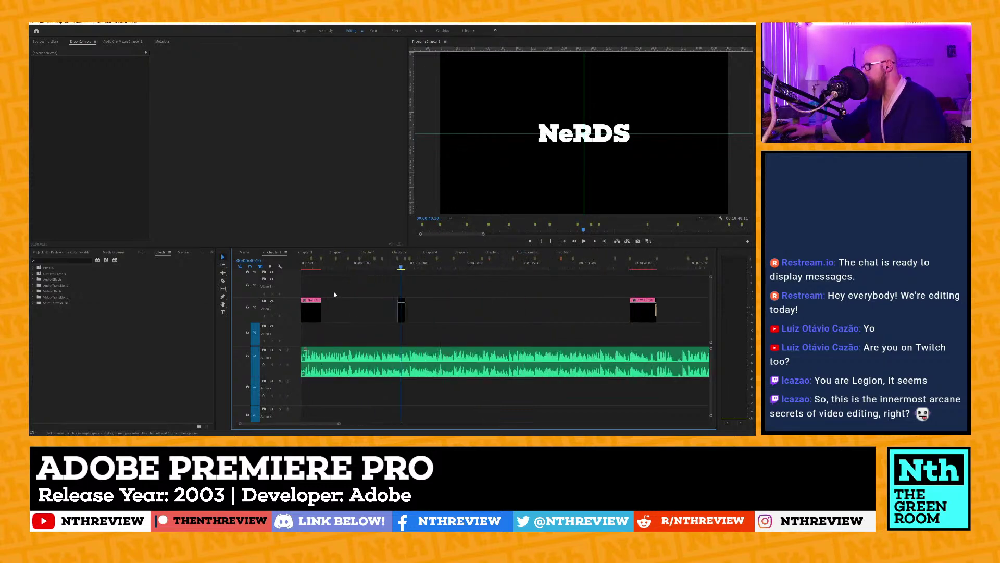
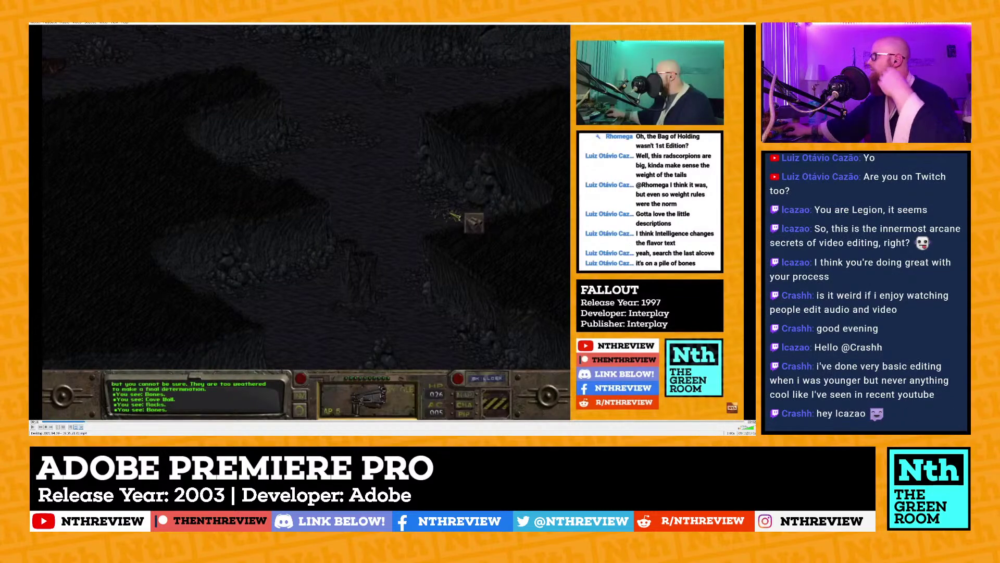
Switch from the video player back to Premiere Pro and search the effects for "crop".
{"action": "key", "text": "alt+Tab"}
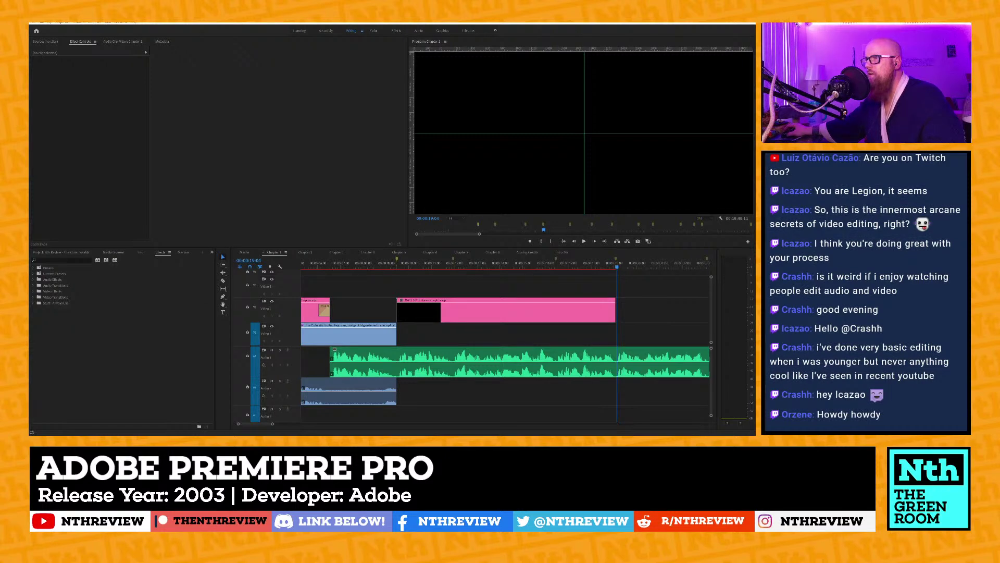
{"action": "left_click", "coordinate": [60, 260]}
{"action": "type", "text": "cr"}
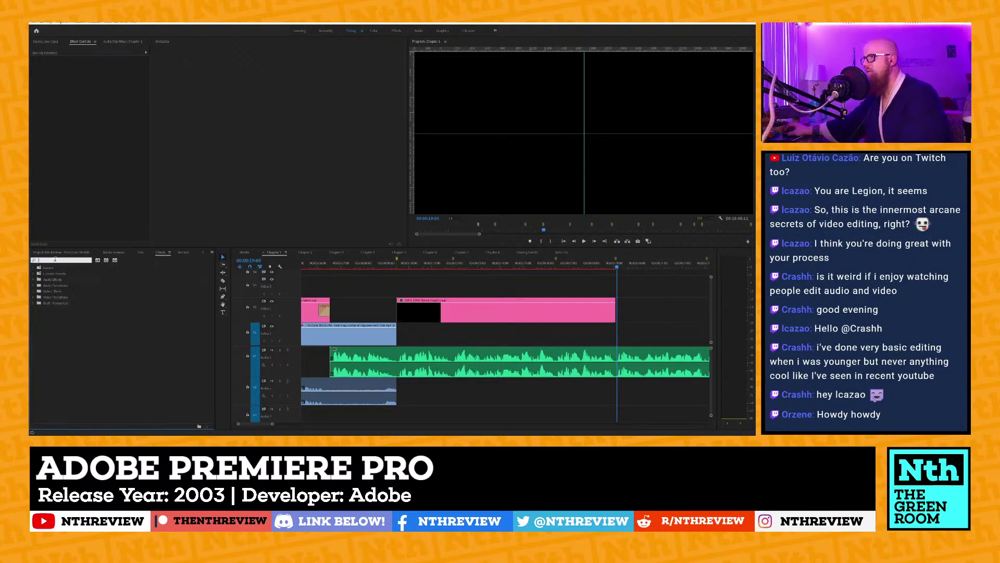
{"action": "type", "text": "op"}
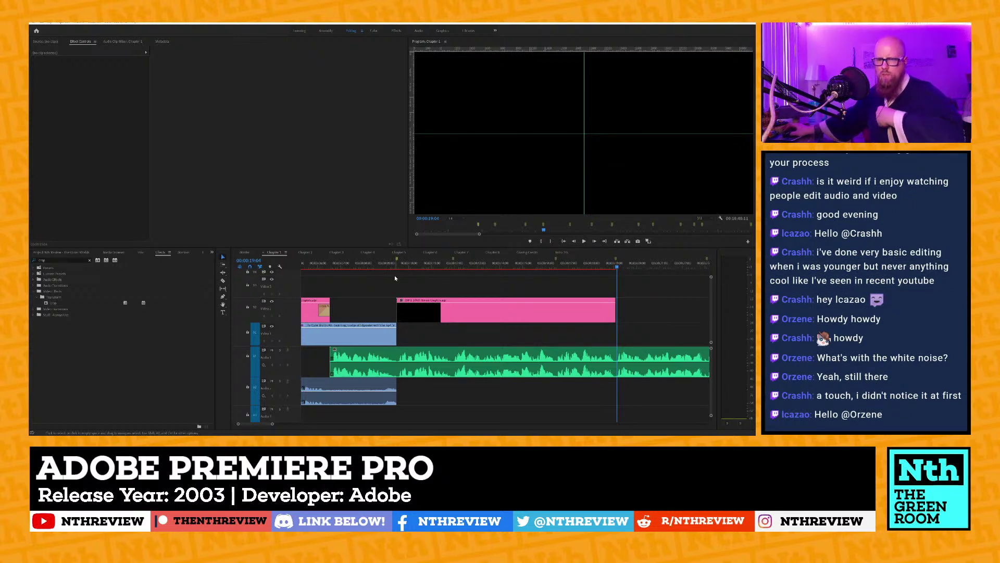
Play back the start of the "I.1 Why?" lower third in Chapter 1 and inspect the clips before it.
{"action": "left_click", "coordinate": [411, 266]}
{"action": "key", "text": "space"}
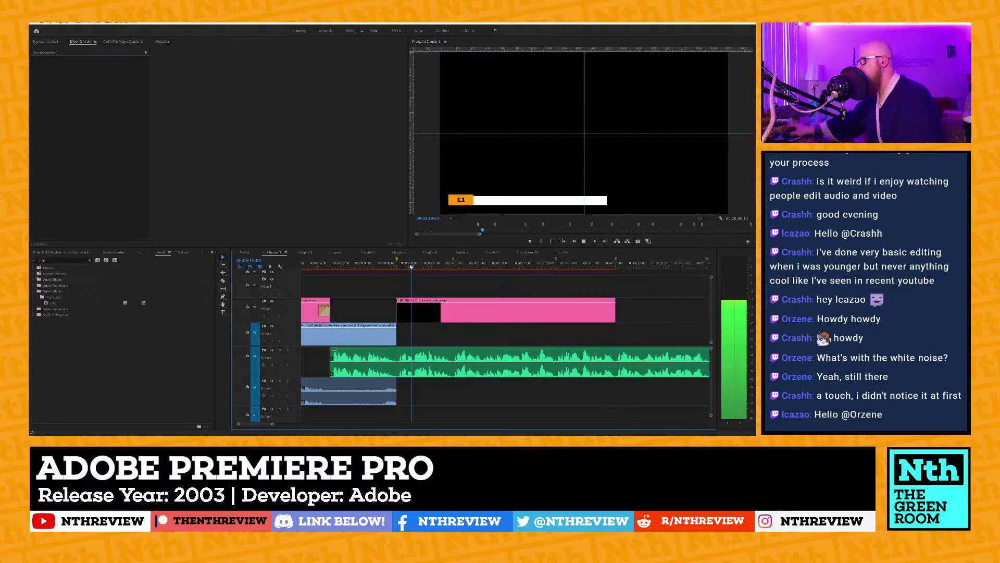
{"action": "key", "text": "space"}
{"action": "scroll", "coordinate": [376, 292], "scroll_direction": "up", "scroll_amount": 2}
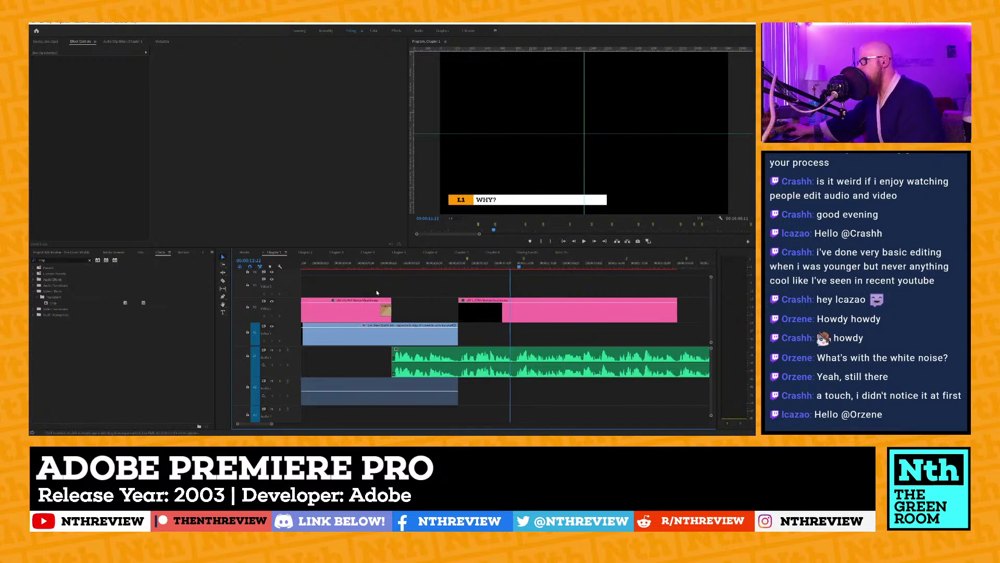
{"action": "scroll", "coordinate": [377, 293], "scroll_direction": "up", "scroll_amount": 2}
Play the Master sequence from the very beginning through the intro to Chapter 1's first lower third.
{"action": "left_click", "coordinate": [245, 252]}
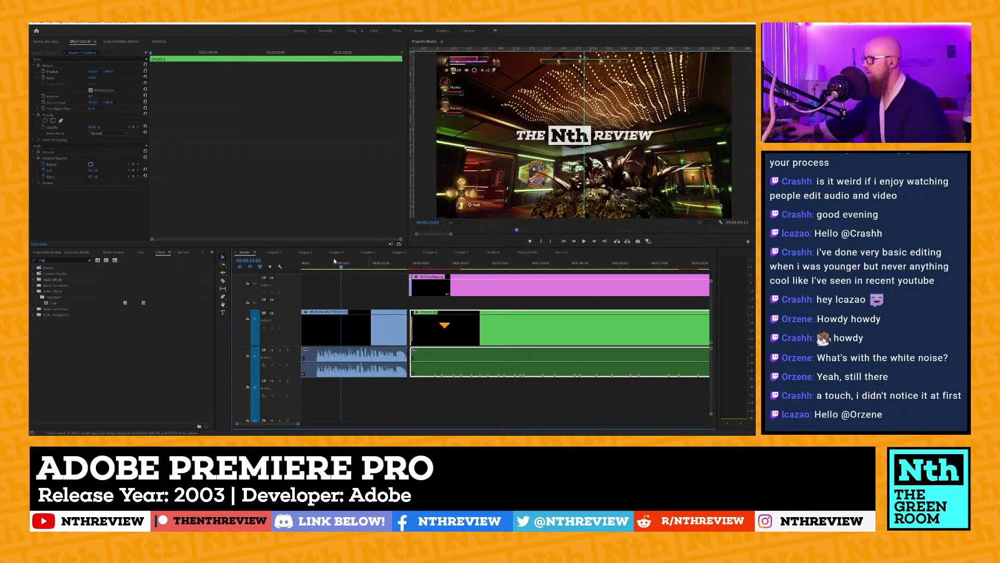
{"action": "key", "text": "Home"}
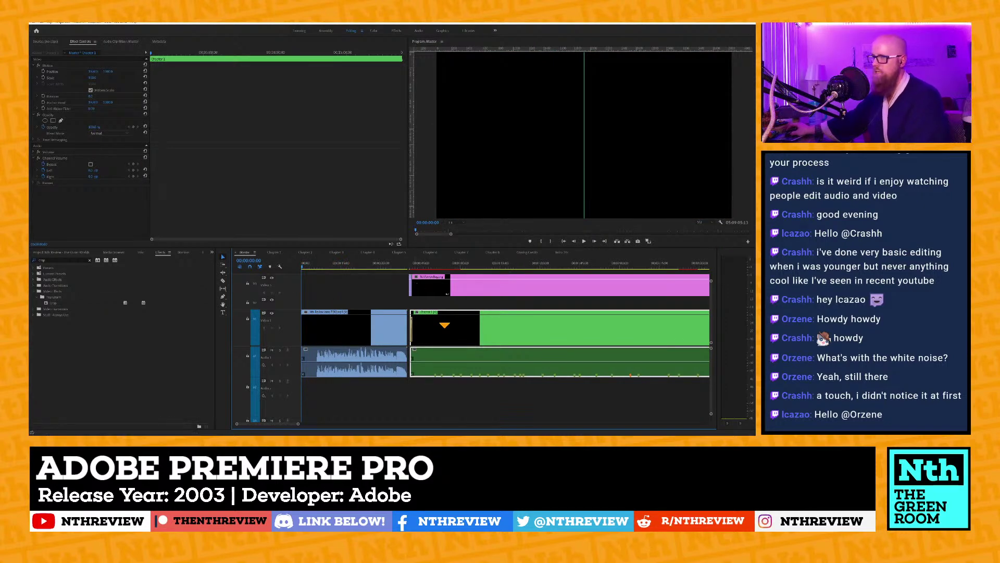
{"action": "key", "text": "space"}
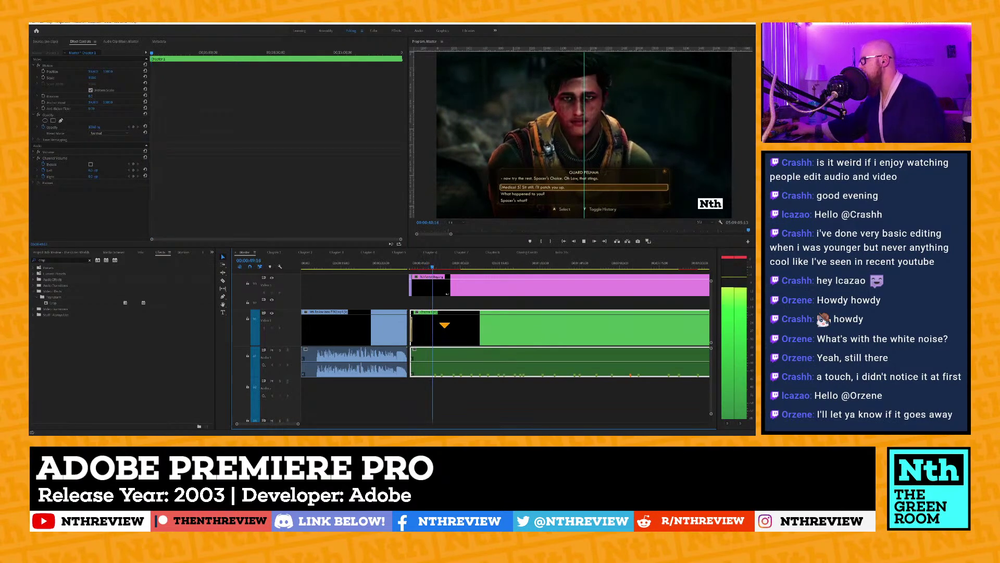
{"action": "key", "text": "space"}
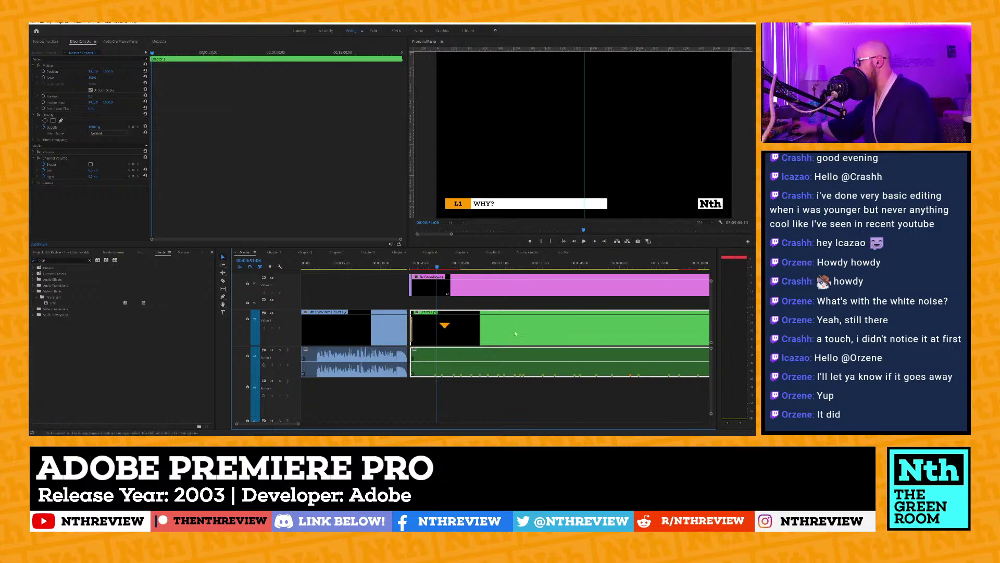
Open Chapter 1 from its nested clip and load the Fallout stream recording from the desktop folder into the Source monitor.
{"action": "double_click", "coordinate": [502, 346]}
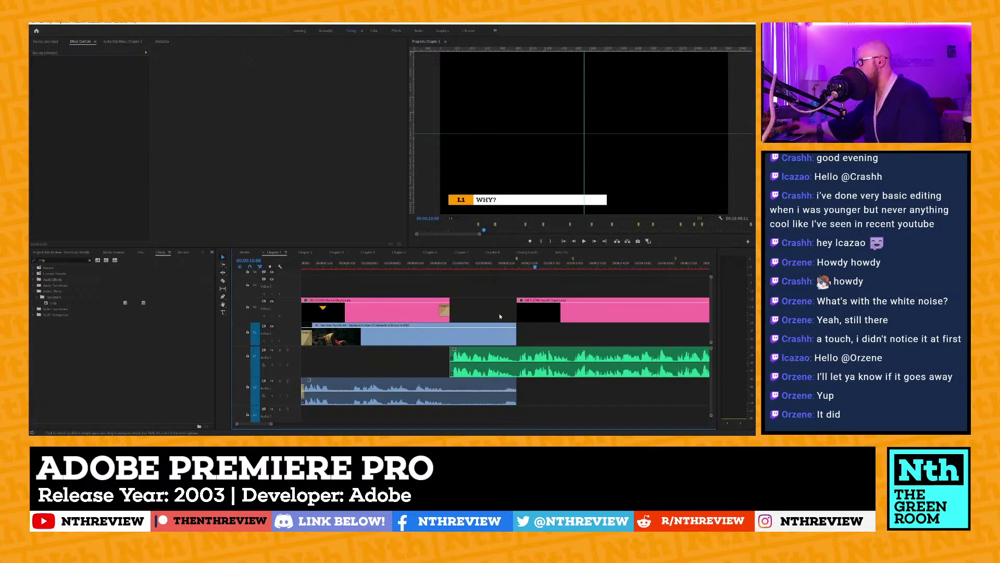
{"action": "scroll", "coordinate": [499, 313], "scroll_direction": "down", "scroll_amount": 5}
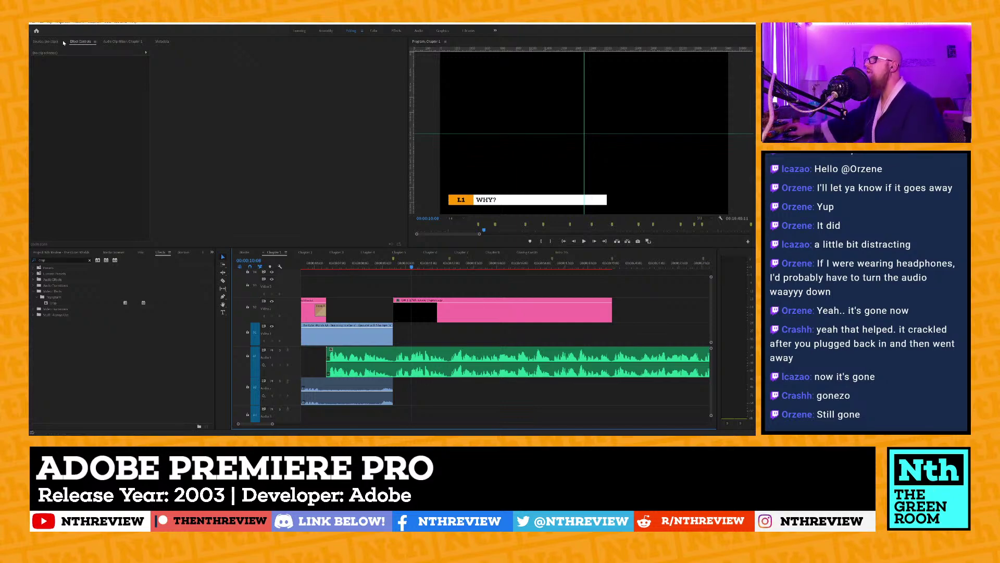
{"action": "left_click", "coordinate": [47, 42]}
{"action": "mouse_move", "coordinate": [30, 79]}
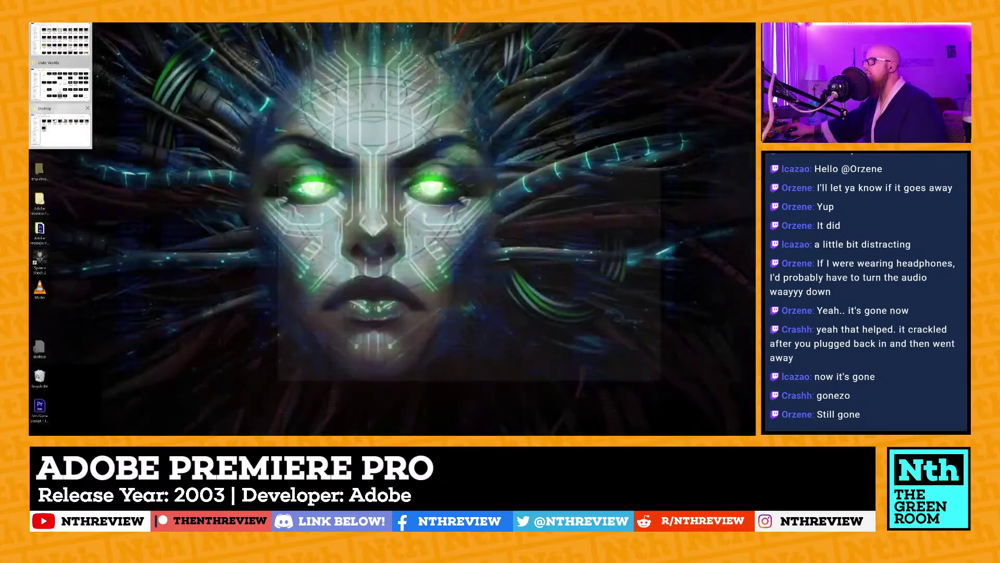
{"action": "left_click", "coordinate": [61, 128]}
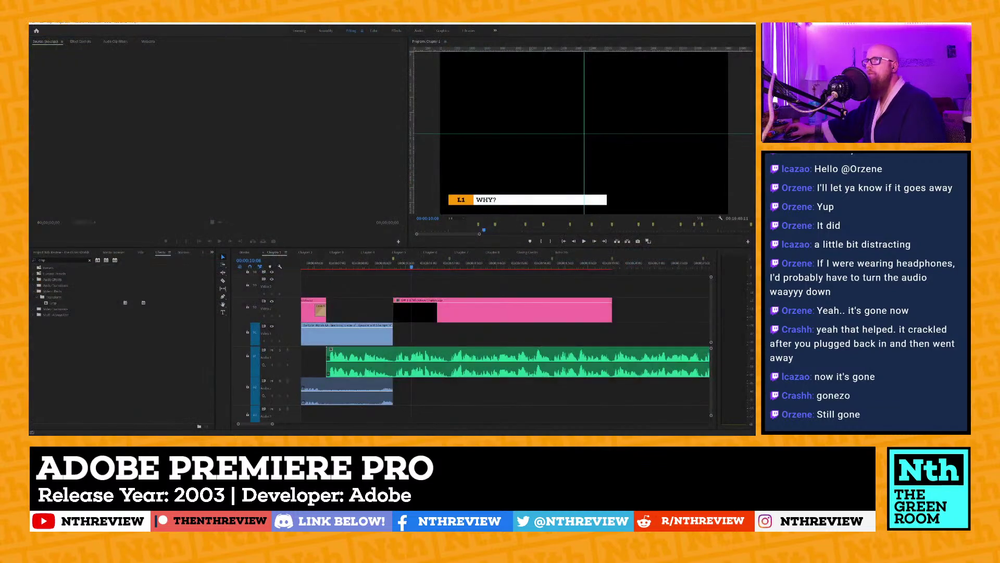
{"action": "left_click_drag", "start_coordinate": [29, 112], "coordinate": [198, 109]}
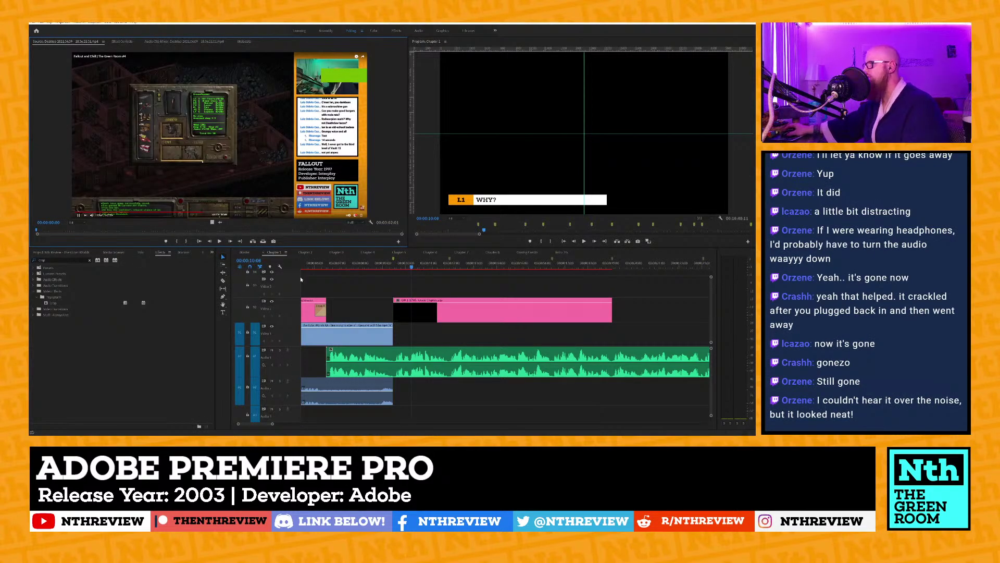
Replay the opening of the Master sequence from its start up to the "I.1 Why?" lower third.
{"action": "left_click_drag", "start_coordinate": [303, 266], "coordinate": [241, 263]}
{"action": "left_click", "coordinate": [244, 252]}
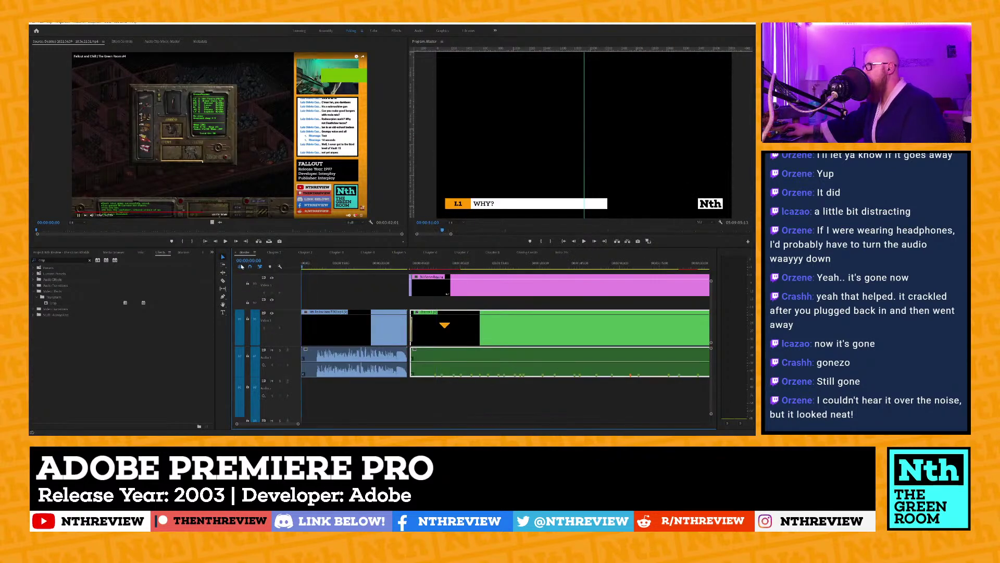
{"action": "key", "text": "space"}
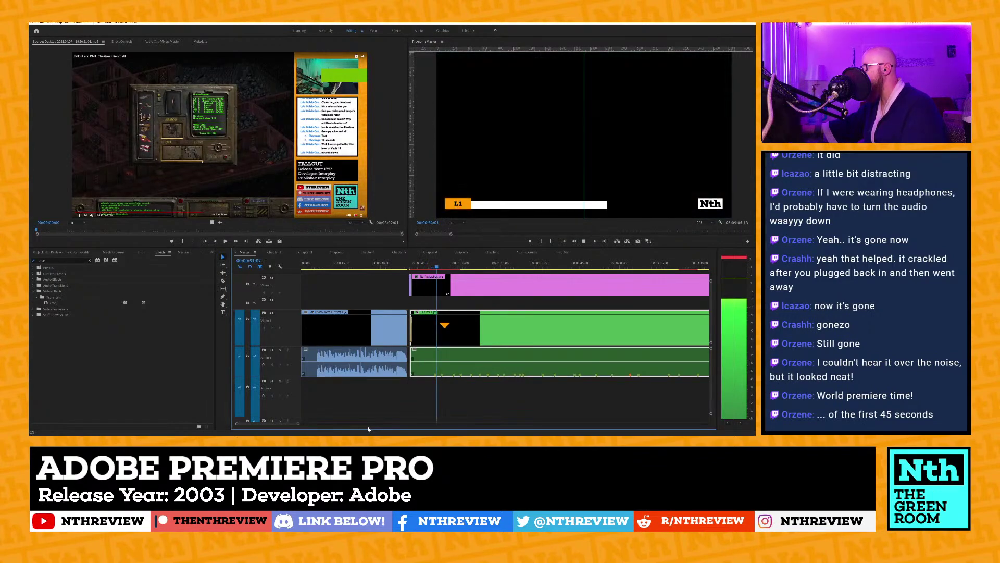
{"action": "key", "text": "space"}
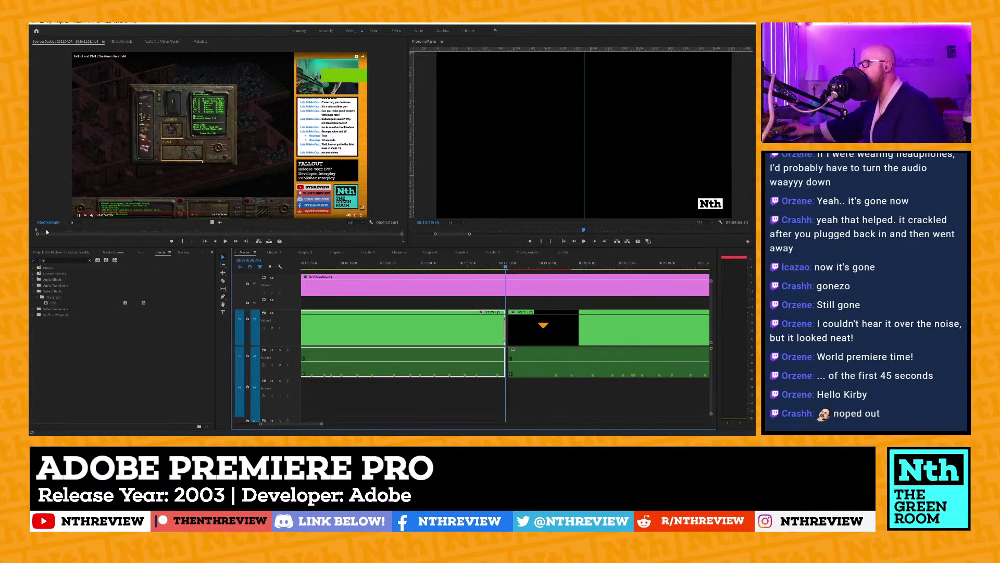
Reopen Chapter 1 from the Master sequence and scrub over its opening title card and the "I.1 Why?" lower third.
{"action": "scroll", "coordinate": [518, 306], "scroll_direction": "down", "scroll_amount": 2}
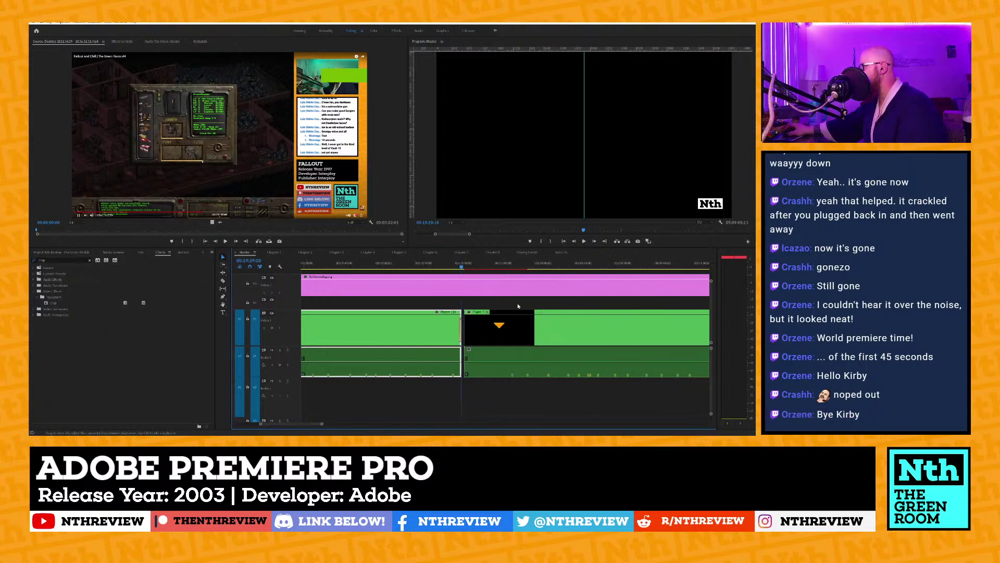
{"action": "double_click", "coordinate": [343, 339]}
{"action": "scroll", "coordinate": [430, 311], "scroll_direction": "down", "scroll_amount": 5}
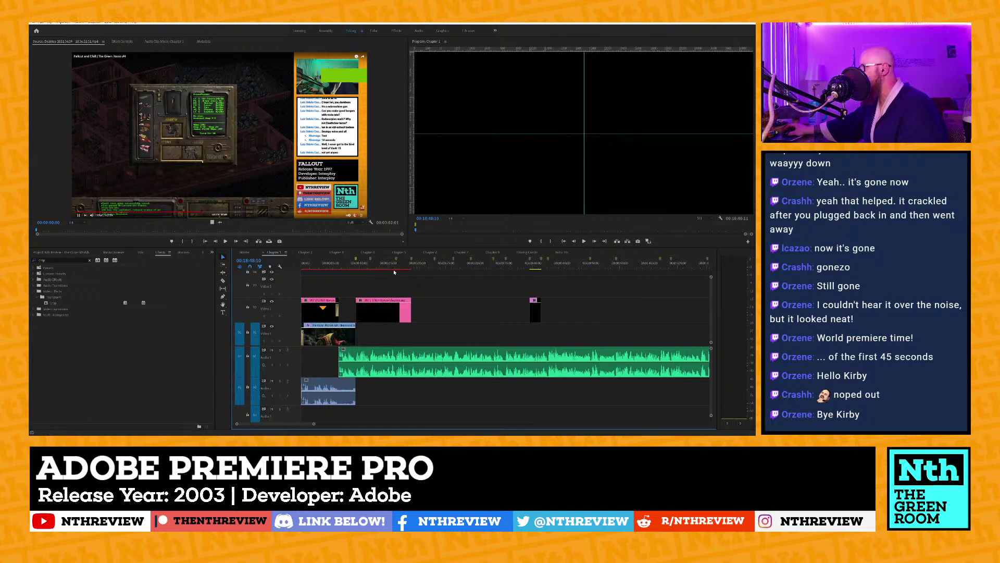
{"action": "left_click", "coordinate": [314, 265]}
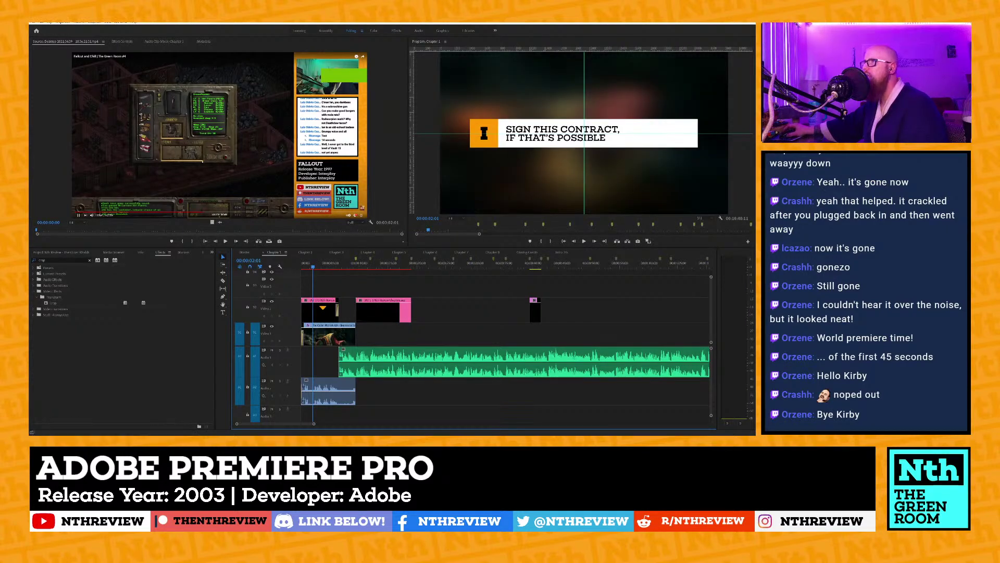
{"action": "key", "text": "alt+Tab"}
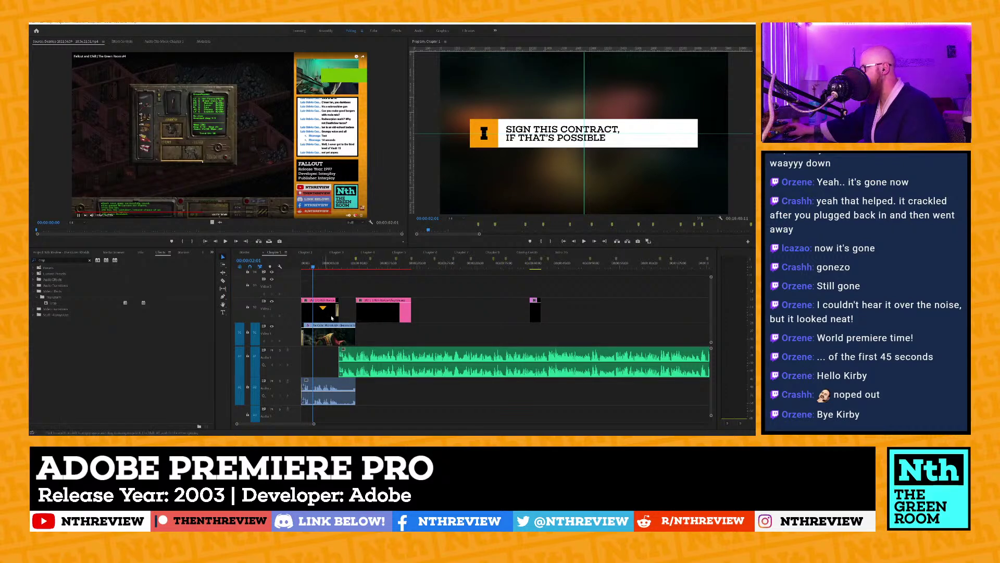
{"action": "left_click", "coordinate": [383, 264]}
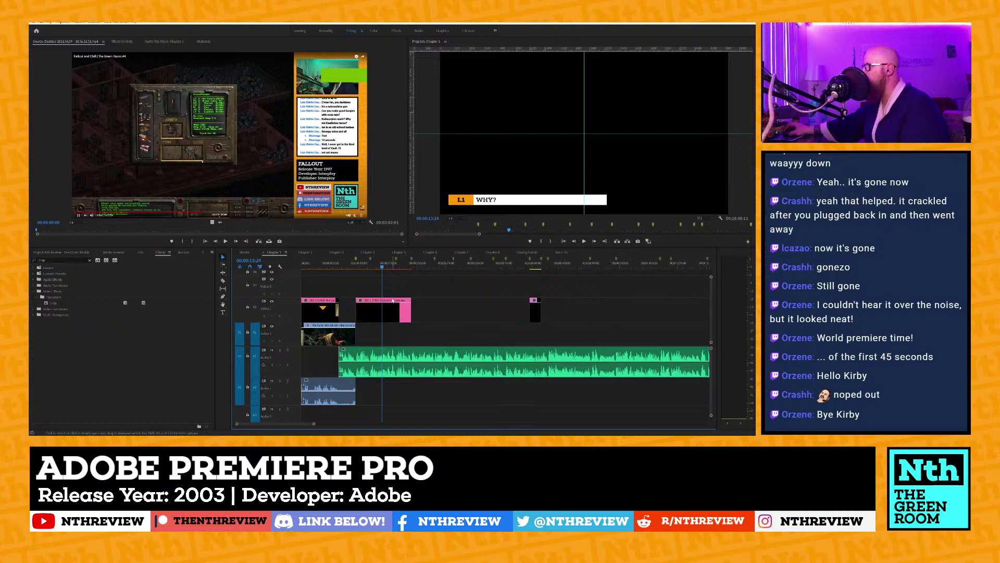
{"action": "left_click_drag", "start_coordinate": [355, 266], "coordinate": [370, 266]}
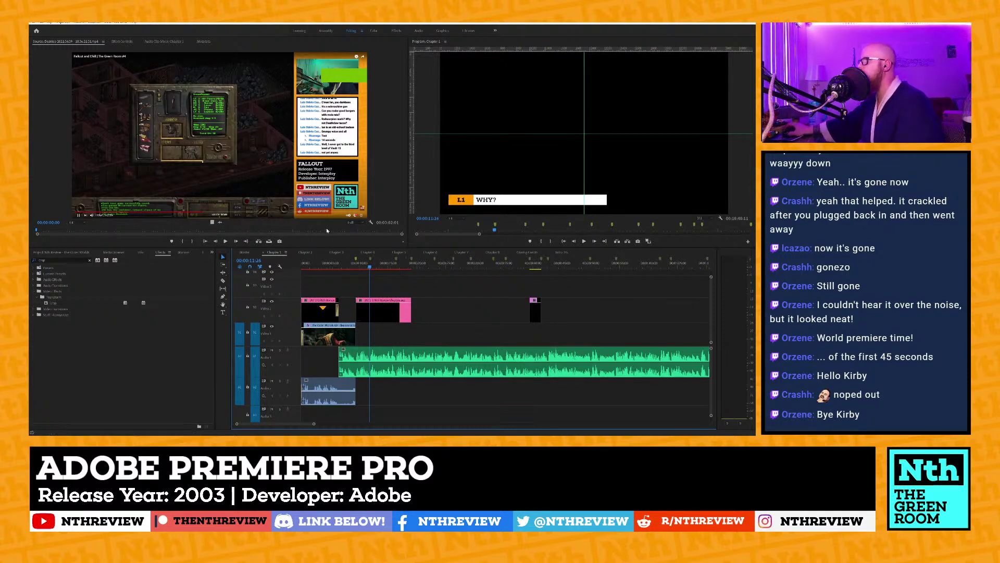
Skim the Fallout stream recording and mark an excerpt from the wooden shack scene near its end in the Source monitor.
{"action": "left_click", "coordinate": [255, 158]}
{"action": "key", "text": "space"}
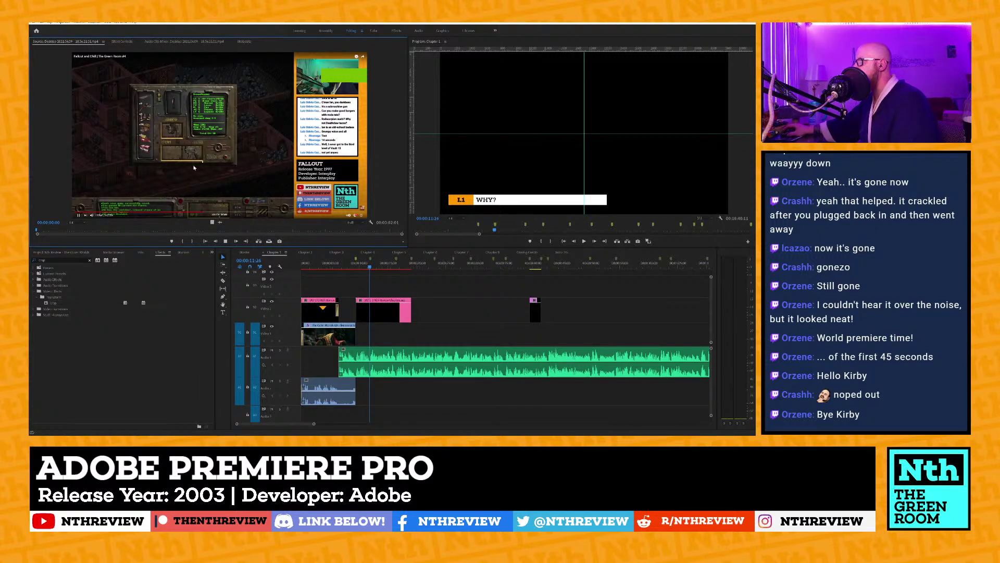
{"action": "left_click", "coordinate": [94, 229]}
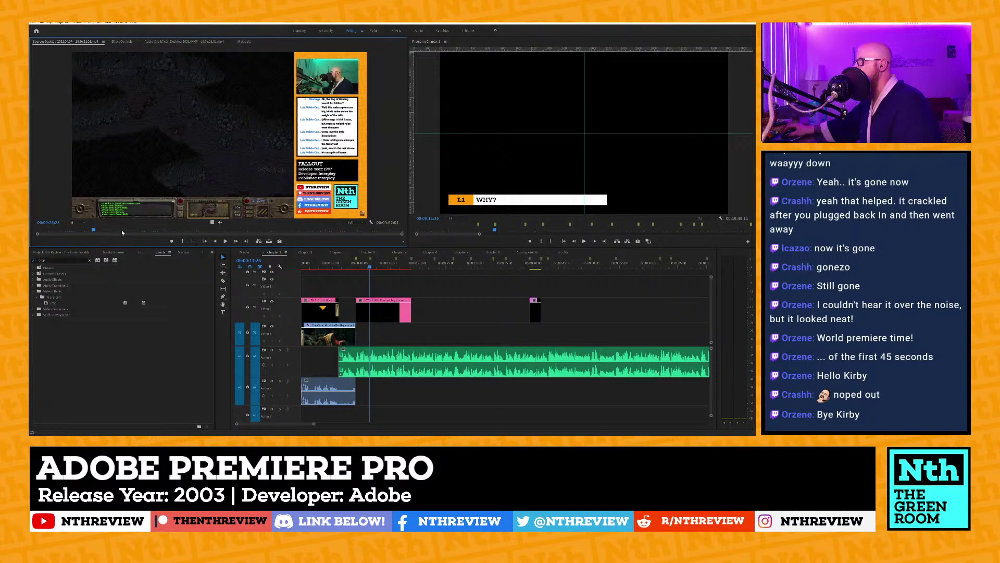
{"action": "left_click", "coordinate": [196, 229]}
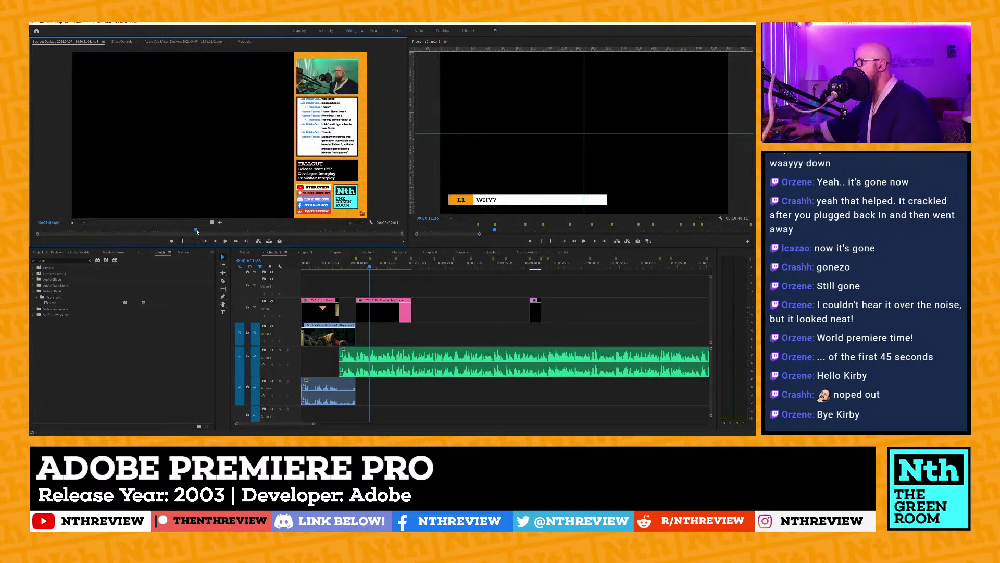
{"action": "left_click_drag", "start_coordinate": [196, 231], "coordinate": [290, 231]}
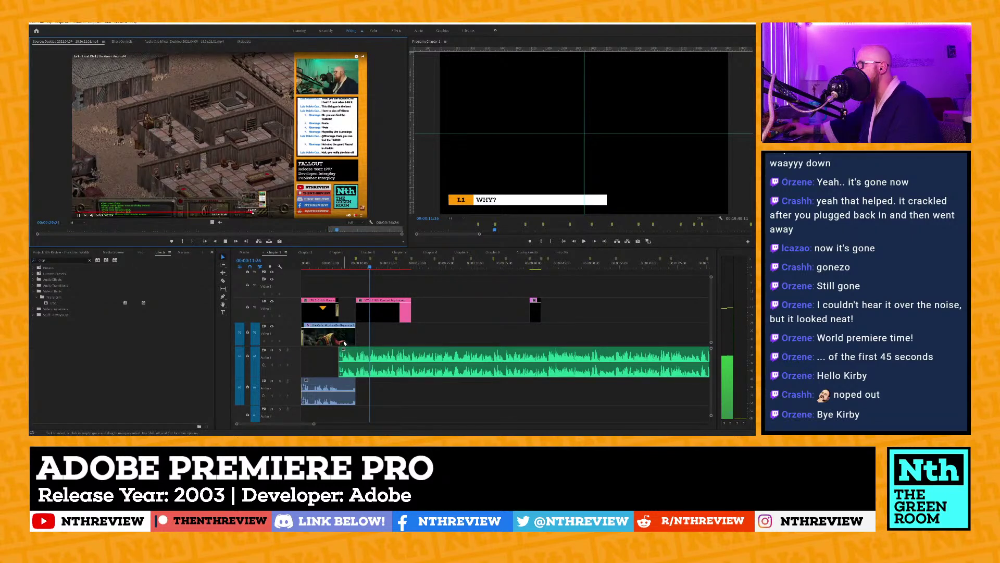
{"action": "left_click", "coordinate": [362, 230]}
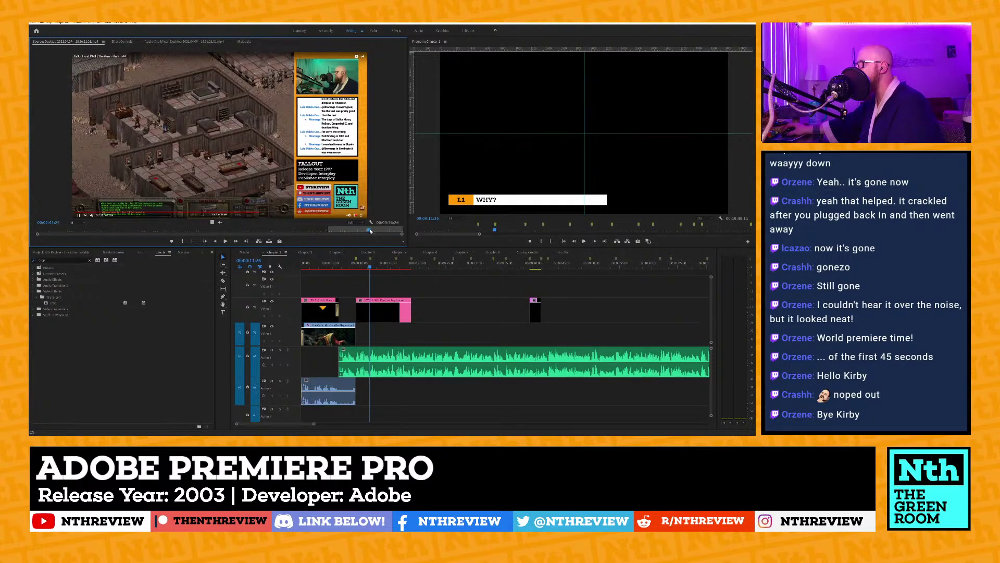
{"action": "left_click_drag", "start_coordinate": [370, 230], "coordinate": [375, 231]}
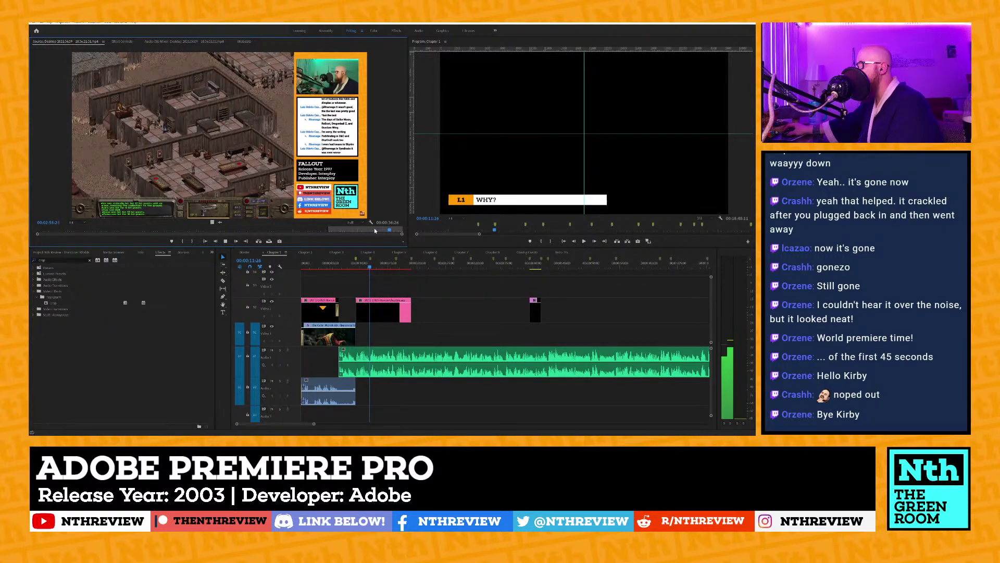
{"action": "key", "text": "o"}
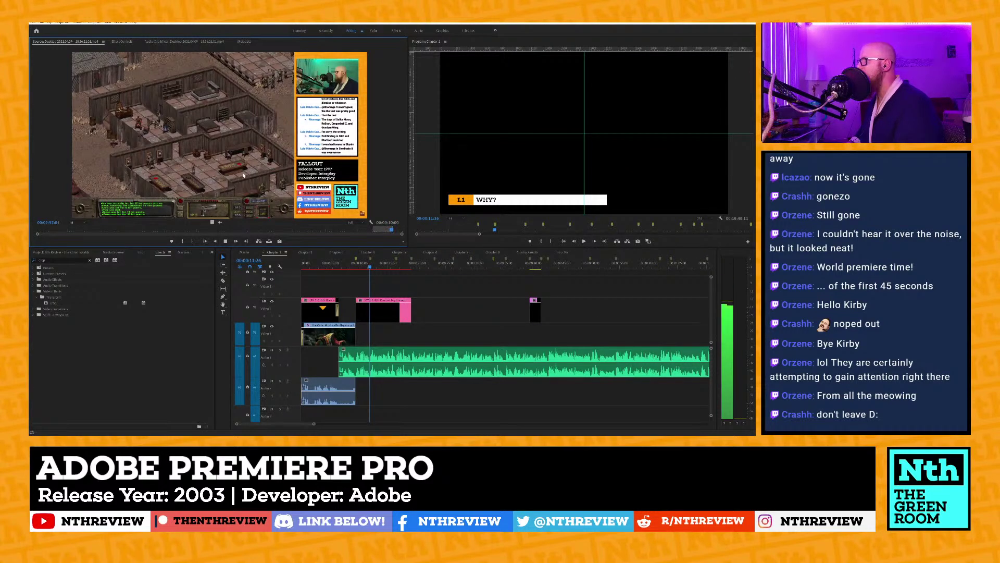
{"action": "key", "text": "space"}
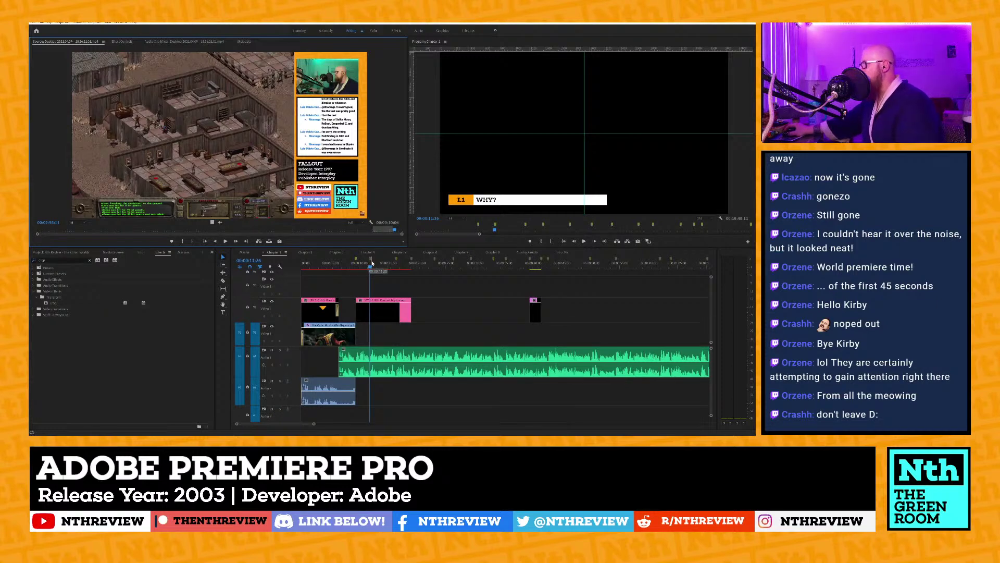
Play Chapter 1 under the "I.1 Why?" lower third and mark In and Out at the two markers spanning its last part.
{"action": "left_click", "coordinate": [370, 261]}
{"action": "key", "text": "space"}
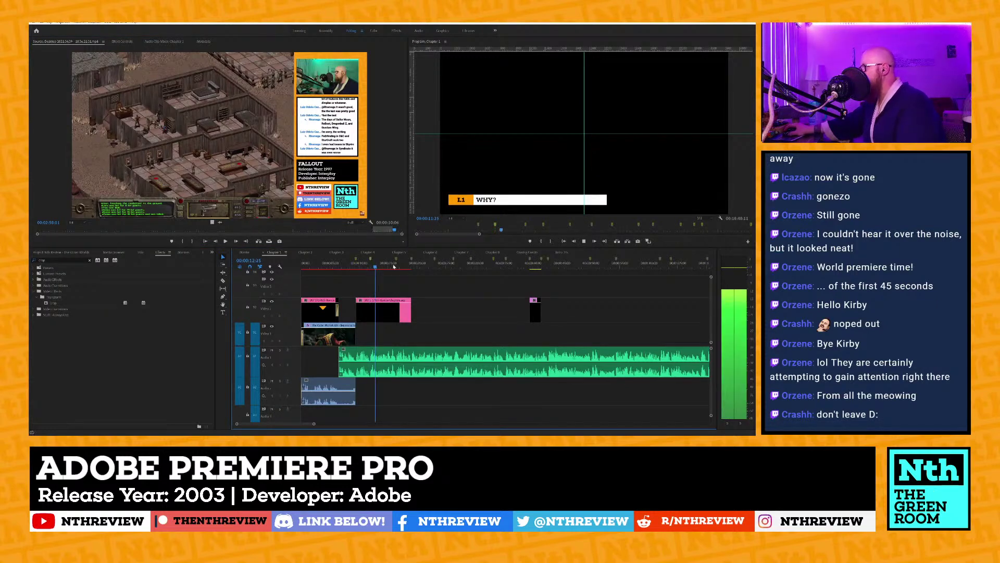
{"action": "key", "text": "="}
{"action": "key", "text": "="}
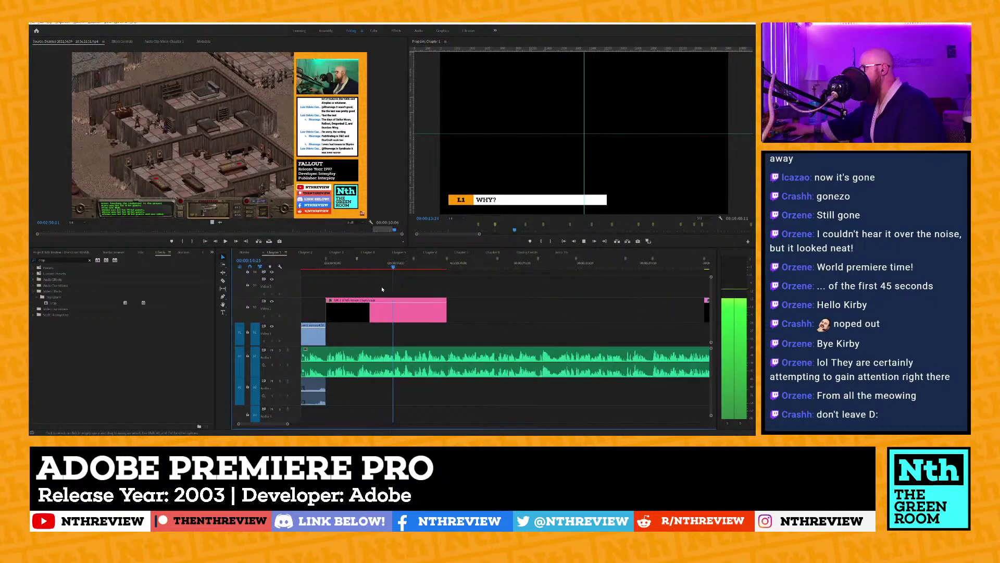
{"action": "left_click", "coordinate": [426, 261]}
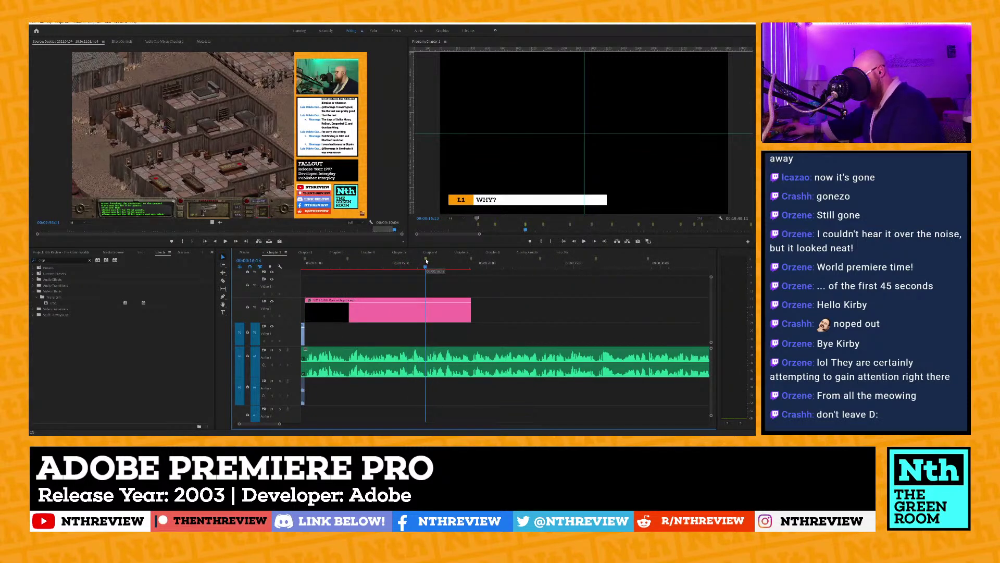
{"action": "key", "text": "i"}
{"action": "left_click", "coordinate": [472, 261]}
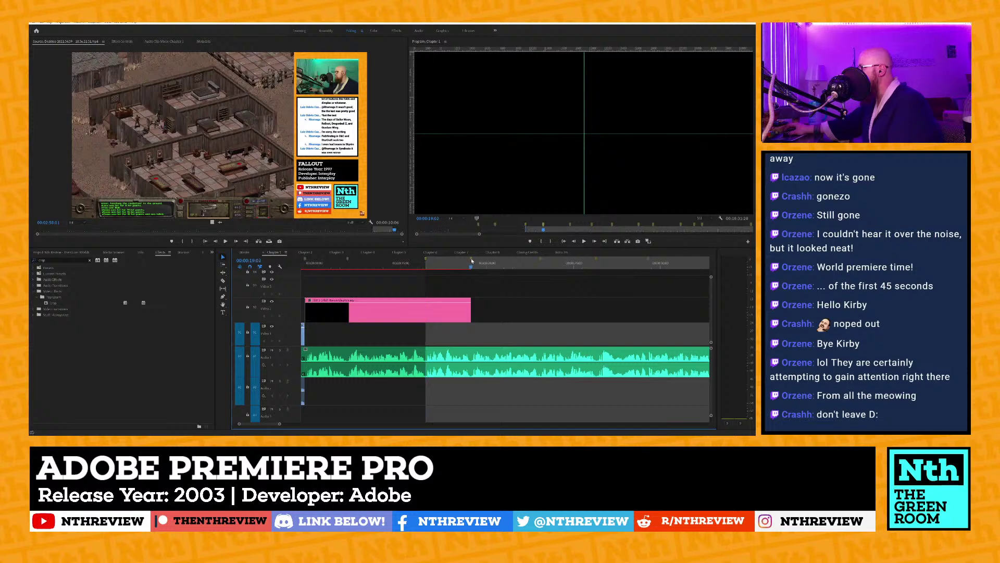
{"action": "key", "text": "o"}
Try overwriting the marked range with the Fallout excerpt, ignoring the source In point, and undo the edit.
{"action": "key", "text": "."}
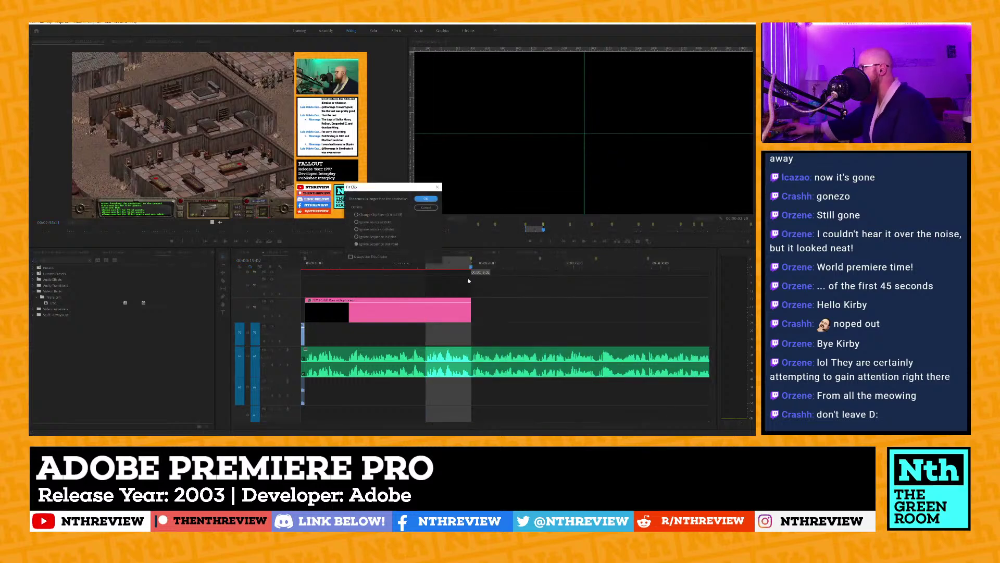
{"action": "left_click", "coordinate": [383, 225]}
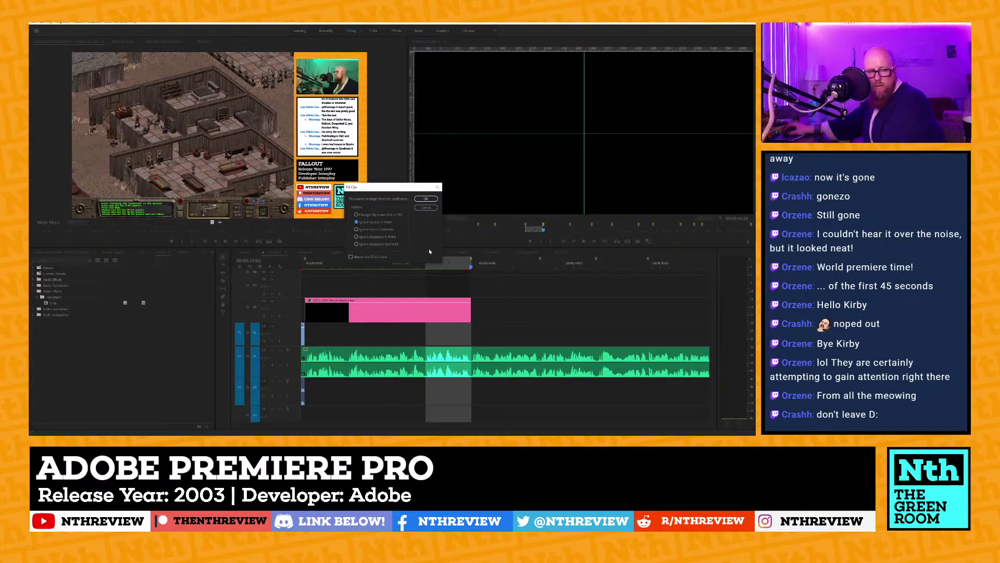
{"action": "key", "text": "Return"}
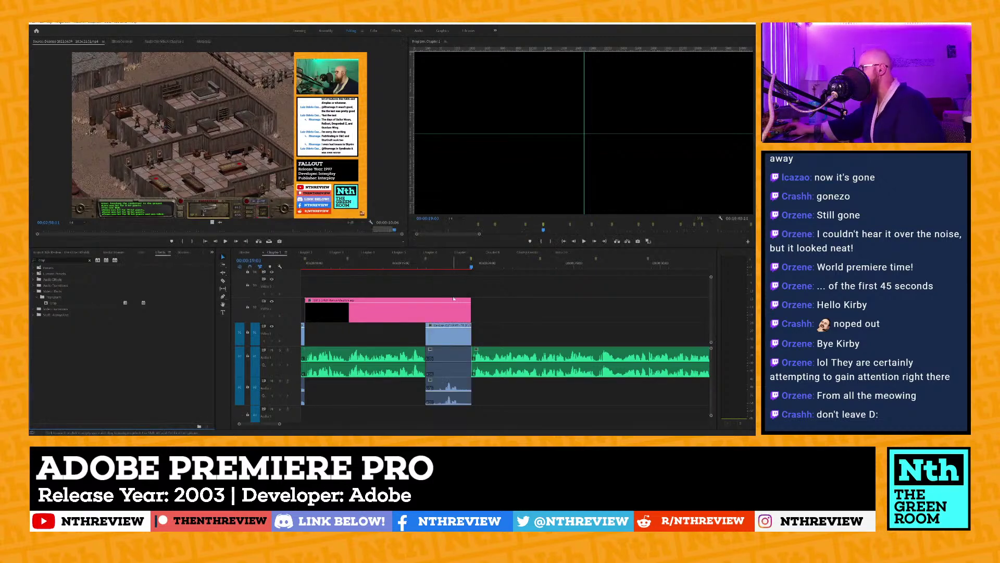
{"action": "key", "text": "ctrl+z"}
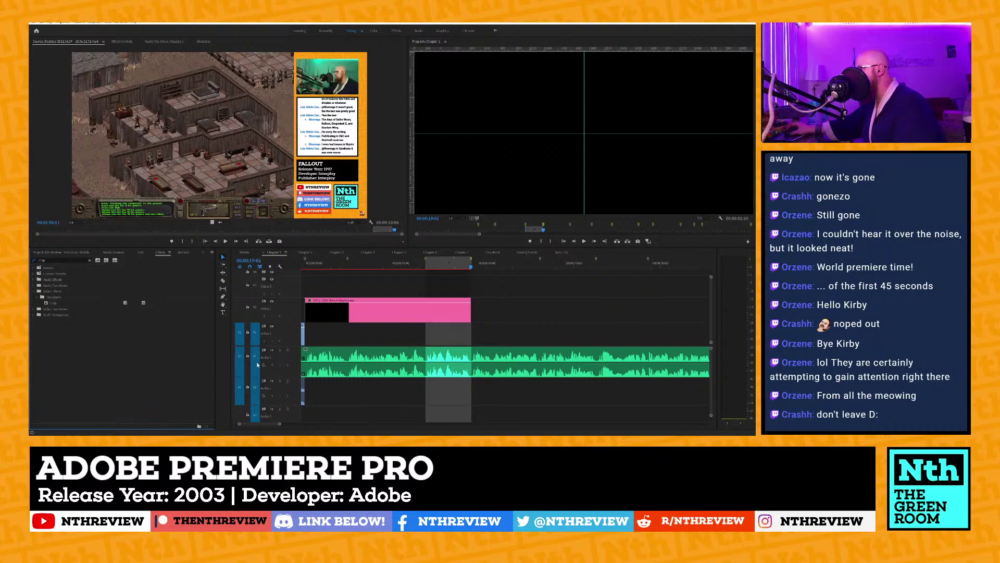
Unpatch the source audio from the narration track and overwrite the marked range with the Fallout excerpt, ignoring the source In point.
{"action": "left_click", "coordinate": [239, 361]}
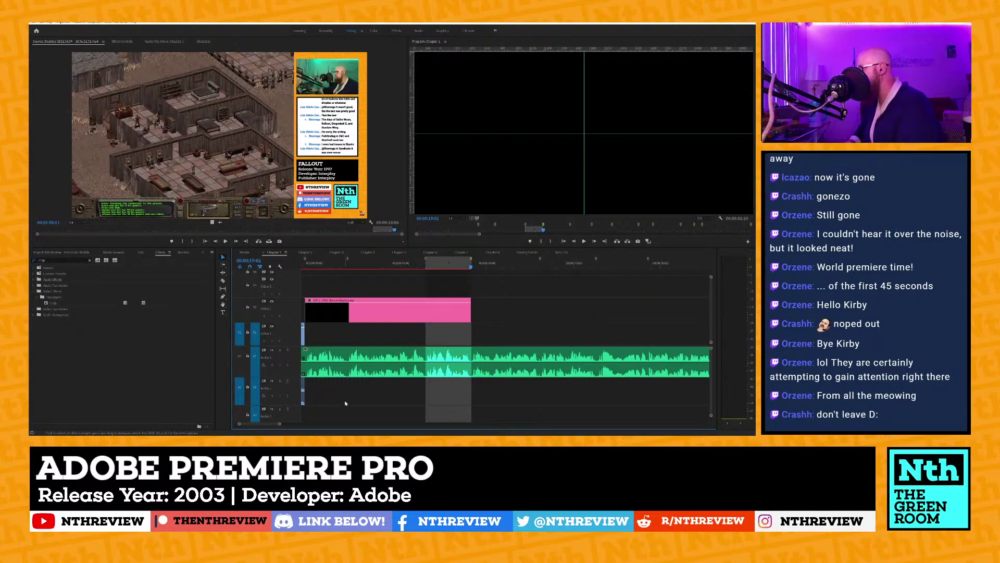
{"action": "key", "text": "period"}
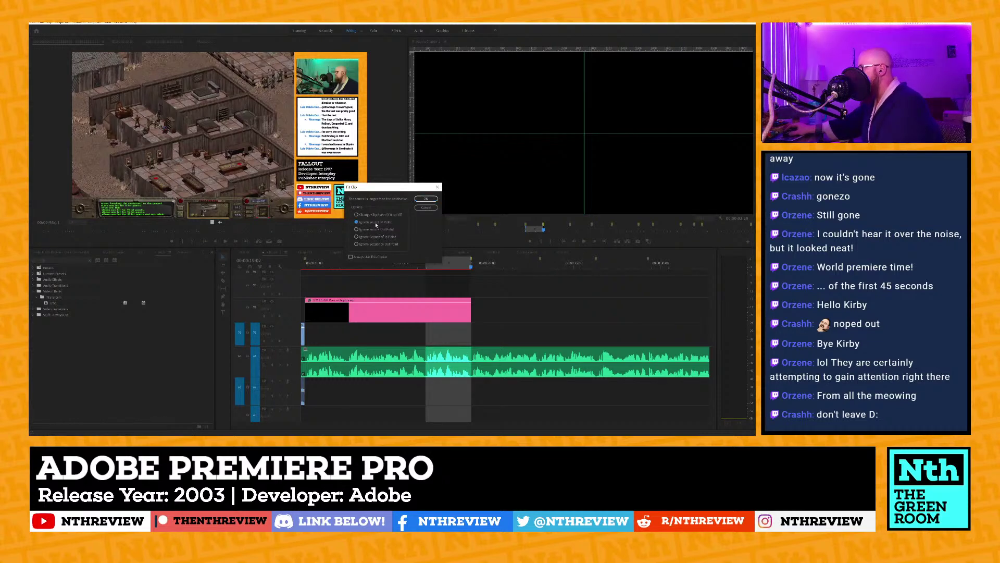
{"action": "key", "text": "Return"}
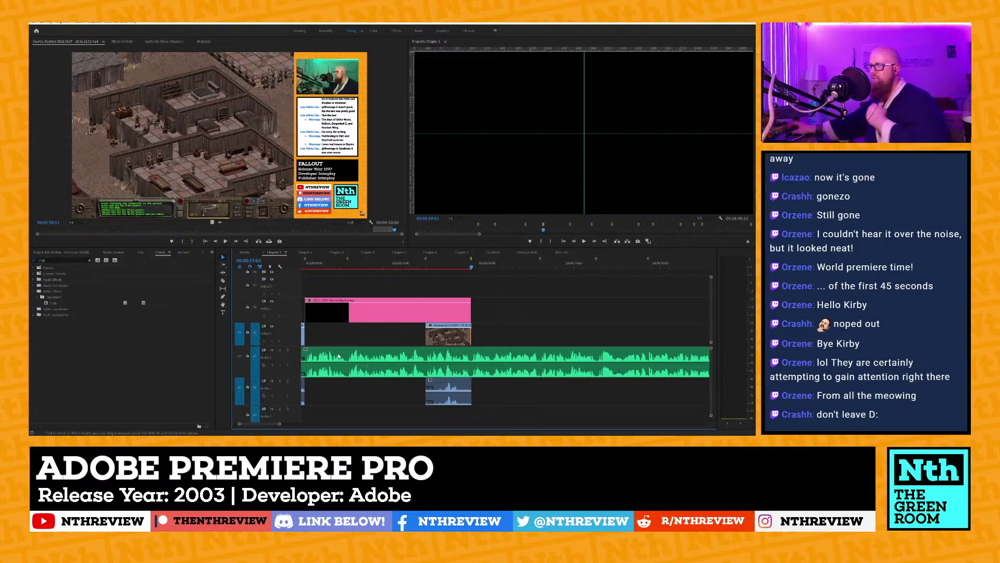
Scrub over the inserted Fallout excerpt and trim its end to match the end of the "I.1 Why?" lower third.
{"action": "left_click_drag", "start_coordinate": [430, 265], "coordinate": [468, 265]}
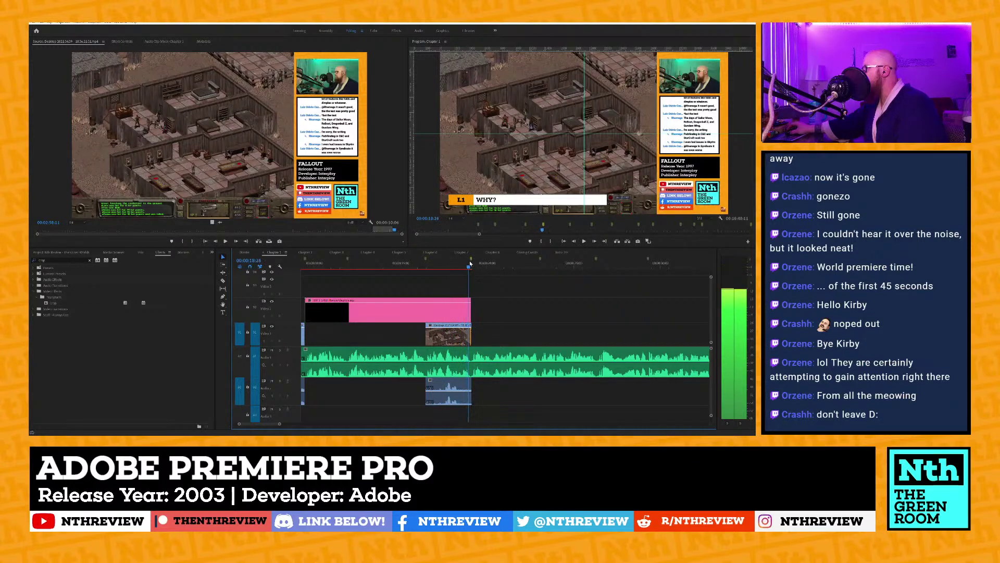
{"action": "scroll", "coordinate": [460, 295], "scroll_direction": "up", "scroll_amount": 3}
{"action": "scroll", "coordinate": [460, 295], "scroll_direction": "up", "scroll_amount": 2}
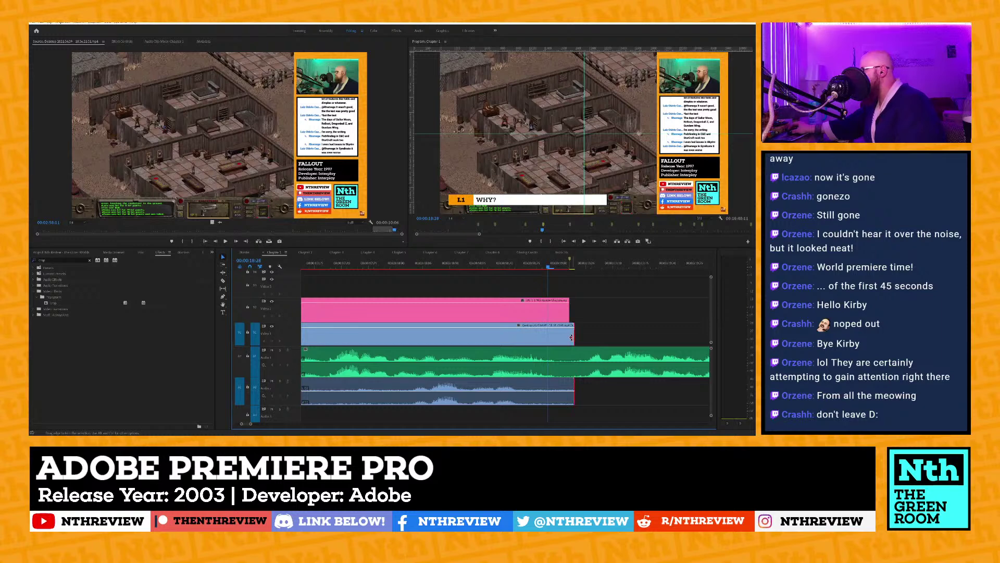
{"action": "left_click_drag", "start_coordinate": [567, 337], "coordinate": [570, 338]}
{"action": "scroll", "coordinate": [407, 304], "scroll_direction": "down", "scroll_amount": 2}
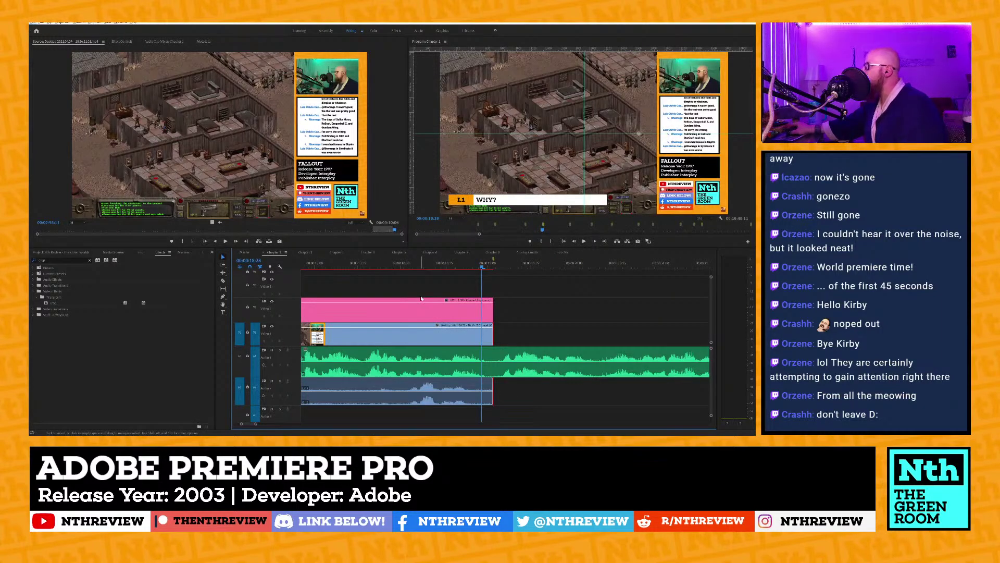
{"action": "scroll", "coordinate": [417, 300], "scroll_direction": "up", "scroll_amount": 3}
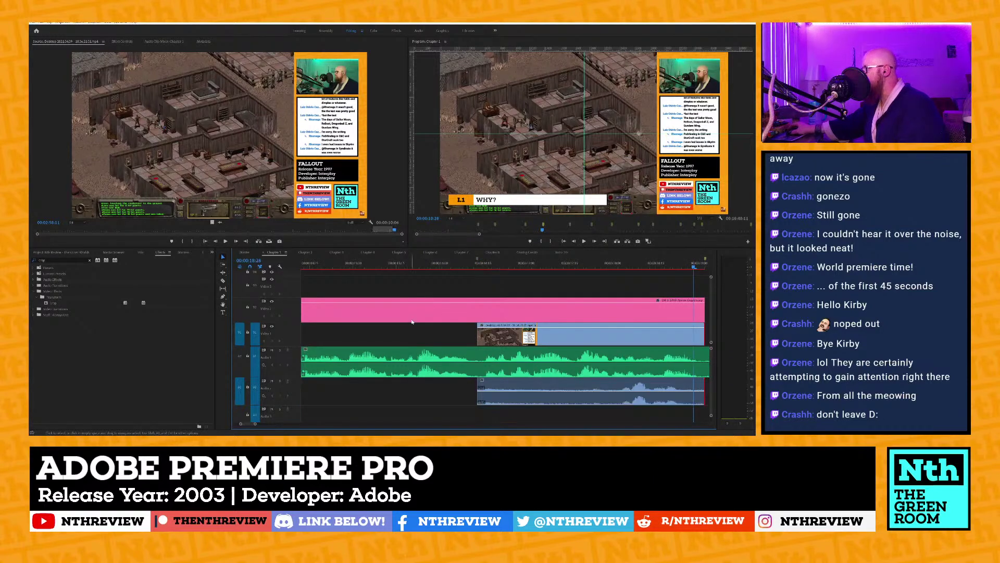
{"action": "scroll", "coordinate": [449, 312], "scroll_direction": "down", "scroll_amount": 2}
{"action": "scroll", "coordinate": [417, 312], "scroll_direction": "down", "scroll_amount": 2}
Enlarge and reposition the Fallout excerpt so only the shack gameplay fills the frame, without the webcam and chat overlay.
{"action": "left_click_drag", "start_coordinate": [444, 265], "coordinate": [452, 265]}
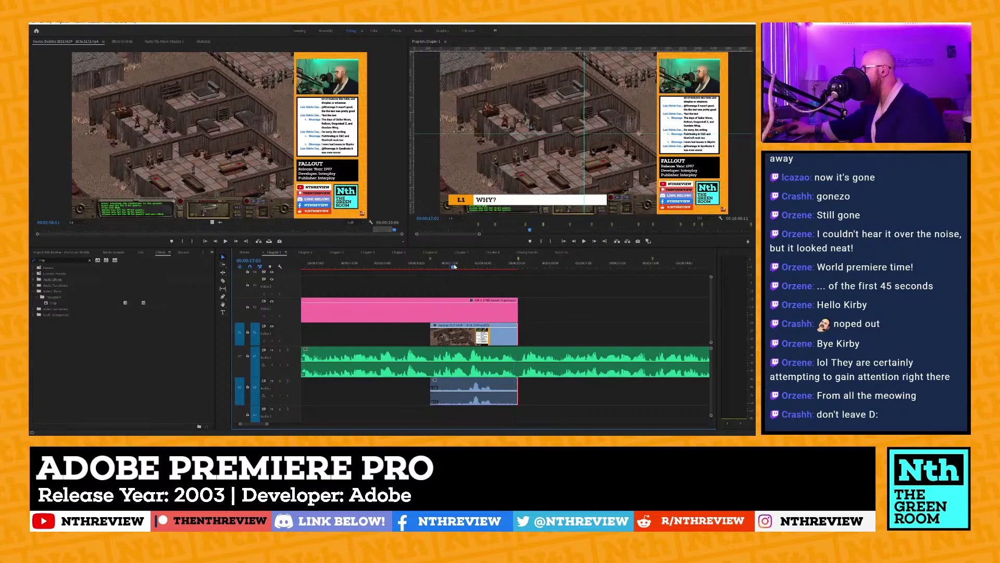
{"action": "left_click", "coordinate": [469, 336]}
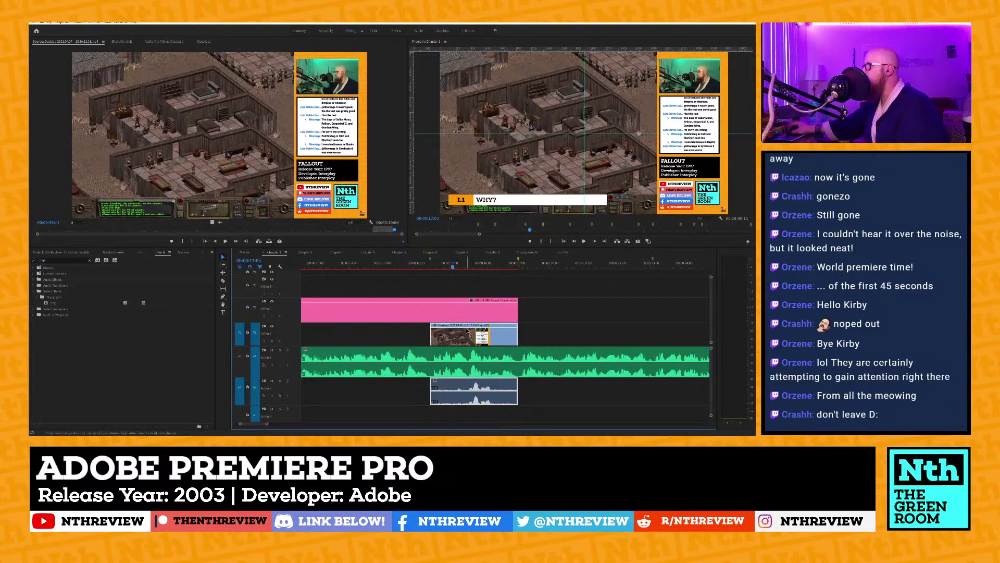
{"action": "left_click", "coordinate": [127, 42]}
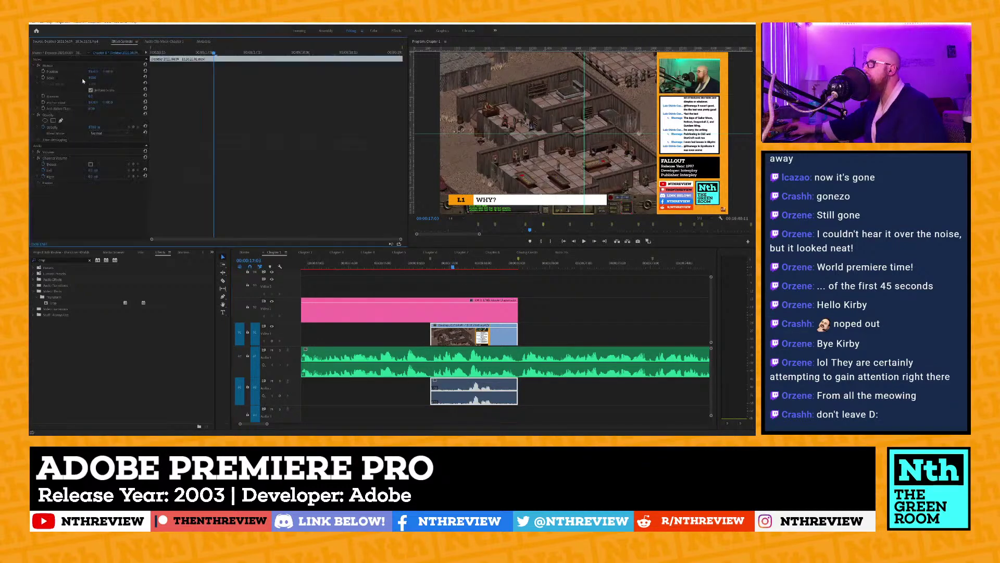
{"action": "mouse_move", "coordinate": [91, 78]}
{"action": "left_mouse_down"}
{"action": "mouse_move", "coordinate": [122, 78]}
{"action": "mouse_move", "coordinate": [77, 73]}
{"action": "mouse_move", "coordinate": [104, 71]}
{"action": "left_mouse_up"}
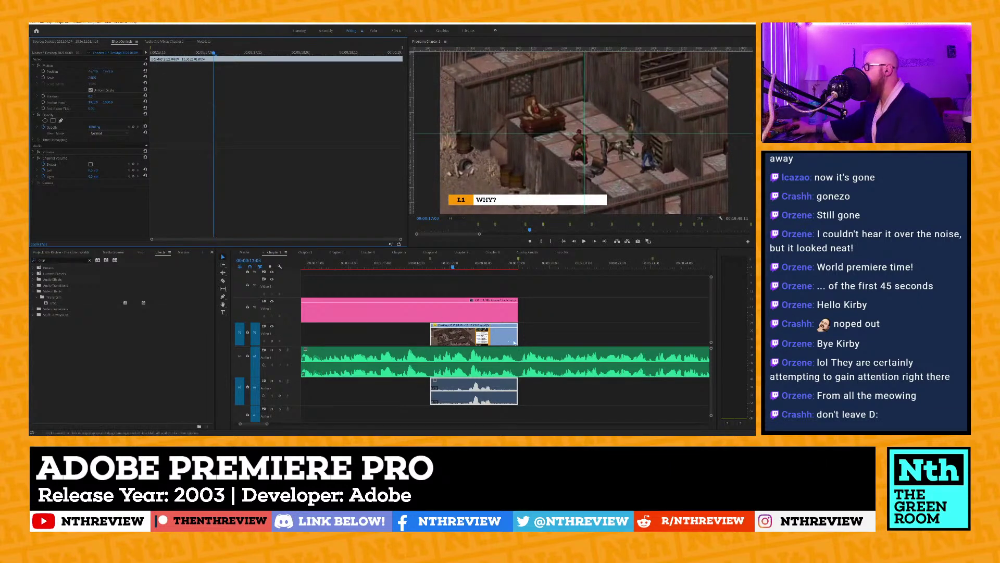
Play the Fallout excerpt from just before its start and slip its contents to a slightly earlier part of the recording.
{"action": "left_click", "coordinate": [424, 267]}
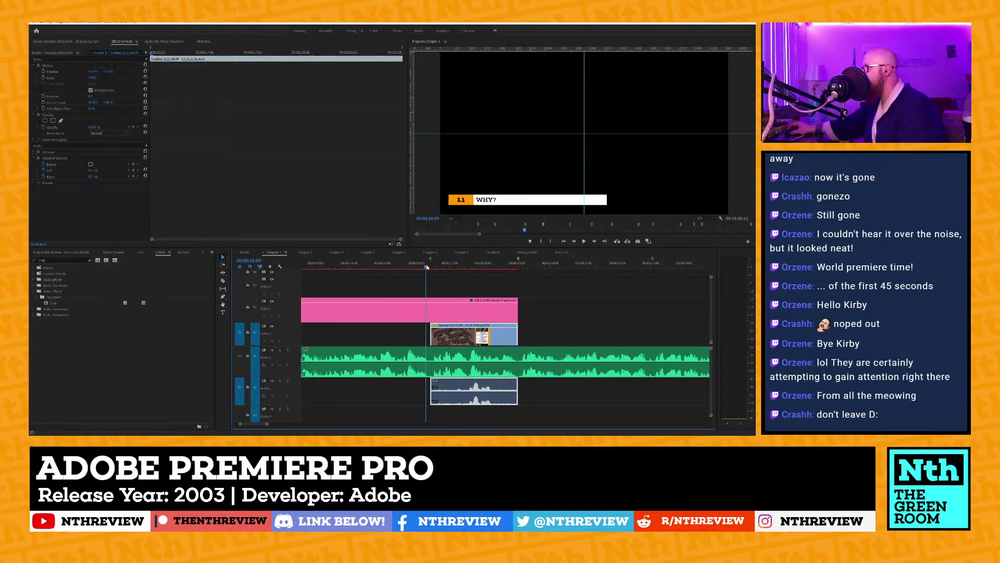
{"action": "key", "text": "space"}
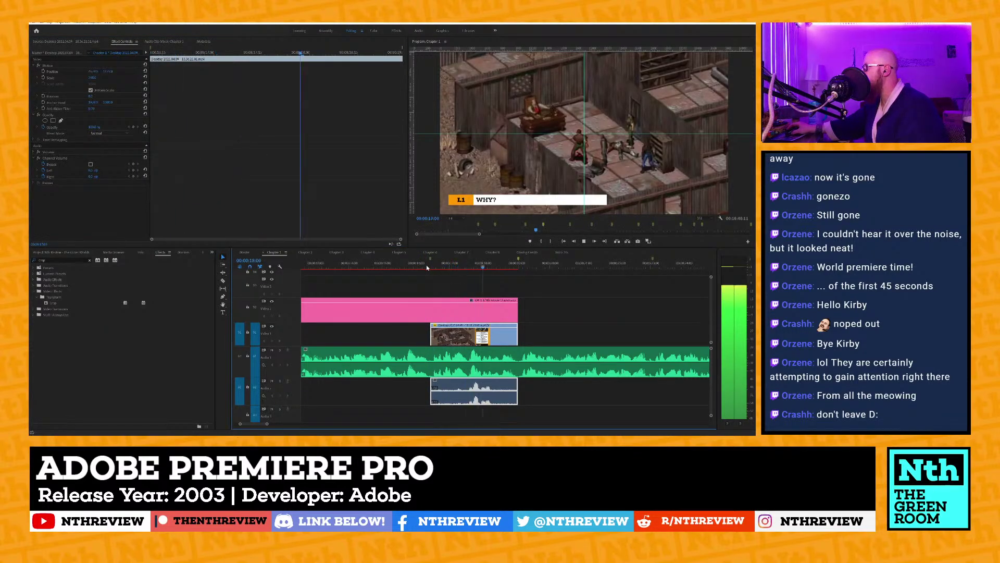
{"action": "key", "text": "space"}
{"action": "left_click_drag", "start_coordinate": [454, 339], "coordinate": [463, 340]}
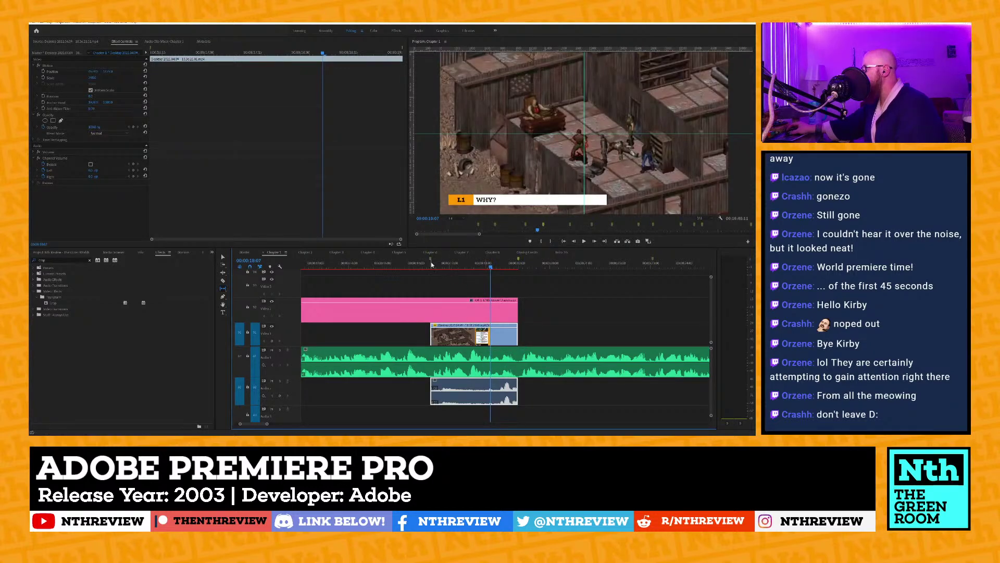
Replay the slipped Fallout excerpt through the end of the "I.1 Why?" lower third and return the playhead to earlier in that lower third.
{"action": "left_click", "coordinate": [446, 266]}
{"action": "key", "text": "space"}
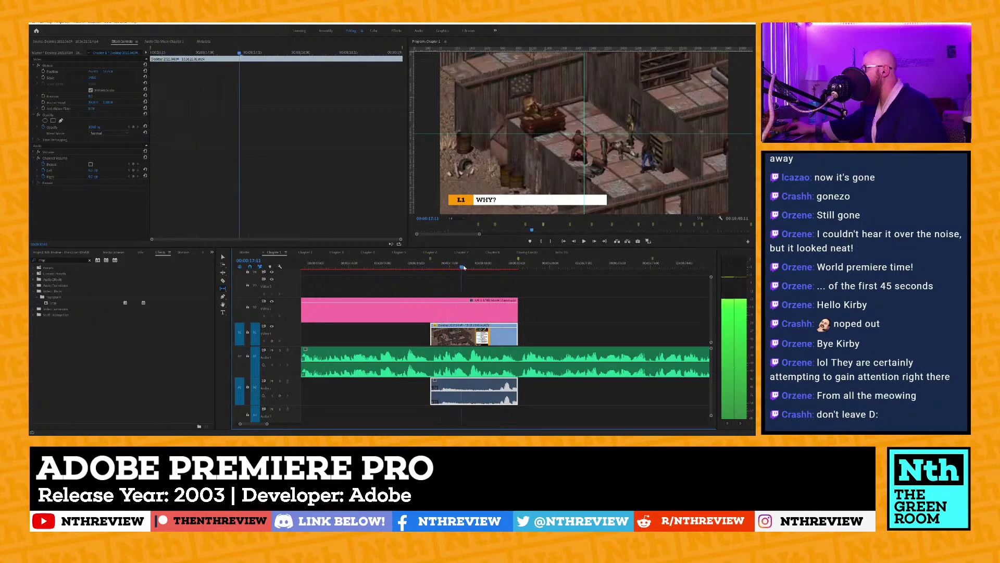
{"action": "key", "text": "space"}
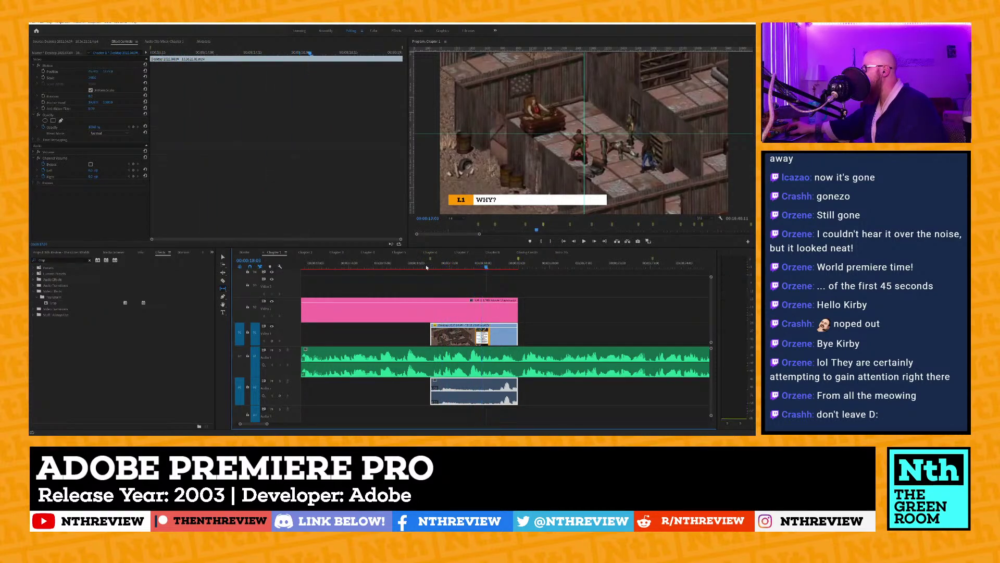
{"action": "left_click", "coordinate": [425, 267]}
{"action": "key", "text": "space"}
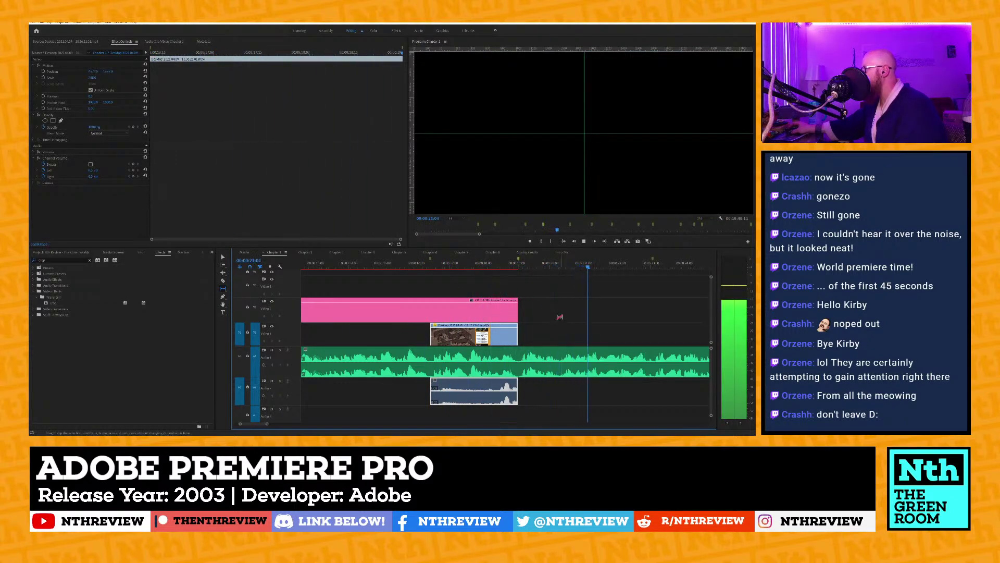
{"action": "key", "text": "space"}
{"action": "key", "text": "minus"}
{"action": "key", "text": "minus"}
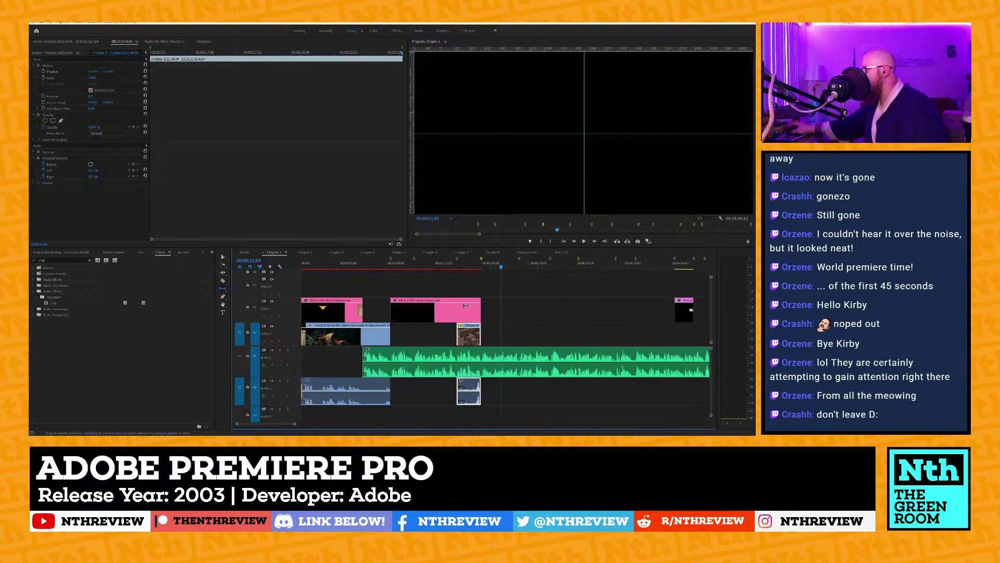
{"action": "left_click", "coordinate": [419, 267]}
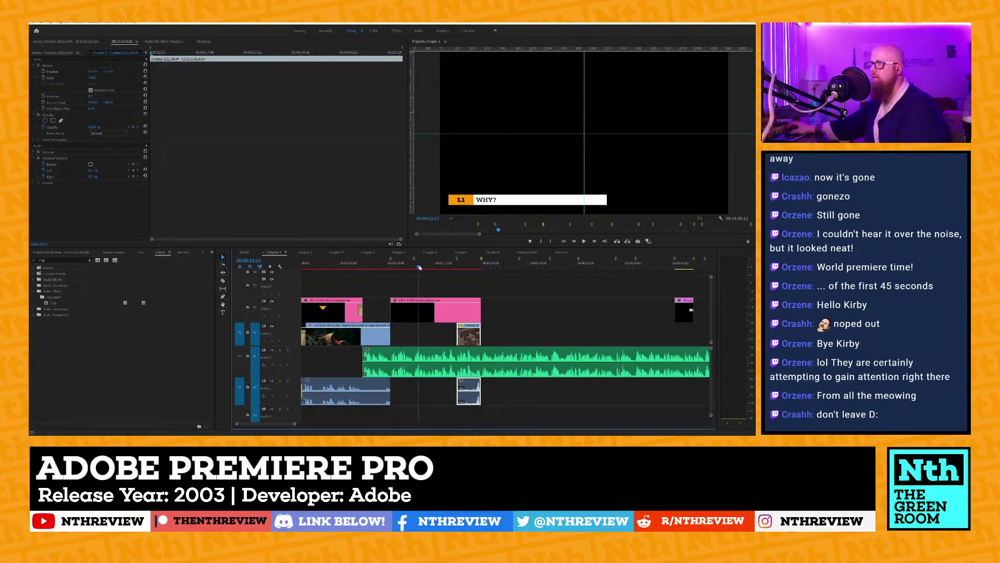
Play the narration from earlier in the "I.1 Why?" lower third, pausing before the Fallout excerpt.
{"action": "left_click", "coordinate": [398, 264]}
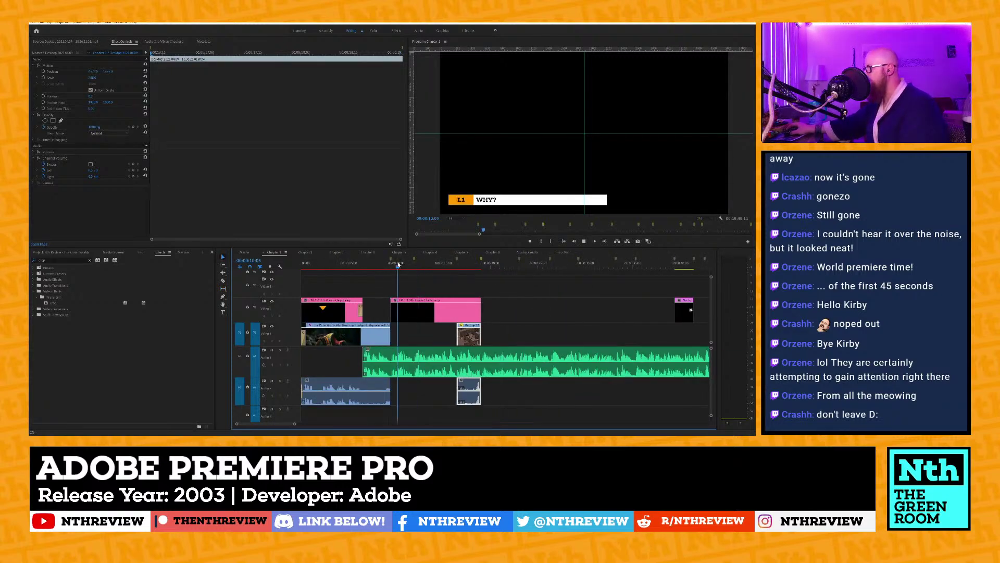
{"action": "key", "text": "space"}
{"action": "key", "text": "space"}
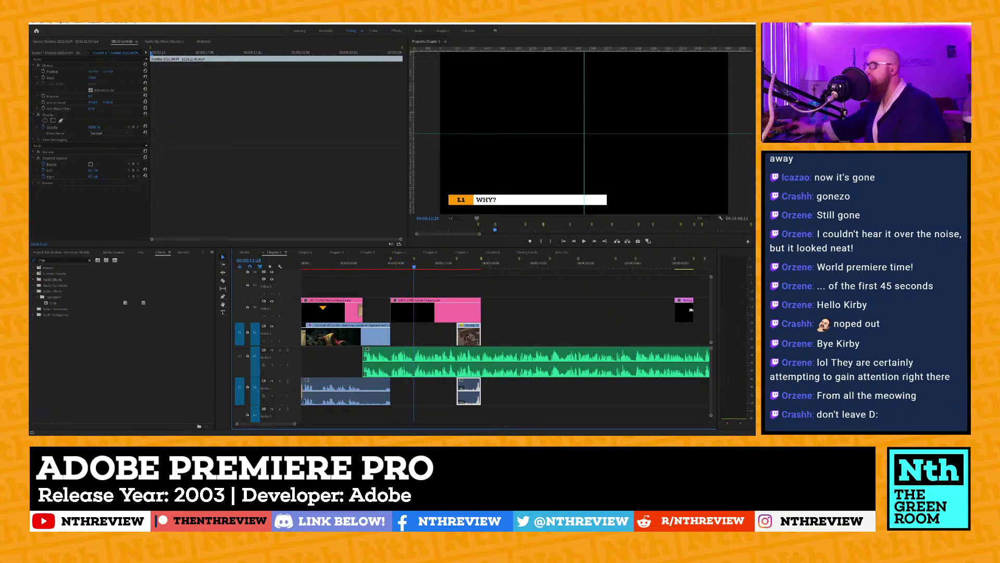
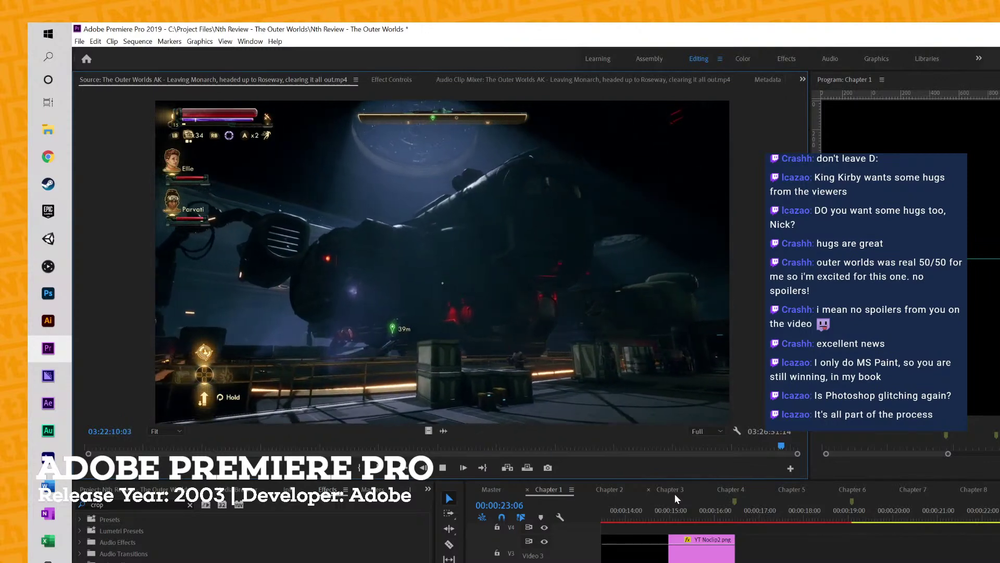
Mark the out point on the landed ship shot in The Outer Worlds Roseway recording and overwrite the excerpt into Chapter 1 up to 00:00:26:10.
{"action": "key", "text": "space"}
{"action": "key", "text": "j"}
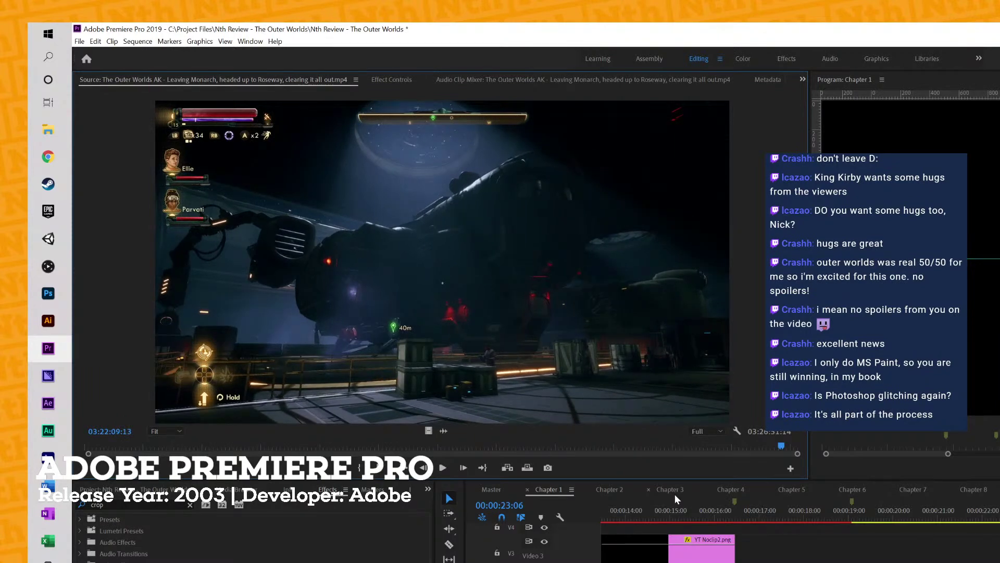
{"action": "key", "text": "o"}
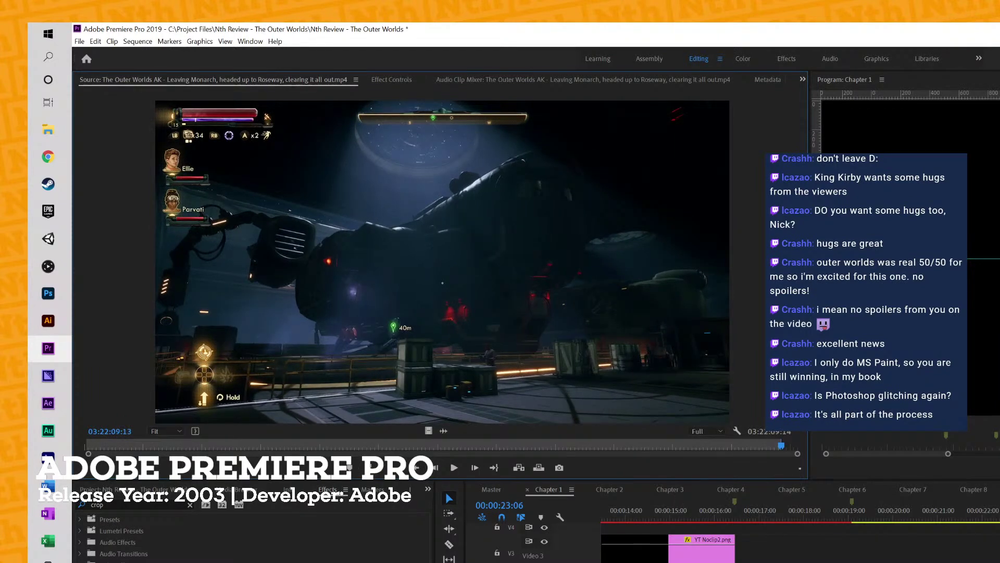
{"action": "left_click", "coordinate": [998, 511]}
{"action": "key", "text": "period"}
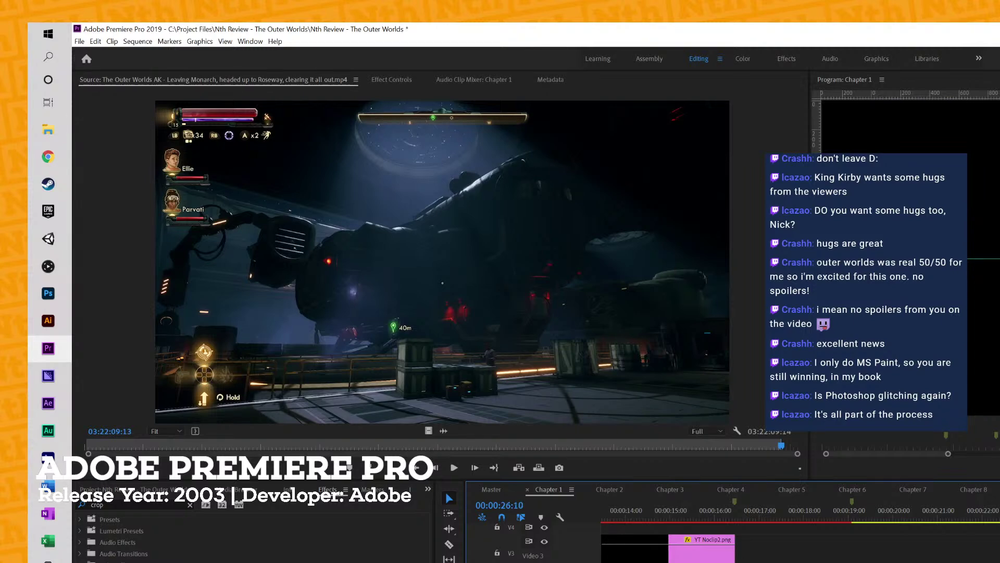
Play the narration beyond the ship excerpt in Chapter 1 and save the project.
{"action": "key", "text": "ctrl+z"}
{"action": "key", "text": "space"}
{"action": "left_click", "coordinate": [840, 521]}
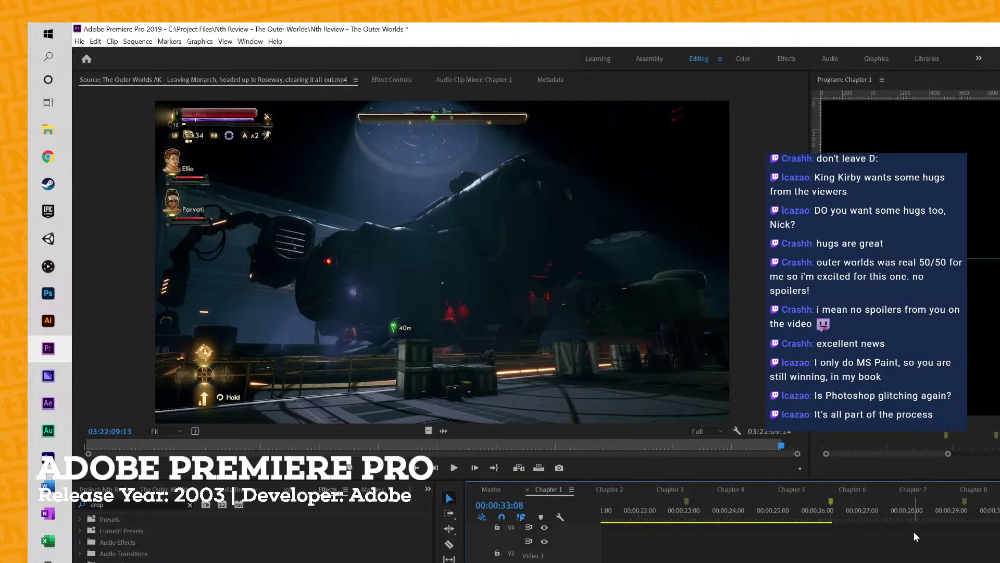
{"action": "key", "text": "ctrl+s"}
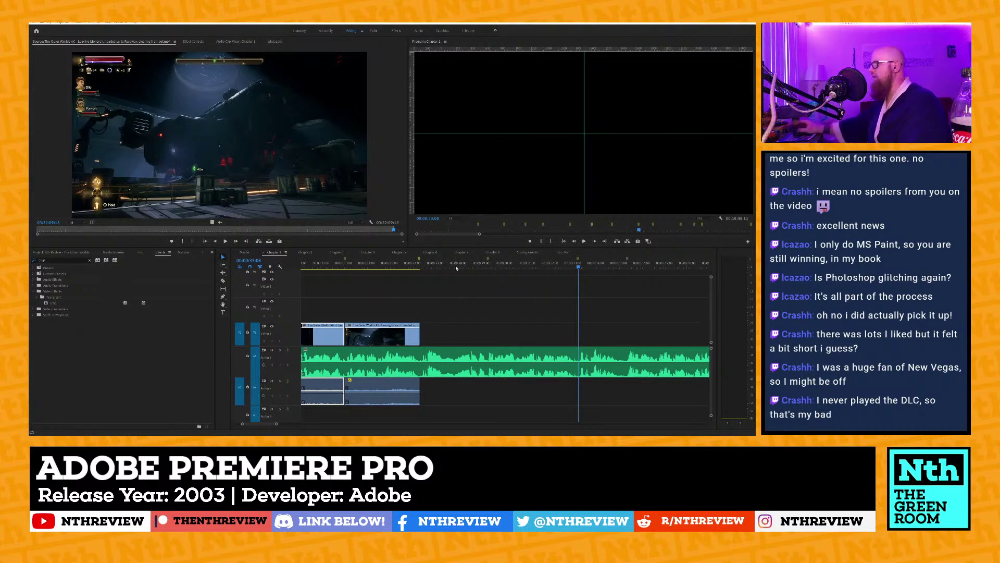
Play the uncovered narration right after the ship excerpt, from about 00:00:27 to 00:00:29.
{"action": "left_click", "coordinate": [440, 266]}
{"action": "scroll", "coordinate": [476, 272], "scroll_direction": "up", "scroll_amount": 5}
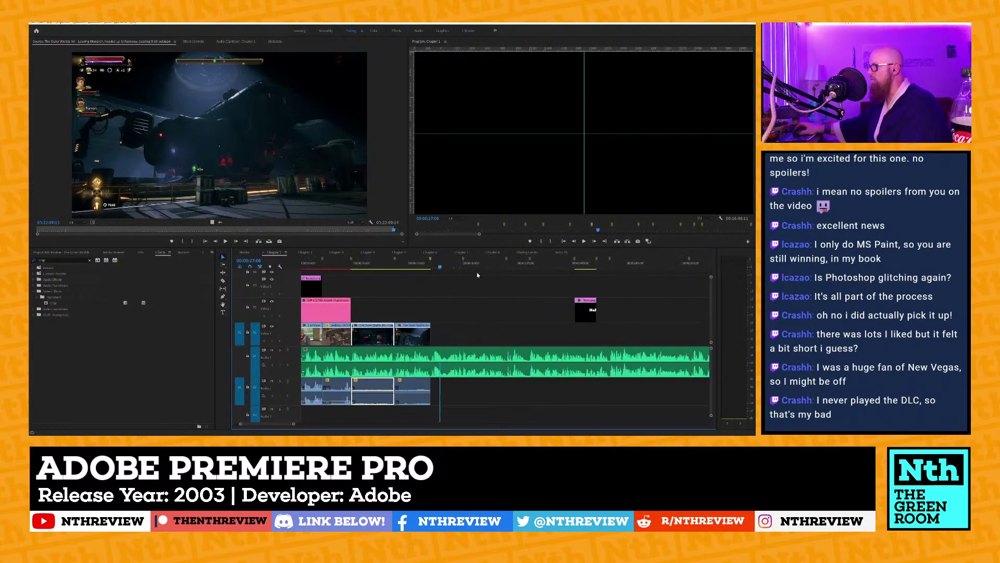
{"action": "scroll", "coordinate": [452, 290], "scroll_direction": "up", "scroll_amount": 3}
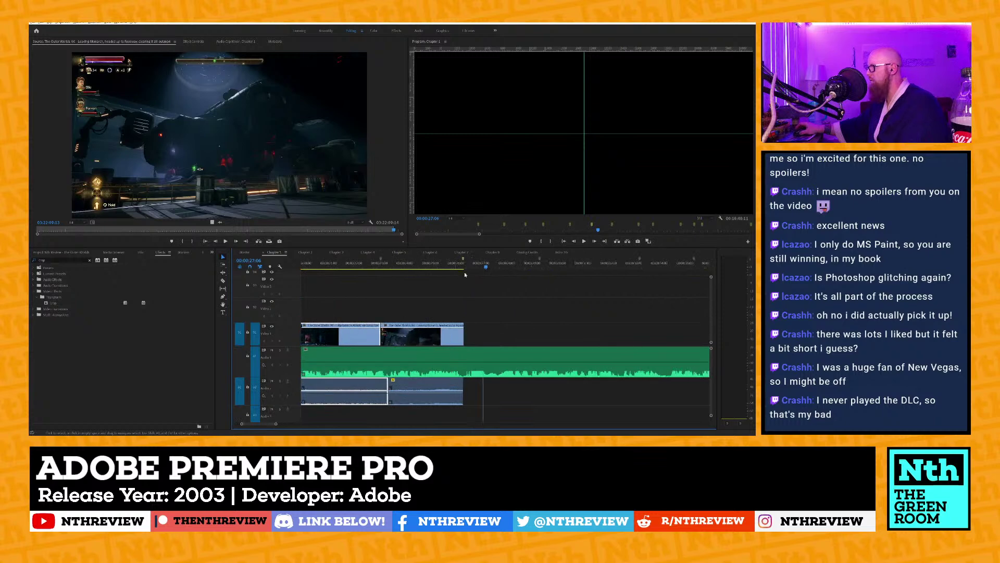
{"action": "key", "text": "space"}
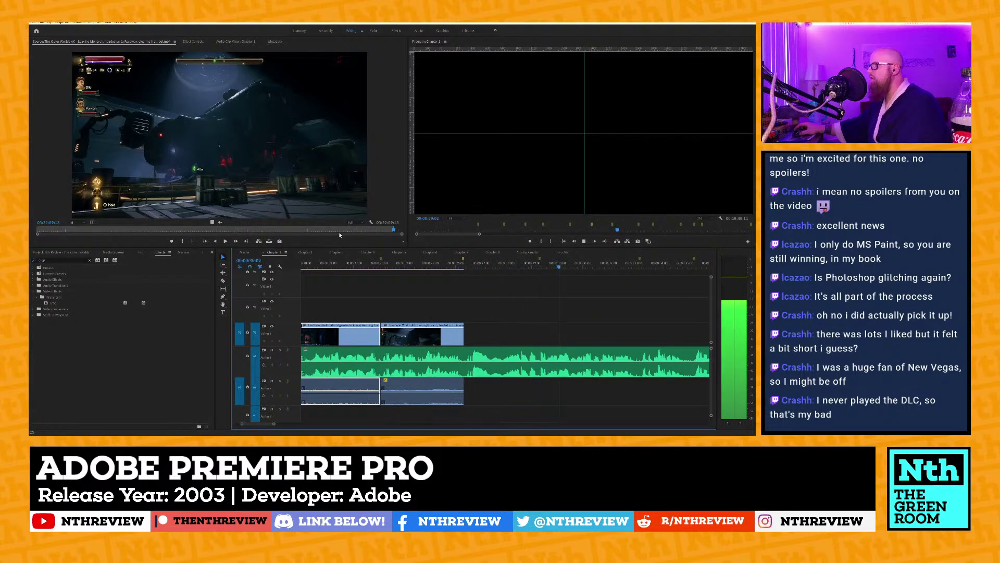
{"action": "key", "text": "space"}
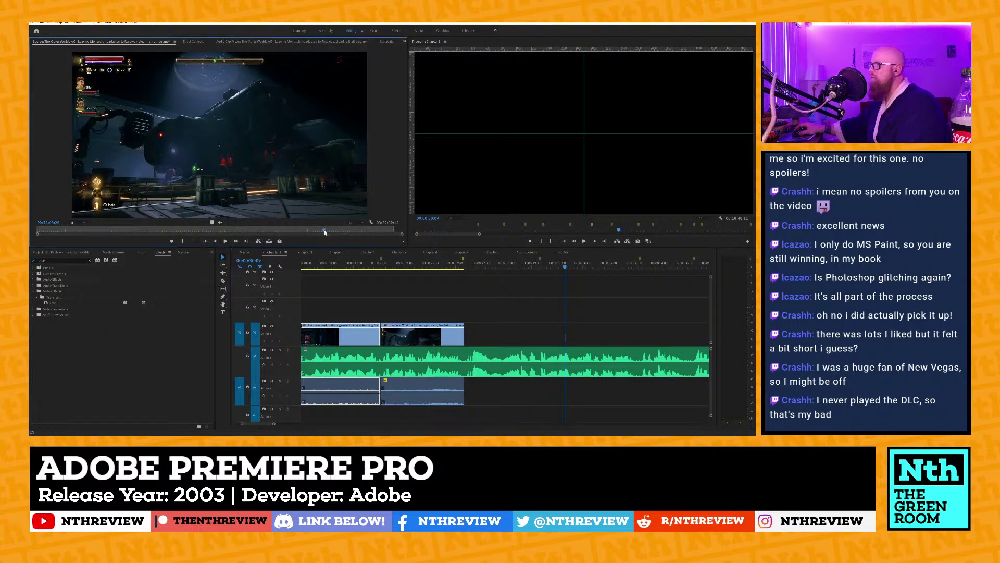
Find the Porter conversation in the Outer Worlds recording and mark an out point on his line "You got one minute. Starting now.".
{"action": "left_click", "coordinate": [289, 230]}
{"action": "left_click", "coordinate": [310, 231]}
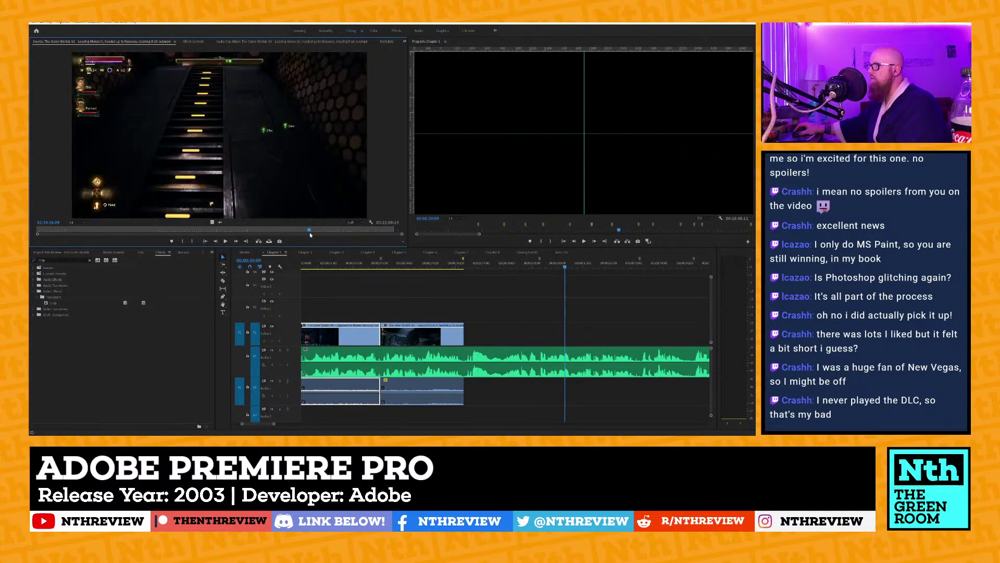
{"action": "left_click", "coordinate": [313, 232]}
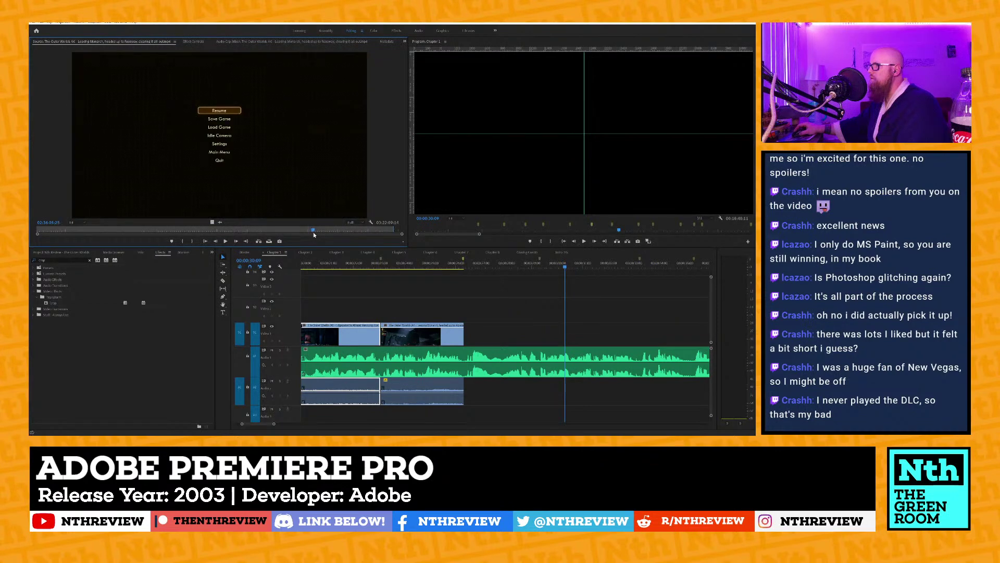
{"action": "left_click", "coordinate": [317, 233]}
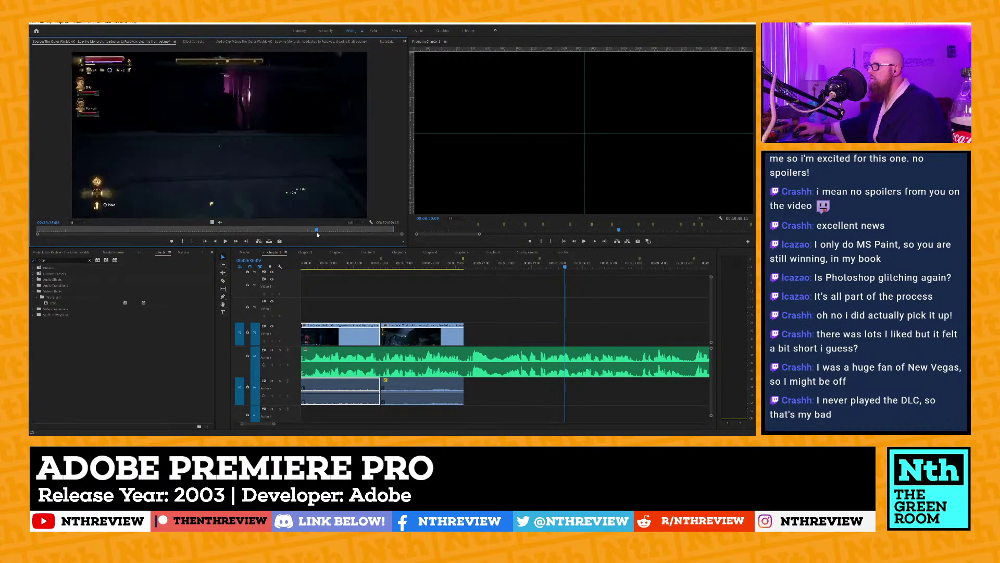
{"action": "left_click", "coordinate": [314, 234]}
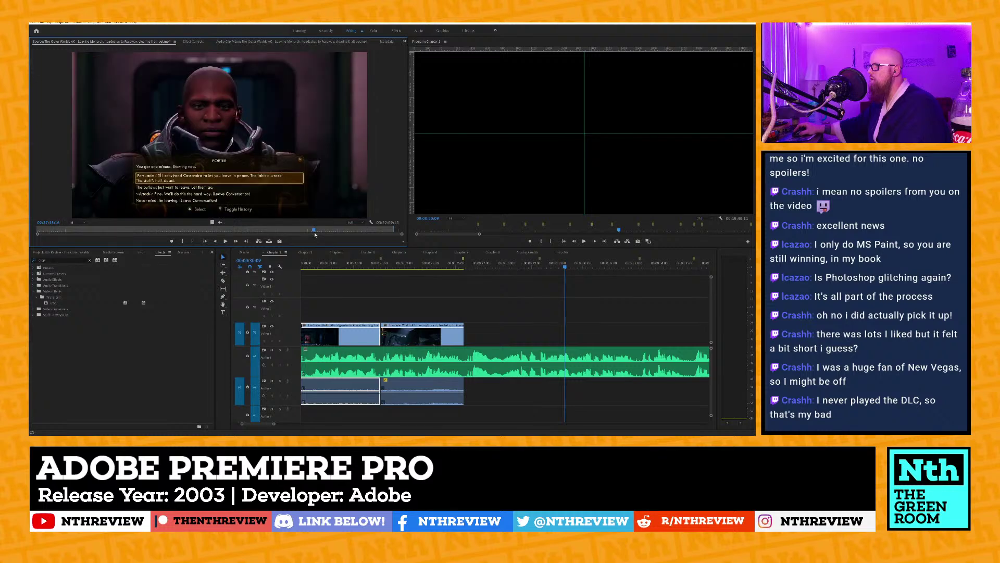
{"action": "key", "text": "space"}
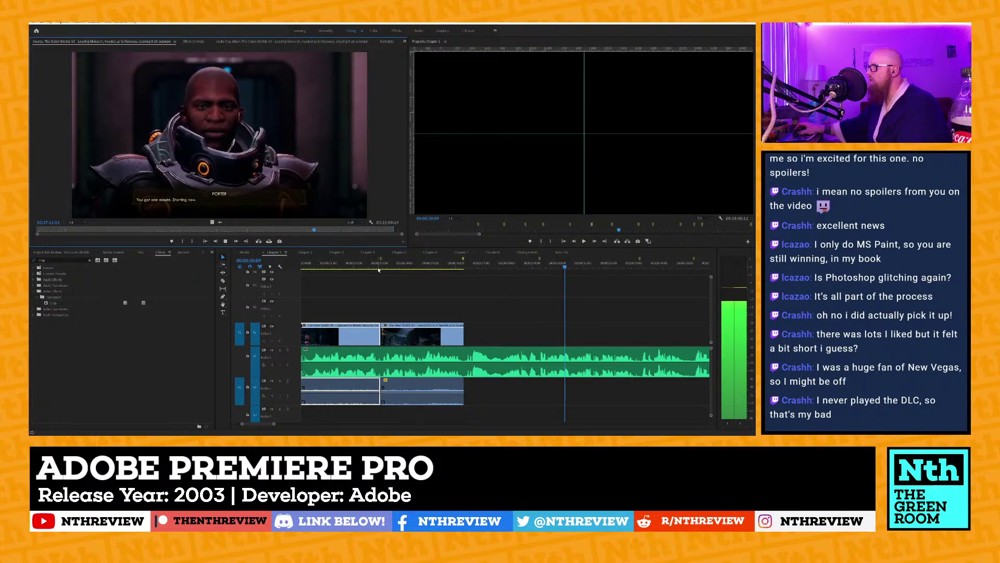
{"action": "key", "text": "space"}
{"action": "key", "text": "o"}
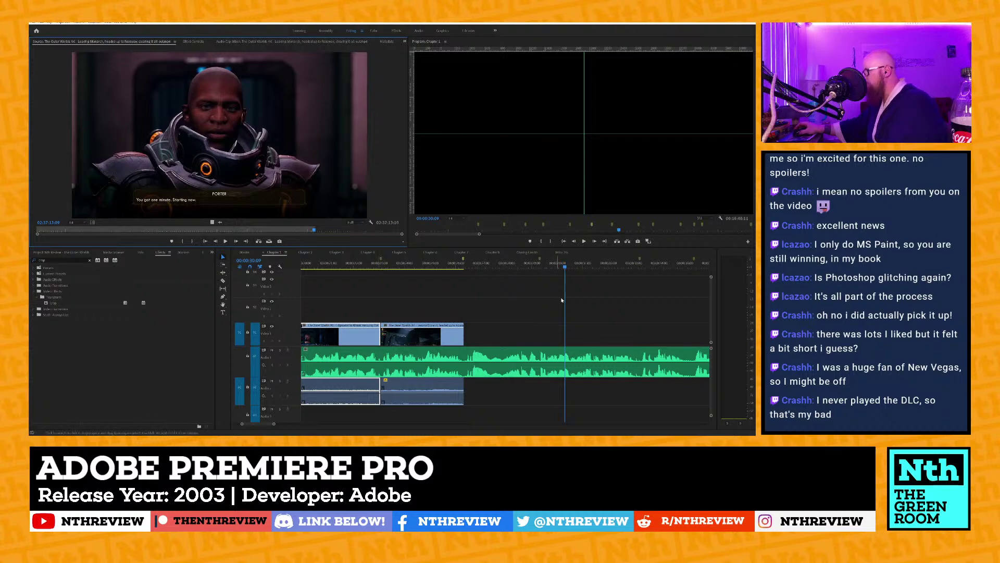
Overwrite the Porter excerpt into Chapter 1 between the marker ending the ship shot and the next marker, and lower its audio volume.
{"action": "left_click", "coordinate": [463, 258]}
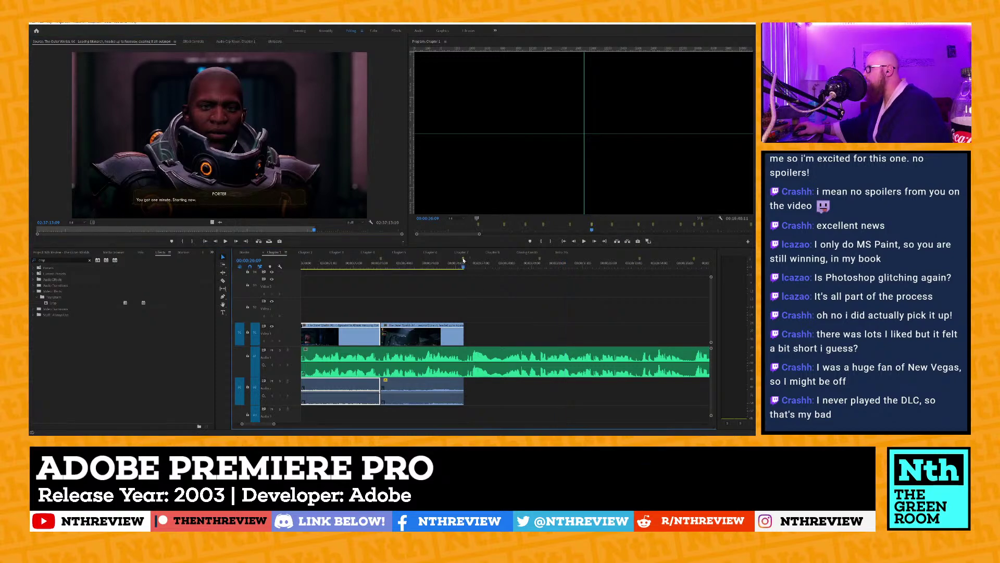
{"action": "key", "text": "period"}
{"action": "key", "text": "period"}
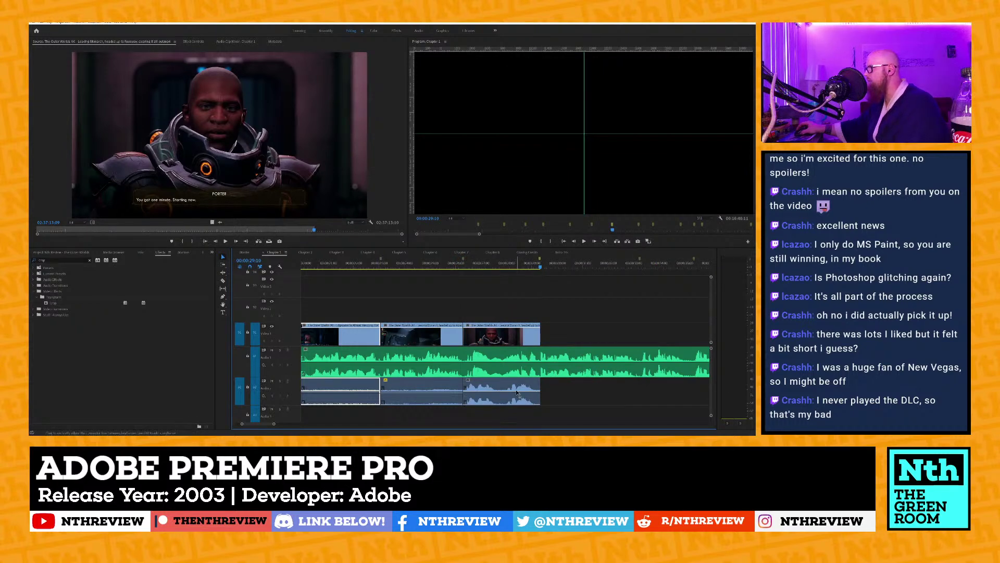
{"action": "left_click", "coordinate": [517, 391]}
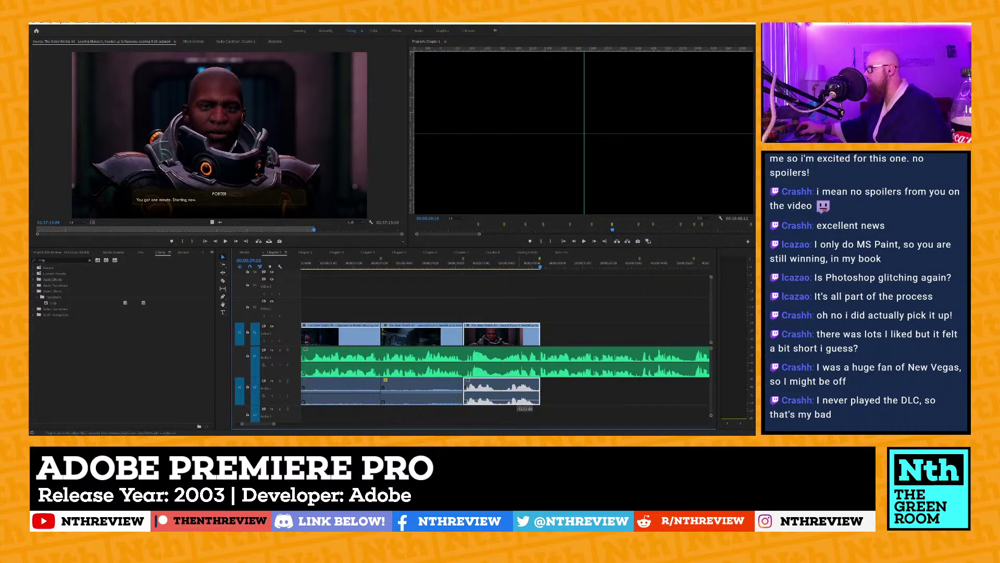
Play the Porter excerpt from the end of the ship shot and slip its contents to a slightly earlier part of the recording.
{"action": "left_click", "coordinate": [446, 267]}
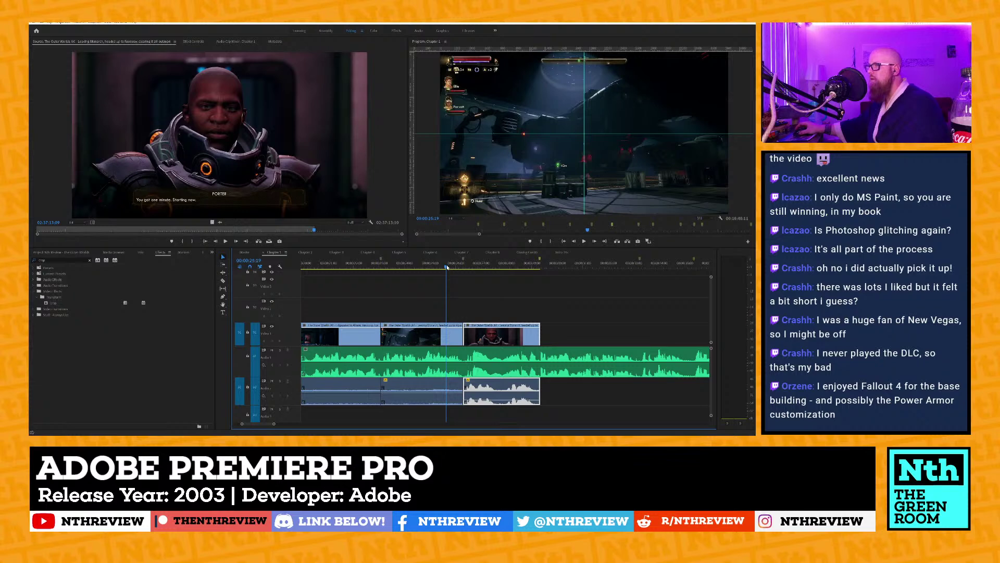
{"action": "key", "text": "space"}
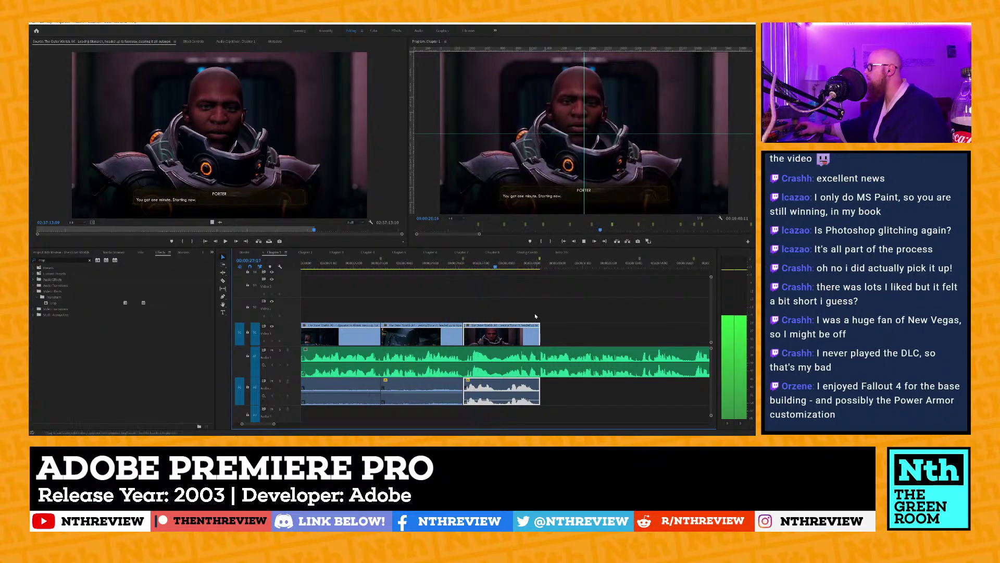
{"action": "key", "text": "space"}
{"action": "key", "text": "y"}
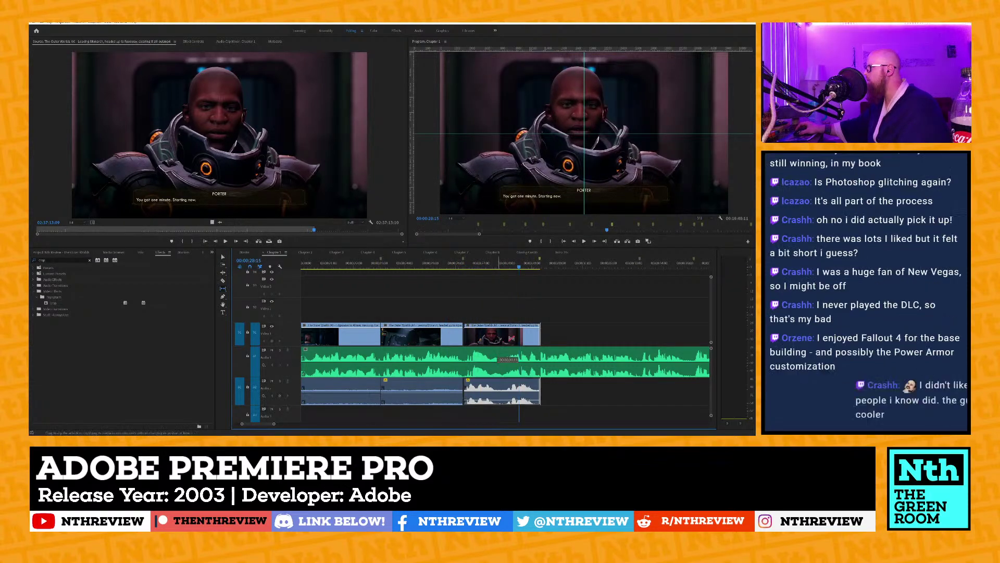
{"action": "left_click_drag", "start_coordinate": [512, 337], "coordinate": [515, 403]}
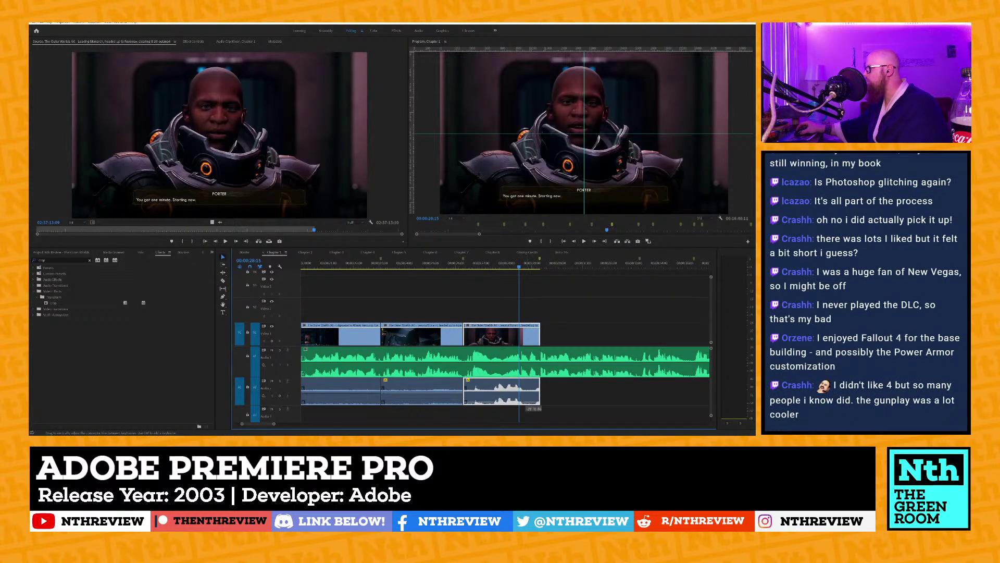
Make the gameplay video track taller and replay the slipped Porter excerpt on through the uncovered narration after it.
{"action": "left_click", "coordinate": [450, 264]}
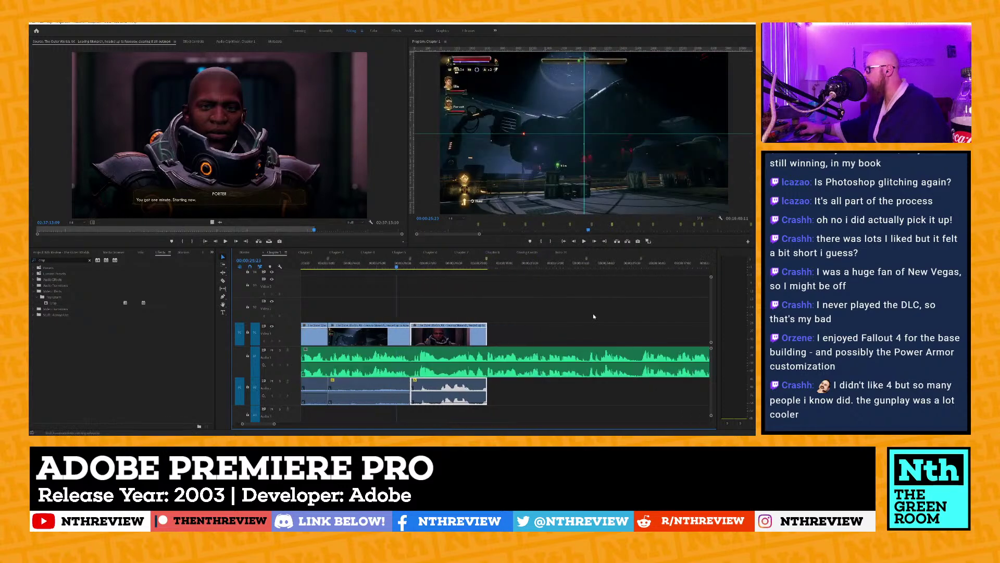
{"action": "left_click_drag", "start_coordinate": [715, 311], "coordinate": [714, 327]}
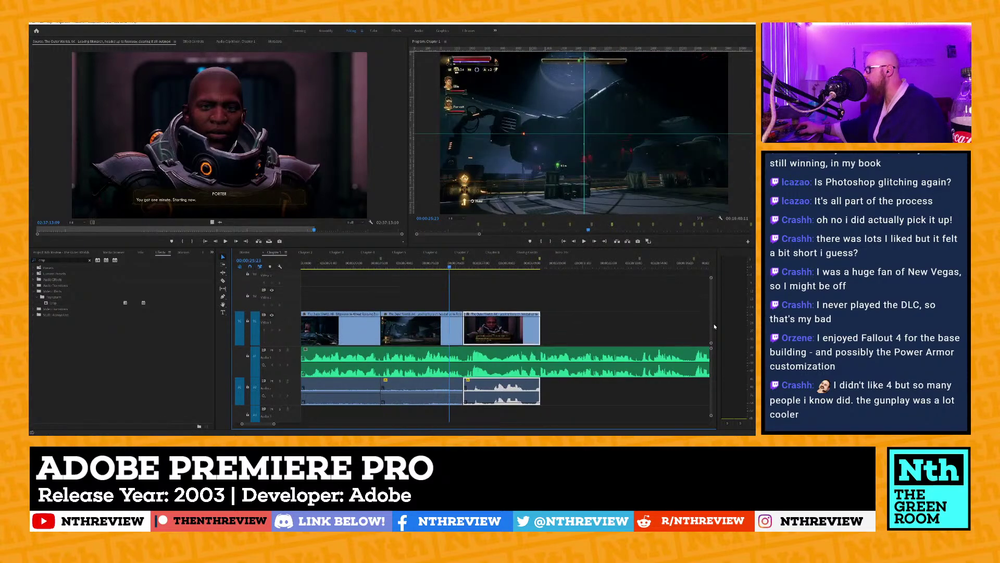
{"action": "key", "text": "space"}
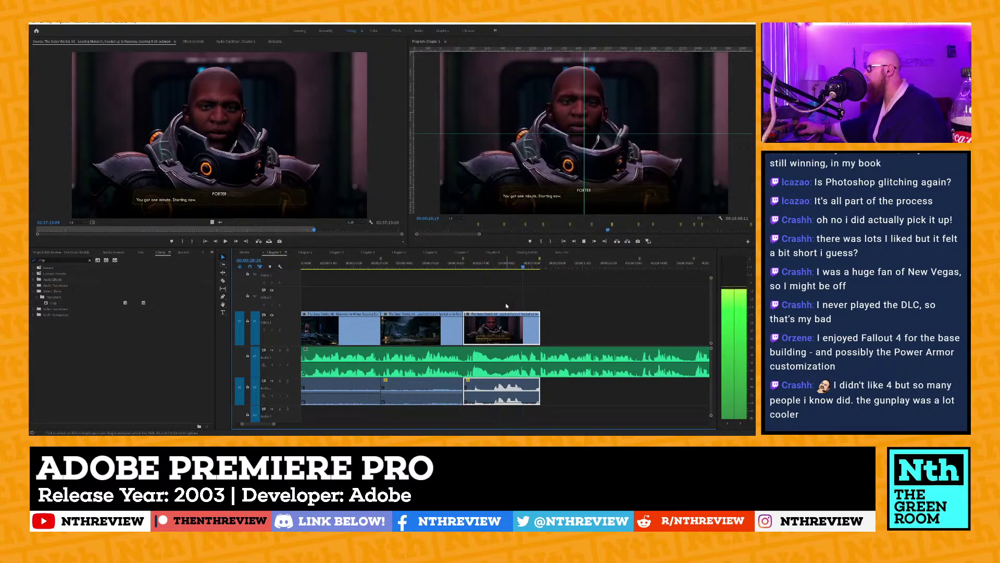
{"action": "scroll", "coordinate": [552, 311], "scroll_direction": "down", "scroll_amount": 3}
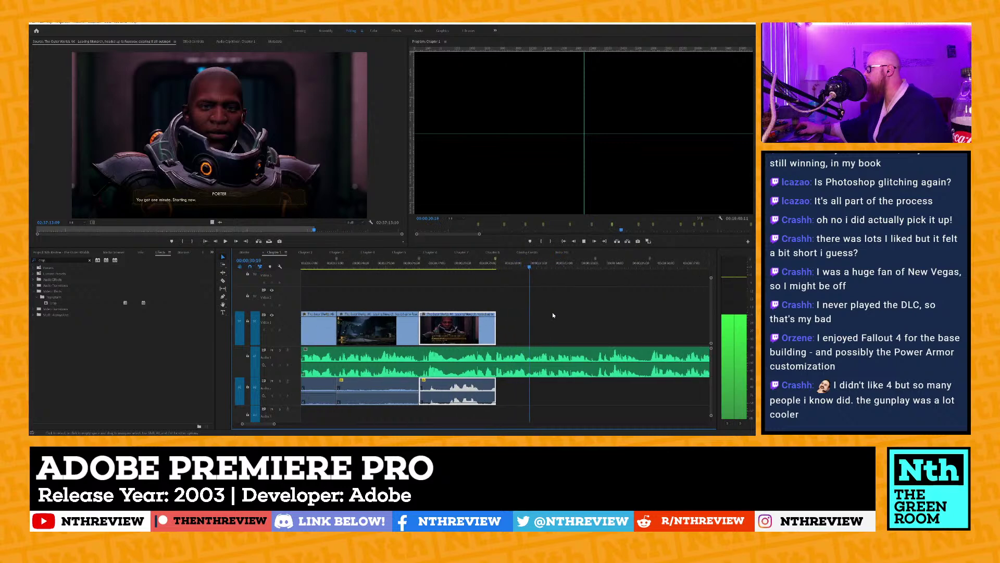
{"action": "scroll", "coordinate": [496, 316], "scroll_direction": "down", "scroll_amount": 2}
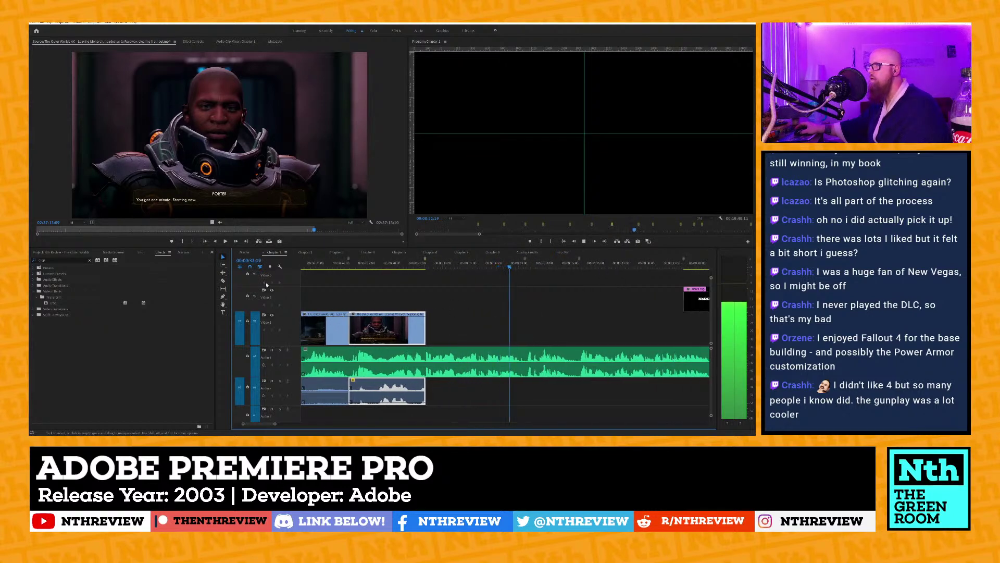
{"action": "key", "text": "space"}
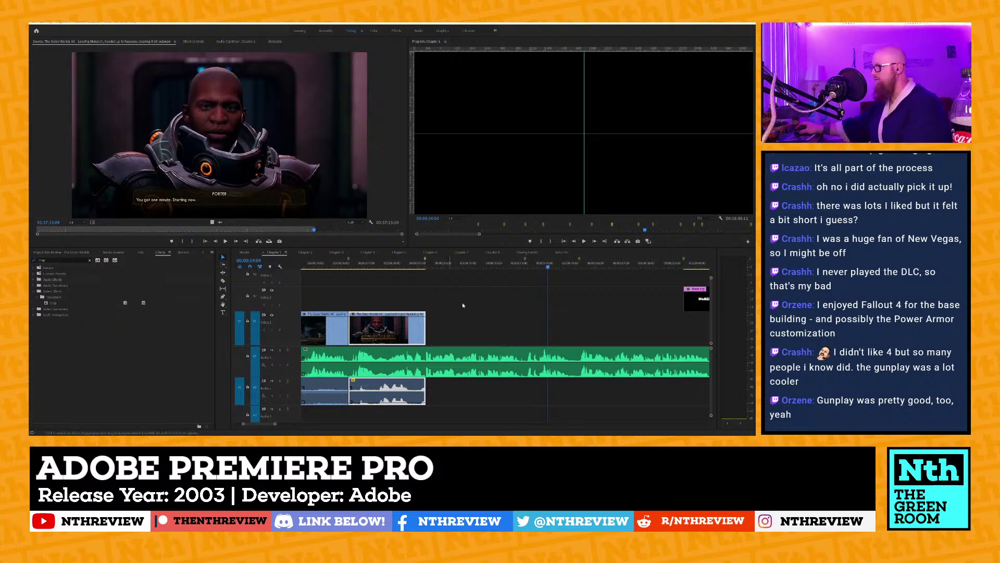
Replay the narration from within the Porter excerpt to about 00:00:33 to judge what footage is needed there.
{"action": "left_click", "coordinate": [436, 268]}
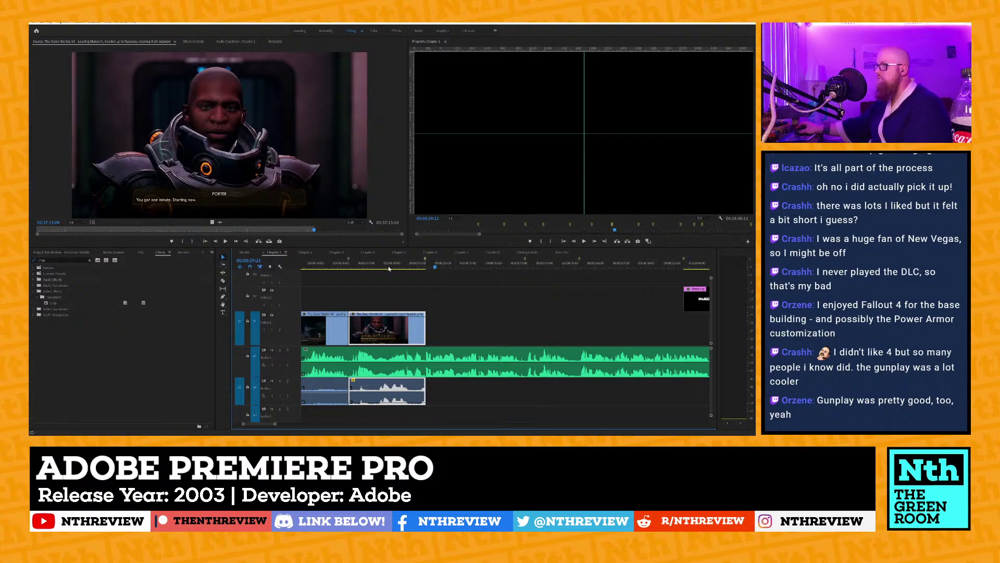
{"action": "left_click", "coordinate": [373, 264]}
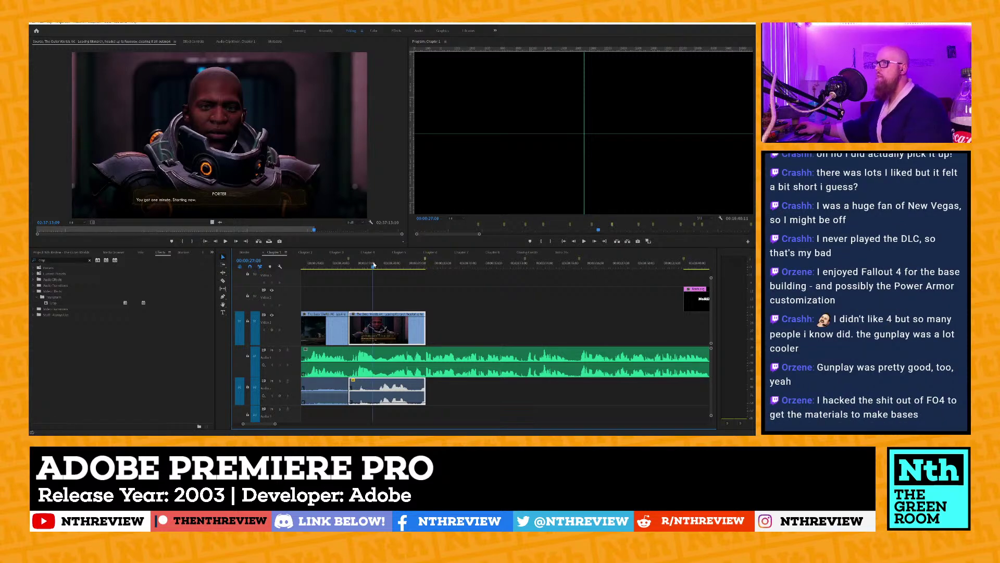
{"action": "key", "text": "space"}
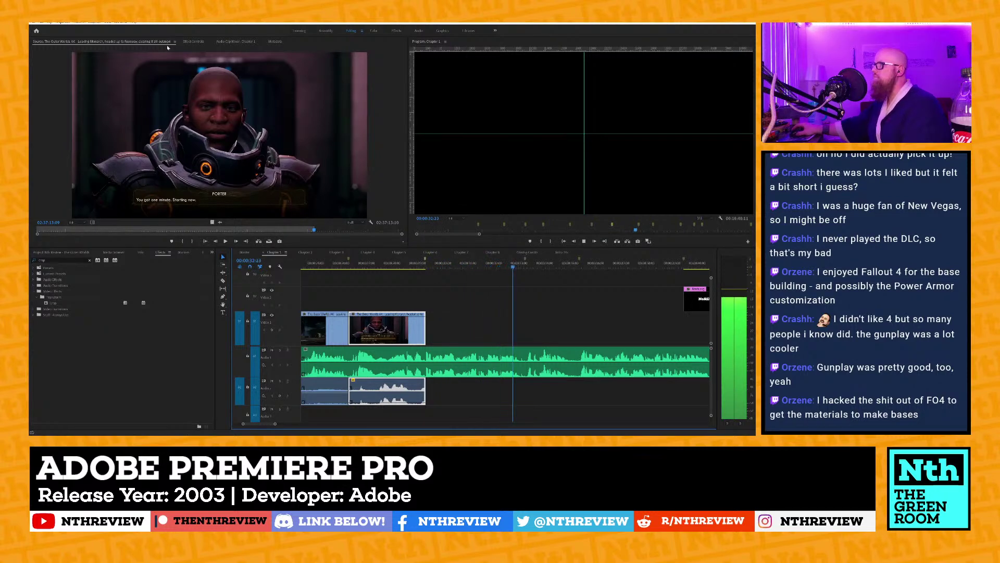
{"action": "key", "text": "space"}
{"action": "mouse_move", "coordinate": [26, 94]}
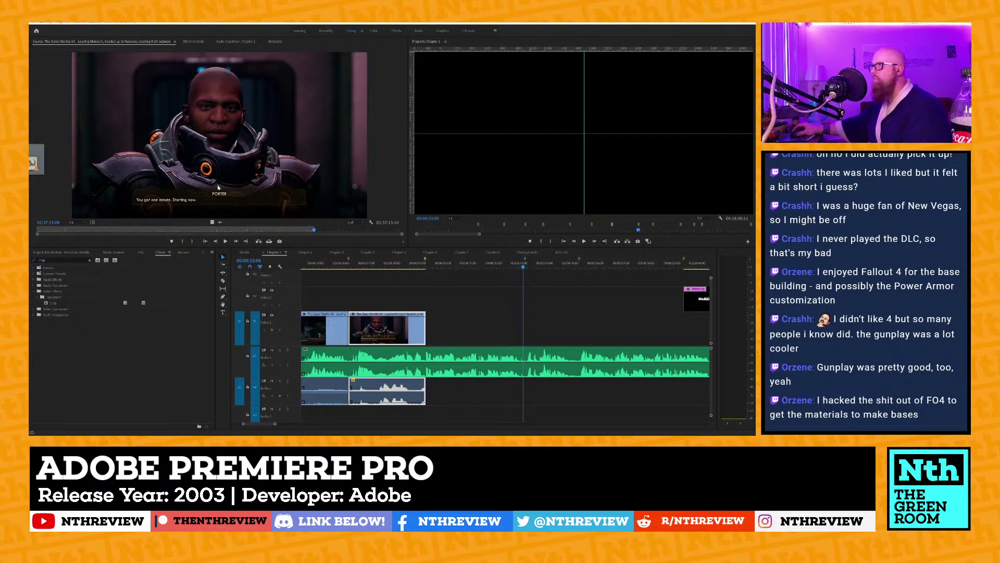
Skim the newly loaded Outer Worlds recording past the journal and Vicar Max scenes to the Edgewater landing pad for usable footage.
{"action": "left_click", "coordinate": [61, 230]}
{"action": "left_click_drag", "start_coordinate": [61, 230], "coordinate": [88, 230]}
{"action": "key", "text": "space"}
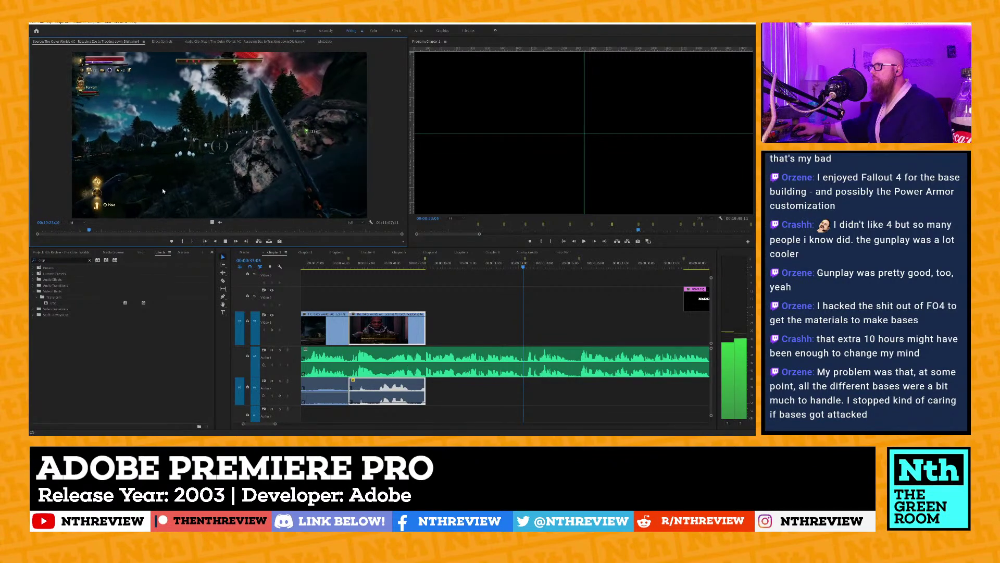
{"action": "left_click_drag", "start_coordinate": [98, 229], "coordinate": [105, 231]}
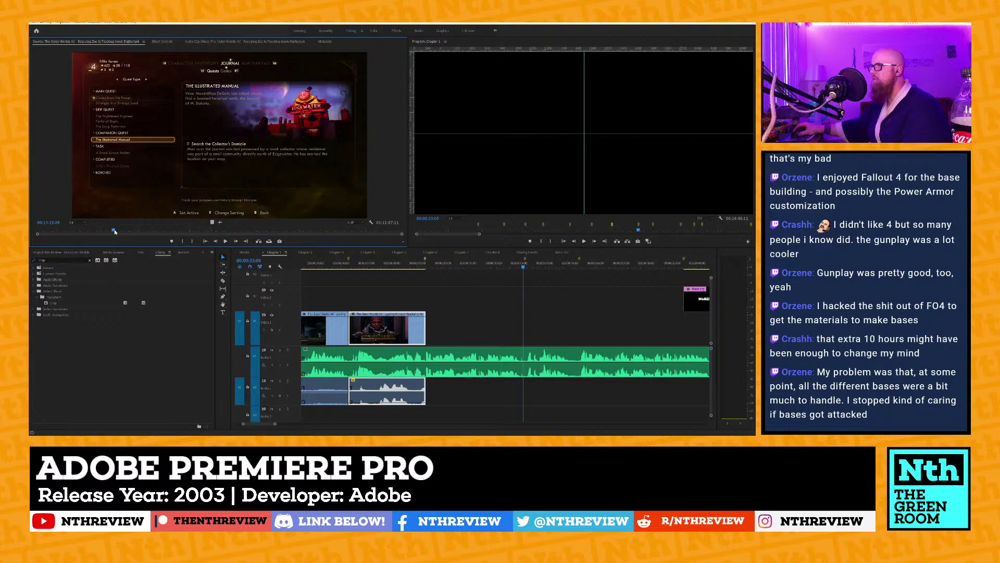
{"action": "left_click_drag", "start_coordinate": [129, 231], "coordinate": [168, 231]}
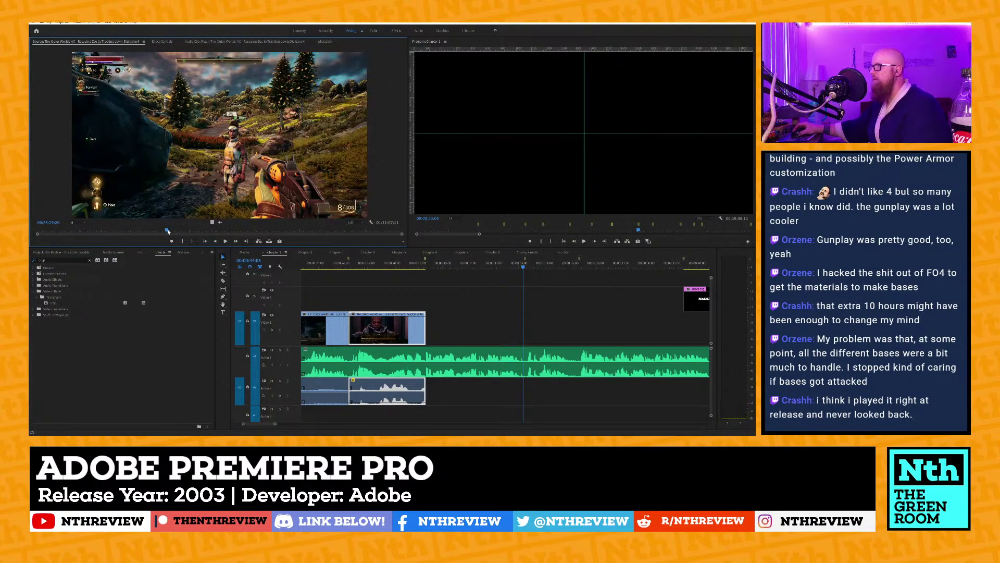
{"action": "key", "text": "space"}
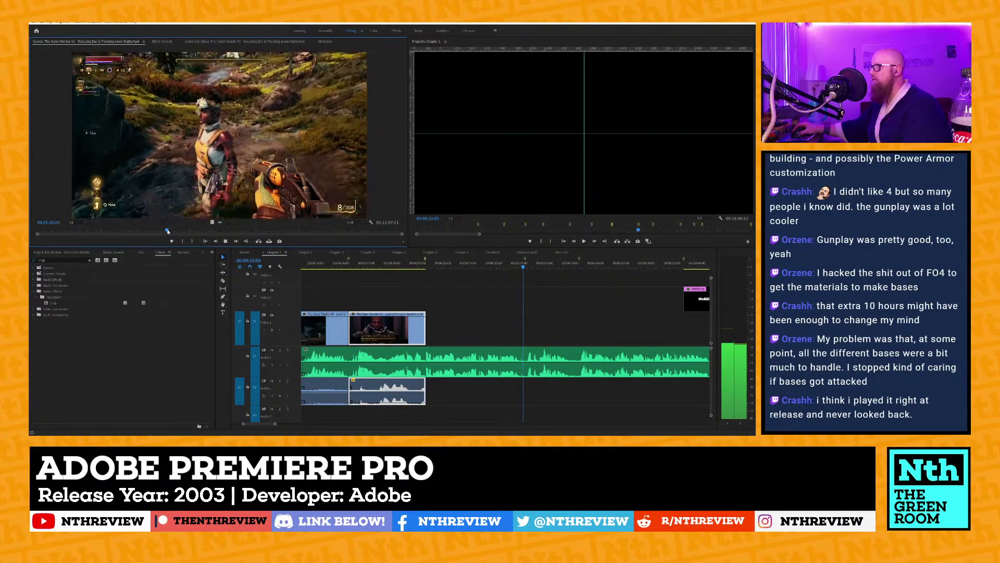
{"action": "left_click_drag", "start_coordinate": [175, 231], "coordinate": [189, 231]}
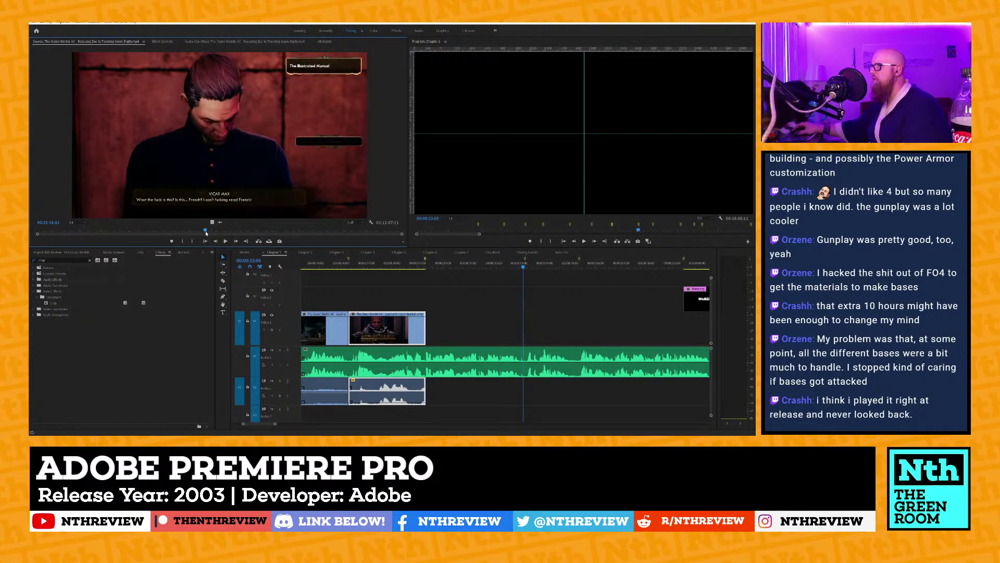
{"action": "left_click", "coordinate": [222, 231]}
{"action": "left_click_drag", "start_coordinate": [222, 230], "coordinate": [242, 231]}
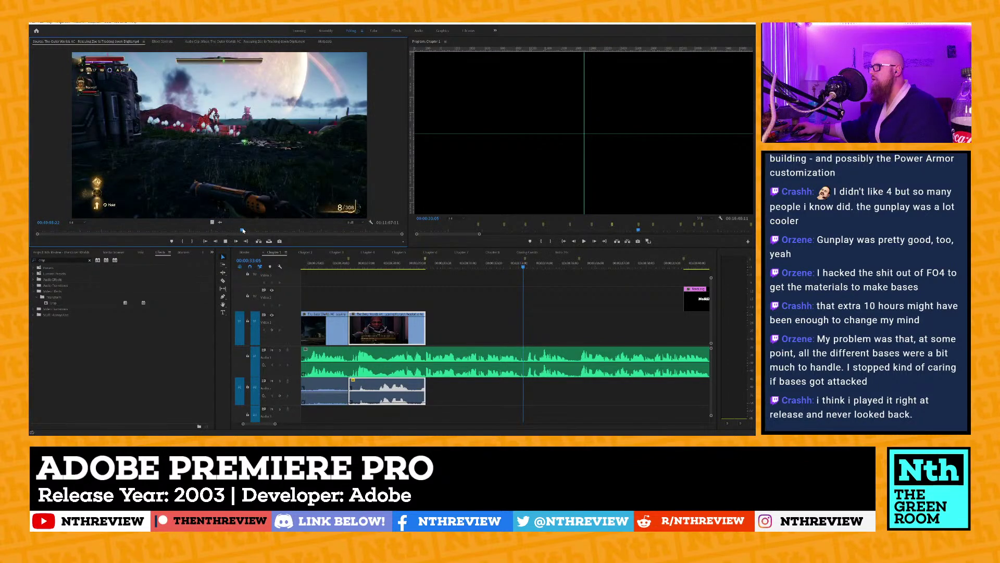
Mark the landing pad excerpt's out point and overwrite it into Chapter 1 from the end of the Porter excerpt to the next marker.
{"action": "key", "text": "space"}
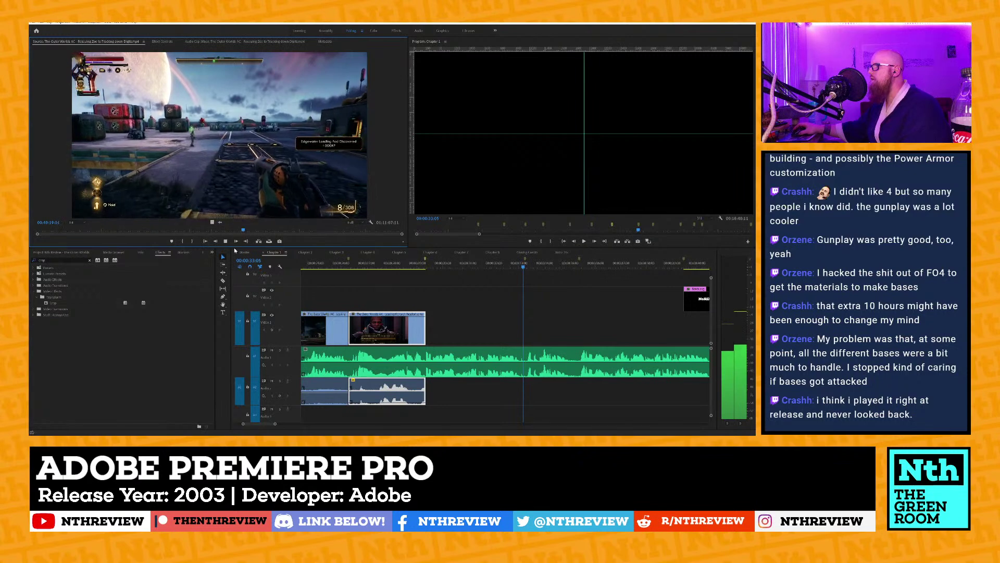
{"action": "key", "text": "space"}
{"action": "key", "text": "o"}
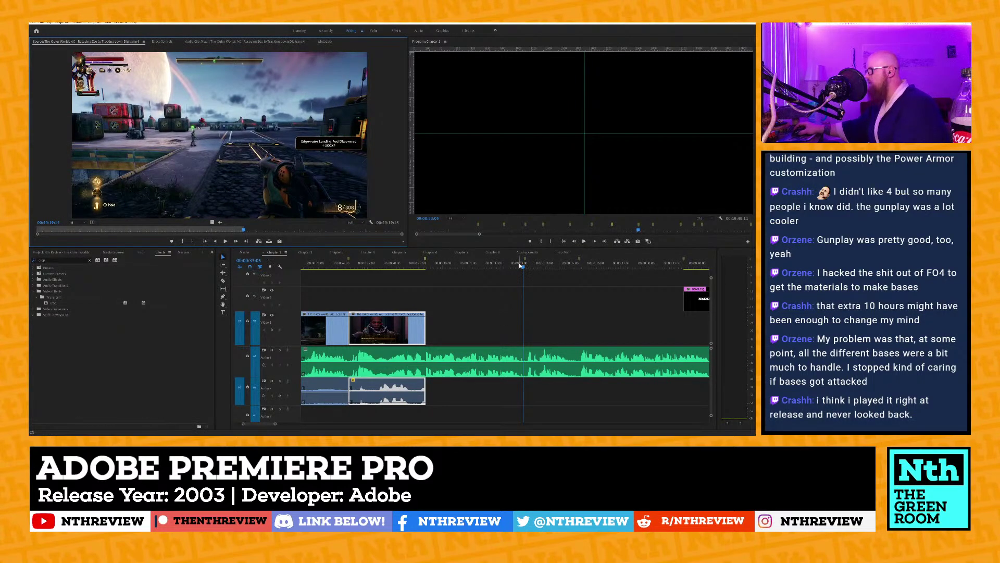
{"action": "left_click", "coordinate": [425, 260]}
{"action": "key", "text": "i"}
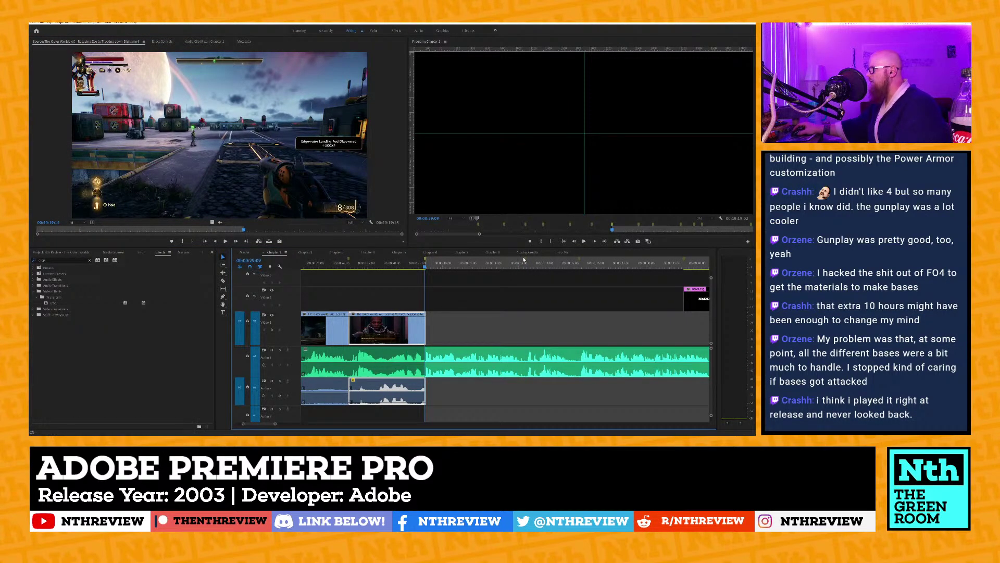
{"action": "key", "text": "."}
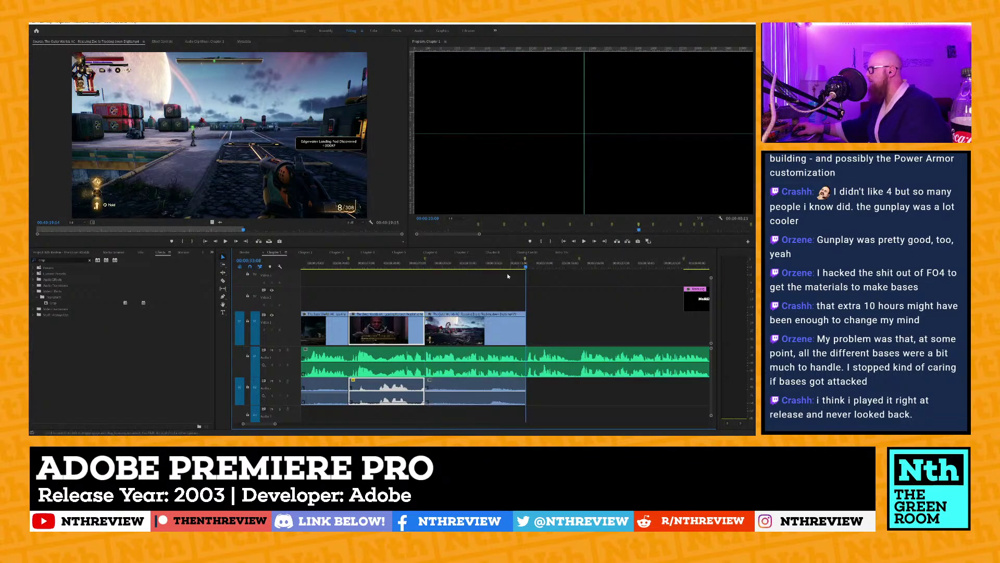
Play the narration following the landing pad excerpt through the NeRDS title to judge what footage is needed there.
{"action": "left_click_drag", "start_coordinate": [438, 263], "coordinate": [521, 267]}
{"action": "key", "text": "space"}
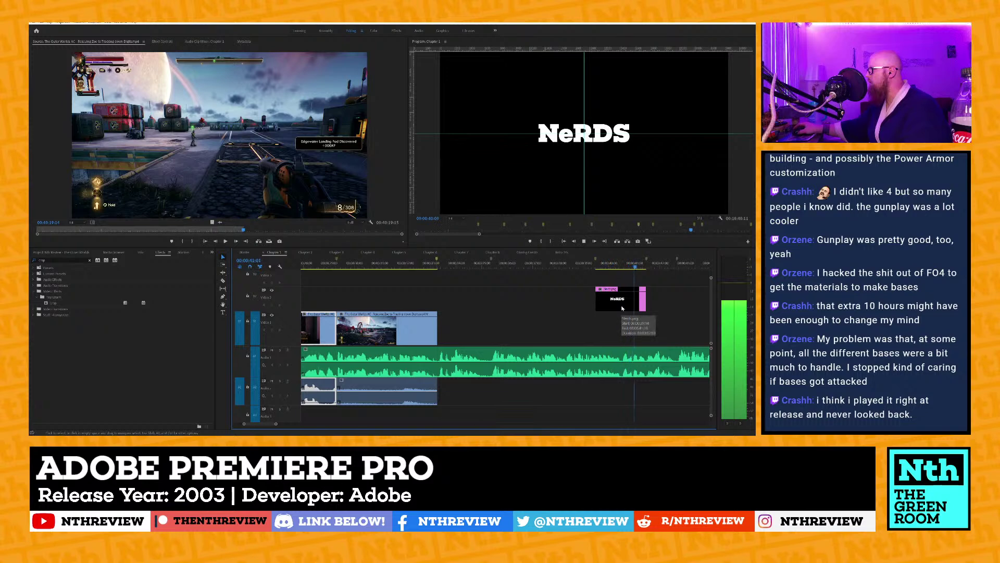
{"action": "key", "text": "space"}
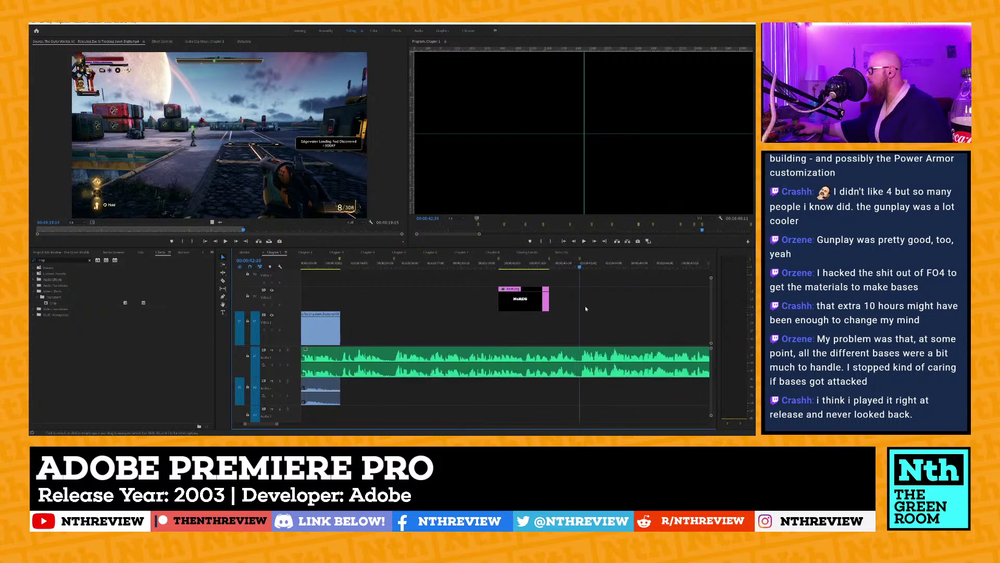
{"action": "key", "text": "space"}
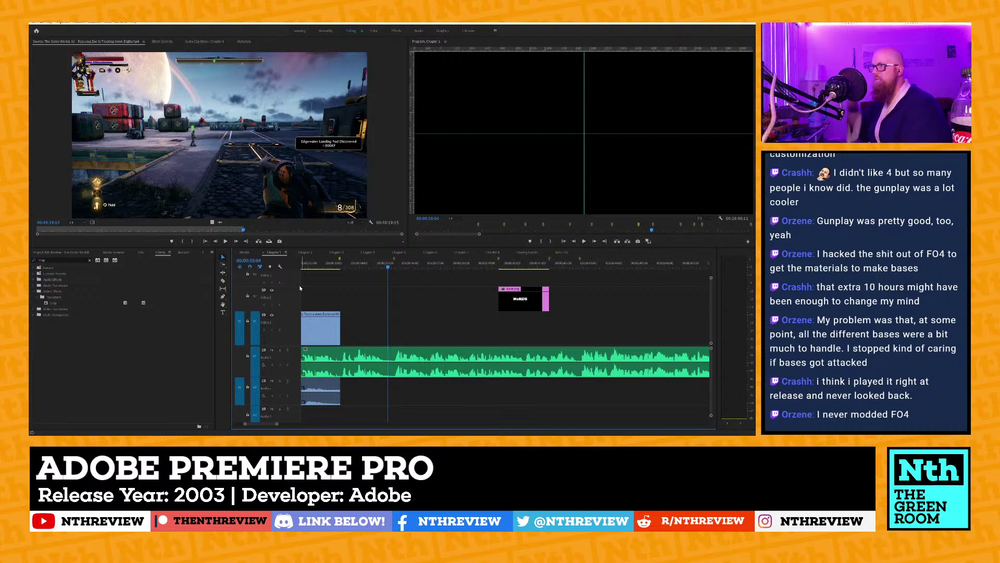
Load another Outer Worlds recording and mark an out point at the end of the ship's flight, just before the Titus Androidicus loading screen.
{"action": "left_click", "coordinate": [341, 230]}
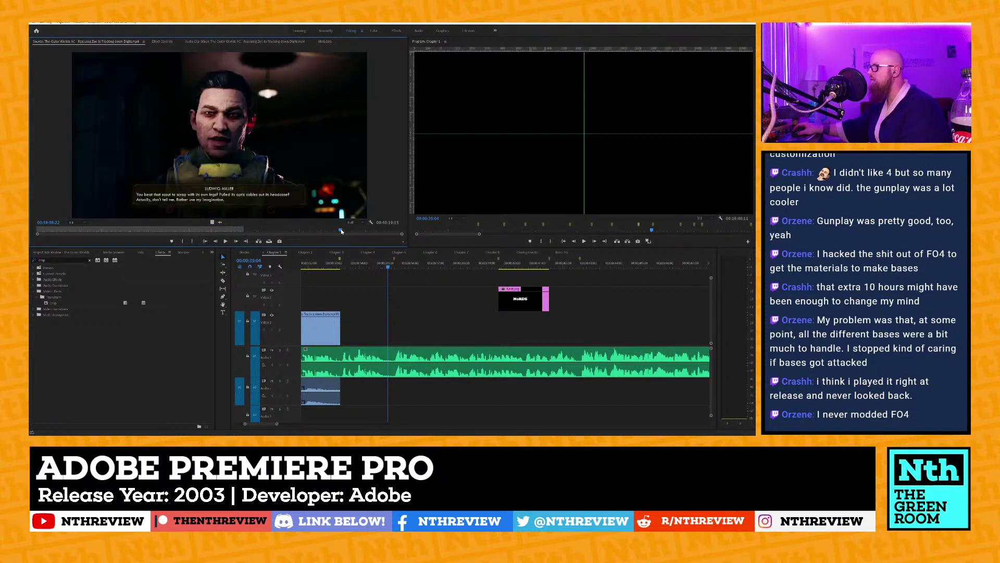
{"action": "left_click", "coordinate": [376, 230]}
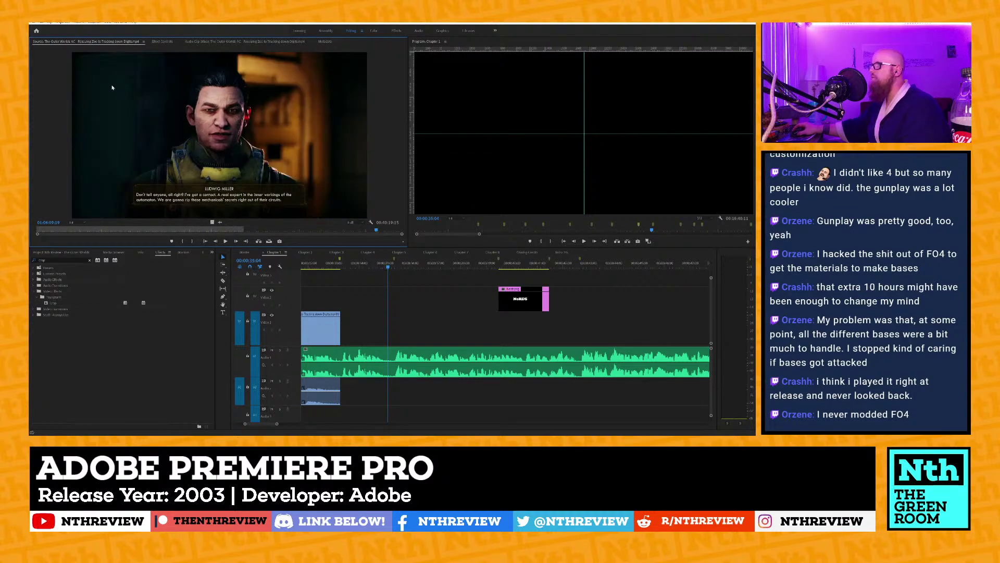
{"action": "mouse_move", "coordinate": [30, 83]}
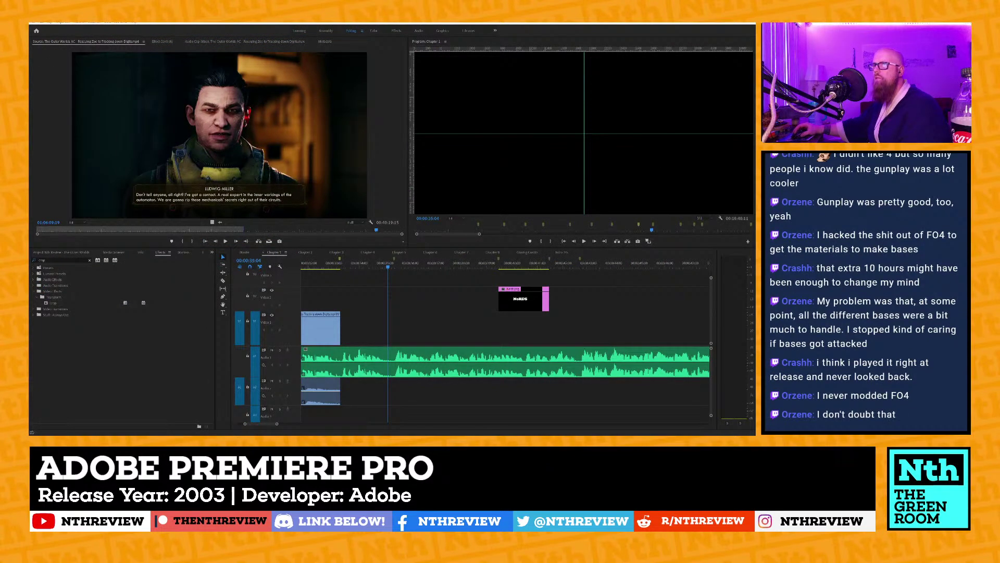
{"action": "left_click_drag", "start_coordinate": [30, 182], "coordinate": [240, 168]}
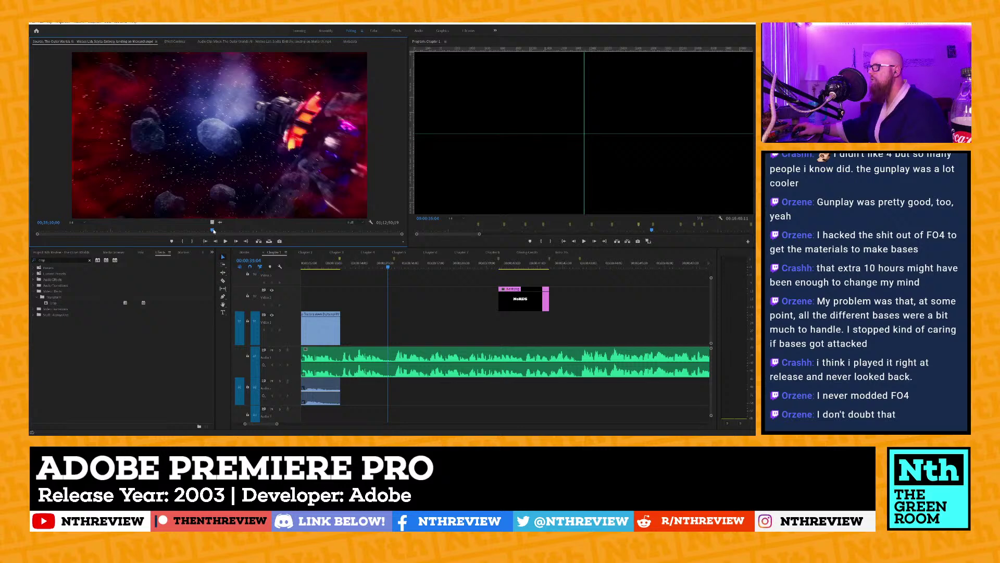
{"action": "key", "text": "space"}
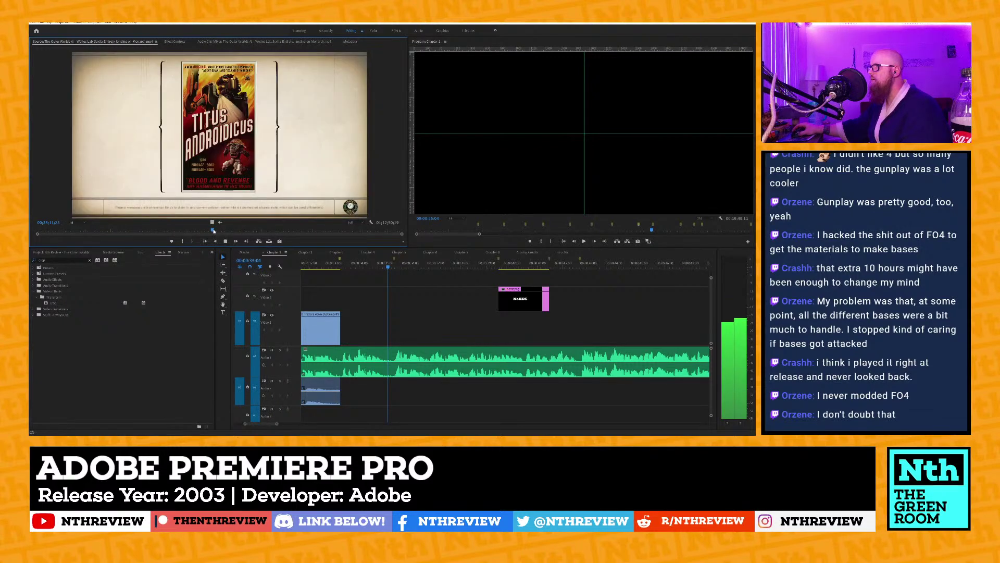
{"action": "key", "text": "space"}
{"action": "key", "text": "j"}
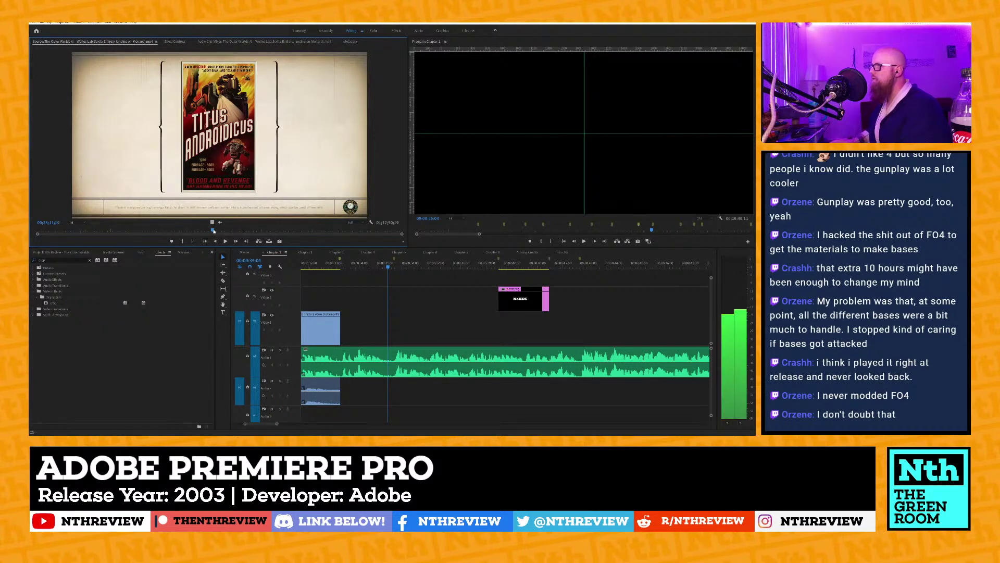
{"action": "key", "text": "o"}
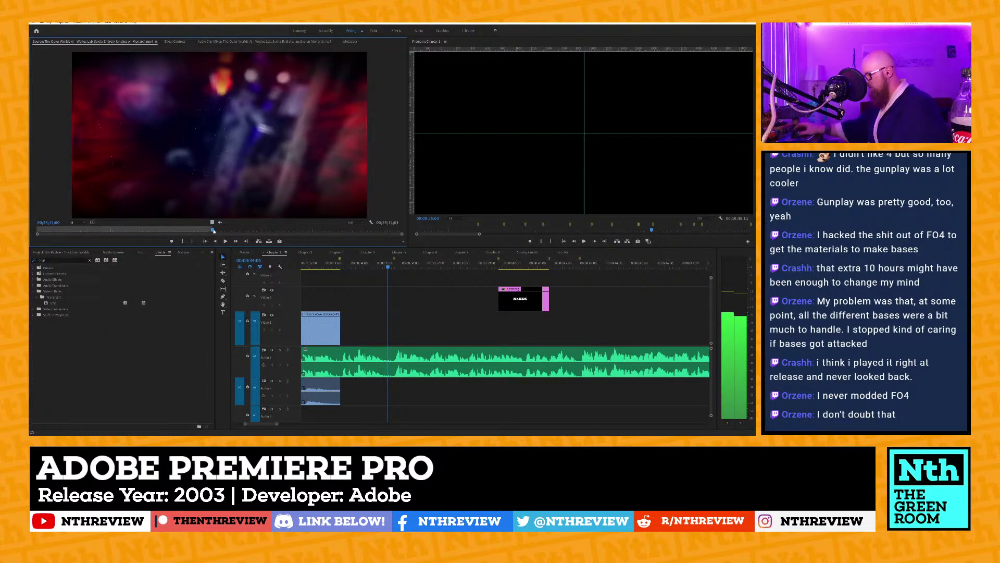
Overwrite the ship flight excerpt into Chapter 1 between the landing pad excerpt's end and the next marker, and lower its audio volume.
{"action": "left_click", "coordinate": [339, 260]}
{"action": "key", "text": "."}
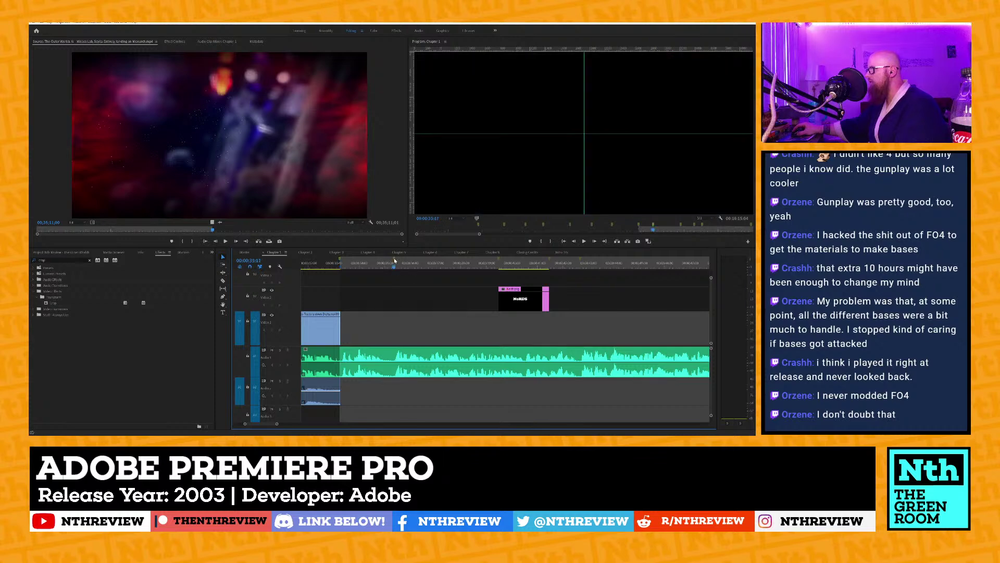
{"action": "left_click", "coordinate": [372, 394]}
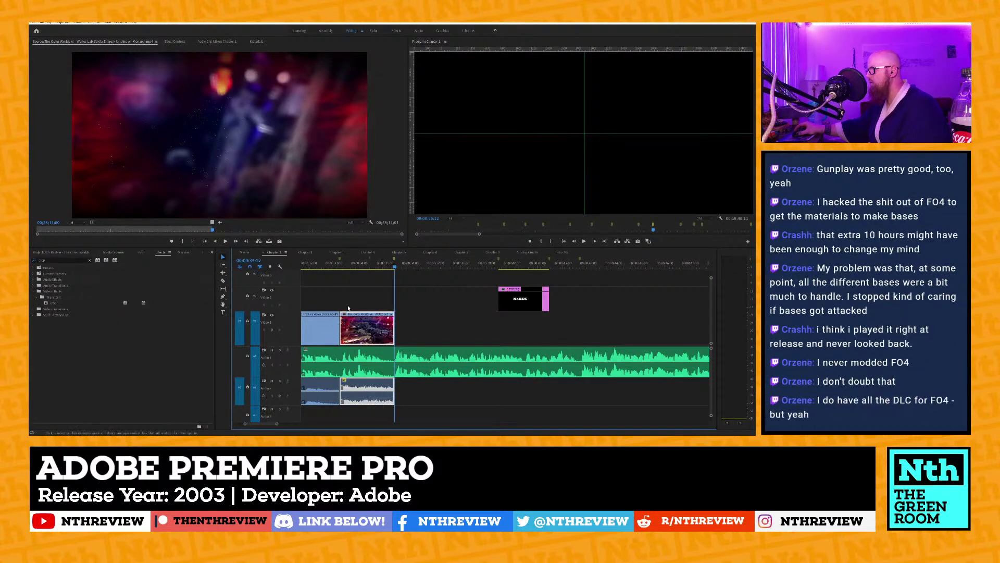
Play Chapter 1 from just before the ship flight excerpt on past the NeRDS title.
{"action": "left_click", "coordinate": [336, 265]}
{"action": "key", "text": "space"}
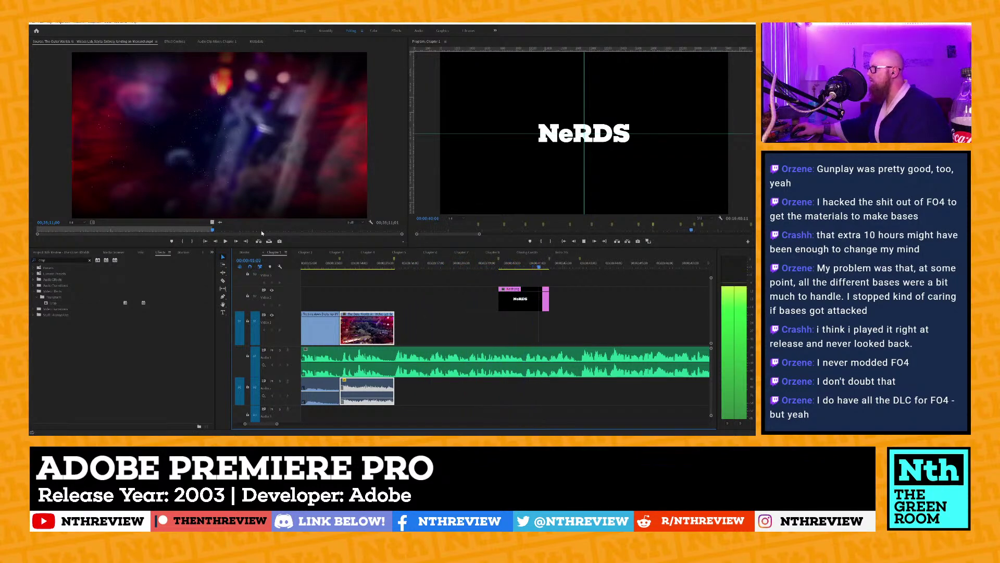
{"action": "left_click", "coordinate": [309, 232]}
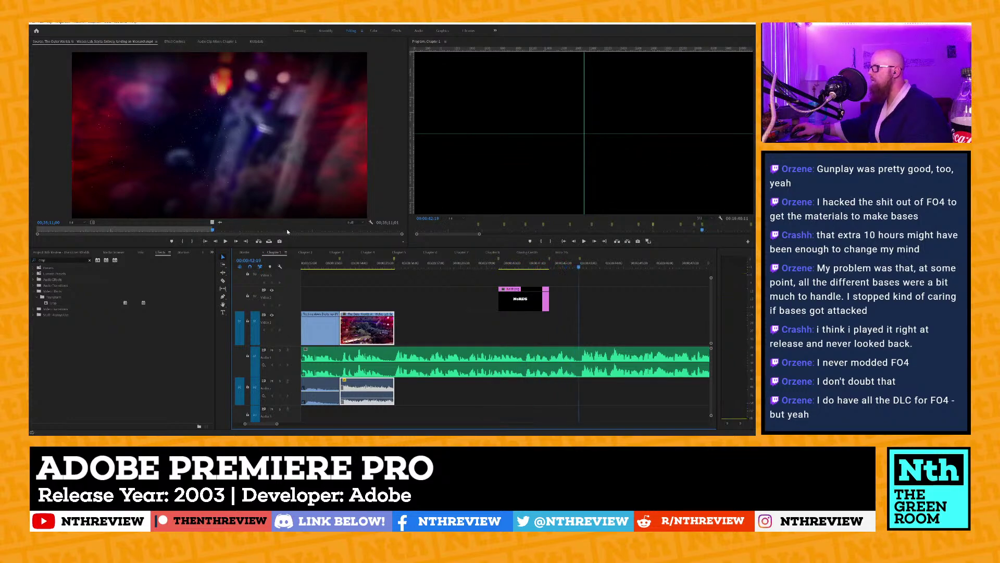
Find the street footage with the gun drawn after the Felix conversation in the loaded recording and mark the excerpt's out point there.
{"action": "left_click", "coordinate": [310, 231]}
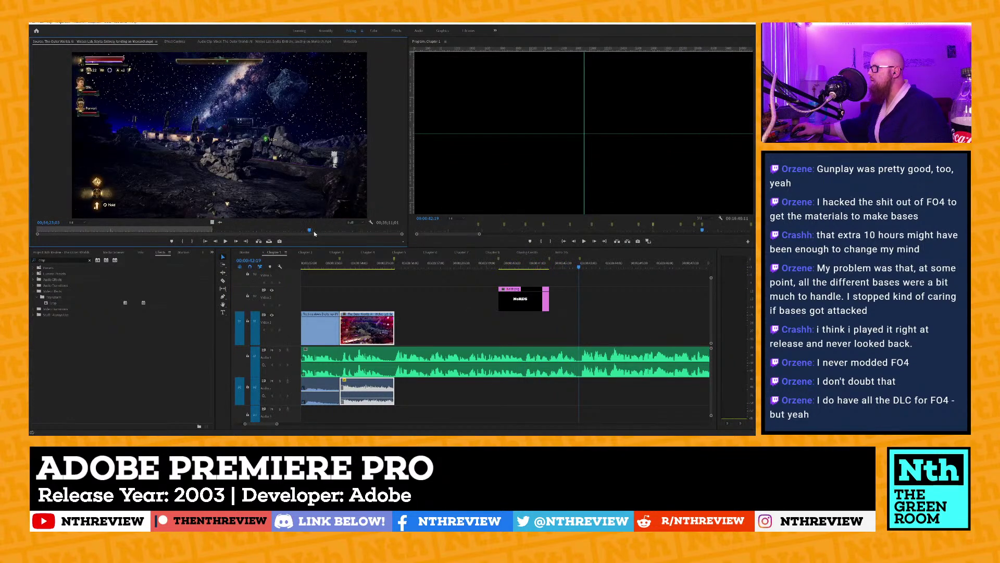
{"action": "left_click", "coordinate": [350, 232]}
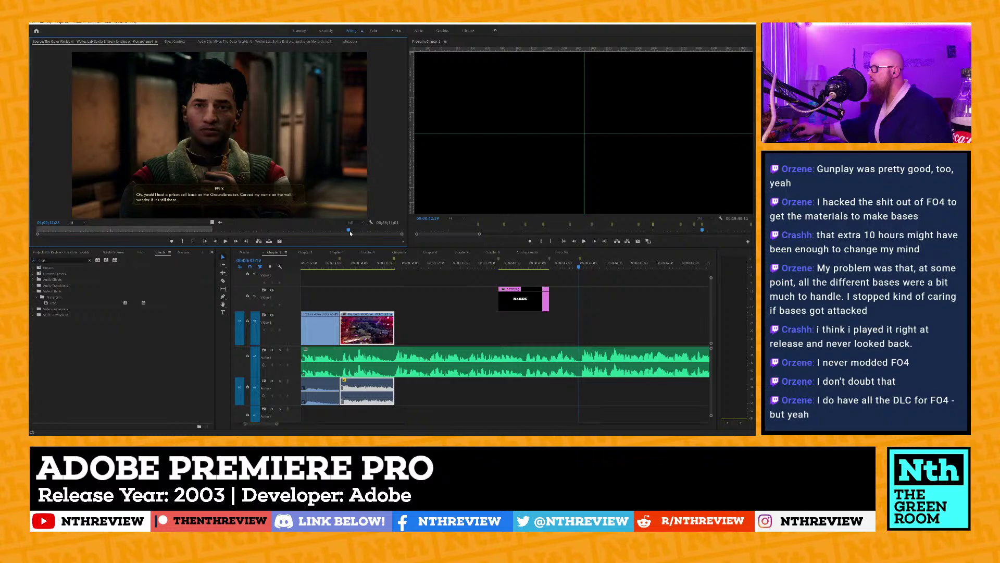
{"action": "key", "text": "space"}
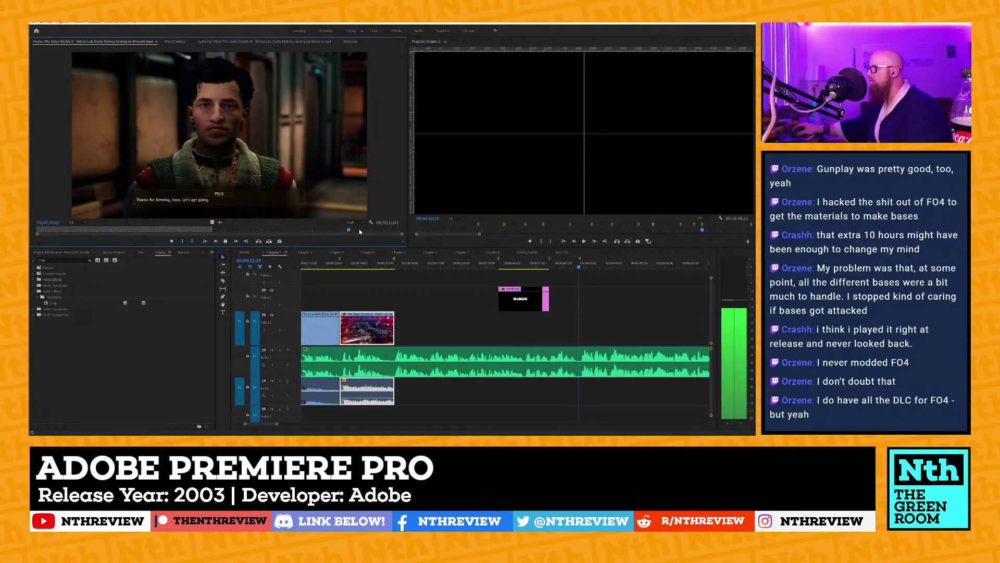
{"action": "key", "text": "space"}
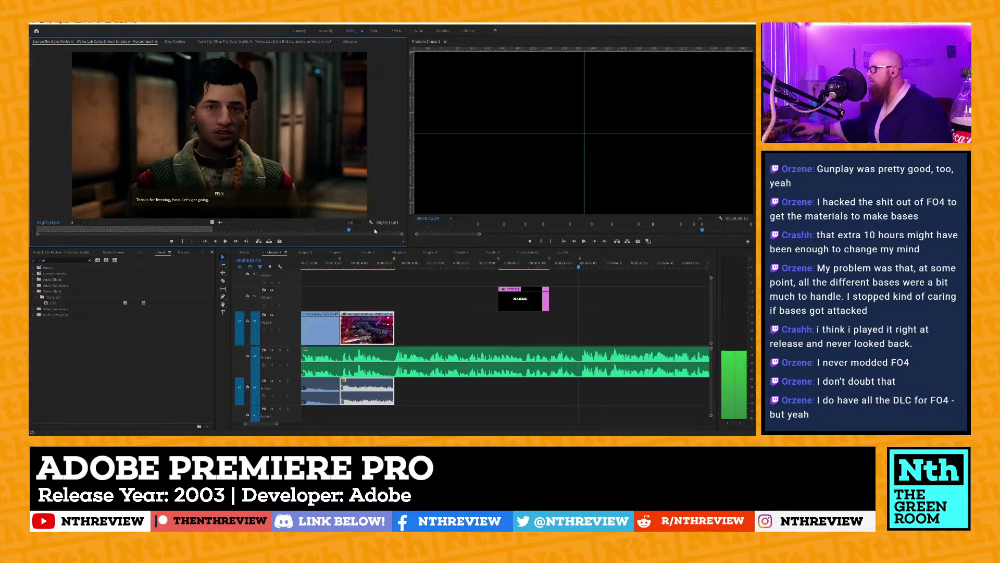
{"action": "left_click_drag", "start_coordinate": [374, 230], "coordinate": [374, 232]}
{"action": "key", "text": "space"}
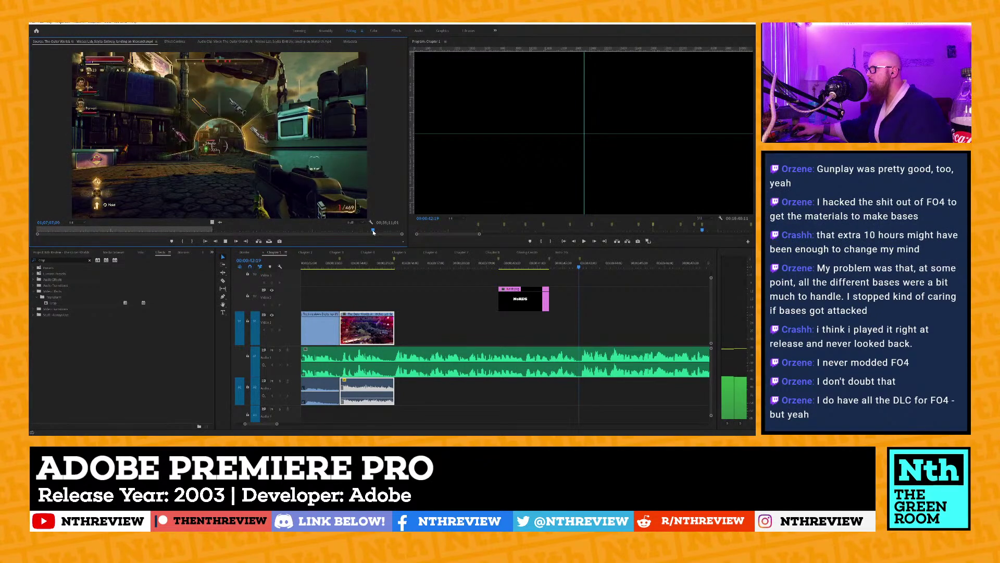
{"action": "key", "text": "space"}
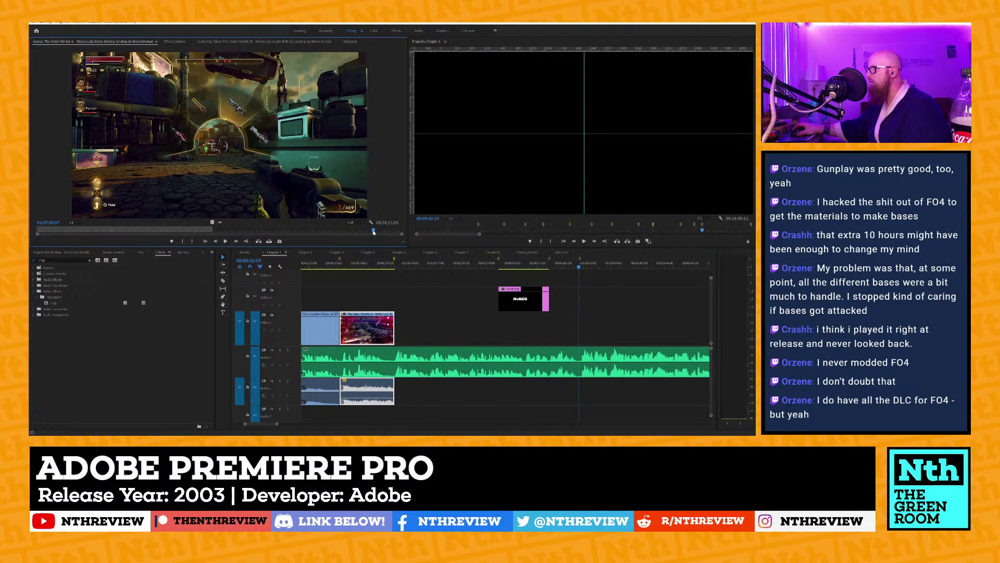
{"action": "key", "text": "o"}
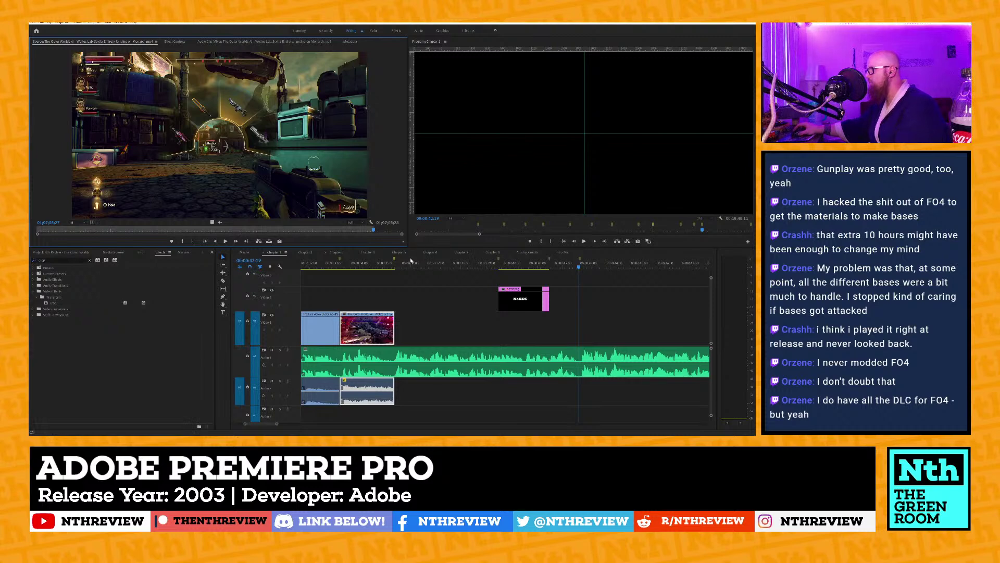
Overwrite the street footage into Chapter 1 from the end of the ship flight excerpt to the second marker after it, beyond the NeRDS title.
{"action": "left_click", "coordinate": [394, 259]}
{"action": "key", "text": "i"}
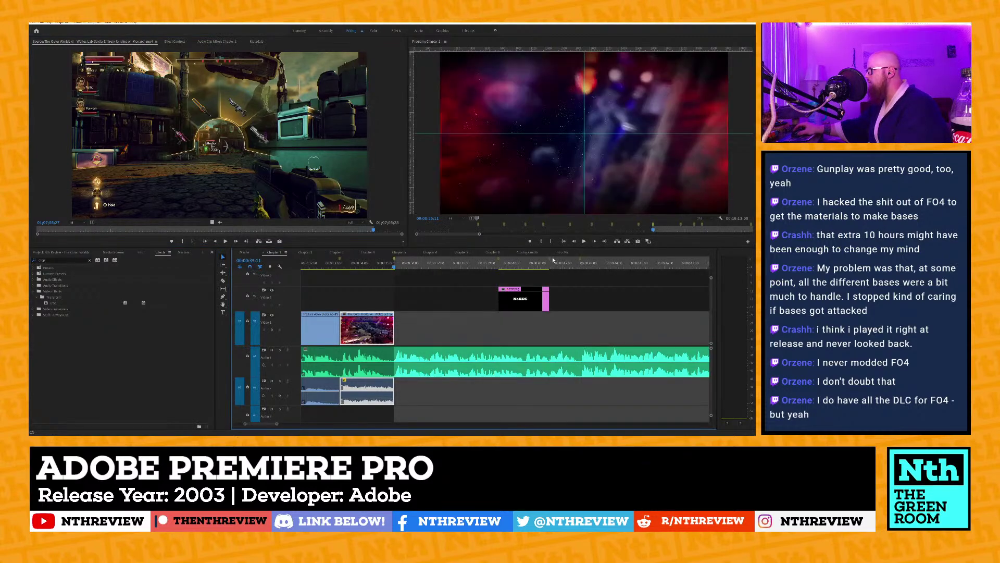
{"action": "left_click", "coordinate": [580, 261]}
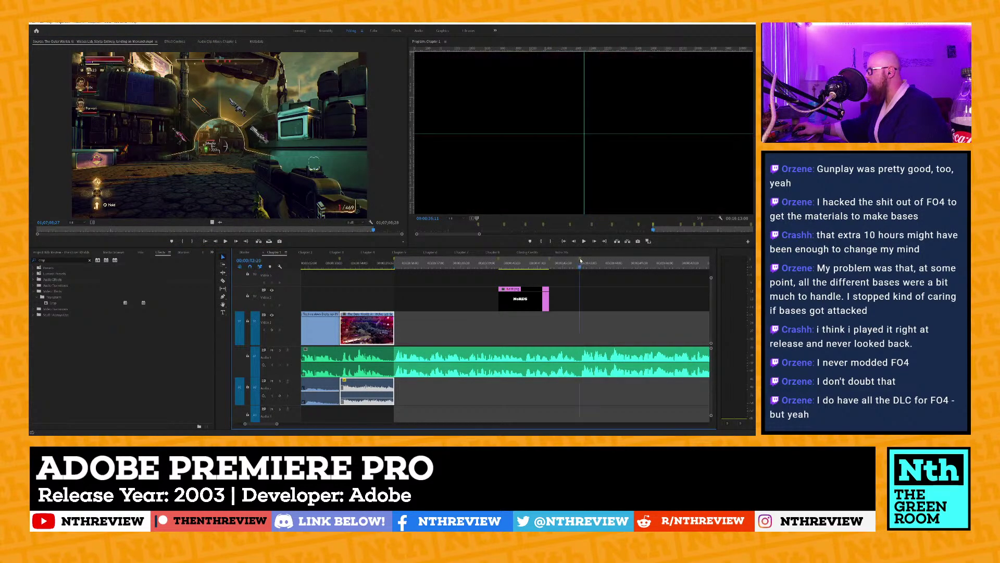
{"action": "key", "text": "o"}
{"action": "key", "text": "period"}
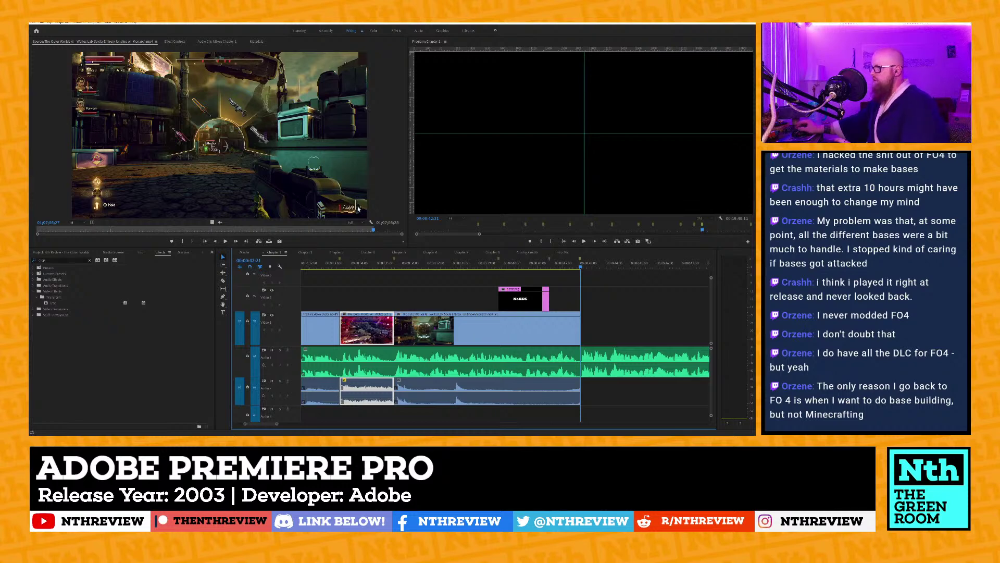
{"action": "scroll", "coordinate": [460, 338], "scroll_direction": "down", "scroll_amount": 2}
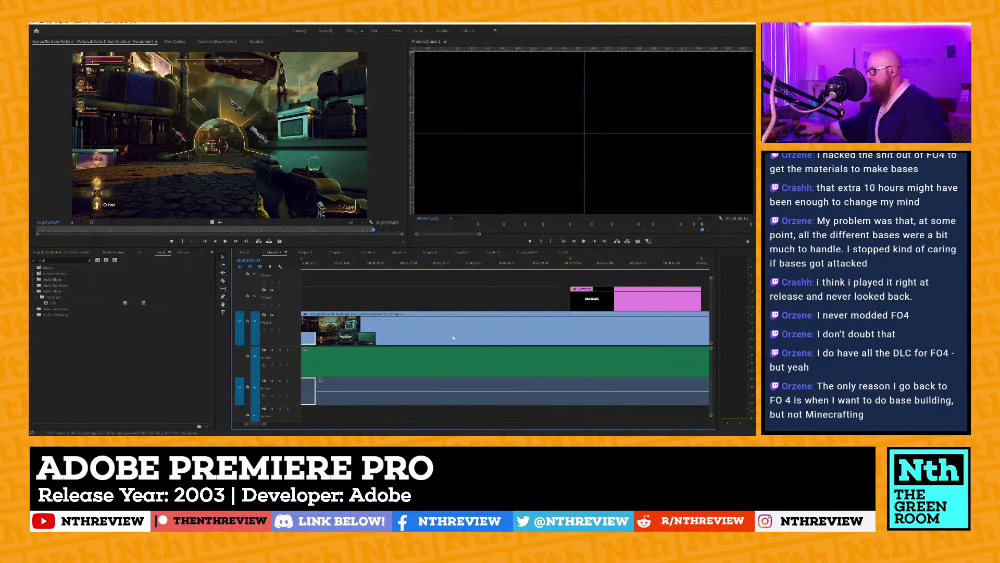
Play the street footage in Chapter 1 around the gunshot to compare the shot with its sound.
{"action": "left_click", "coordinate": [451, 263]}
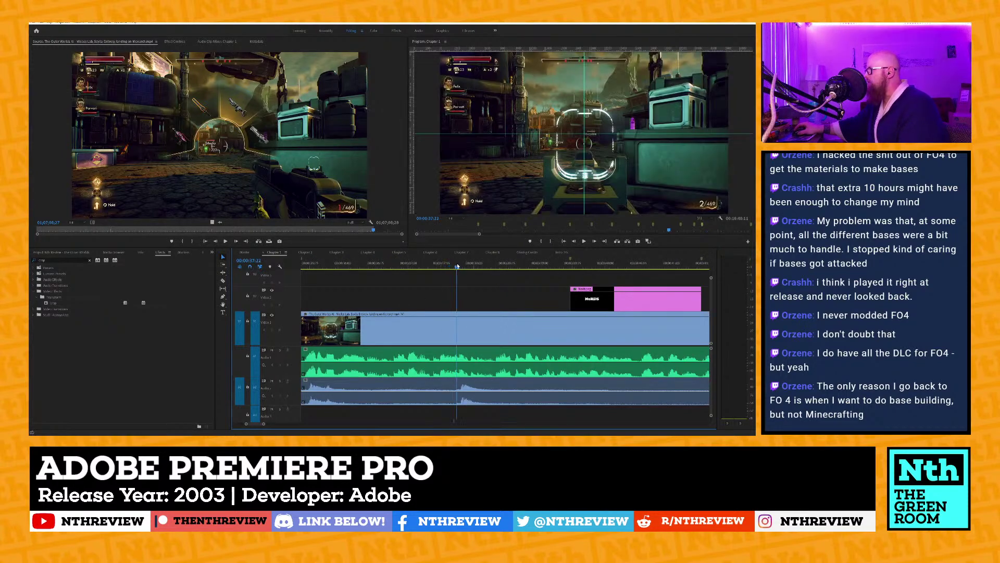
{"action": "key", "text": "space"}
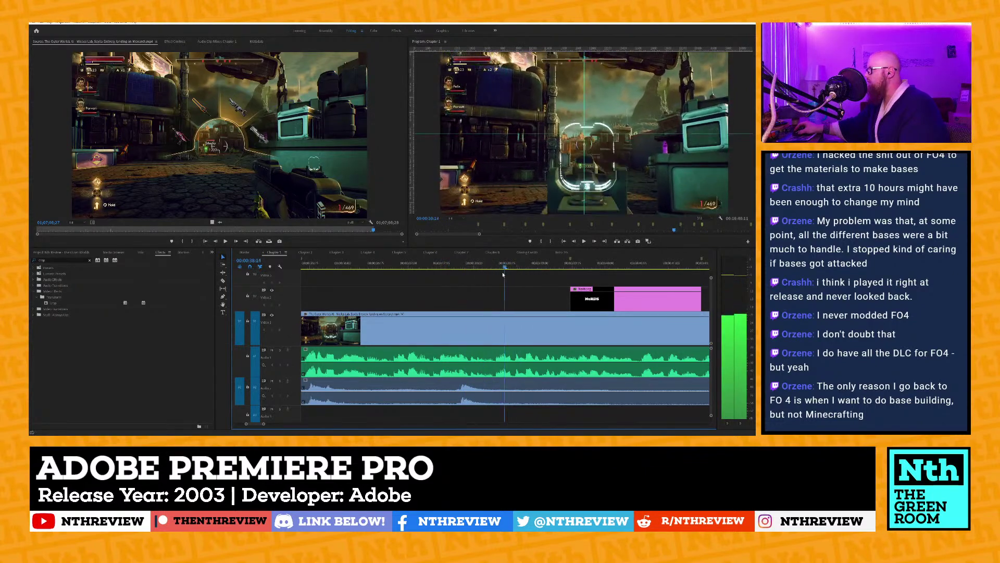
{"action": "left_click", "coordinate": [494, 273]}
{"action": "left_click_drag", "start_coordinate": [494, 273], "coordinate": [489, 273]}
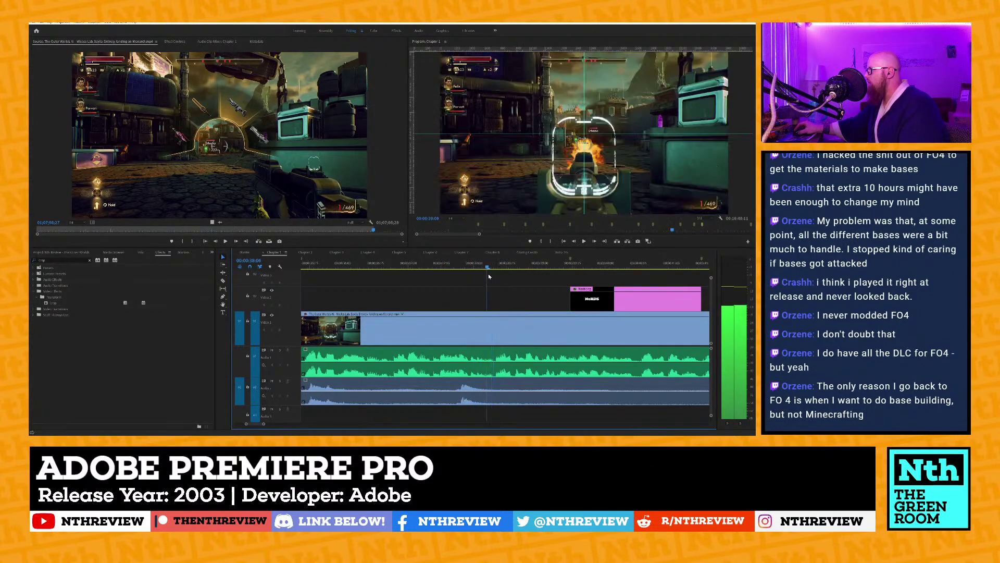
{"action": "right_click", "coordinate": [491, 391]}
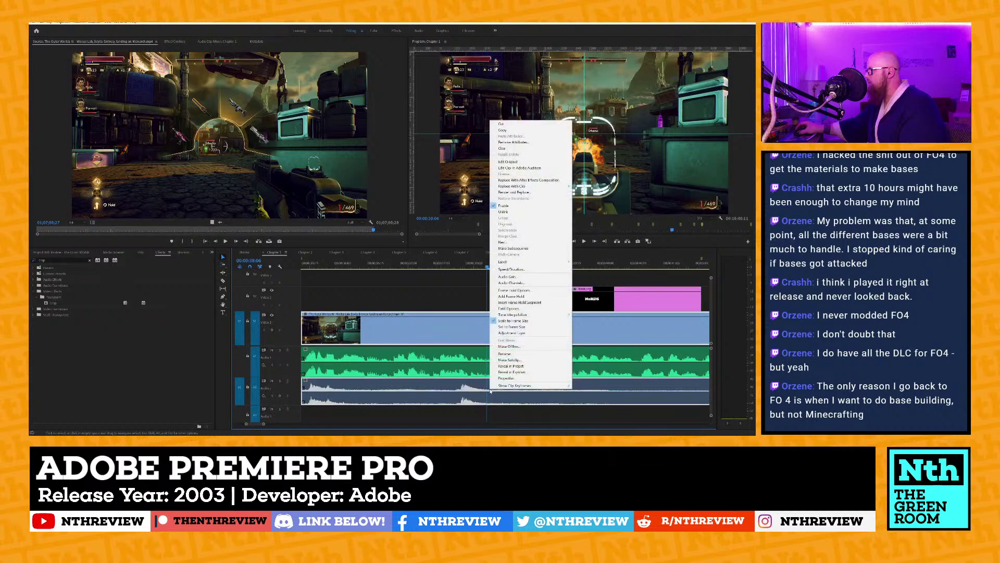
{"action": "left_click", "coordinate": [430, 394]}
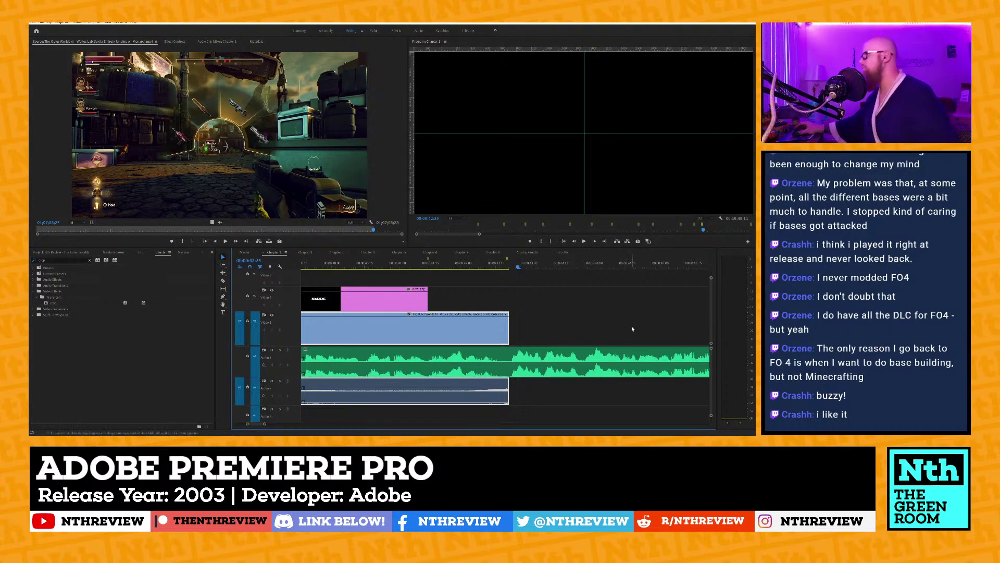
Play Chapter 1 from the end part of the ship flight excerpt through the end of the street footage.
{"action": "key", "text": "minus"}
{"action": "key", "text": "minus"}
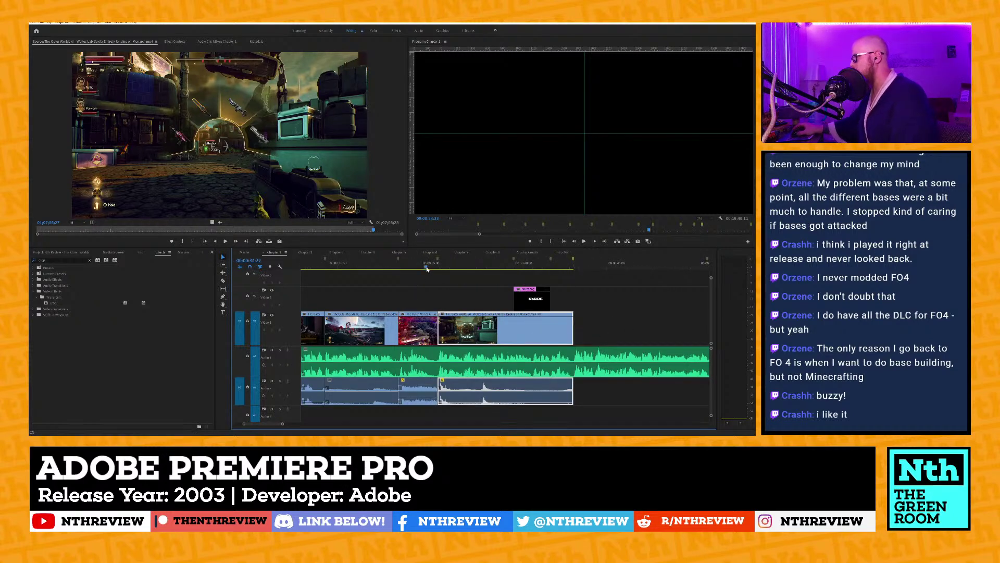
{"action": "key", "text": "space"}
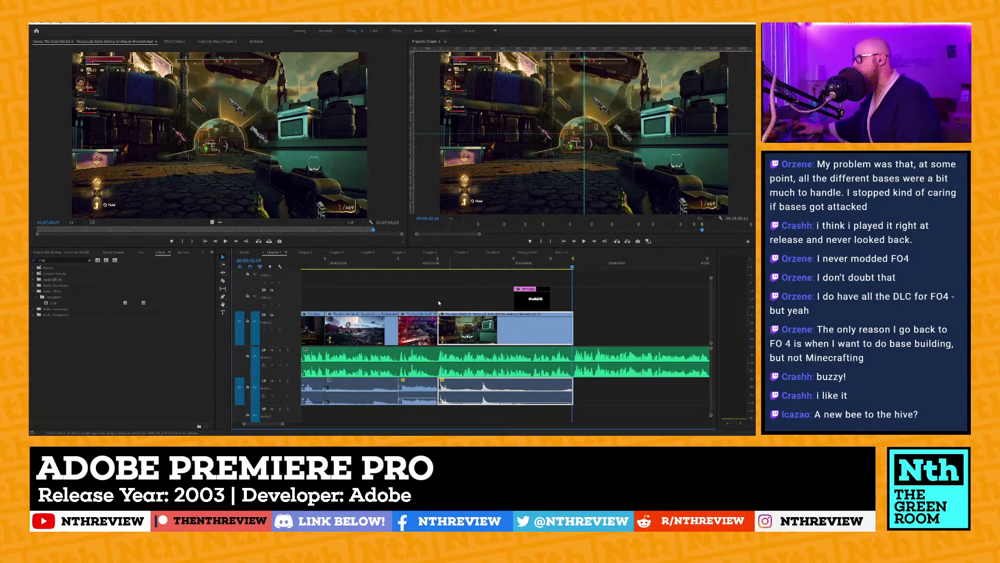
Clear the effects search, add a transition from the custom bin between the ship flight and street footage, and play it back.
{"action": "left_click", "coordinate": [34, 319]}
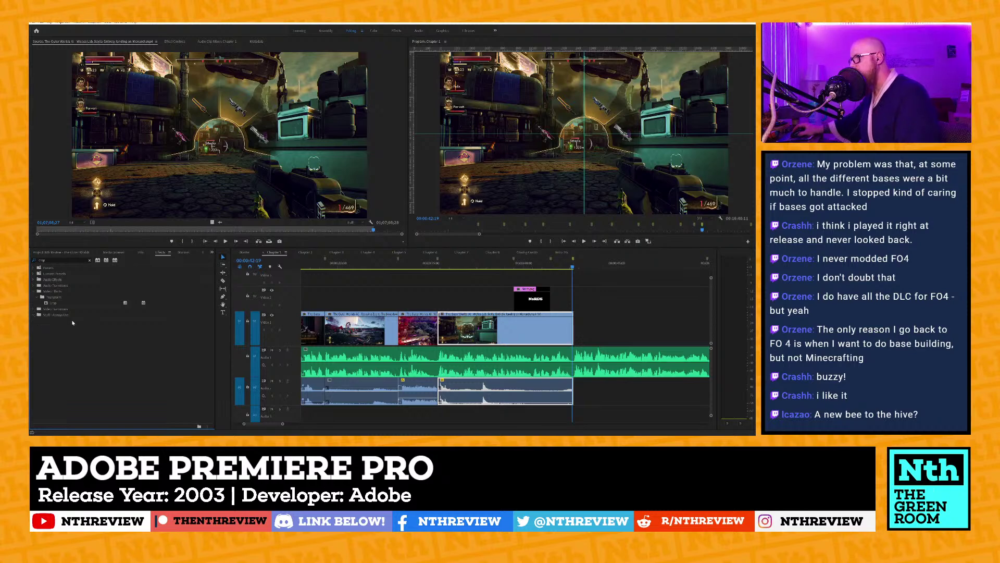
{"action": "left_click", "coordinate": [64, 315]}
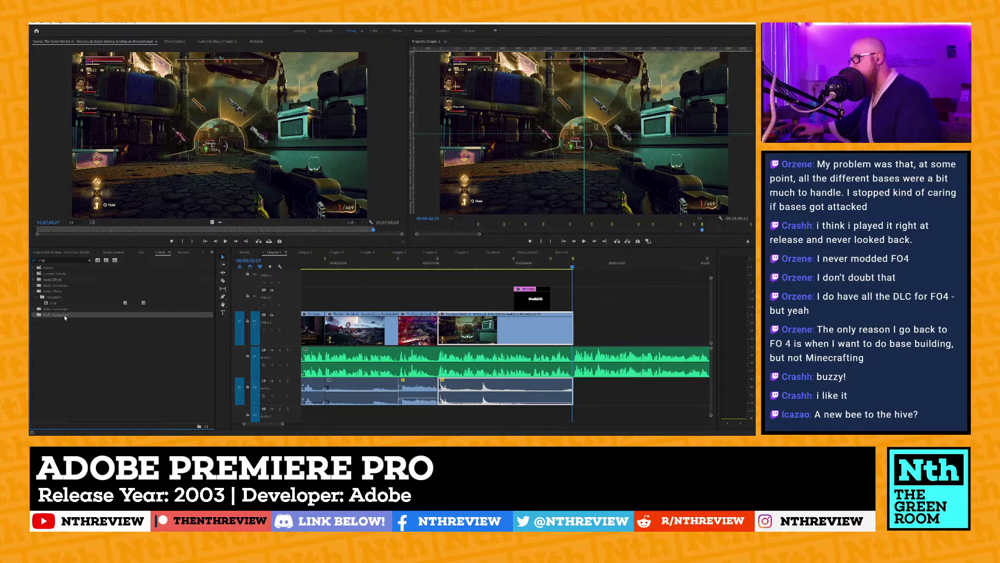
{"action": "left_click", "coordinate": [89, 261]}
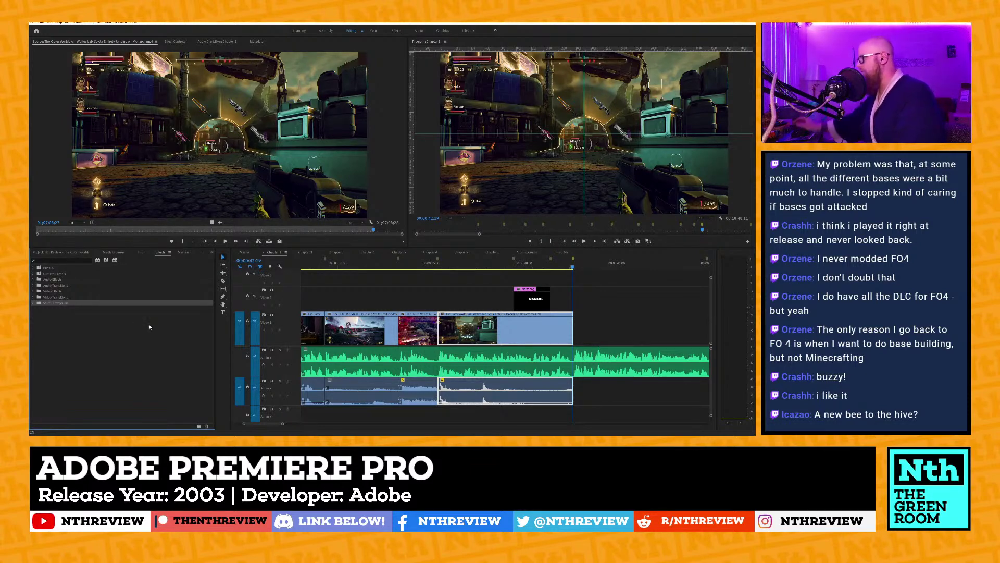
{"action": "left_click", "coordinate": [34, 303]}
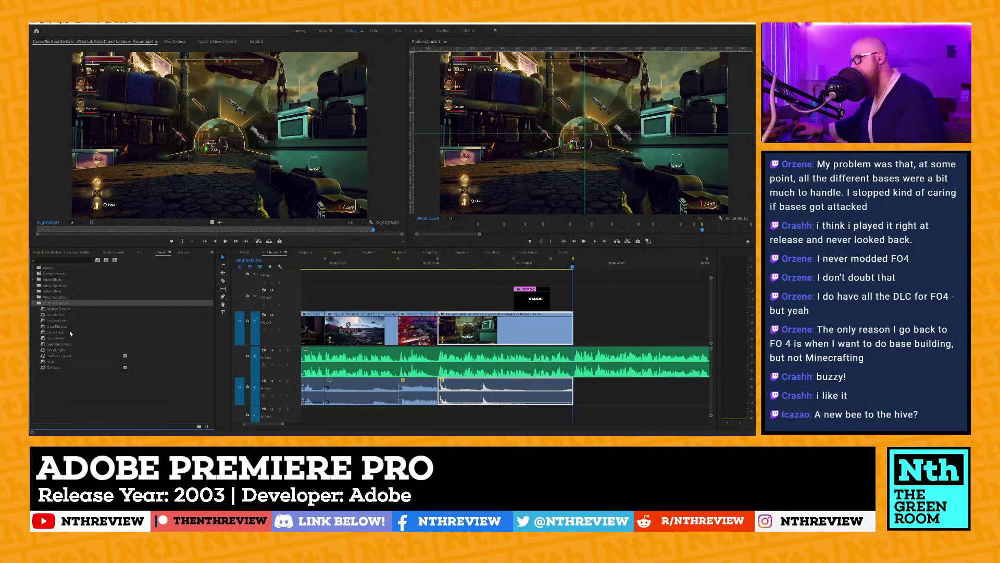
{"action": "left_click_drag", "start_coordinate": [60, 327], "coordinate": [438, 336]}
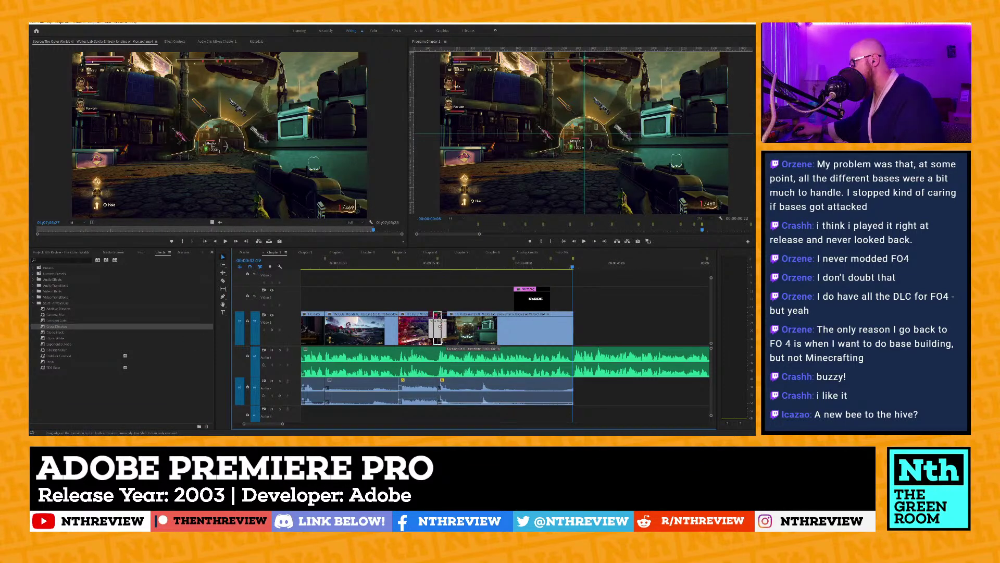
{"action": "left_click", "coordinate": [420, 266]}
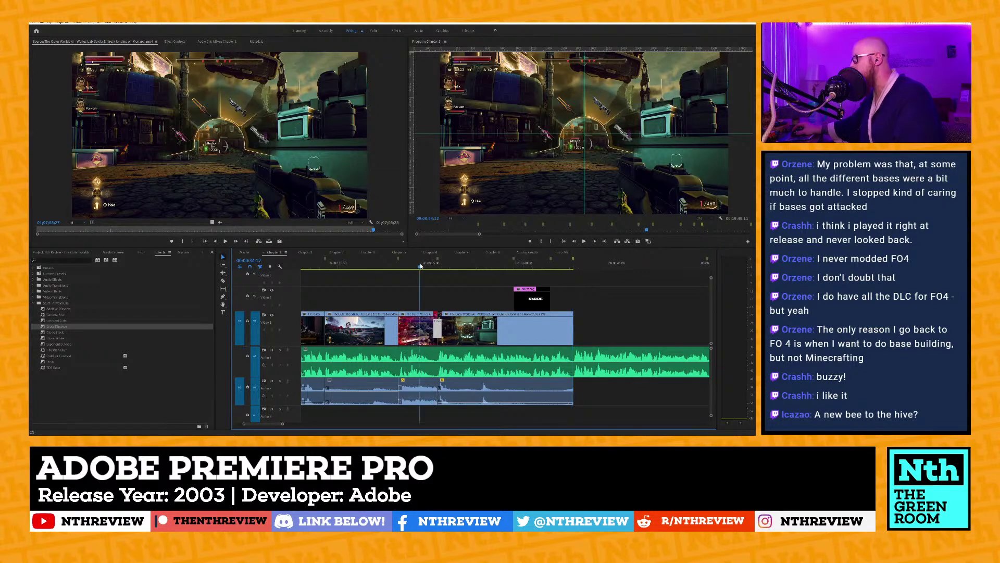
{"action": "key", "text": "space"}
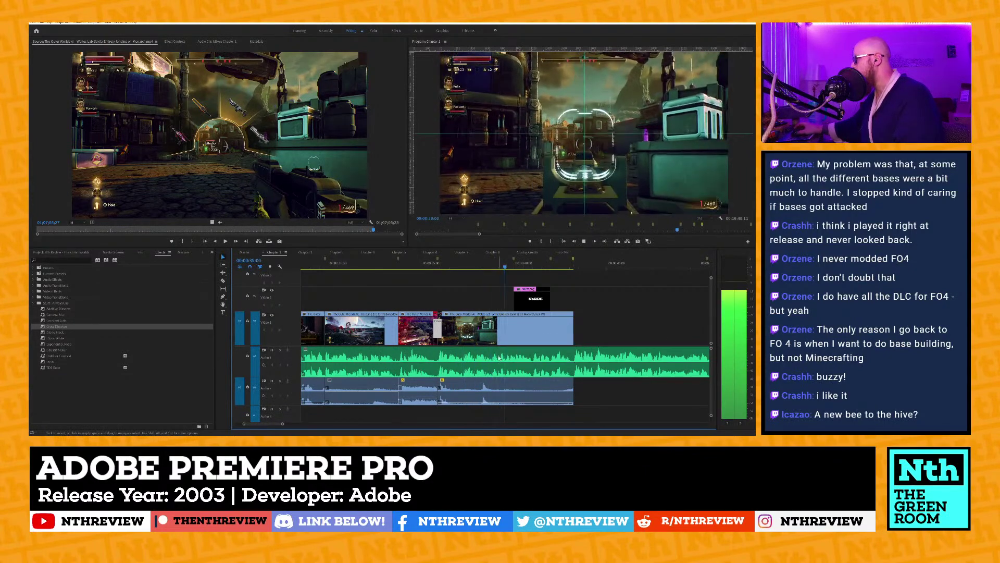
{"action": "key", "text": "space"}
Find the gunshot in the street footage and unlink that clip's audio from its video.
{"action": "left_click", "coordinate": [515, 402]}
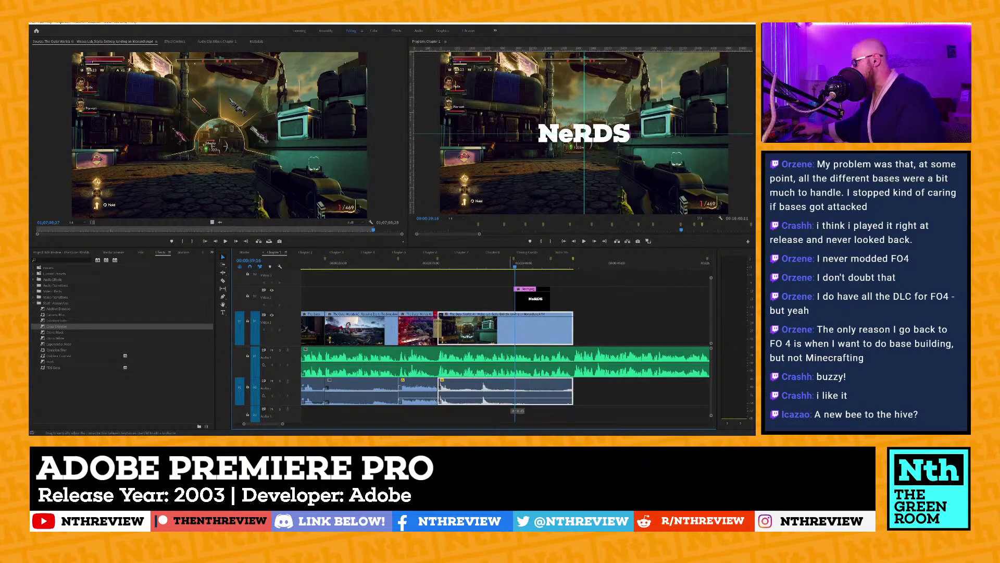
{"action": "scroll", "coordinate": [493, 396], "scroll_direction": "up", "scroll_amount": 3, "text": "alt"}
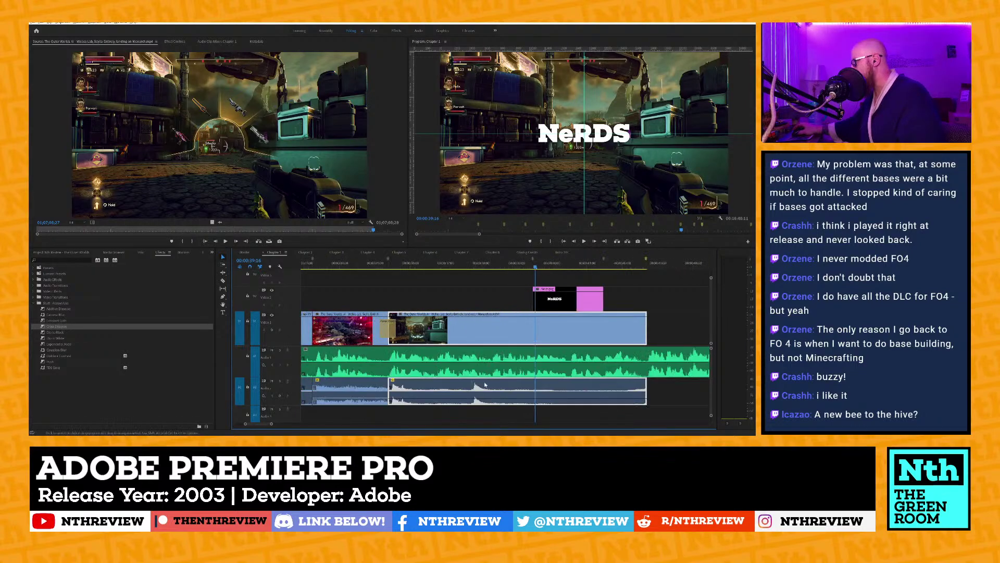
{"action": "scroll", "coordinate": [485, 385], "scroll_direction": "up", "scroll_amount": 2, "text": "alt"}
{"action": "left_click_drag", "start_coordinate": [483, 266], "coordinate": [489, 270]}
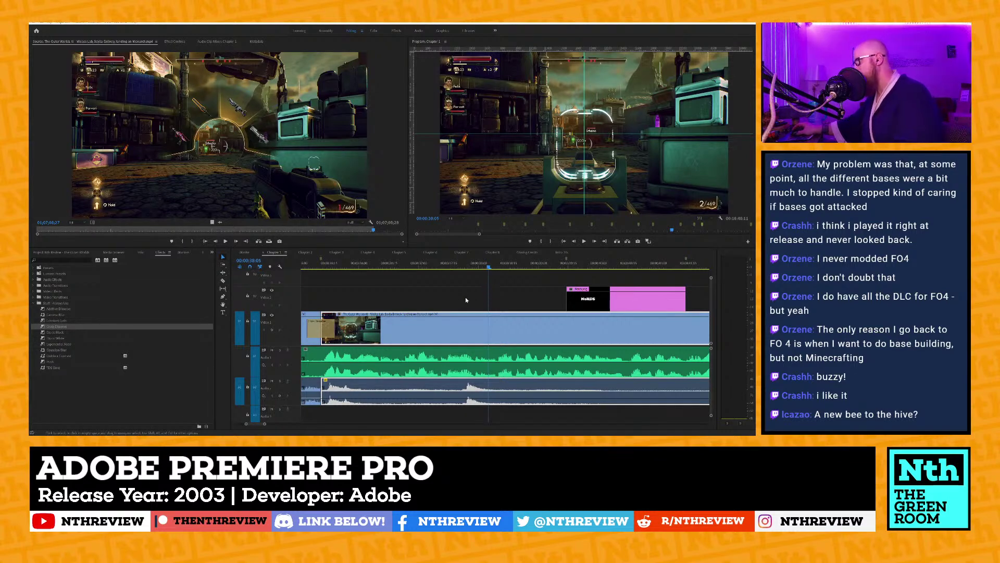
{"action": "scroll", "coordinate": [407, 324], "scroll_direction": "up", "scroll_amount": 2}
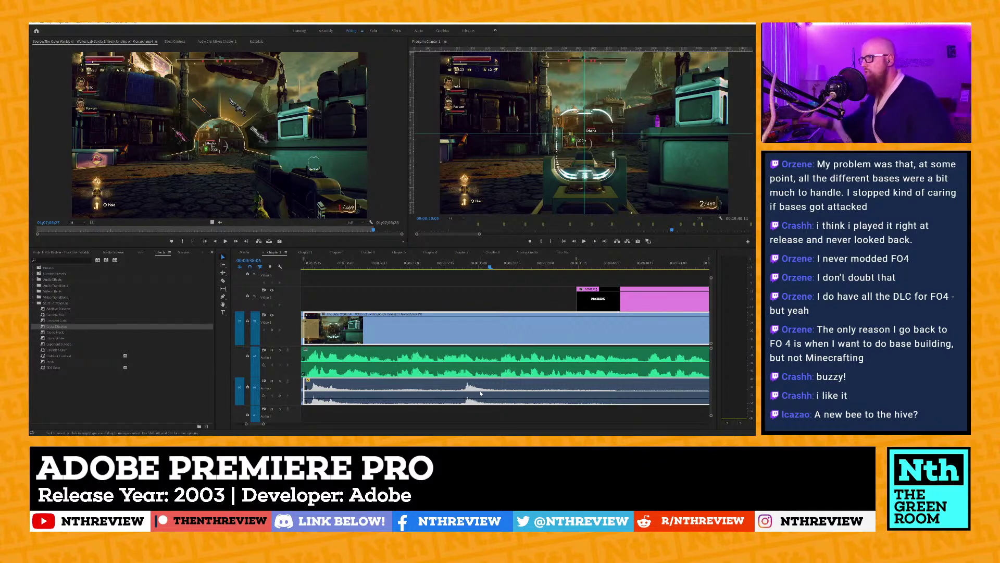
{"action": "right_click", "coordinate": [487, 390]}
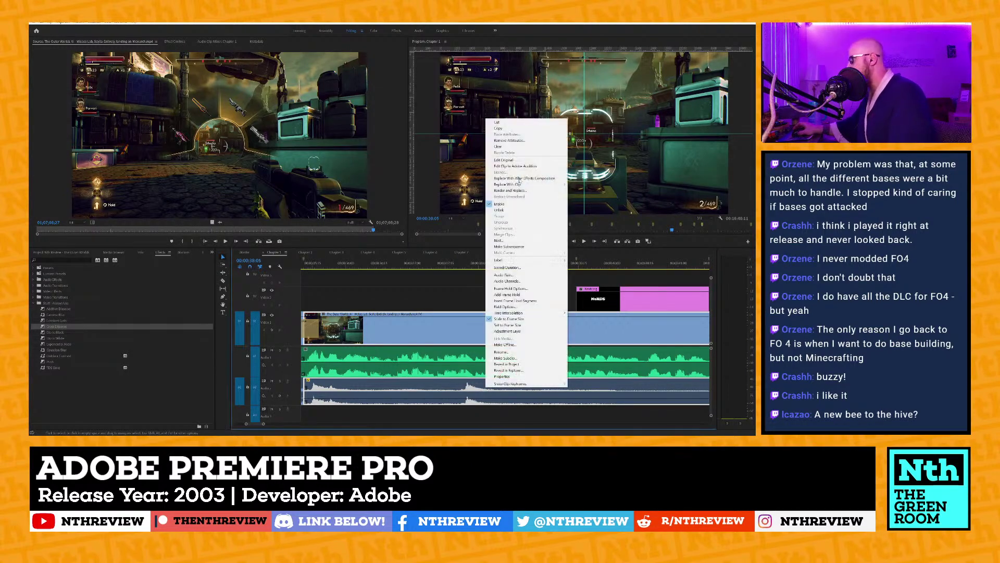
{"action": "left_click", "coordinate": [511, 210]}
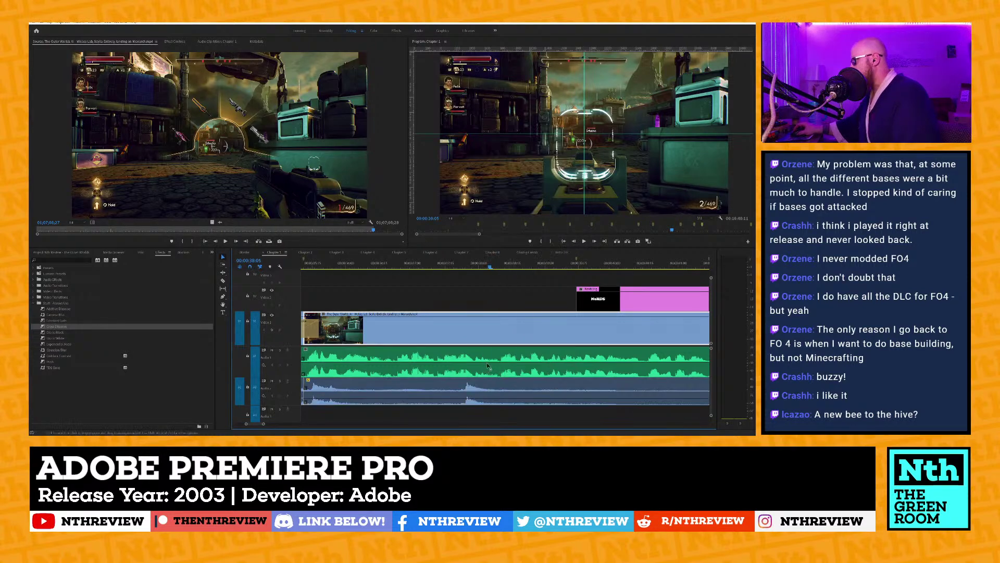
Slip the street footage's unlinked audio later to line up the gunshot sound with the shot on screen.
{"action": "key", "text": "y"}
{"action": "left_click_drag", "start_coordinate": [474, 386], "coordinate": [511, 386]}
{"action": "key", "text": "space"}
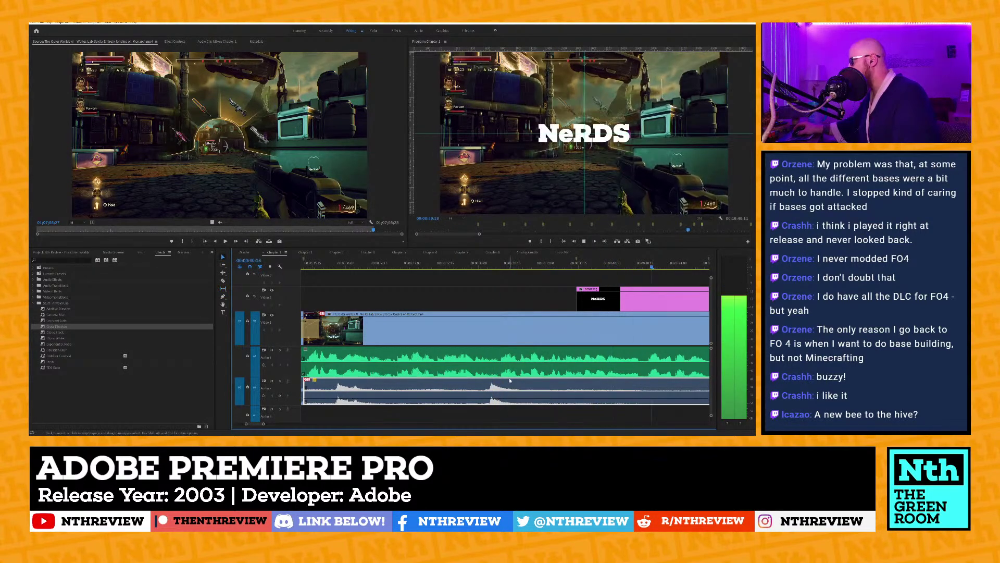
{"action": "key", "text": "v"}
Play the Chapter 1 narration on past the end of the street footage, into the section without footage.
{"action": "scroll", "coordinate": [392, 311], "scroll_direction": "down", "scroll_amount": 2}
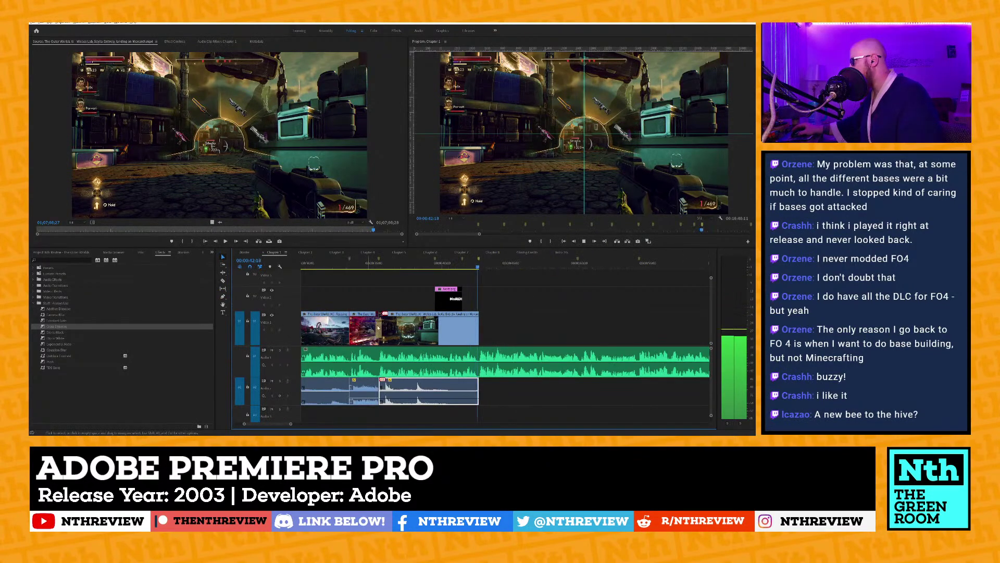
{"action": "key", "text": "minus"}
{"action": "key", "text": "equal"}
{"action": "key", "text": "equal"}
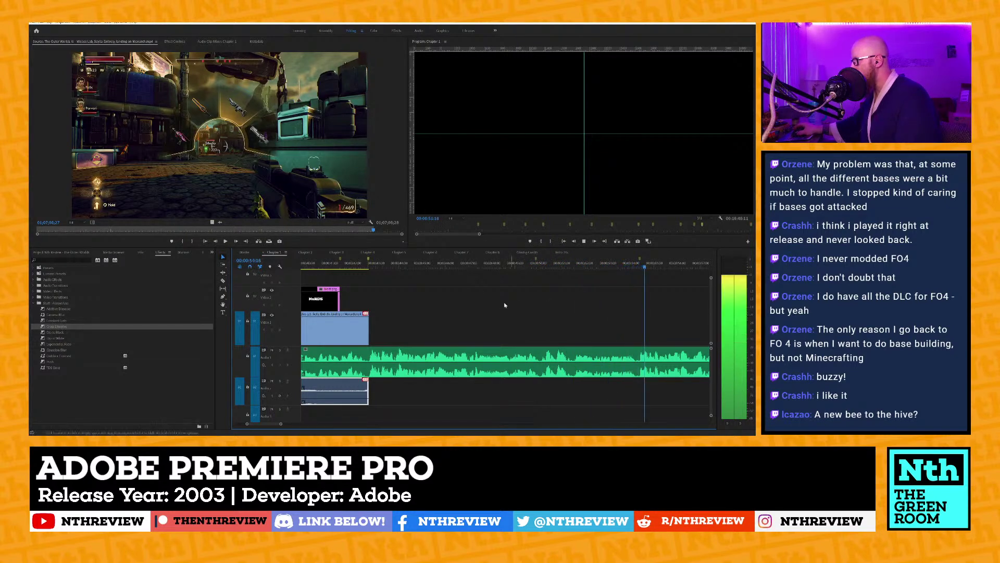
{"action": "scroll", "coordinate": [501, 303], "scroll_direction": "up", "scroll_amount": 2}
{"action": "scroll", "coordinate": [499, 305], "scroll_direction": "up", "scroll_amount": 1}
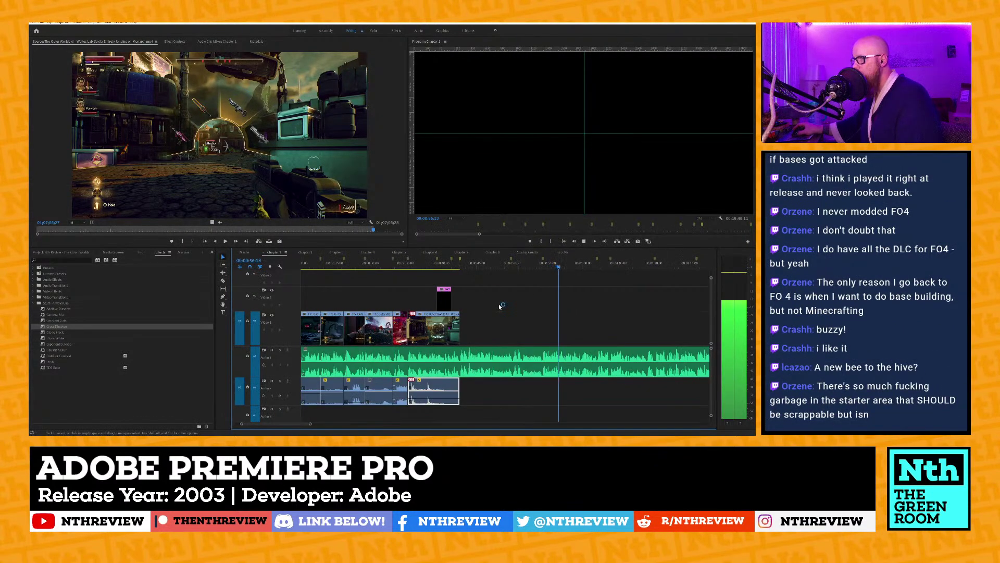
{"action": "key", "text": "space"}
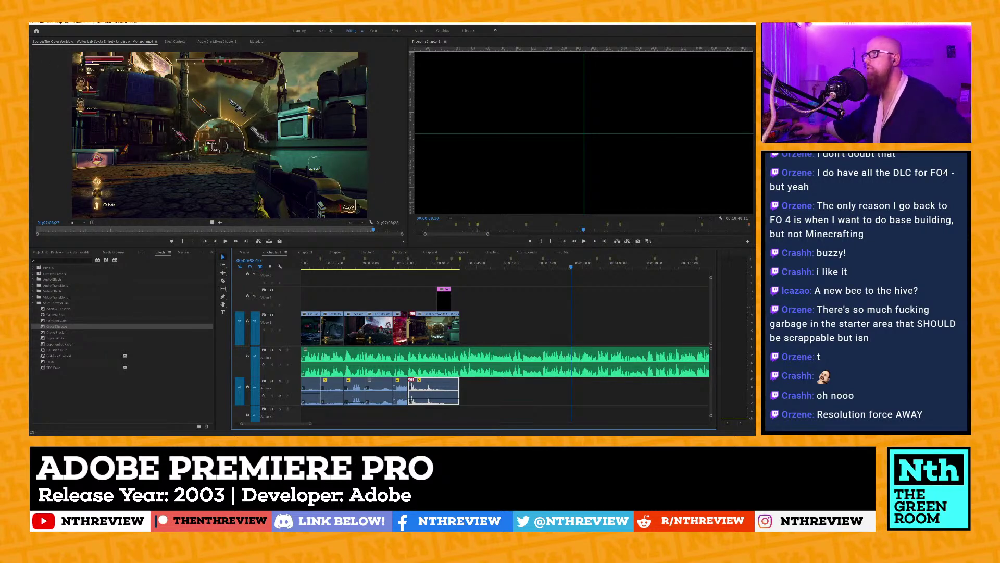
Load the Outer Worlds intro and character creation recording as the source footage.
{"action": "mouse_move", "coordinate": [63, 125]}
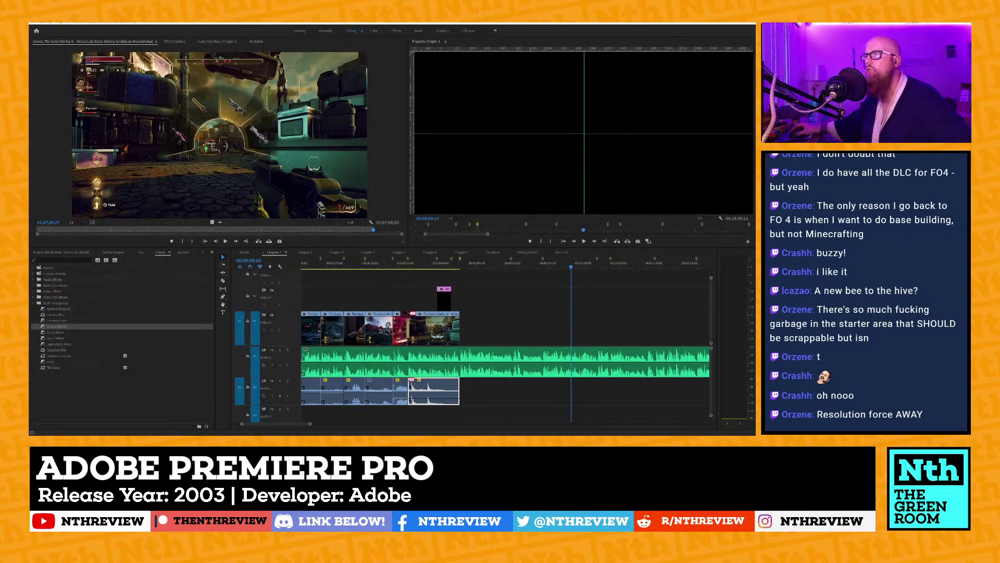
{"action": "left_click_drag", "start_coordinate": [30, 148], "coordinate": [237, 171]}
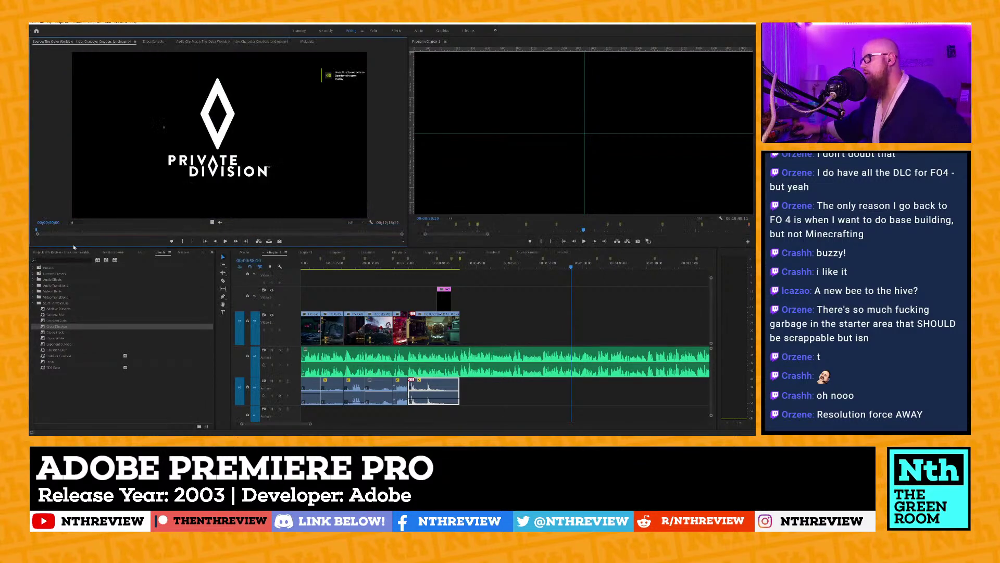
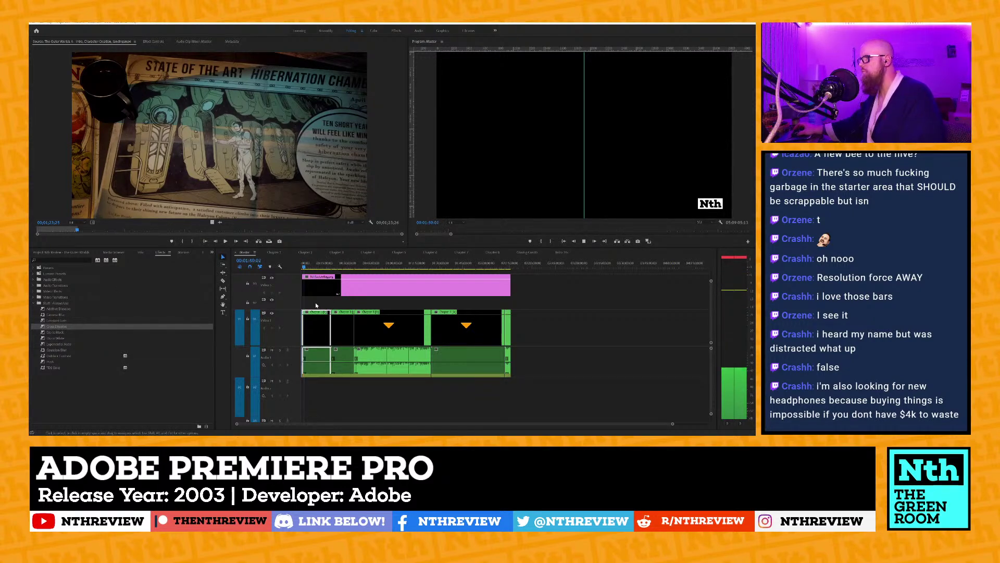
Review the Master sequence around the start of the first chapter clip.
{"action": "scroll", "coordinate": [320, 302], "scroll_direction": "up", "scroll_amount": 5}
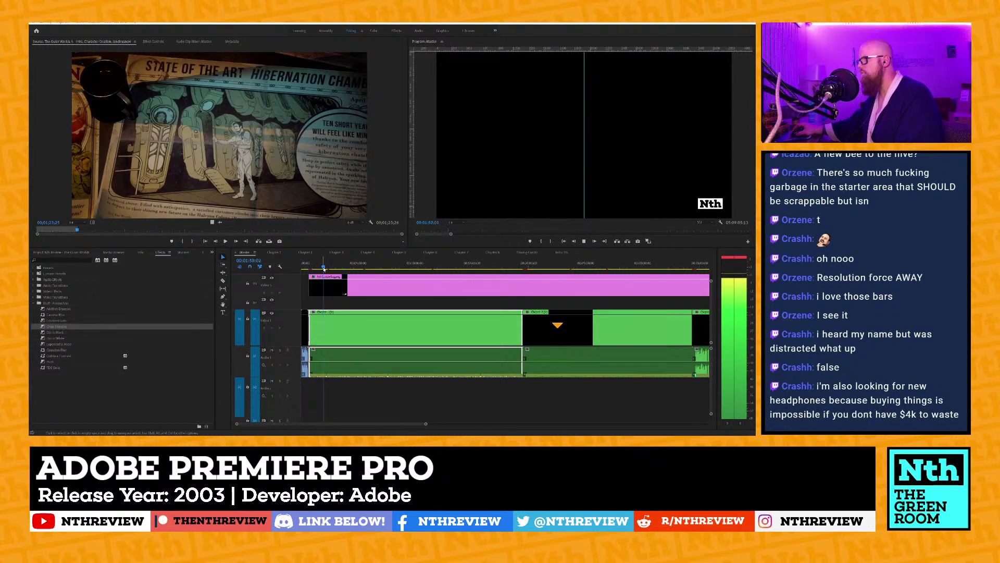
{"action": "key", "text": "space"}
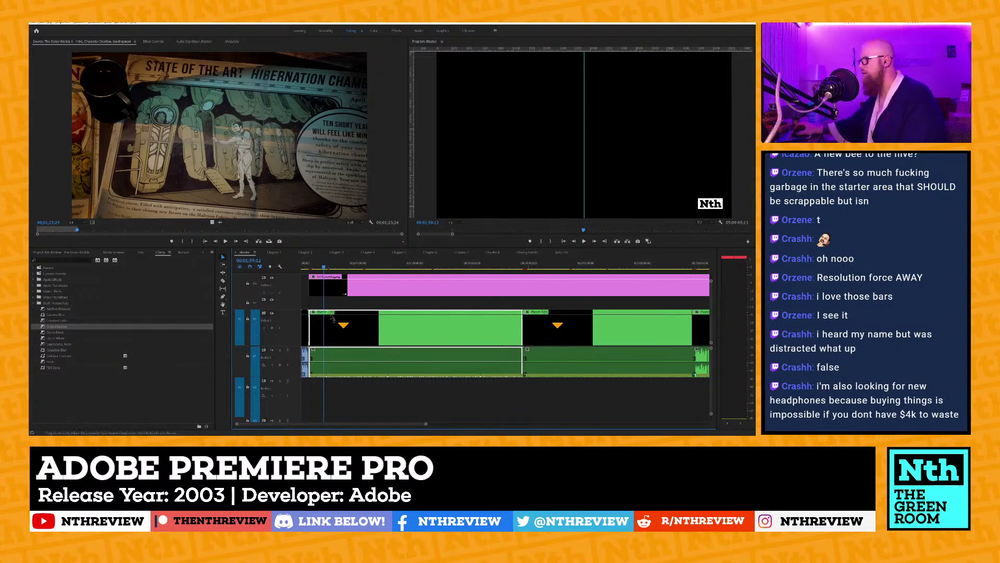
{"action": "key", "text": "minus"}
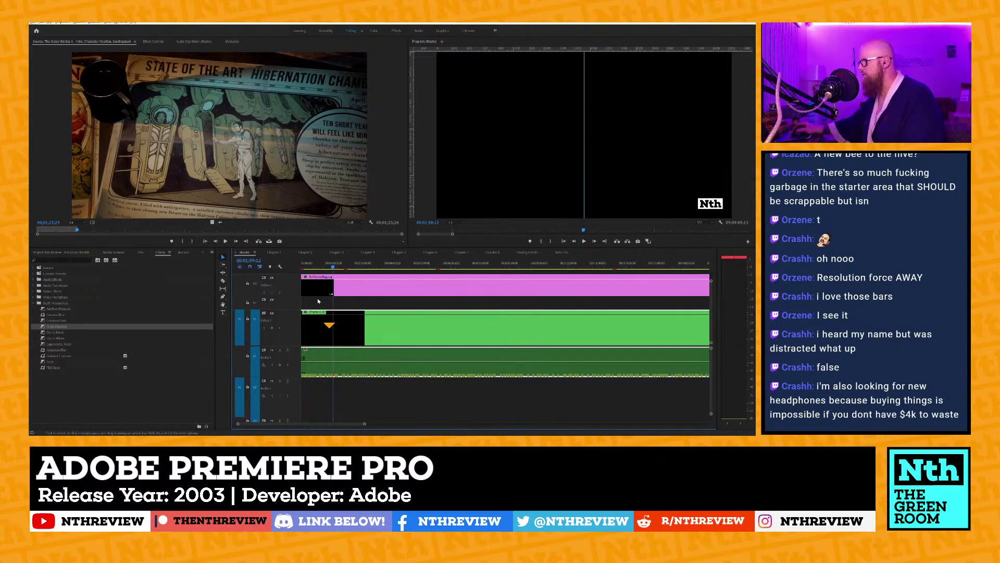
{"action": "scroll", "coordinate": [319, 298], "scroll_direction": "up", "scroll_amount": 1}
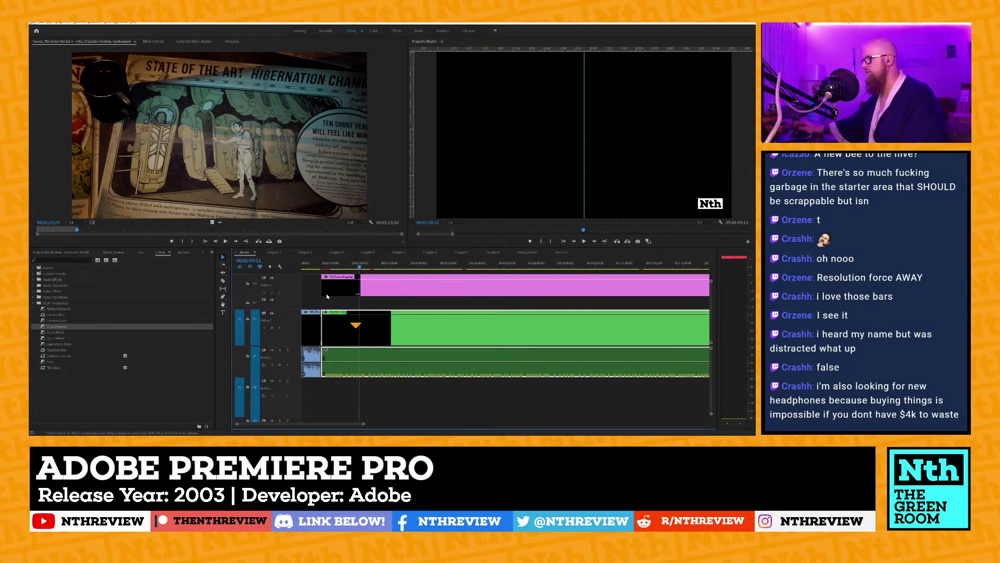
{"action": "key", "text": "equal"}
Return to the Chapter 1 sequence and place the playhead just past the end of the last footage excerpt.
{"action": "left_click", "coordinate": [273, 253]}
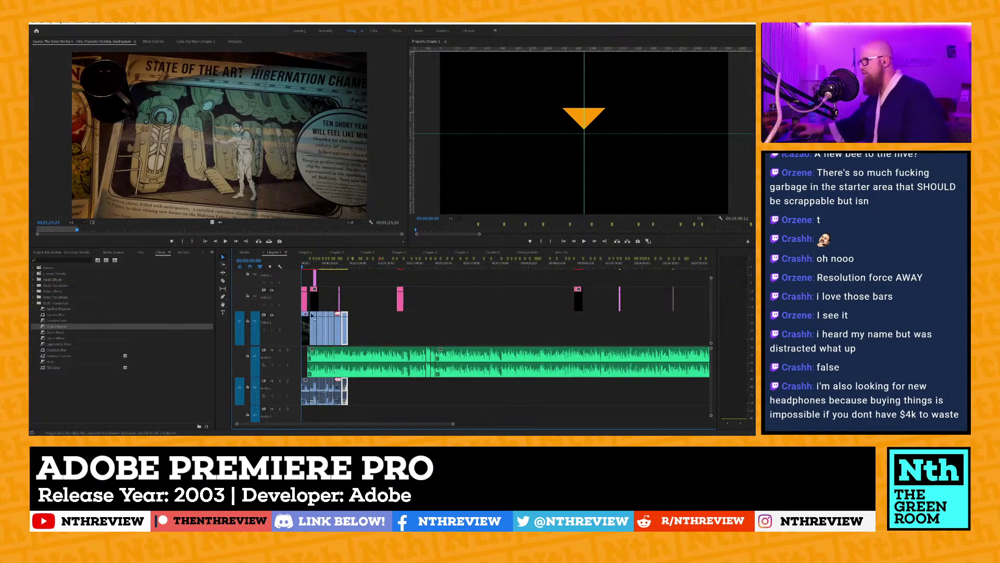
{"action": "key", "text": "equal"}
{"action": "key", "text": "equal"}
{"action": "key", "text": "equal"}
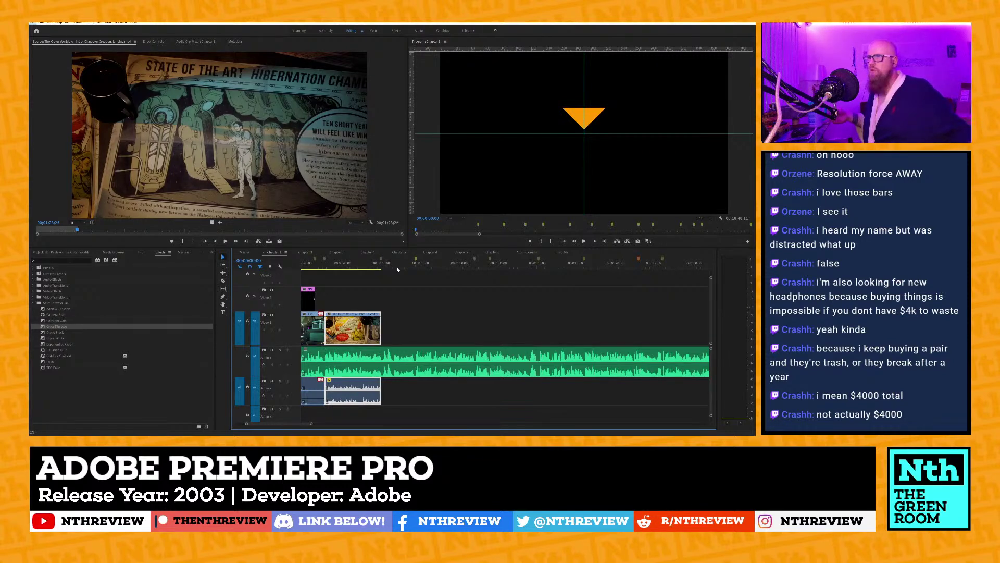
{"action": "left_click", "coordinate": [397, 268]}
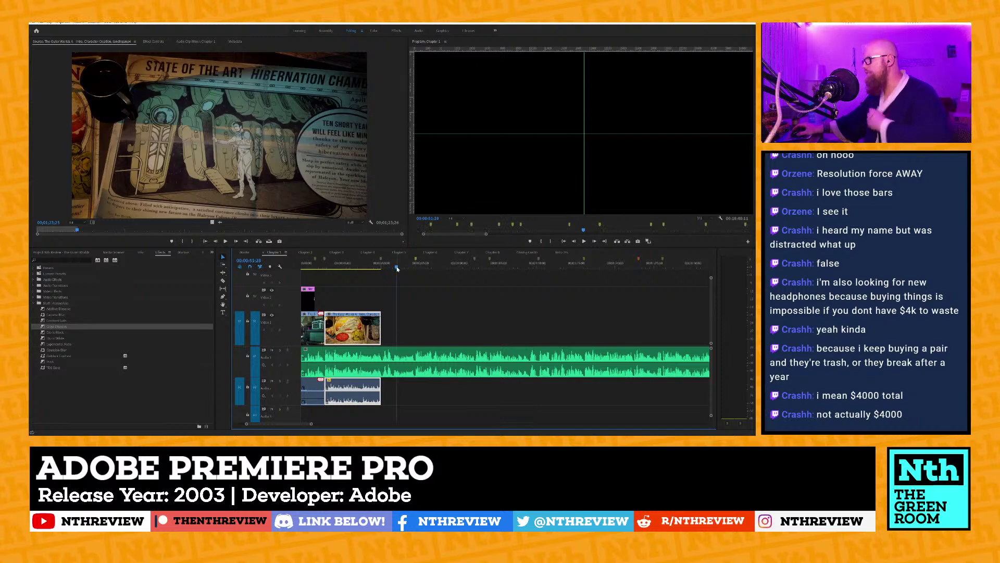
Switch to the open Captures folder to look for footage for the next section of the narration.
{"action": "left_click", "coordinate": [350, 329]}
{"action": "key", "text": "="}
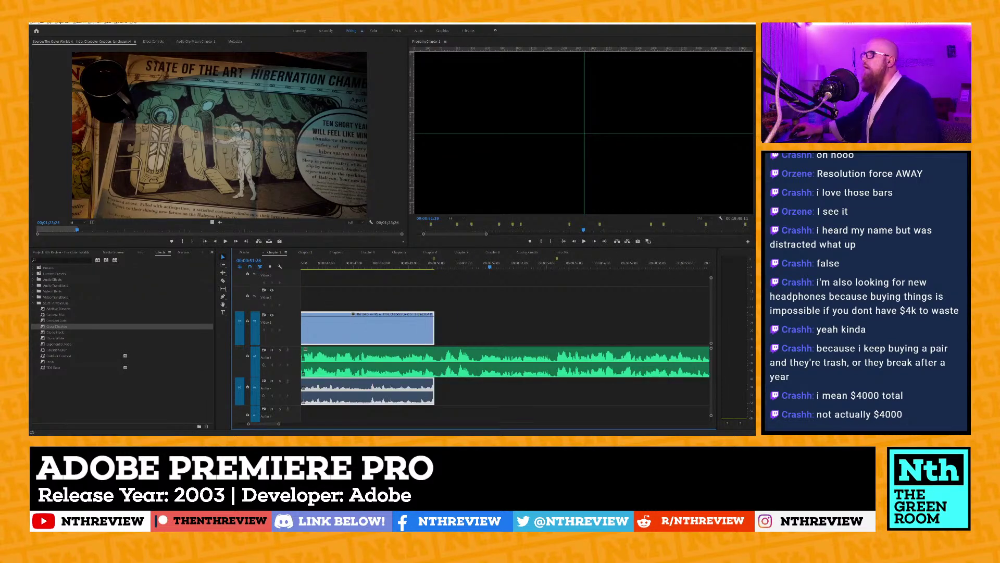
{"action": "mouse_move", "coordinate": [30, 86]}
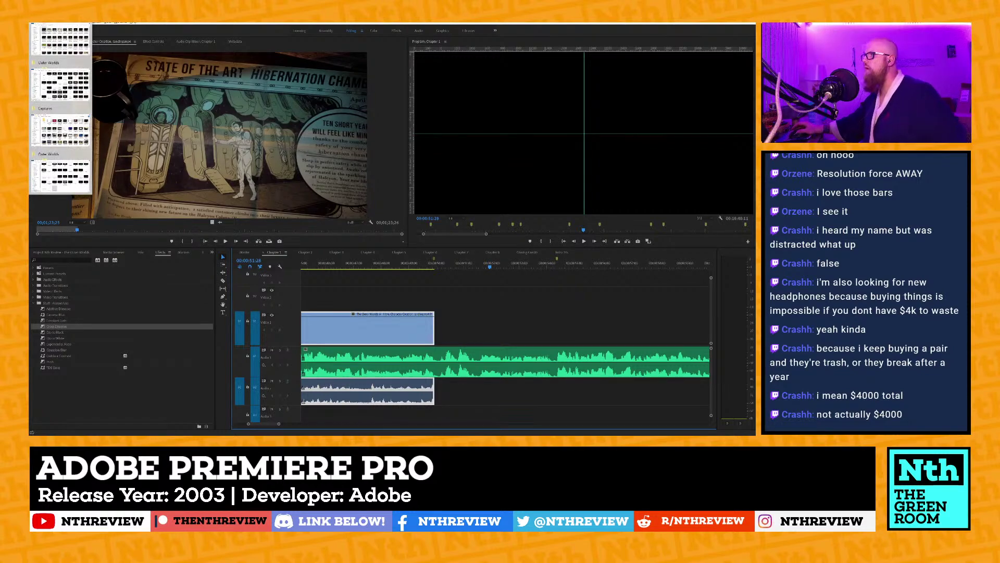
{"action": "mouse_move", "coordinate": [60, 172]}
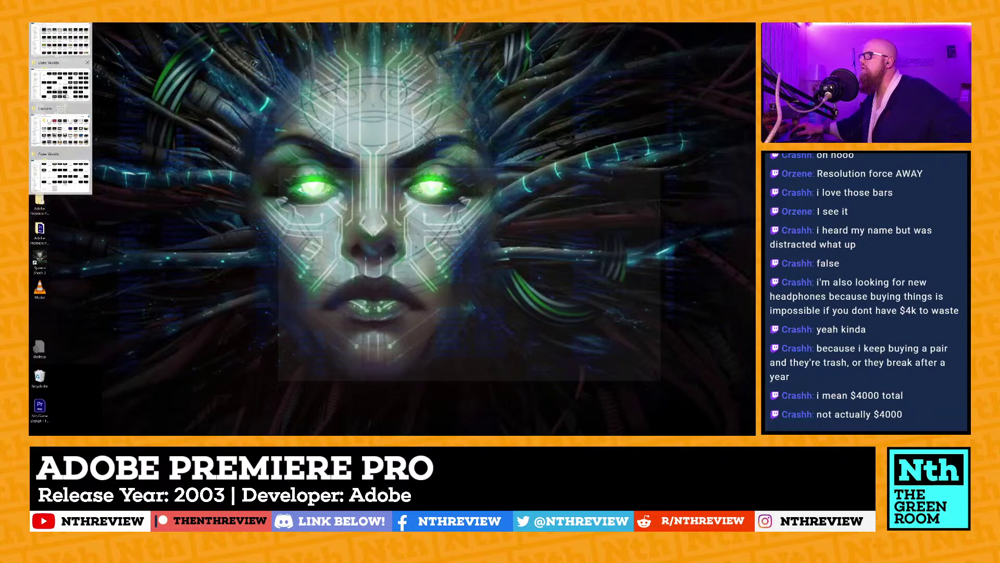
{"action": "mouse_move", "coordinate": [73, 129]}
{"action": "left_click", "coordinate": [44, 109]}
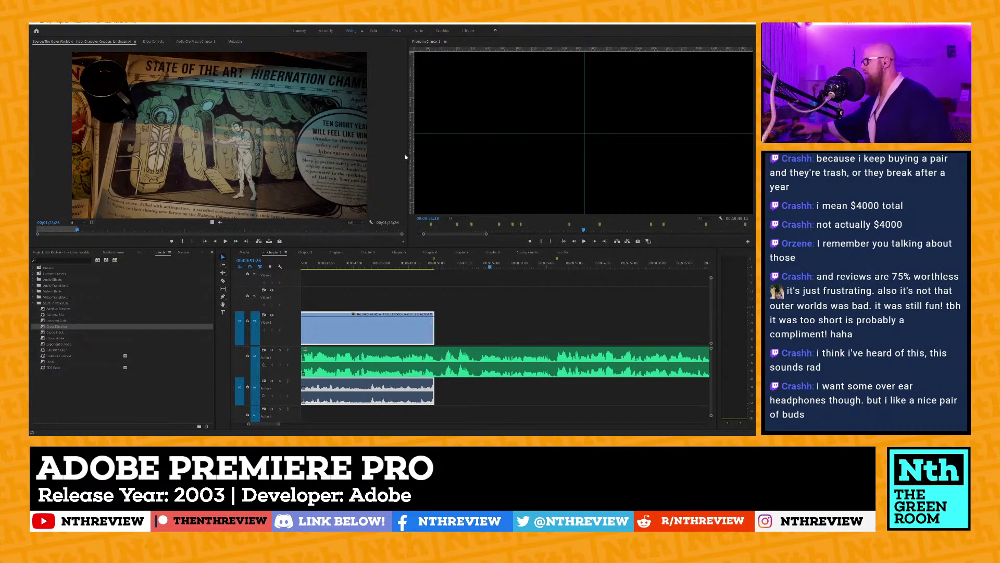
Place the playhead near the end of the last footage excerpt and load Outer Wilds - Official Reveal Trailer.mp4 as the source footage.
{"action": "left_click", "coordinate": [427, 266]}
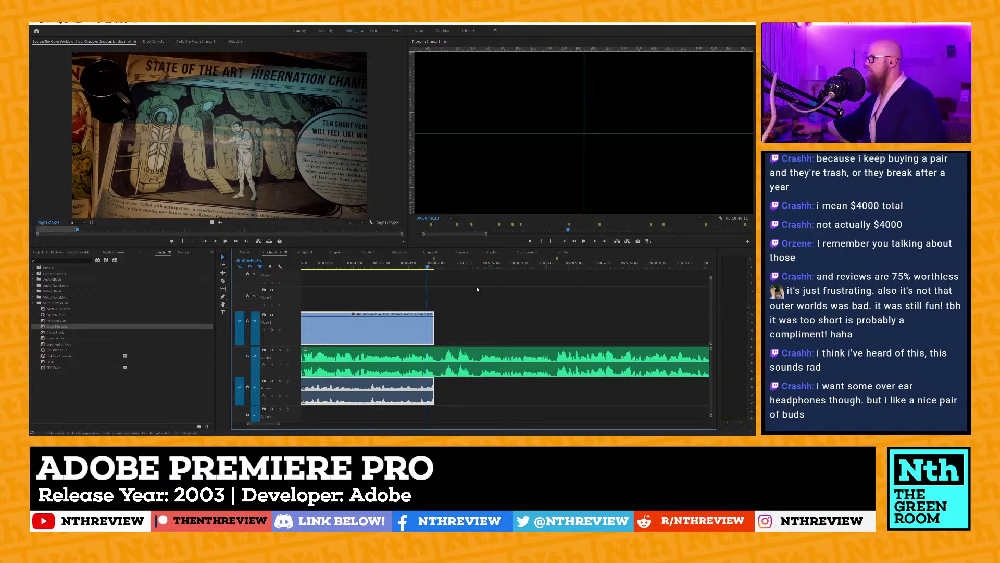
{"action": "scroll", "coordinate": [491, 290], "scroll_direction": "up", "scroll_amount": 1}
{"action": "scroll", "coordinate": [468, 275], "scroll_direction": "down", "scroll_amount": 1}
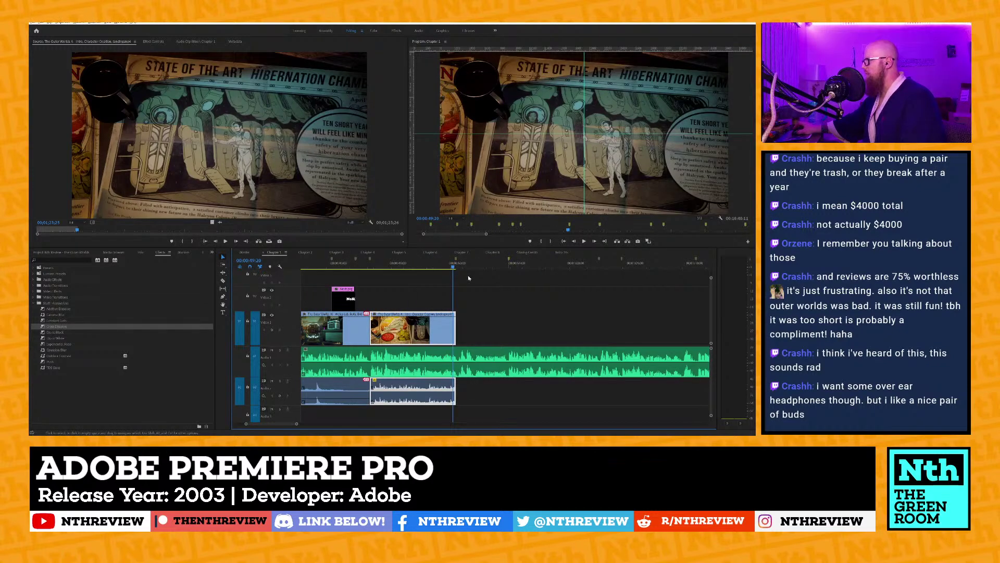
{"action": "scroll", "coordinate": [468, 275], "scroll_direction": "up", "scroll_amount": 2}
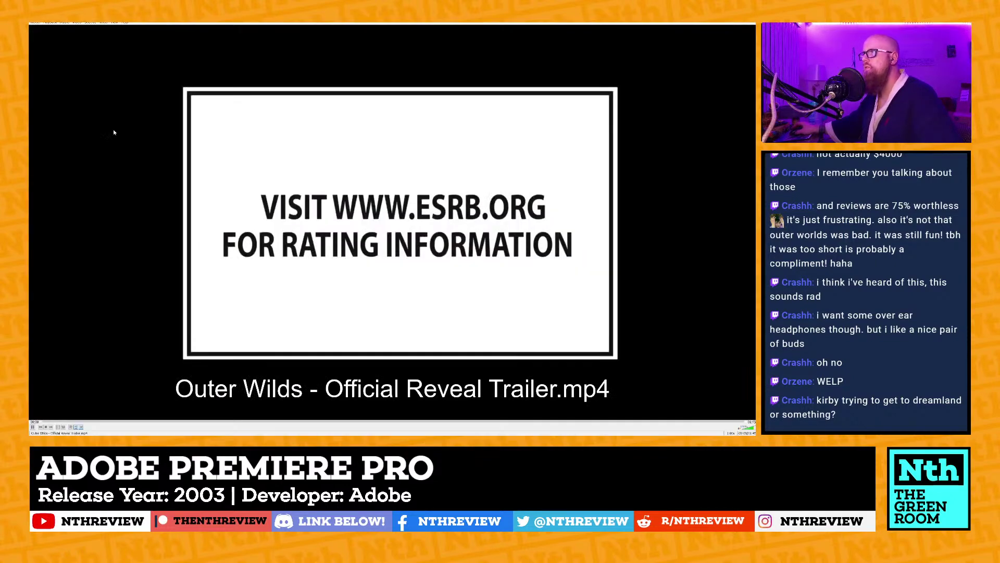
{"action": "key", "text": "alt+F4"}
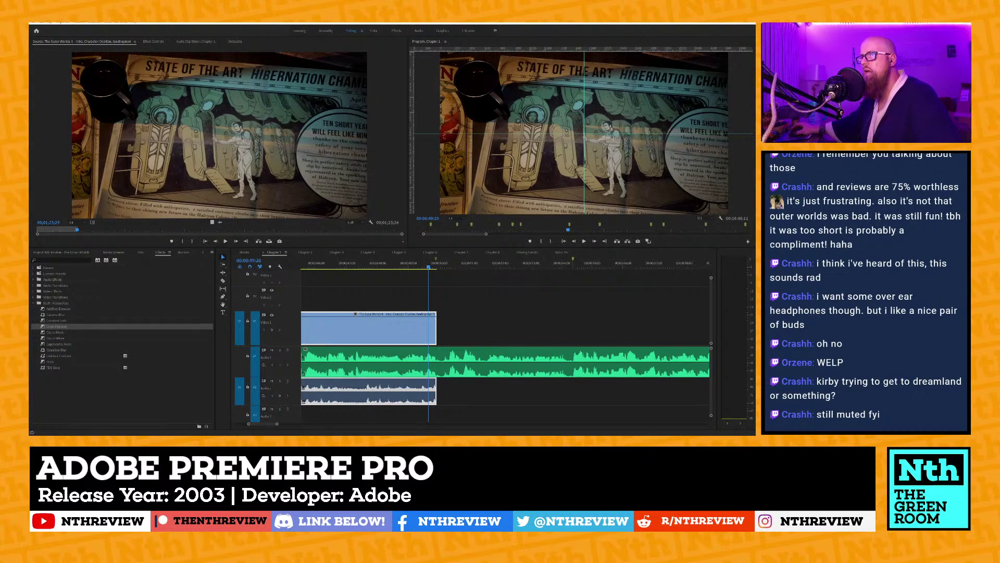
{"action": "left_click_drag", "start_coordinate": [249, 170], "coordinate": [262, 157]}
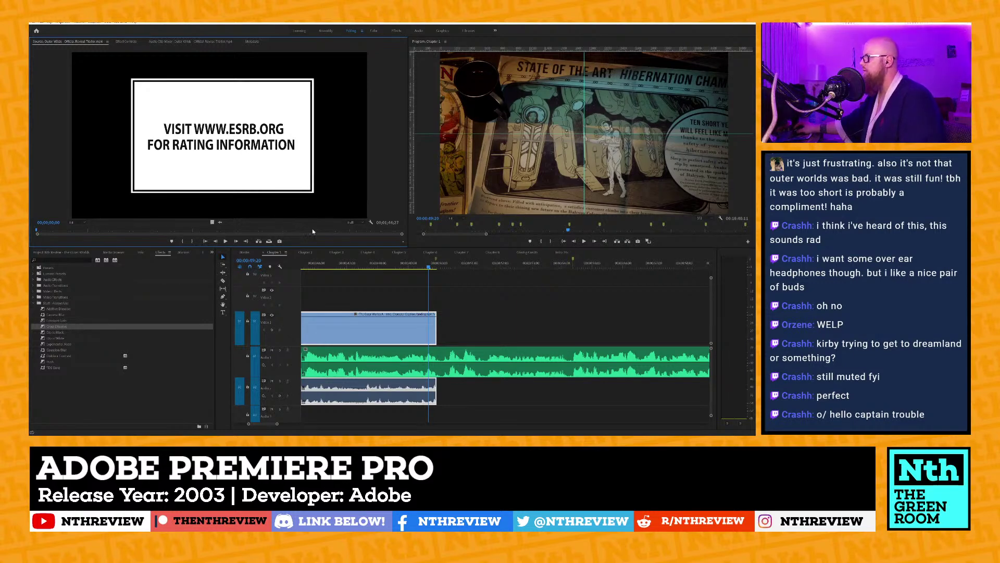
Mark the trailer's closing title section and place it in Chapter 1 from the end of the last excerpt up to the next marker.
{"action": "mouse_move", "coordinate": [315, 230]}
{"action": "left_mouse_down"}
{"action": "mouse_move", "coordinate": [330, 231]}
{"action": "mouse_move", "coordinate": [318, 230]}
{"action": "left_mouse_up"}
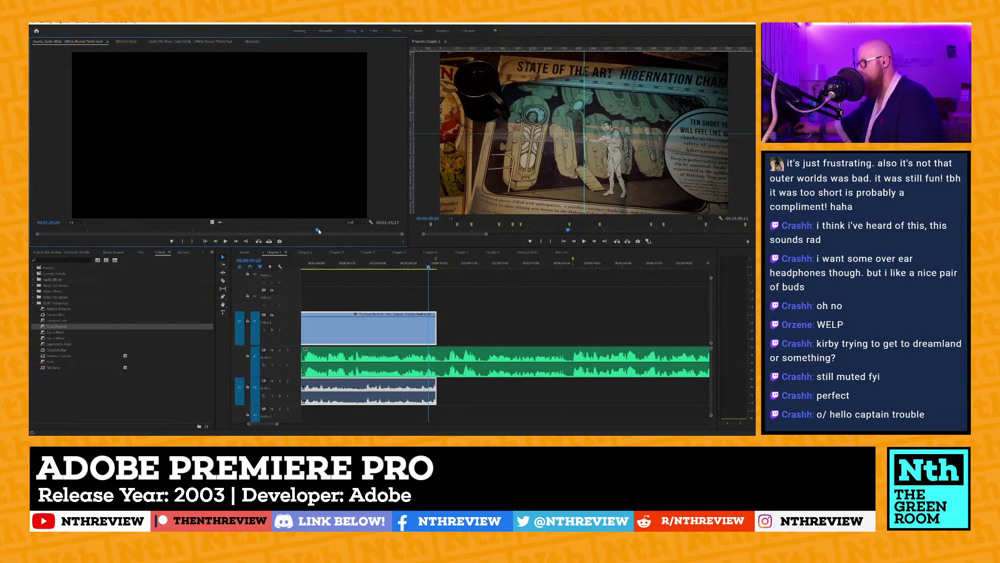
{"action": "key", "text": "i"}
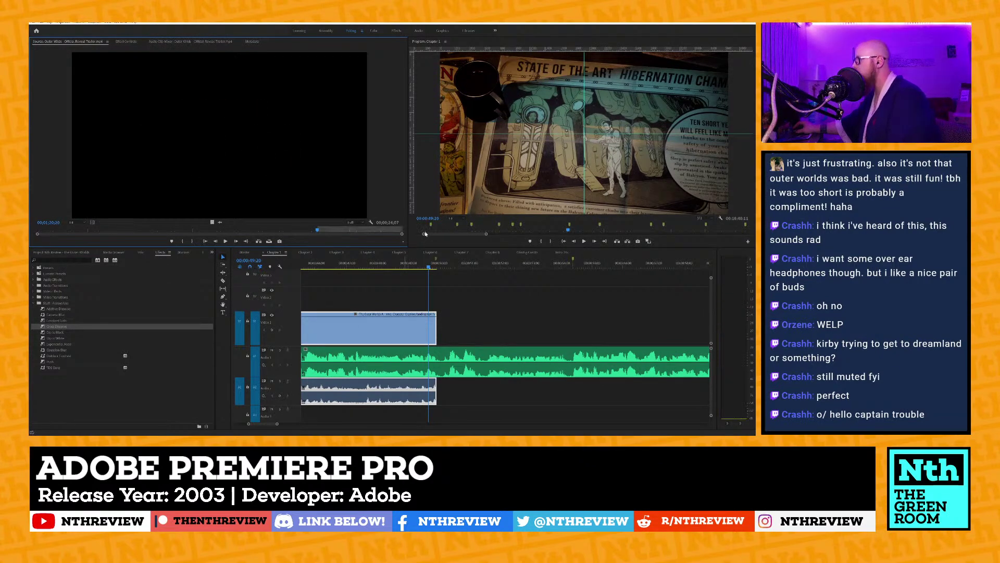
{"action": "left_click", "coordinate": [435, 262]}
{"action": "key", "text": "i"}
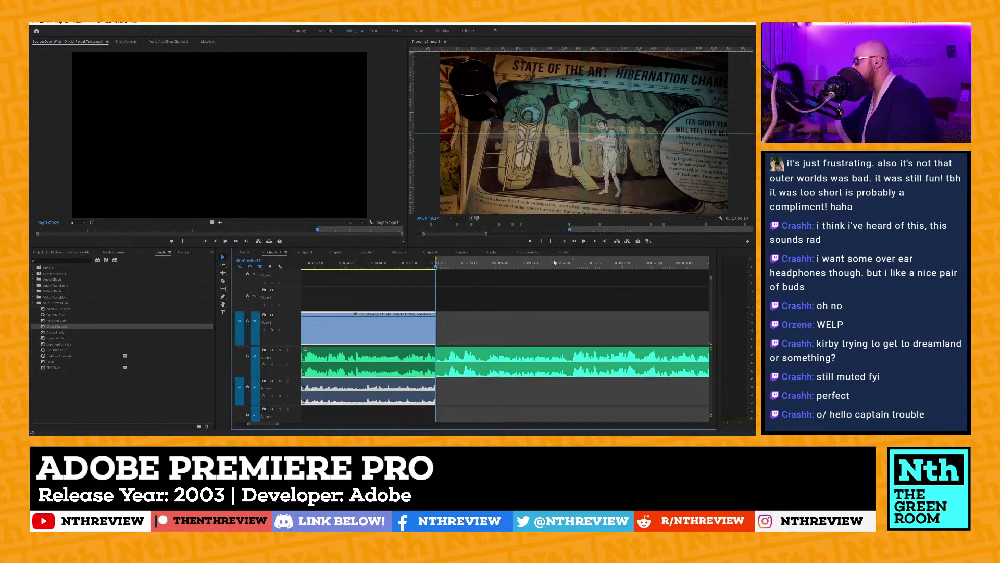
{"action": "key", "text": "comma"}
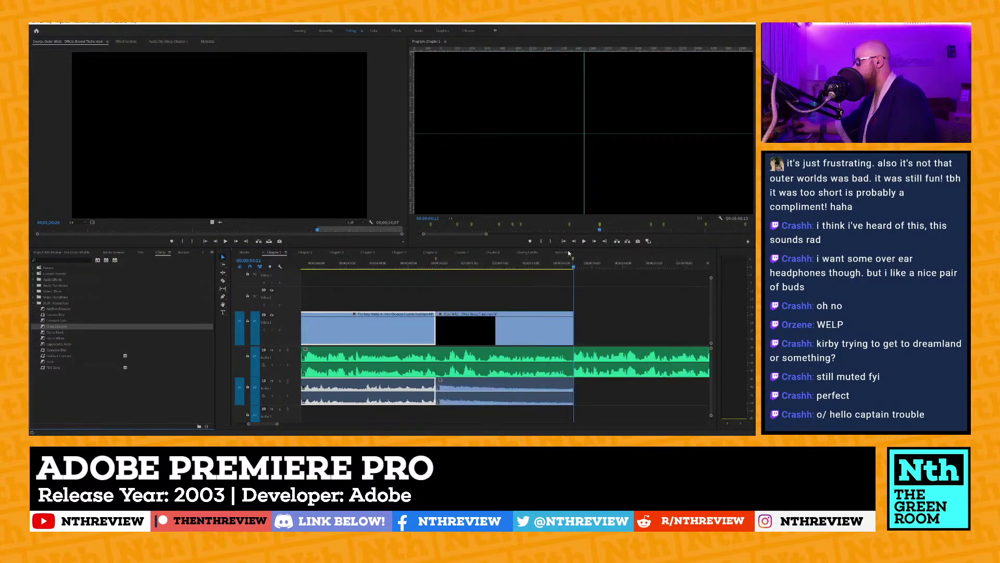
Play the end of the Outer Wilds title excerpt and continue into the narration without footage.
{"action": "left_click", "coordinate": [554, 267]}
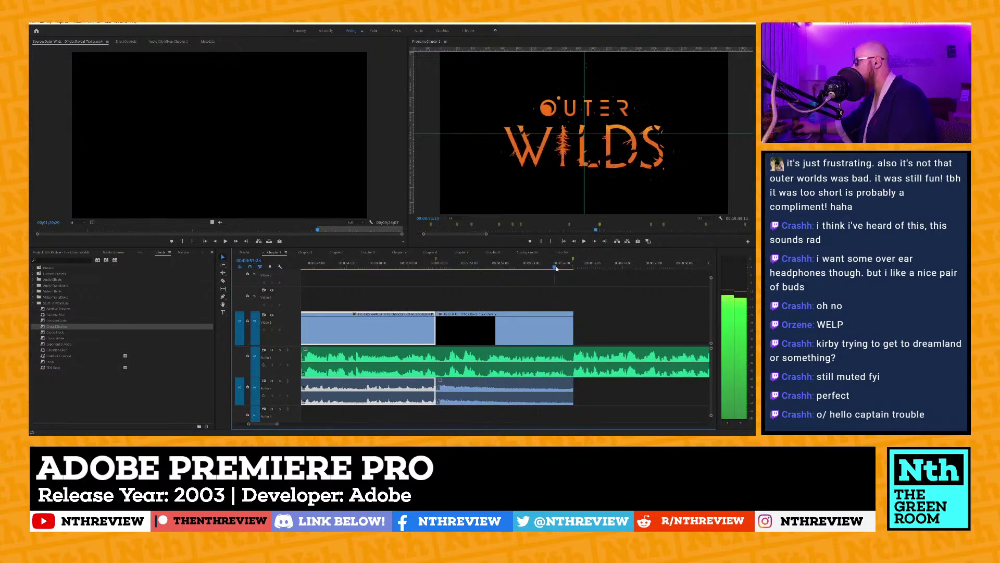
{"action": "key", "text": "space"}
{"action": "scroll", "coordinate": [518, 360], "scroll_direction": "down", "scroll_amount": 1}
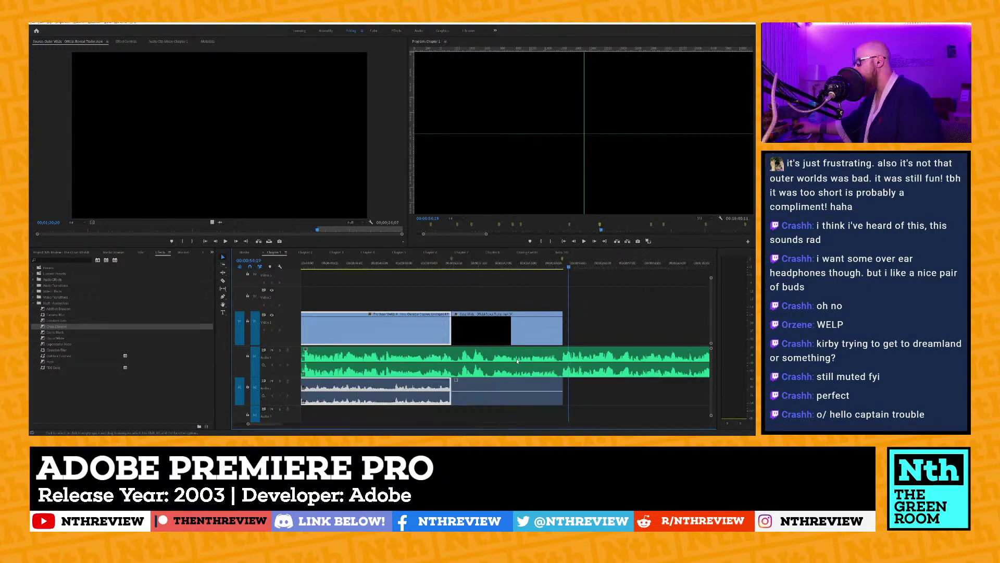
{"action": "scroll", "coordinate": [505, 354], "scroll_direction": "down", "scroll_amount": 1}
{"action": "scroll", "coordinate": [436, 299], "scroll_direction": "down", "scroll_amount": 1}
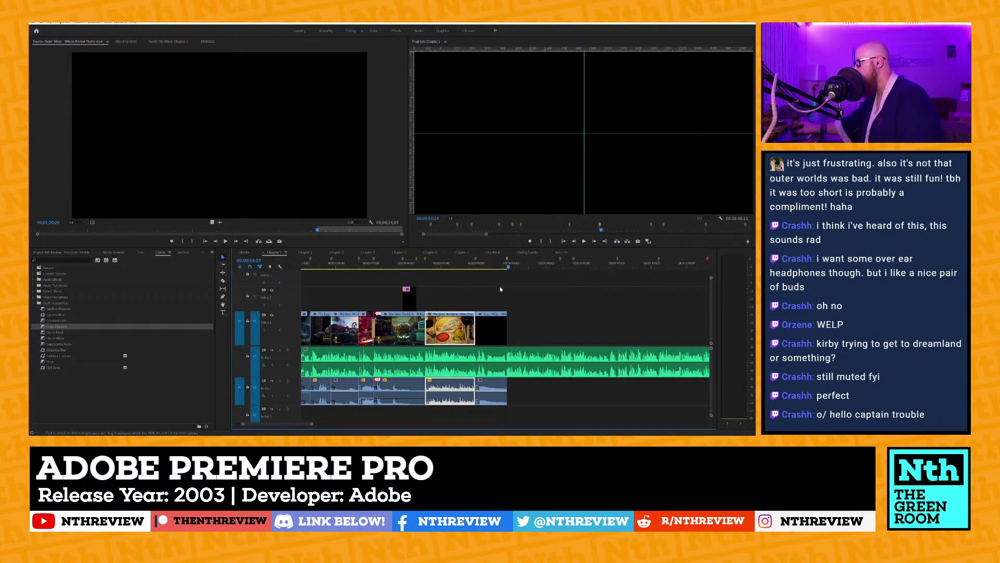
{"action": "key", "text": "space"}
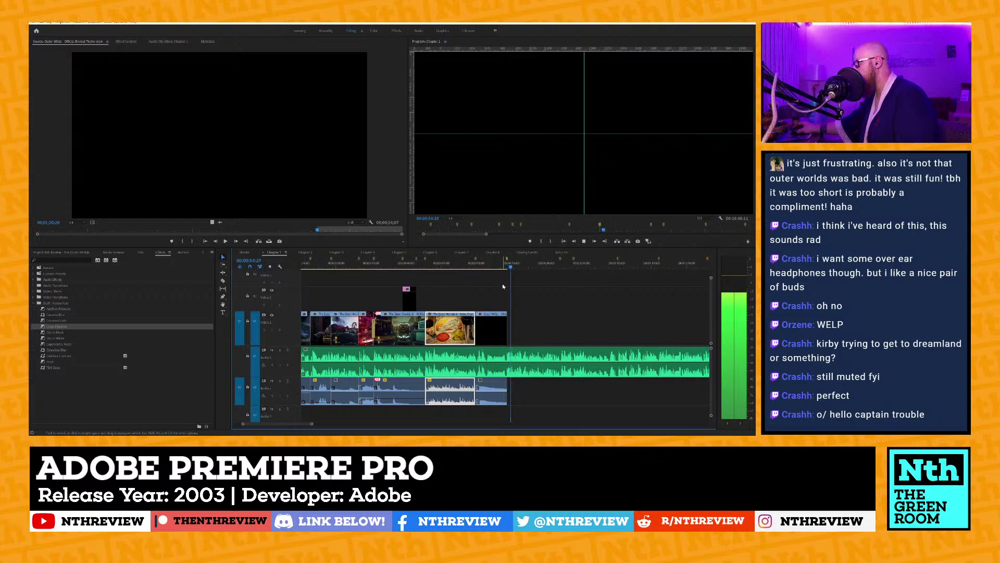
Lower the audio volume of the Outer Wilds title excerpt while listening on through the narration.
{"action": "left_click", "coordinate": [490, 380]}
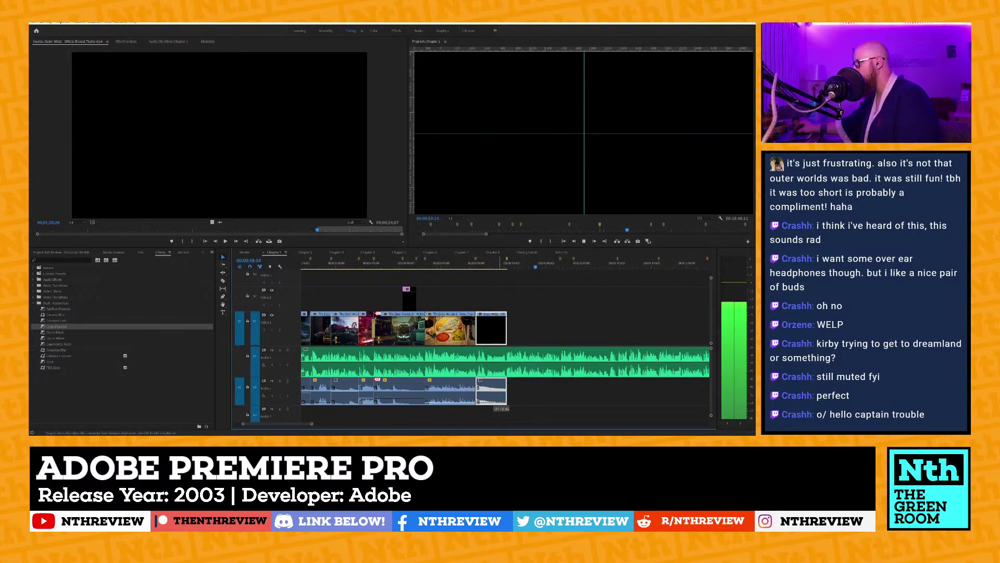
{"action": "scroll", "coordinate": [542, 289], "scroll_direction": "down", "scroll_amount": 2}
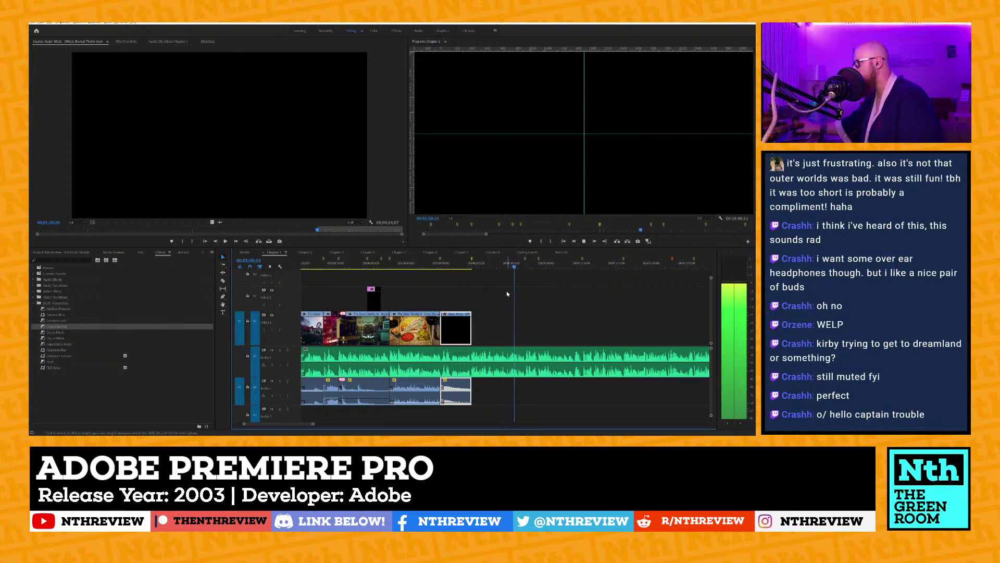
{"action": "key", "text": "equal"}
{"action": "key", "text": "equal"}
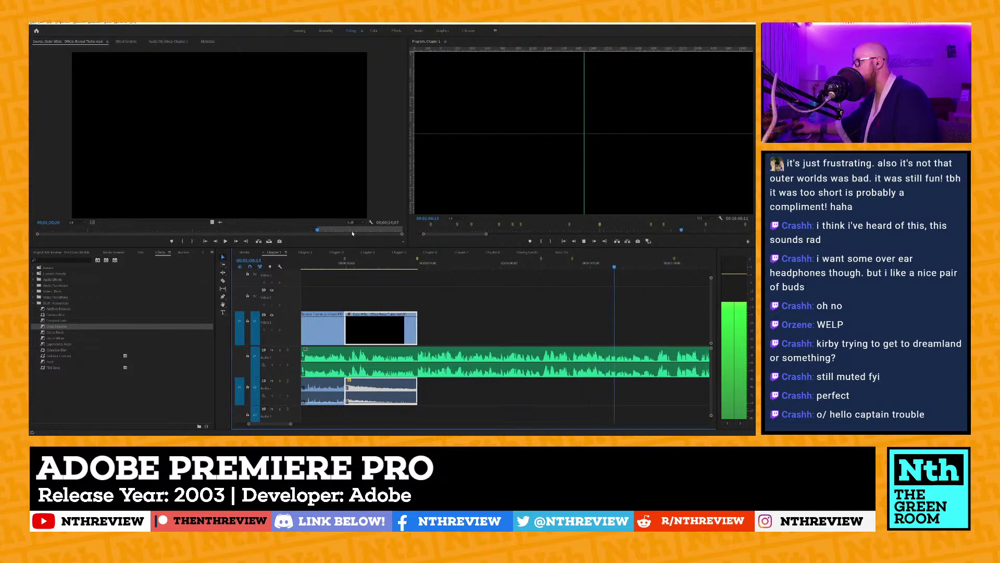
Place the trailer's spaceship cockpit shot over the narration so it ends at the next marker, and lower its audio volume.
{"action": "left_click", "coordinate": [174, 230]}
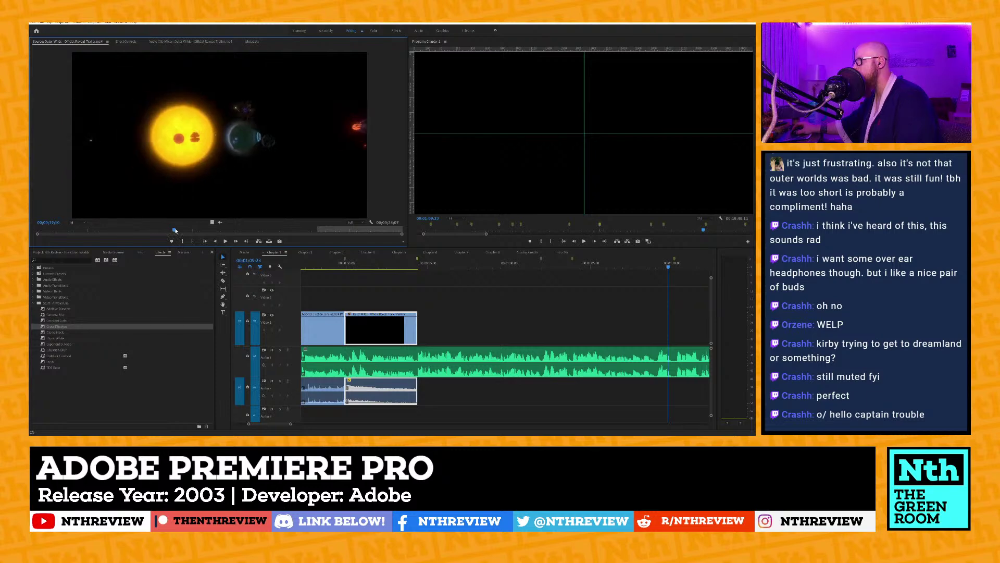
{"action": "left_click_drag", "start_coordinate": [174, 230], "coordinate": [253, 235]}
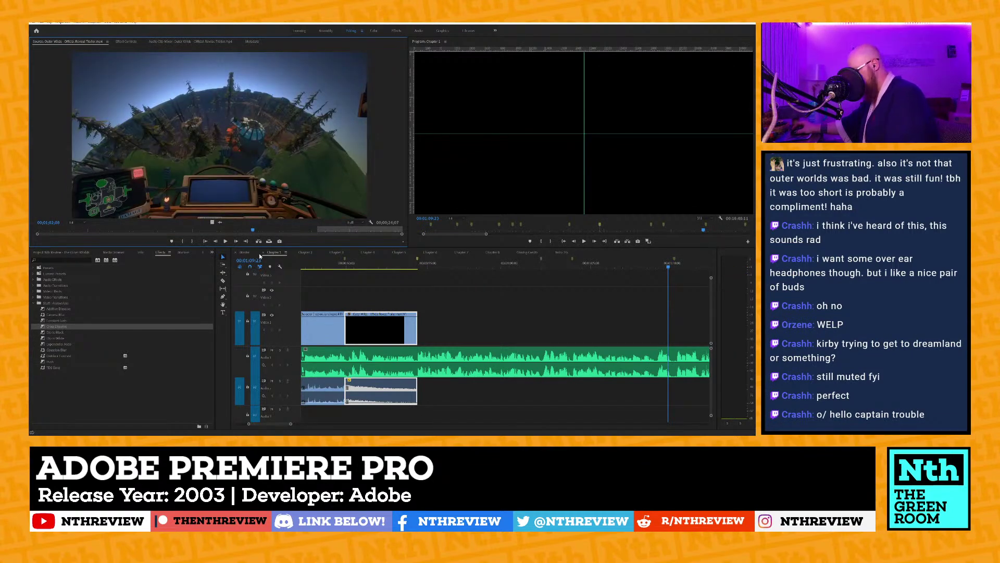
{"action": "key", "text": "o"}
{"action": "left_click", "coordinate": [541, 261]}
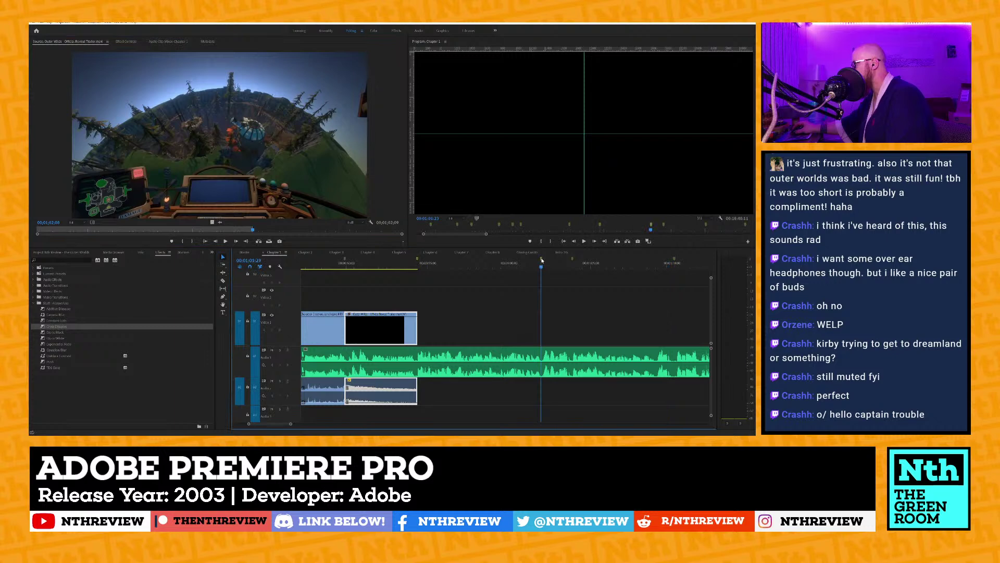
{"action": "key", "text": "period"}
{"action": "left_click", "coordinate": [573, 259]}
{"action": "key", "text": "w"}
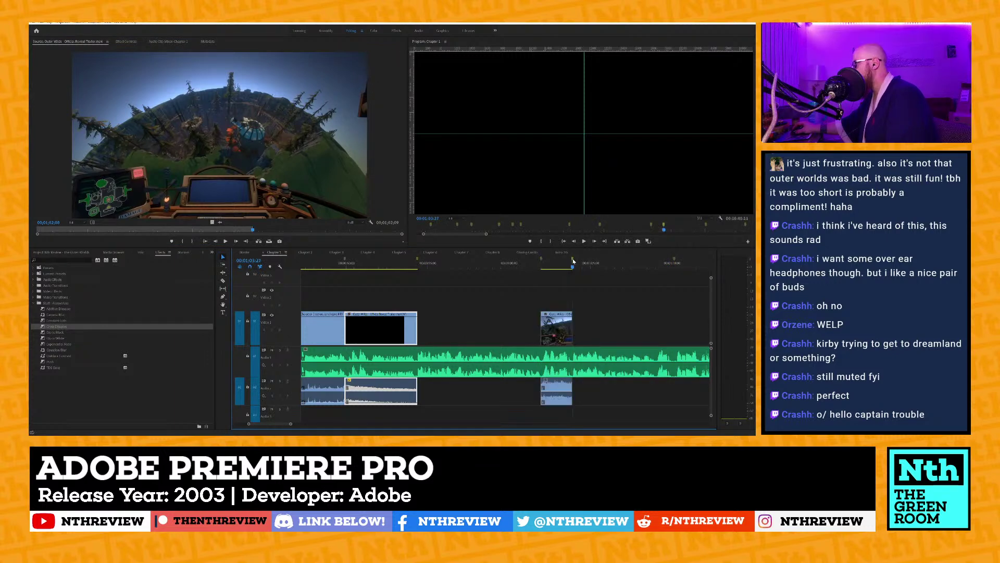
{"action": "left_click", "coordinate": [562, 395]}
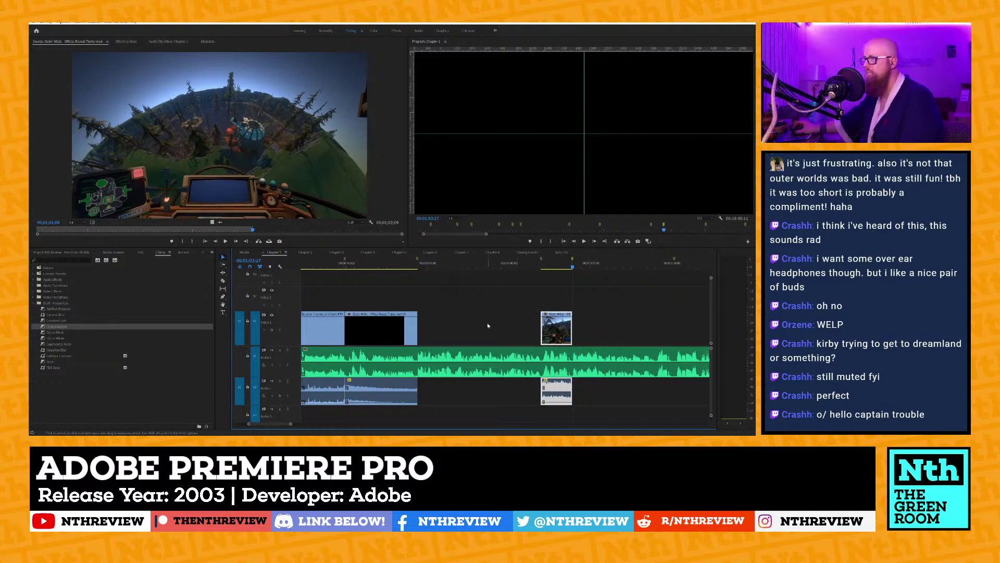
Place the playhead just past the Outer Wilds title excerpt and load the Outer Worlds recording about landing on Monarch as the source.
{"action": "left_click", "coordinate": [433, 267]}
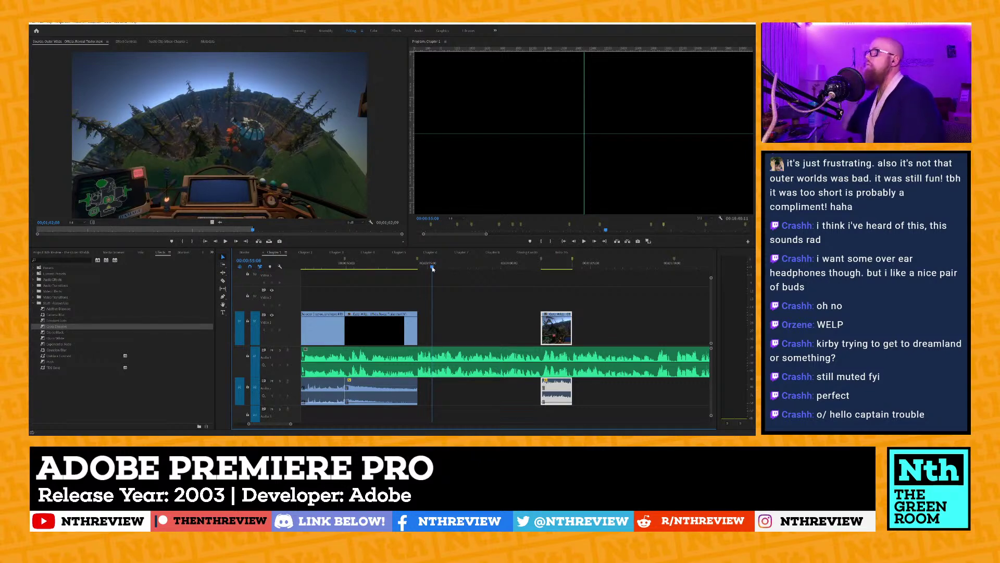
{"action": "left_click", "coordinate": [107, 44]}
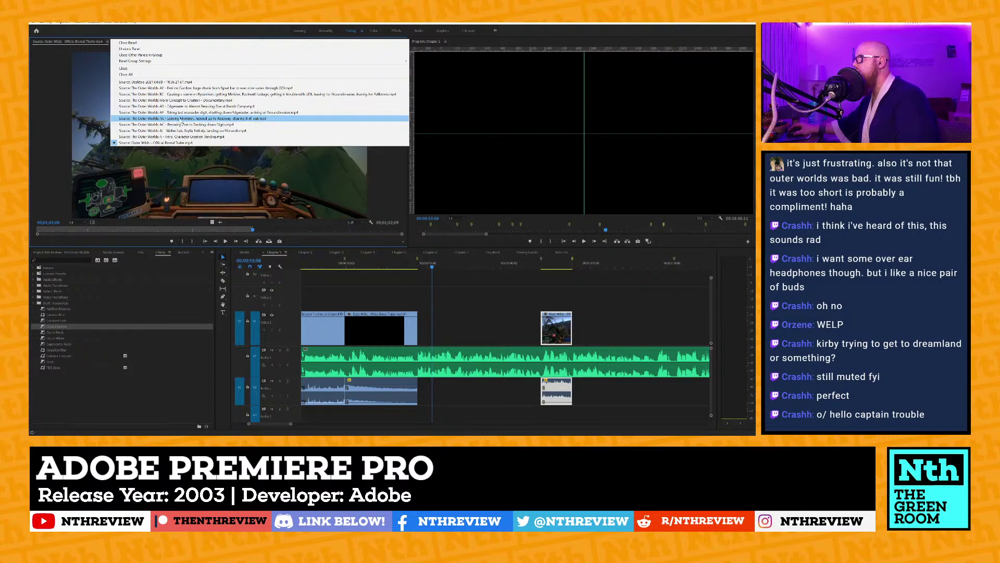
{"action": "left_click", "coordinate": [242, 119]}
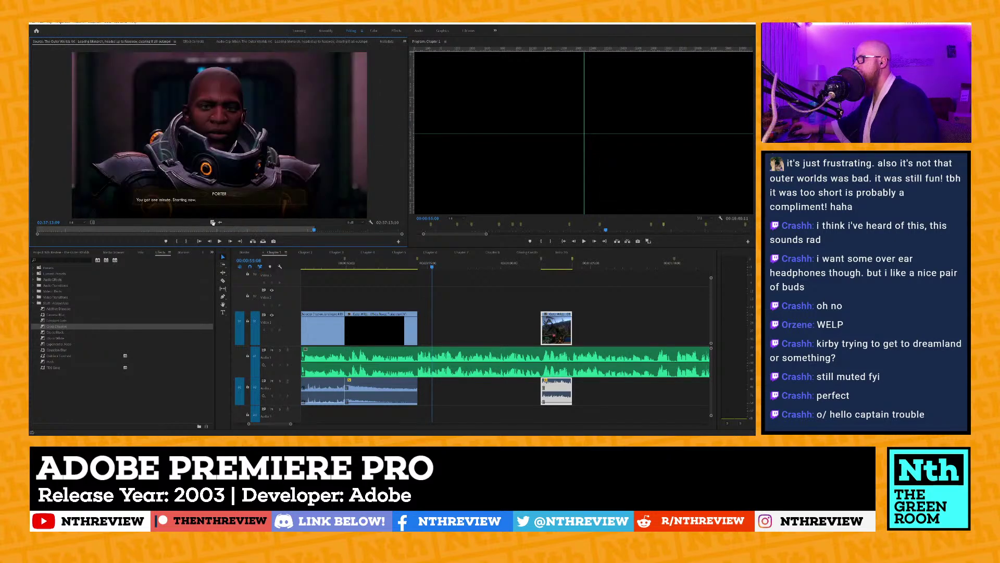
{"action": "left_click", "coordinate": [173, 43]}
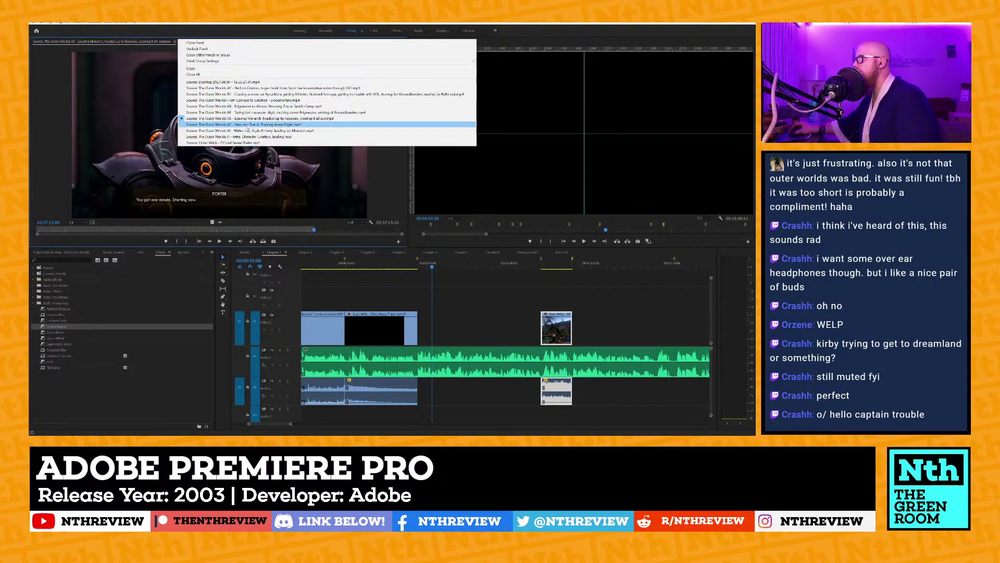
{"action": "left_click", "coordinate": [258, 131]}
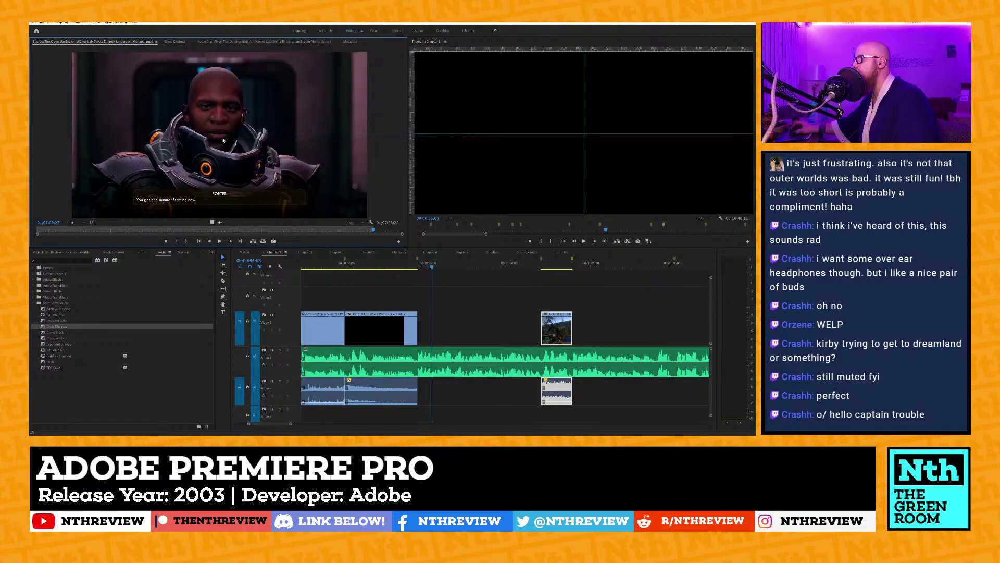
Preview the gunfight gameplay in the early part of the Monarch recording and check an open Chrome window.
{"action": "left_click", "coordinate": [117, 230]}
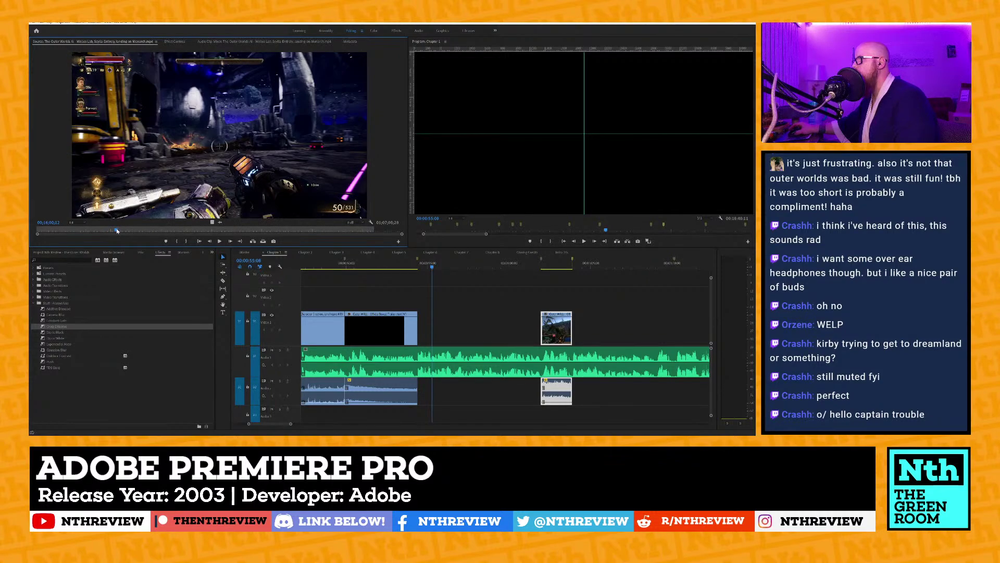
{"action": "key", "text": "space"}
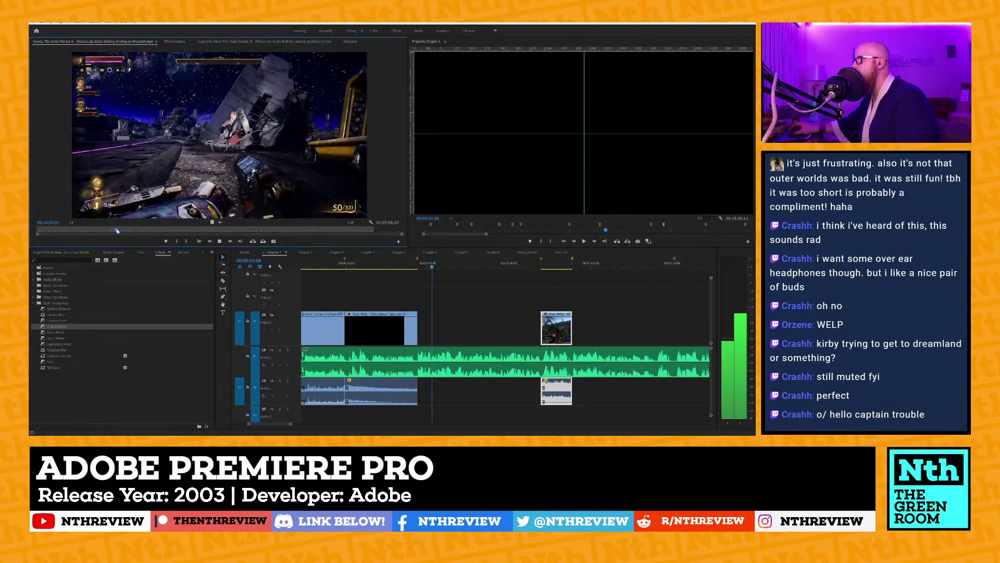
{"action": "key", "text": "space"}
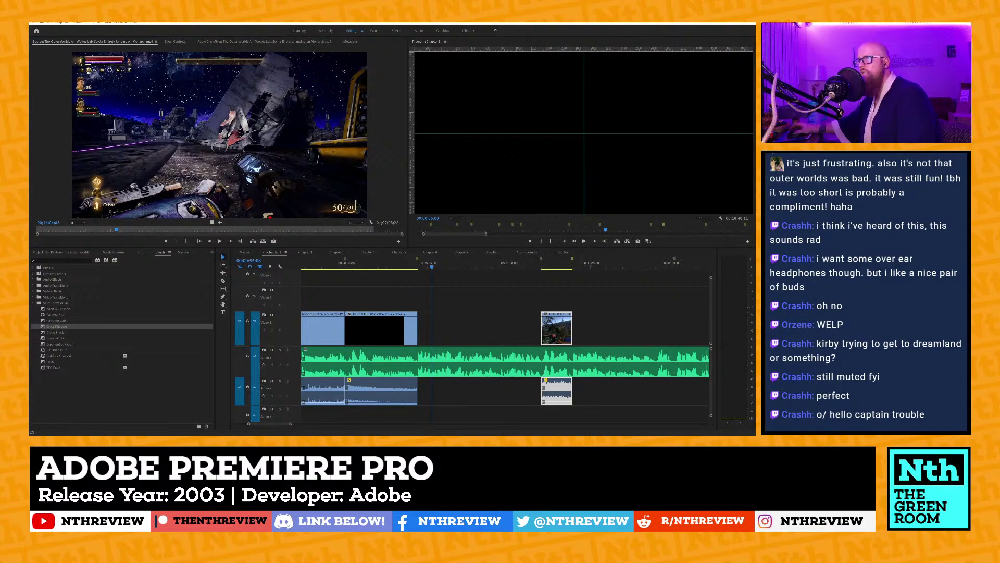
{"action": "mouse_move", "coordinate": [28, 107]}
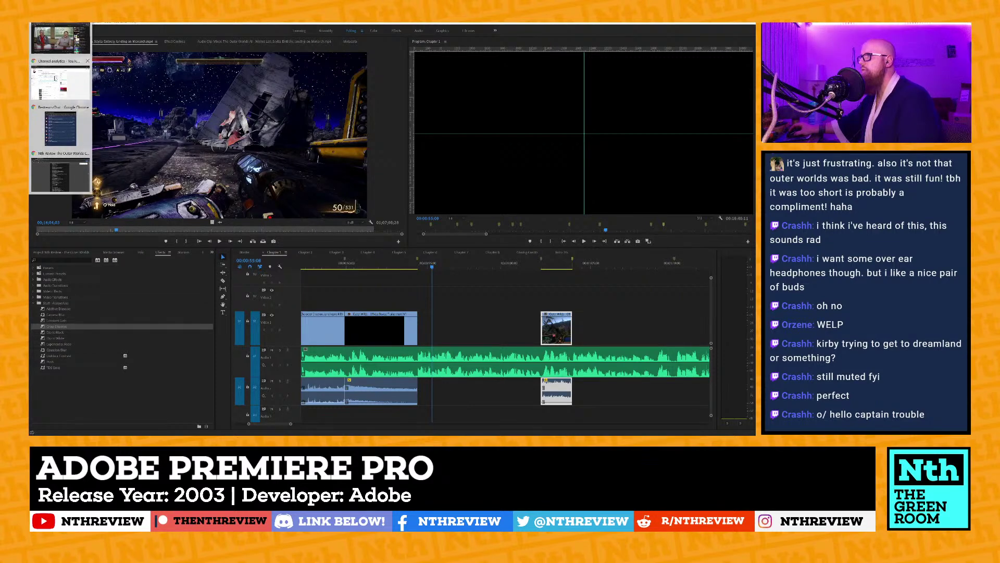
{"action": "left_click", "coordinate": [65, 48]}
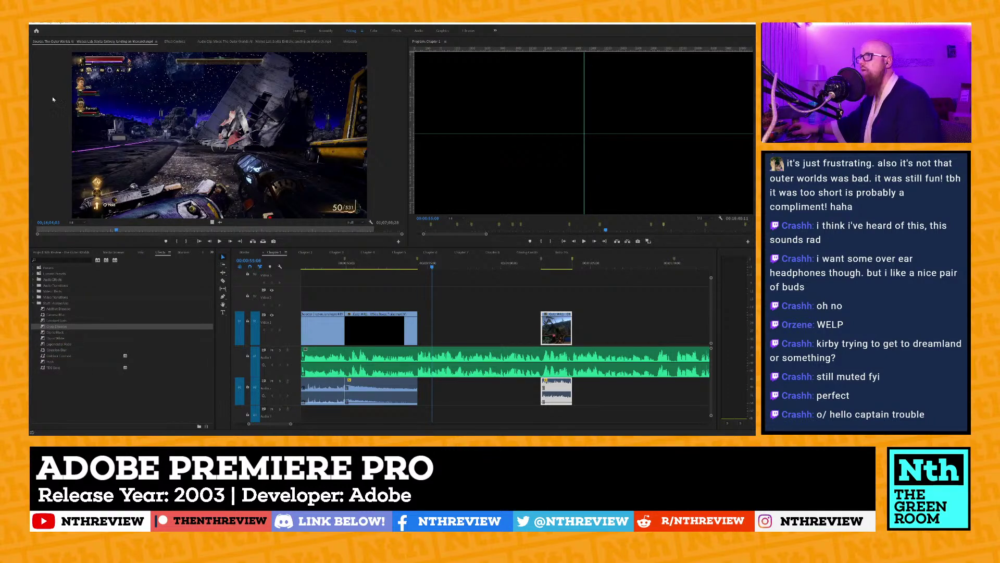
Load another Outer Worlds recording as the source and mark an in point at the walk down the dark street toward the large gate.
{"action": "mouse_move", "coordinate": [29, 67]}
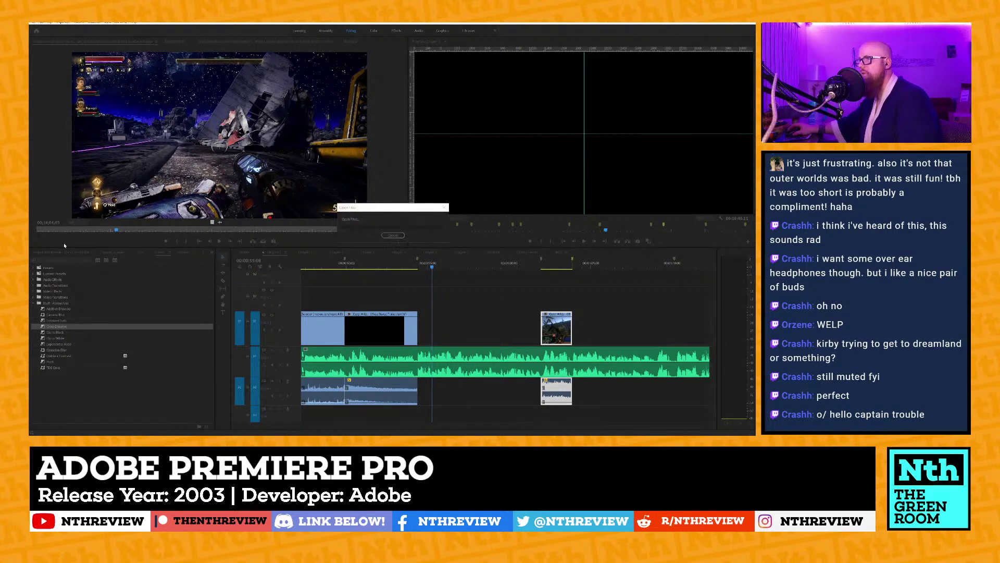
{"action": "left_click", "coordinate": [166, 231]}
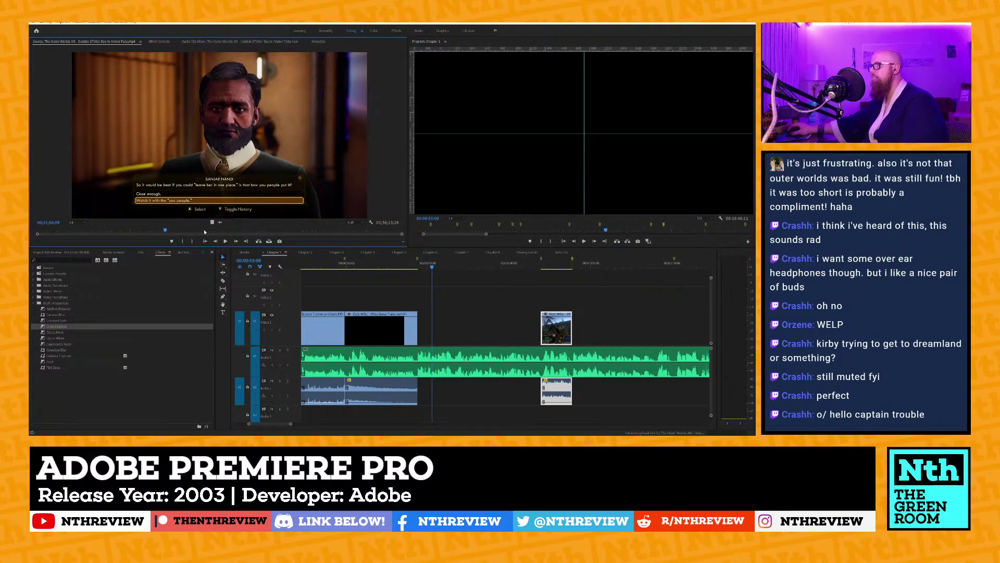
{"action": "left_click", "coordinate": [207, 231]}
{"action": "left_click", "coordinate": [227, 231]}
{"action": "left_click_drag", "start_coordinate": [240, 232], "coordinate": [214, 232]}
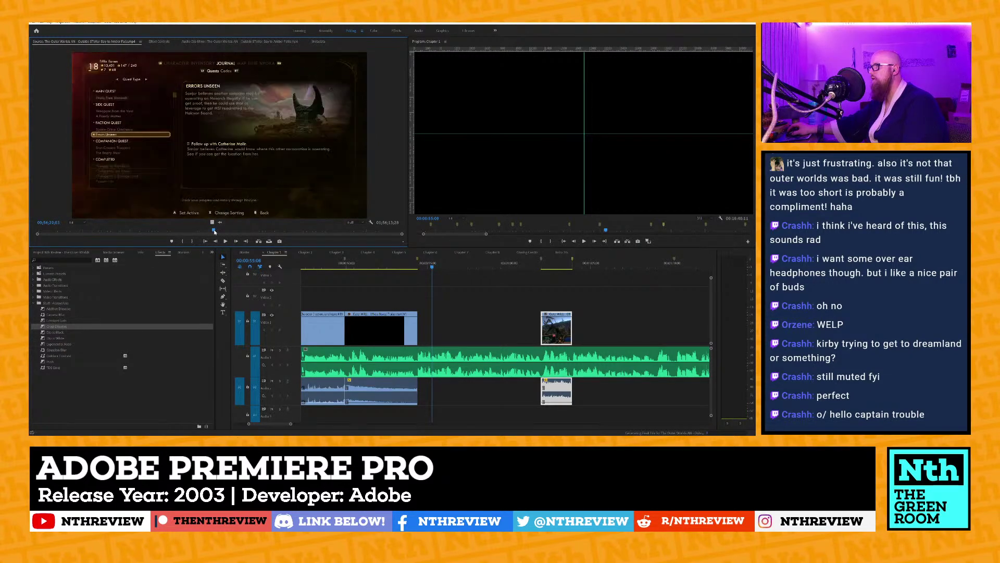
{"action": "key", "text": "space"}
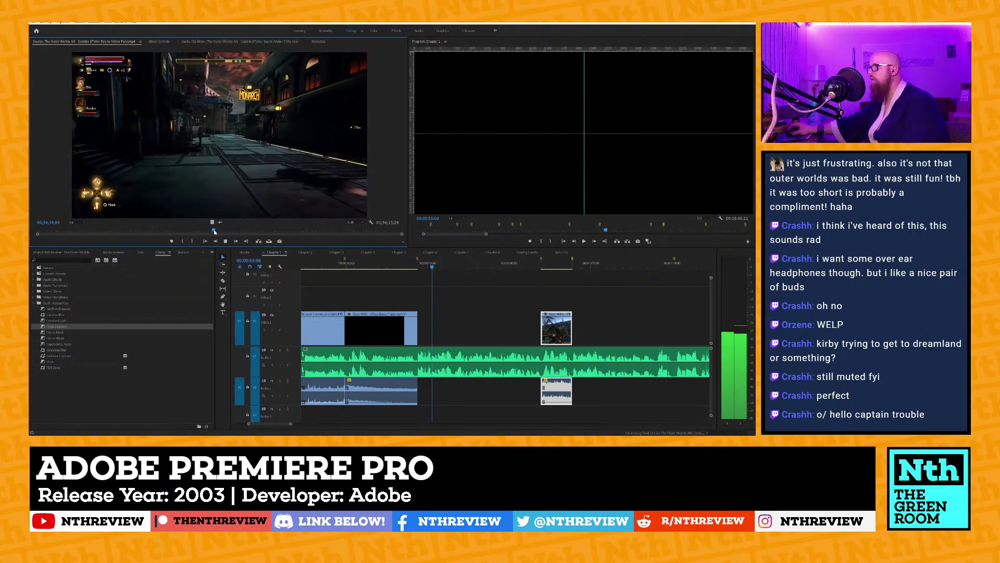
{"action": "key", "text": "space"}
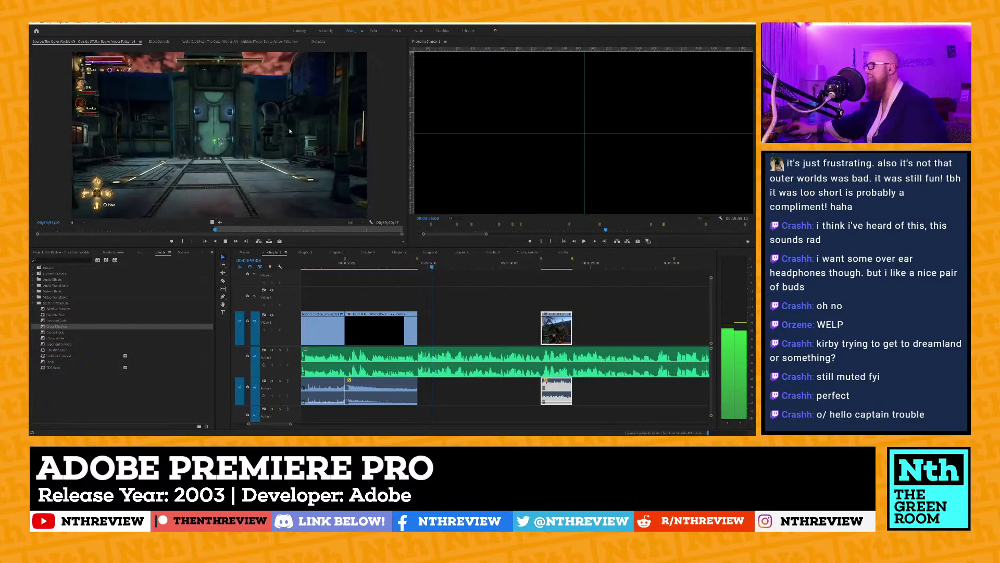
{"action": "key", "text": "space"}
Fill the gap between the Outer Wilds title excerpt and cockpit shot with the marked street walk, and lower its audio volume.
{"action": "left_click", "coordinate": [417, 263]}
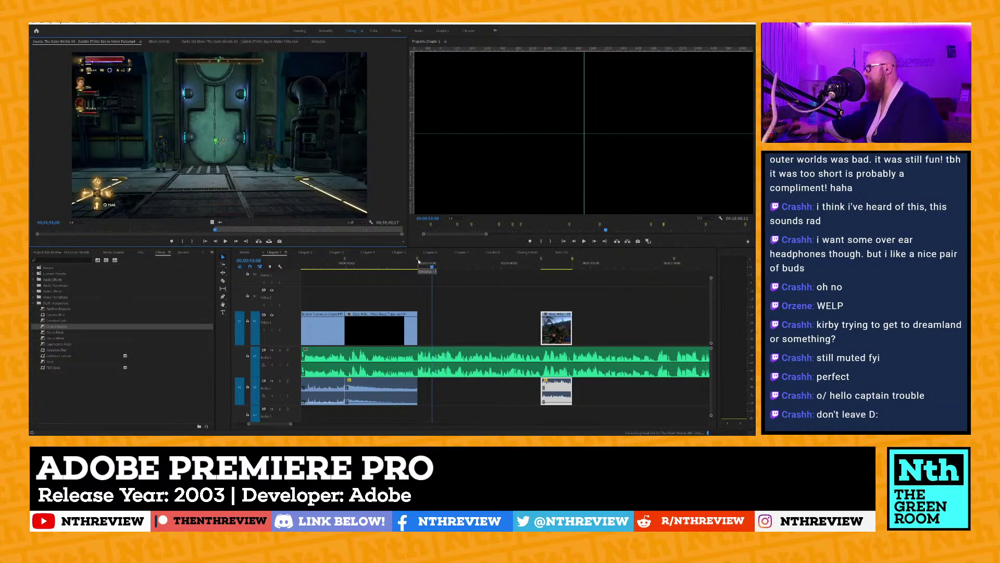
{"action": "key", "text": "i"}
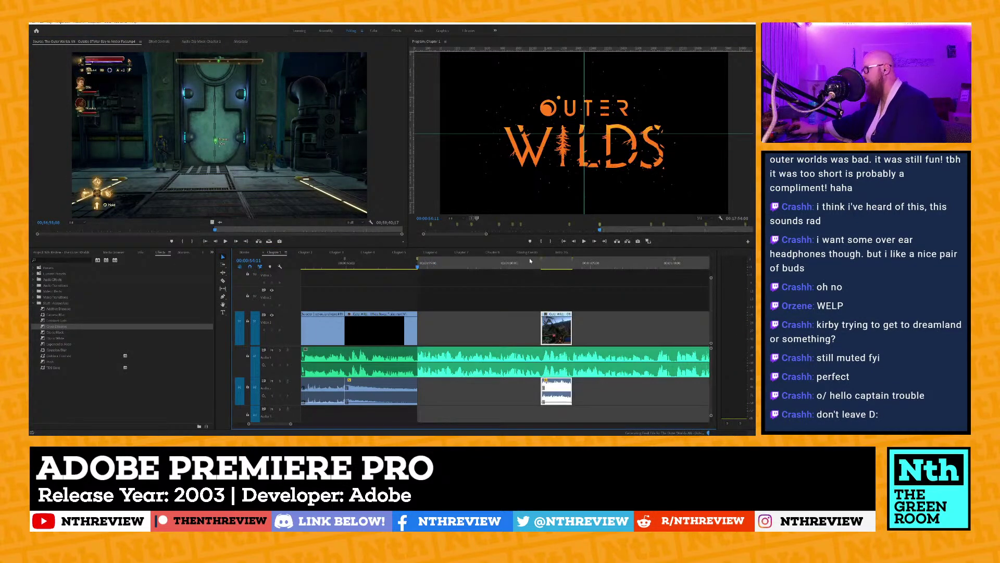
{"action": "left_click", "coordinate": [541, 260]}
{"action": "key", "text": "o"}
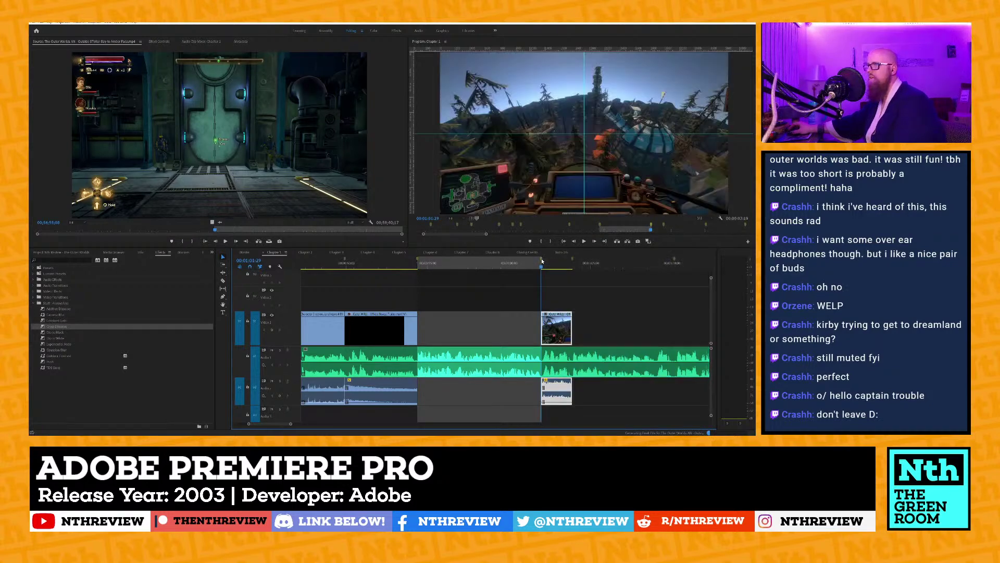
{"action": "key", "text": "."}
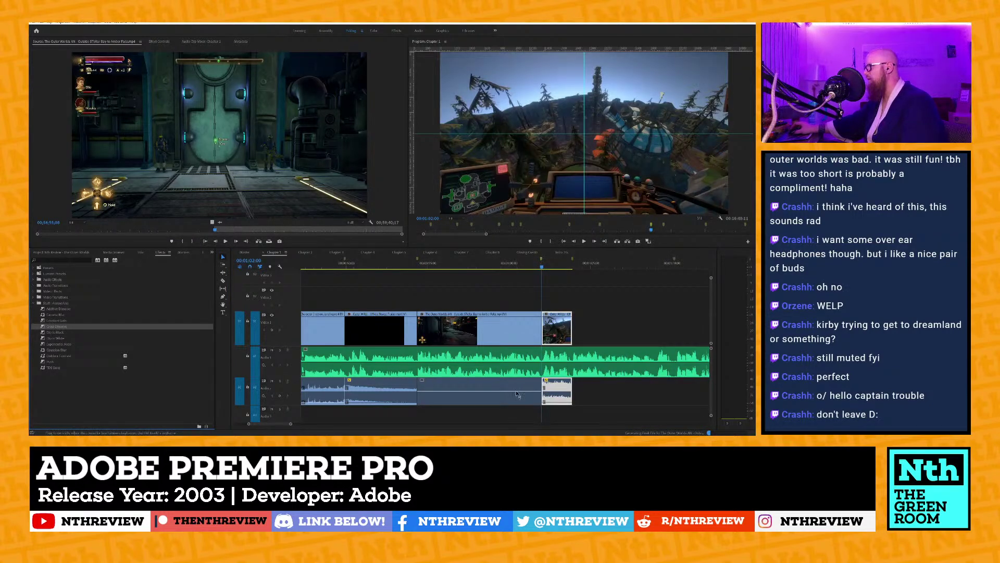
{"action": "left_click_drag", "start_coordinate": [516, 390], "coordinate": [516, 403]}
Play the timeline from before the Outer Wilds title excerpt through the narration beyond the cockpit shot.
{"action": "left_click", "coordinate": [329, 267]}
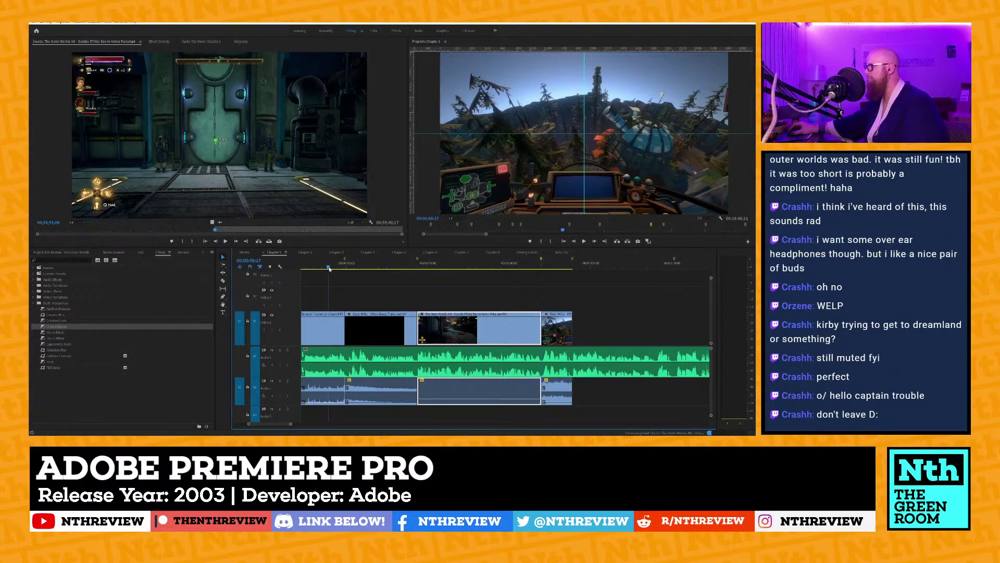
{"action": "key", "text": "space"}
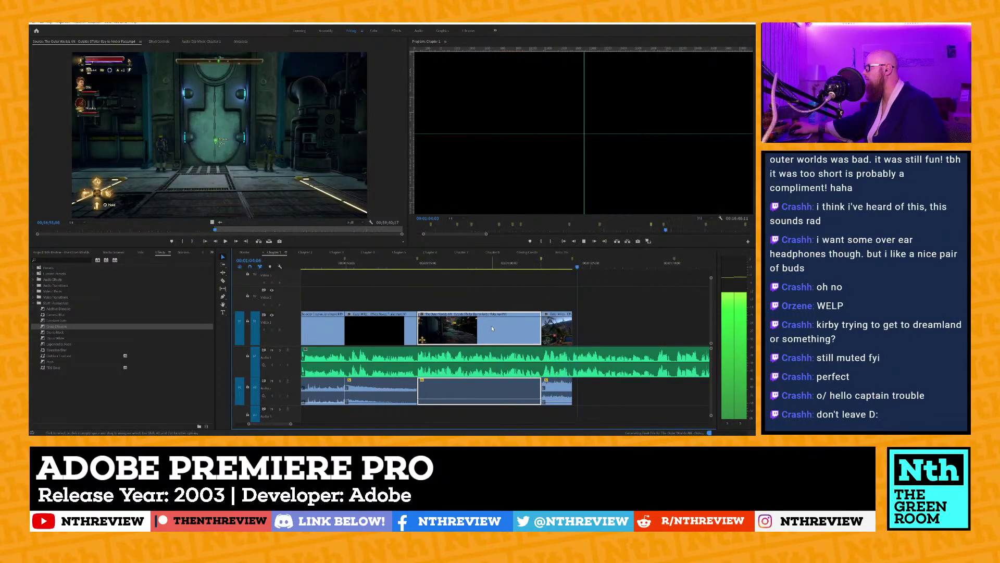
{"action": "scroll", "coordinate": [551, 301], "scroll_direction": "right", "scroll_amount": 1}
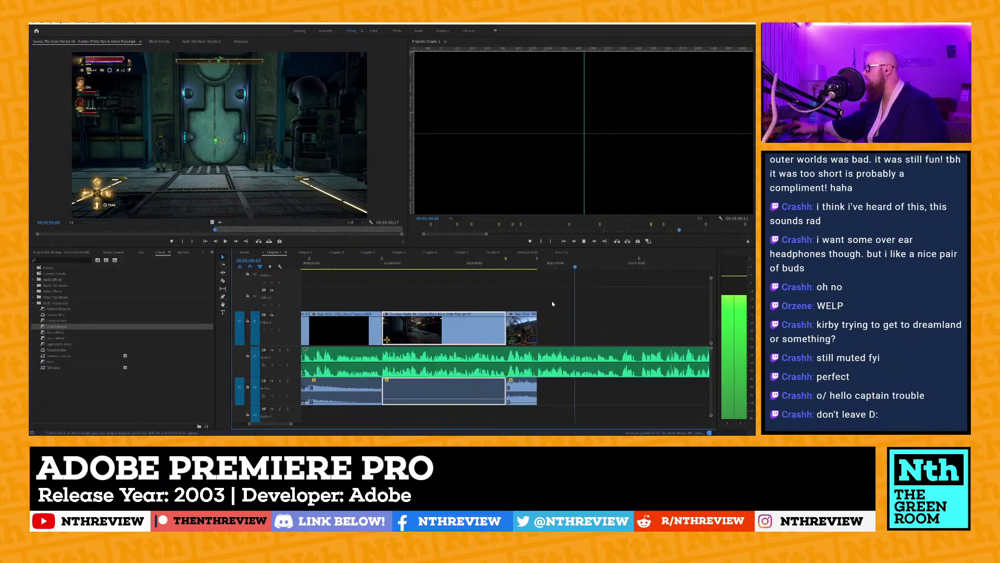
{"action": "scroll", "coordinate": [552, 301], "scroll_direction": "left", "scroll_amount": 2}
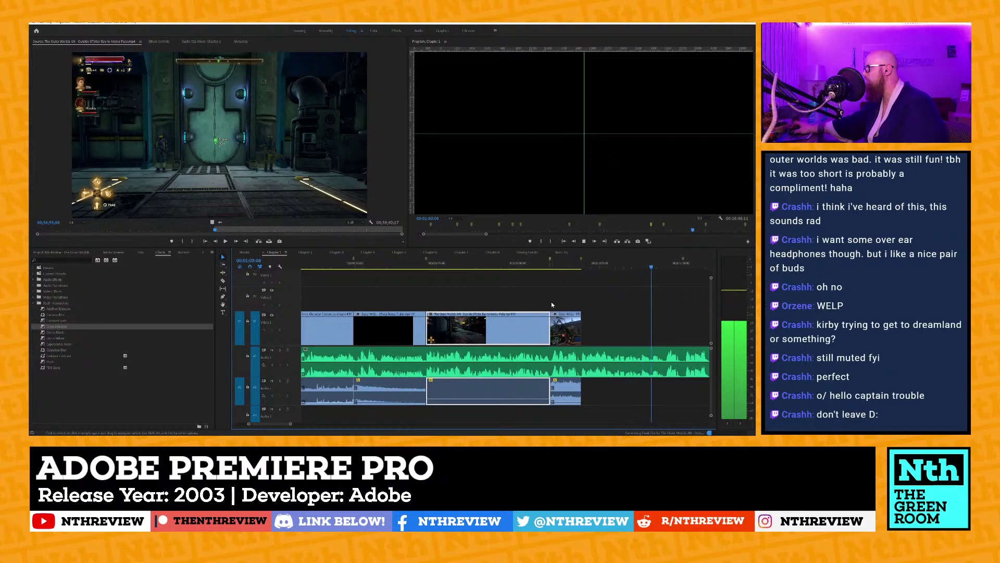
{"action": "scroll", "coordinate": [551, 303], "scroll_direction": "right", "scroll_amount": 1}
{"action": "key", "text": "space"}
{"action": "scroll", "coordinate": [518, 296], "scroll_direction": "left", "scroll_amount": 1}
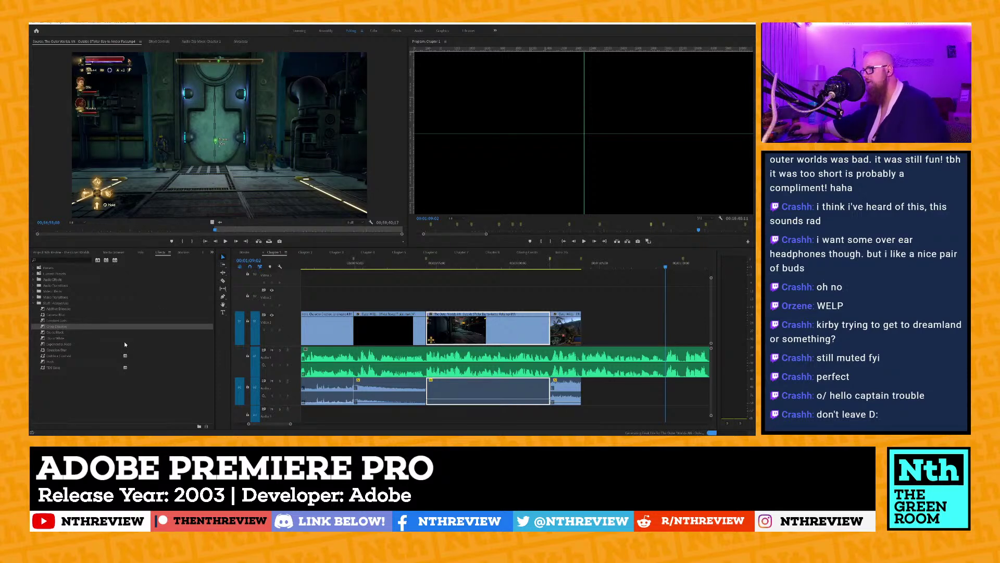
Add Push transitions at the three cuts around the Outer Wilds title excerpt, the street walk and the cockpit shot.
{"action": "left_click_drag", "start_coordinate": [116, 363], "coordinate": [428, 331]}
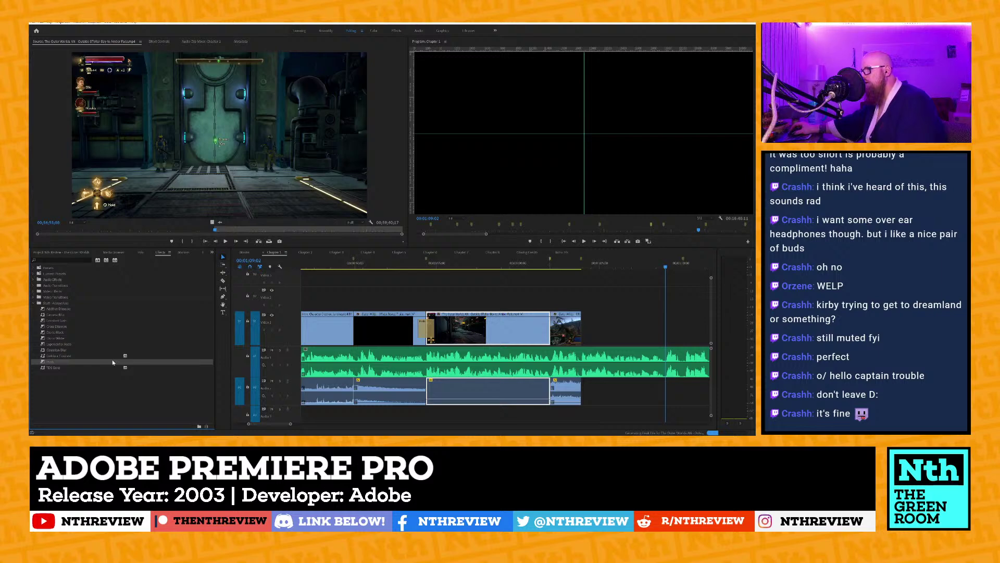
{"action": "left_click_drag", "start_coordinate": [365, 336], "coordinate": [355, 330]}
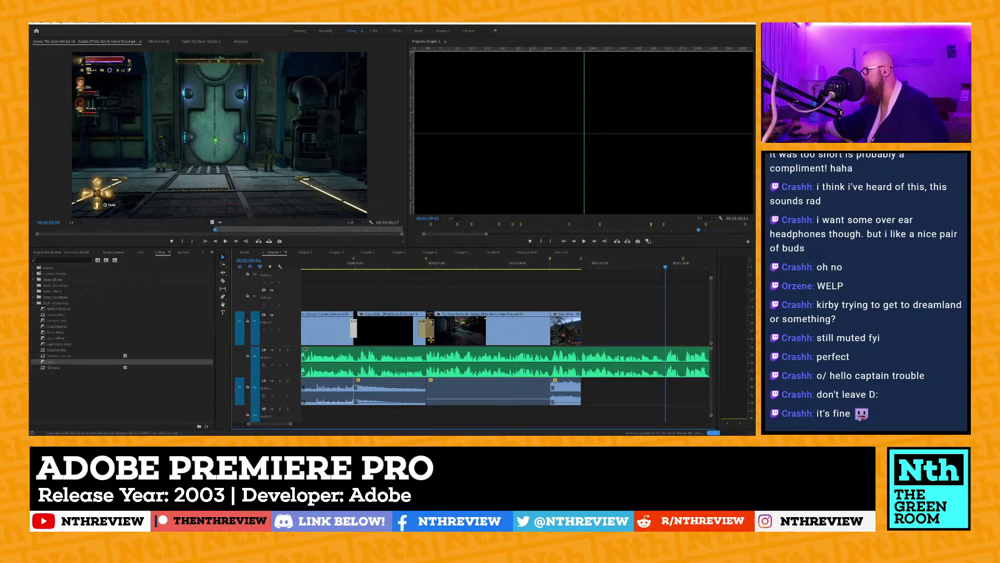
{"action": "left_click_drag", "start_coordinate": [431, 326], "coordinate": [428, 328]}
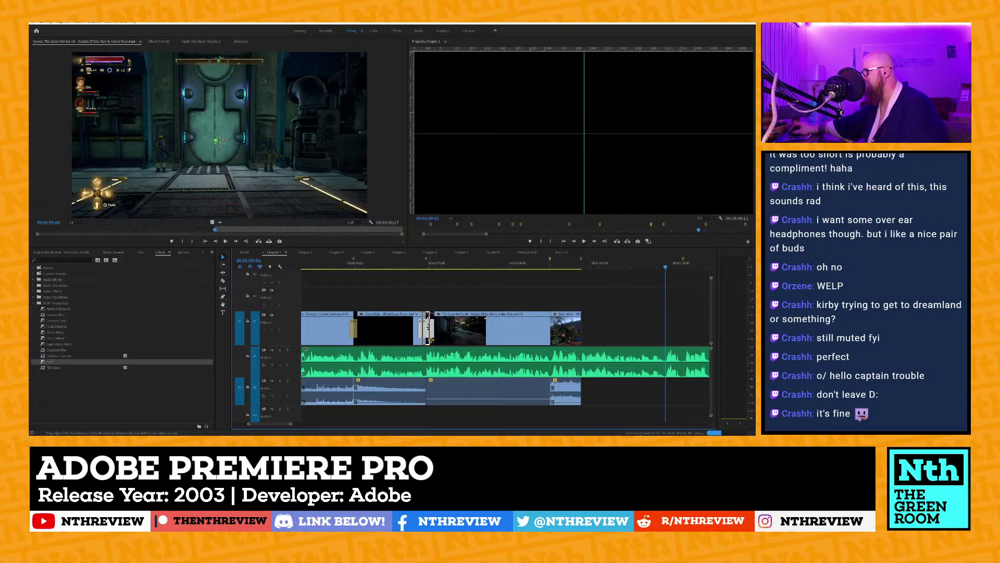
{"action": "left_click_drag", "start_coordinate": [111, 363], "coordinate": [548, 329]}
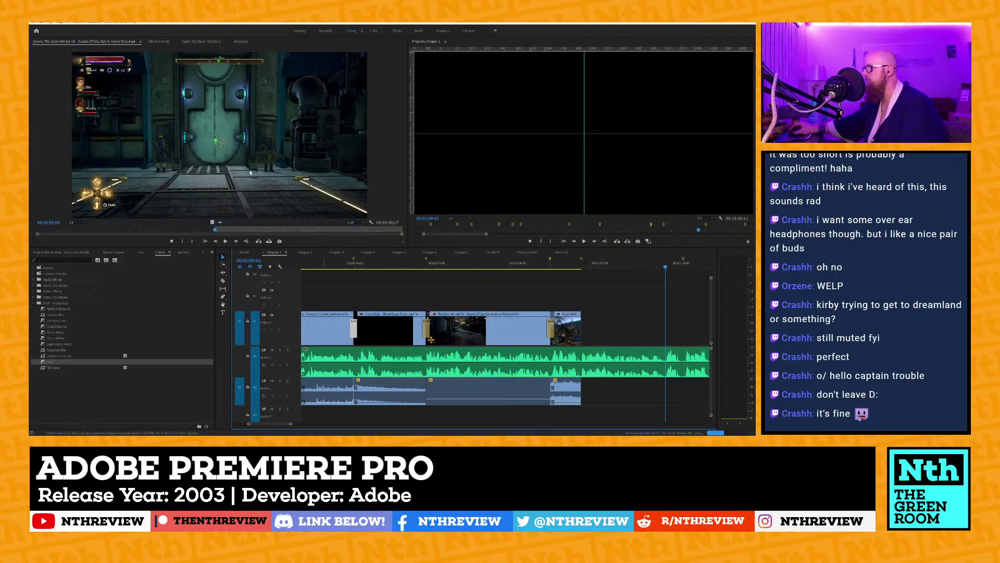
Check the direction of each Push transition and set the one into the cockpit shot to push from east to west.
{"action": "left_click", "coordinate": [158, 41]}
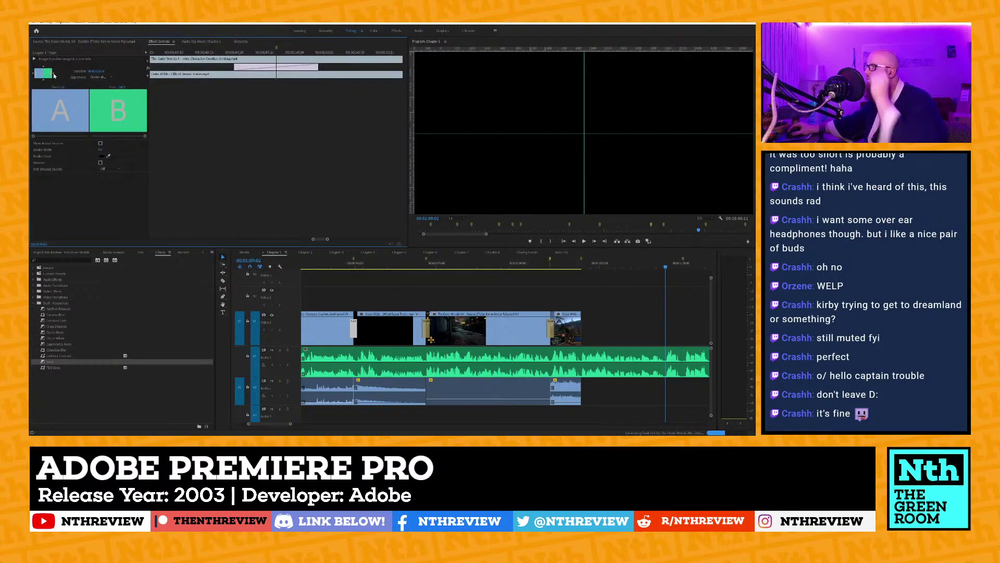
{"action": "left_click", "coordinate": [426, 328]}
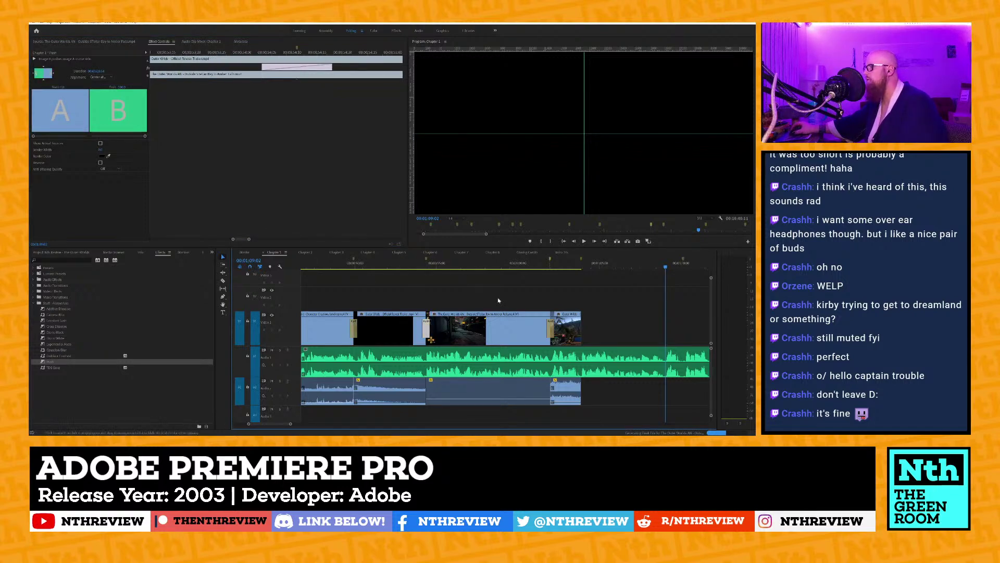
{"action": "left_click", "coordinate": [550, 328]}
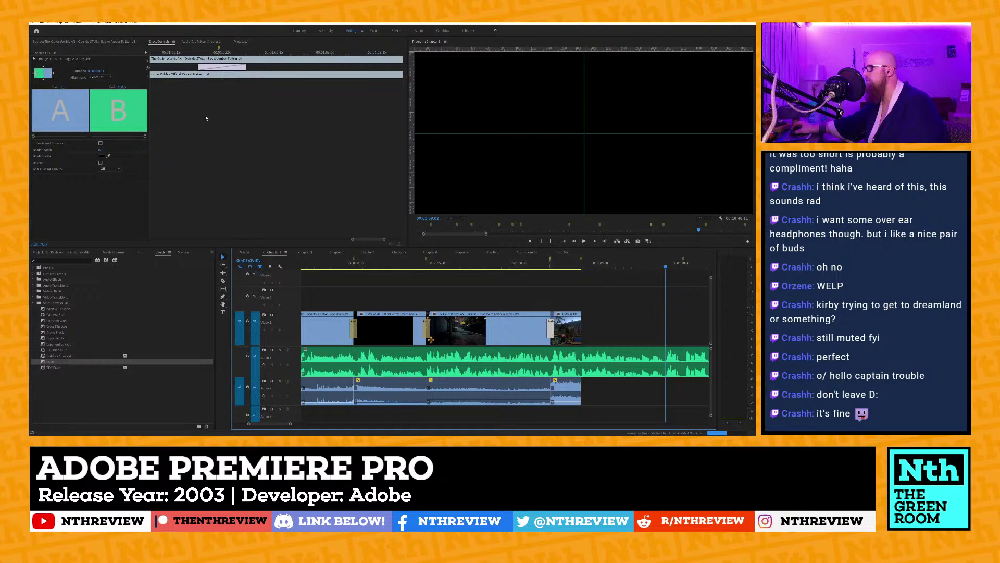
{"action": "left_click", "coordinate": [54, 76]}
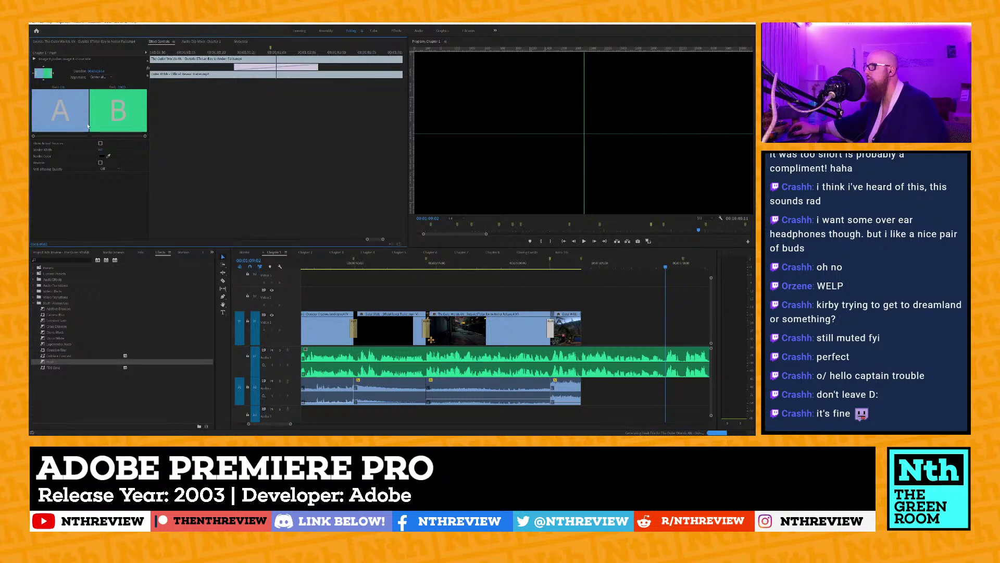
Play the first Push transition and slip the Outer Wilds title excerpt slightly so its logo appears earlier.
{"action": "left_click", "coordinate": [330, 267]}
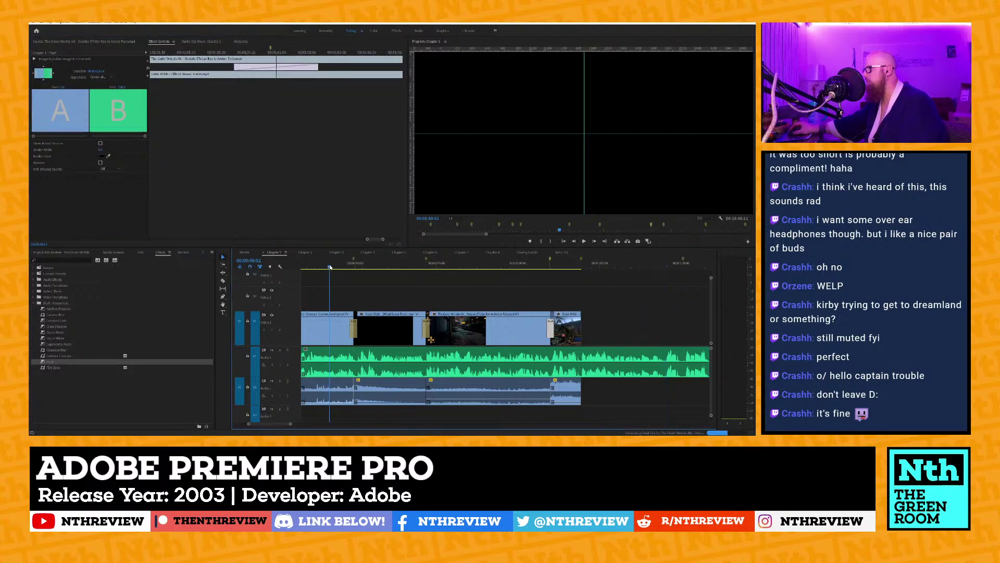
{"action": "key", "text": "space"}
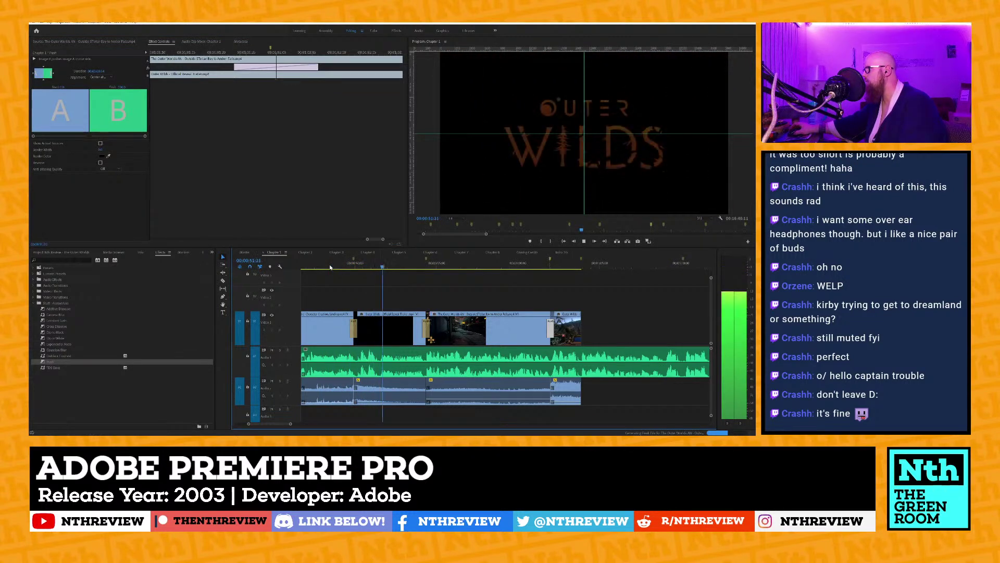
{"action": "key", "text": "y"}
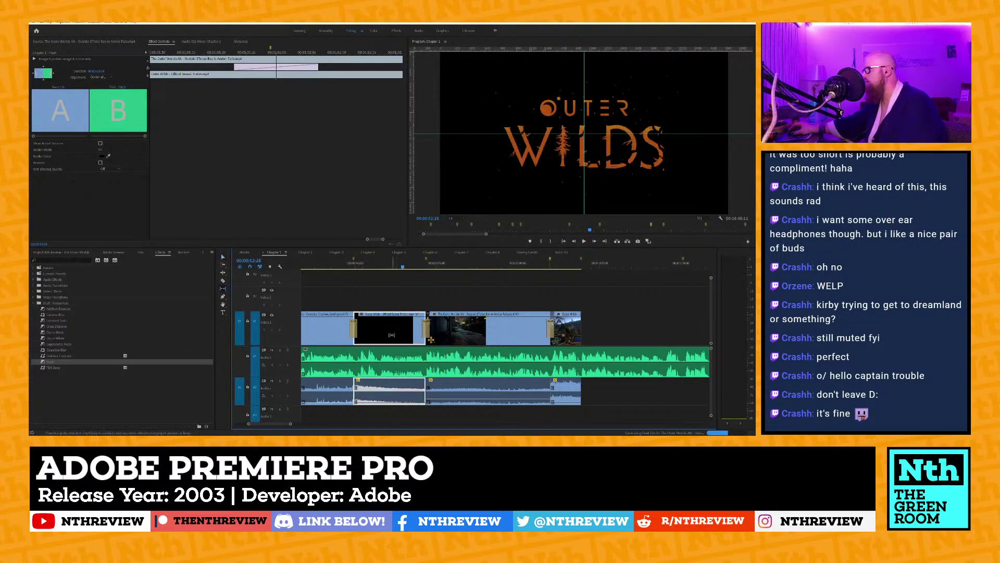
{"action": "mouse_move", "coordinate": [393, 336]}
{"action": "left_mouse_down"}
{"action": "mouse_move", "coordinate": [381, 334]}
{"action": "mouse_move", "coordinate": [390, 335]}
{"action": "left_mouse_up"}
Play back the slipped title excerpt and the Push transitions, continuing through the narration past the cockpit shot.
{"action": "left_click", "coordinate": [343, 265]}
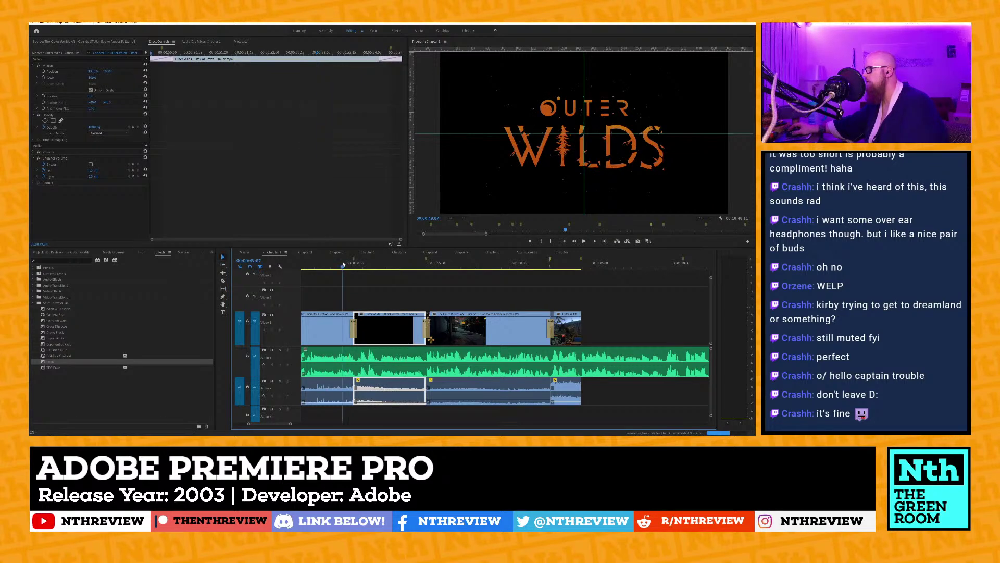
{"action": "key", "text": "space"}
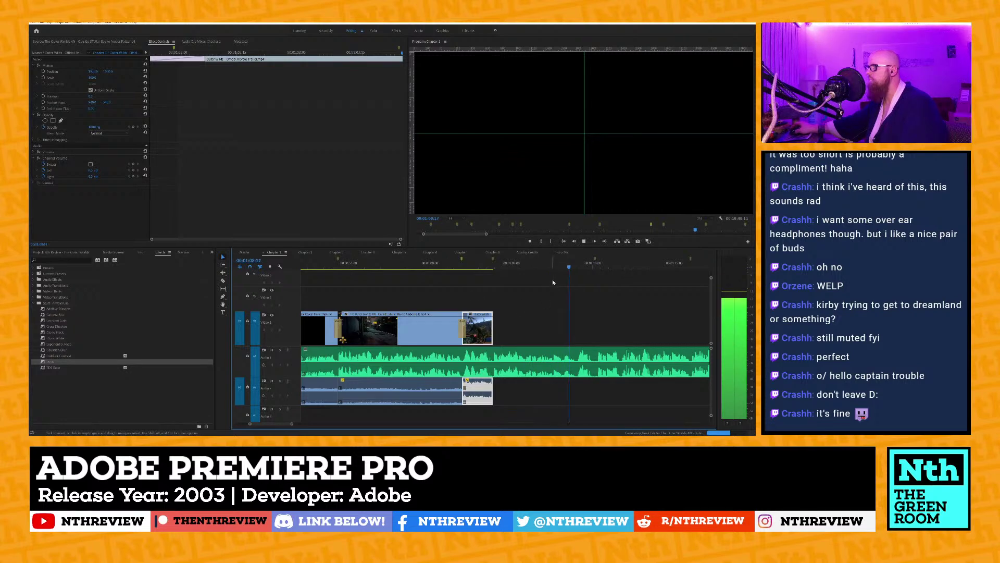
{"action": "key", "text": "space"}
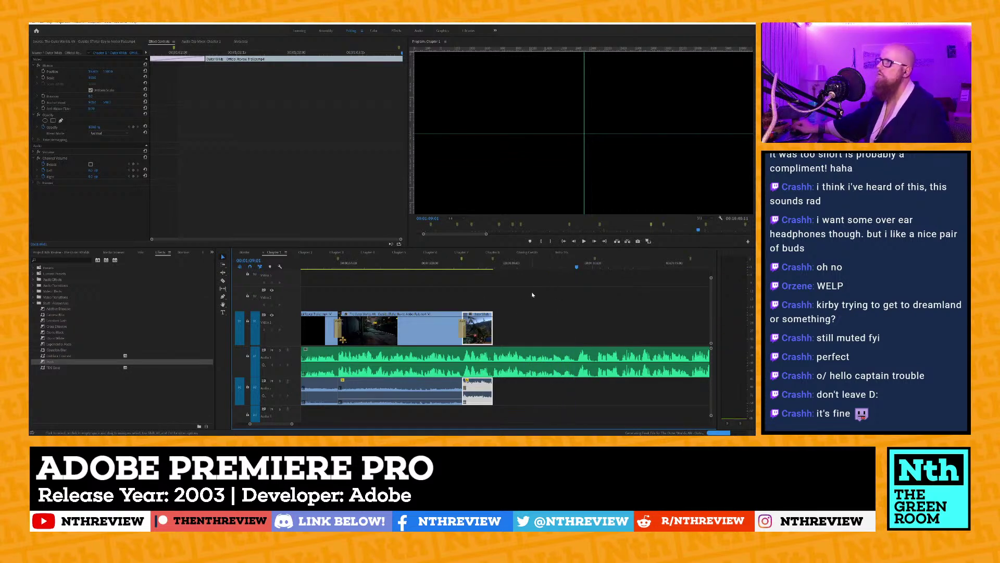
Switch to the Outer Worlds footage catalog in Google Docs and look through its timestamped entries for shots of the Unreliable.
{"action": "left_click", "coordinate": [98, 41]}
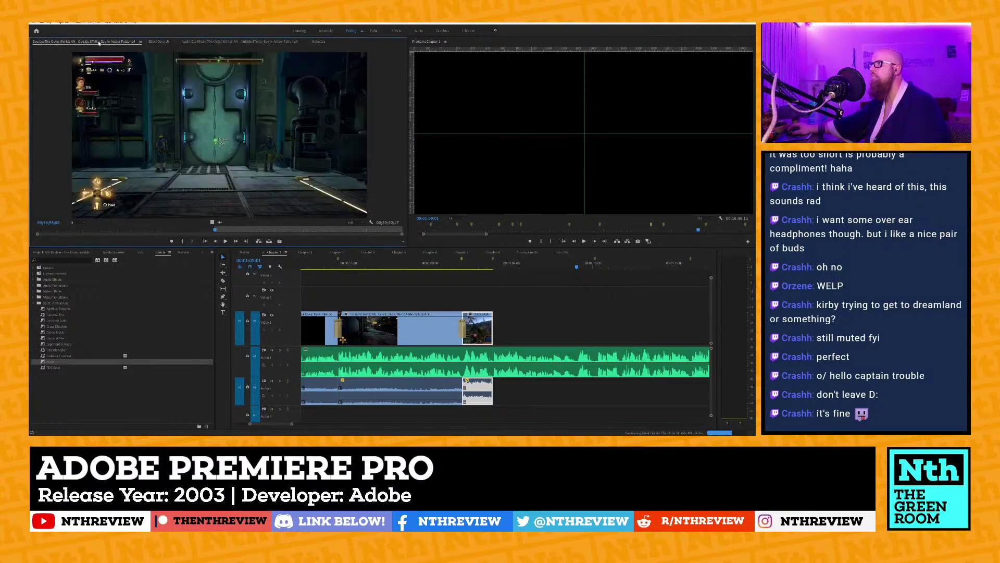
{"action": "mouse_move", "coordinate": [29, 80]}
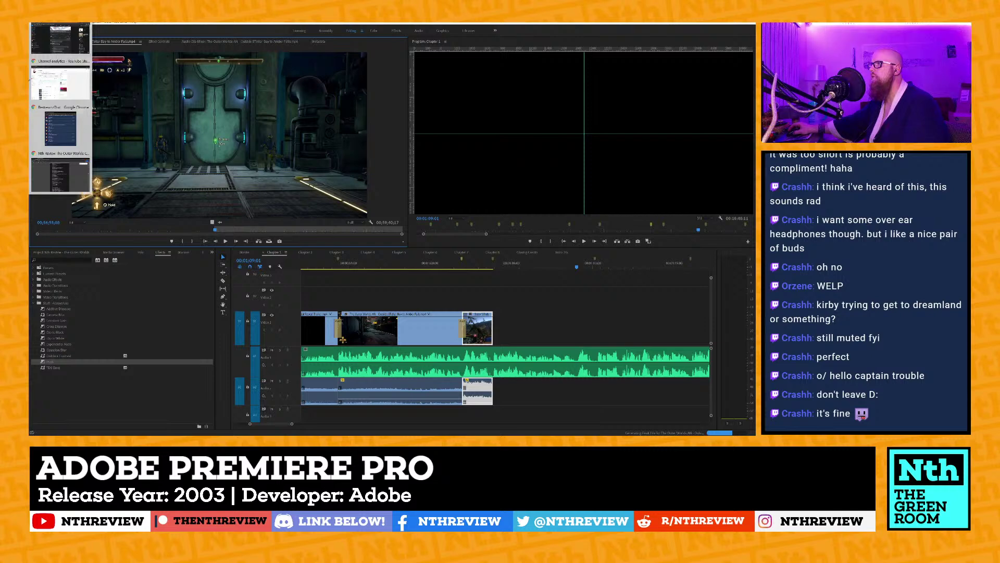
{"action": "left_click", "coordinate": [65, 172]}
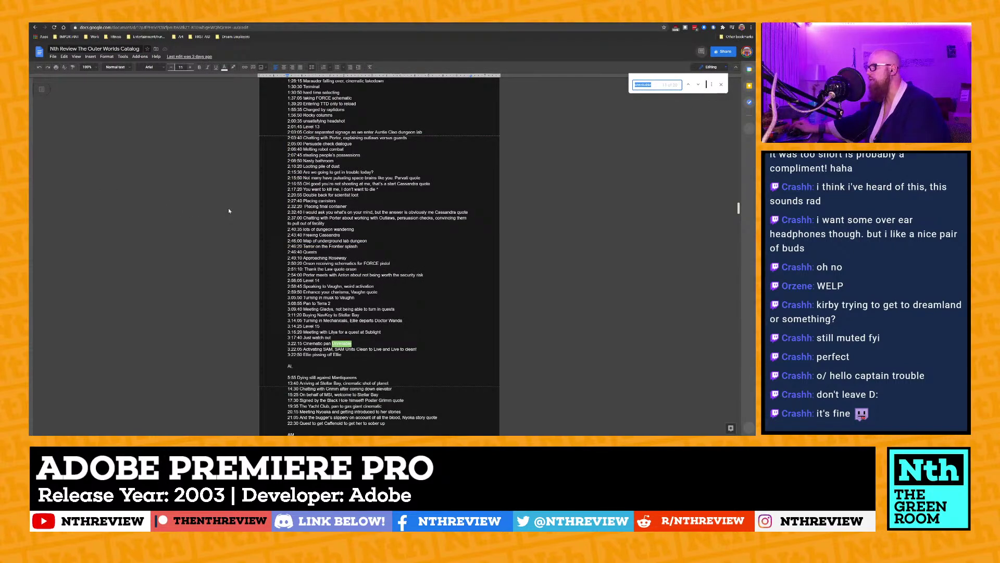
{"action": "key", "text": "shift+Return"}
{"action": "scroll", "coordinate": [380, 255], "scroll_direction": "up", "scroll_amount": 15}
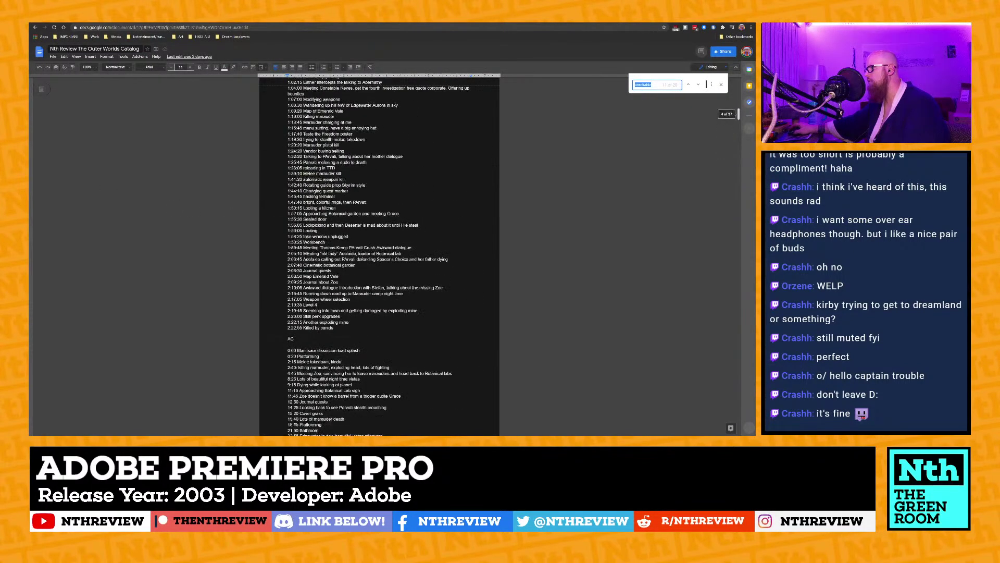
{"action": "scroll", "coordinate": [379, 255], "scroll_direction": "up", "scroll_amount": 2}
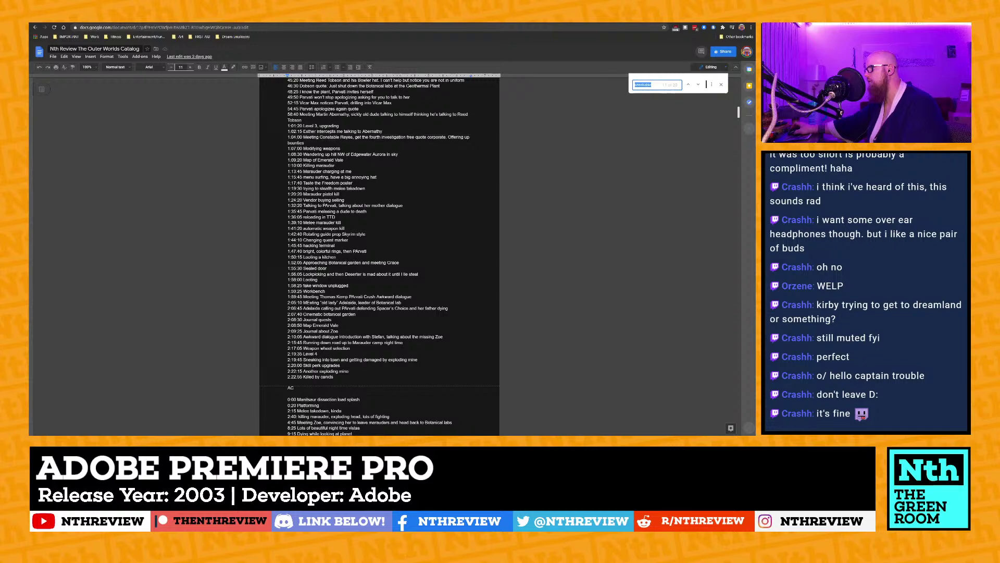
{"action": "scroll", "coordinate": [379, 256], "scroll_direction": "down", "scroll_amount": 20}
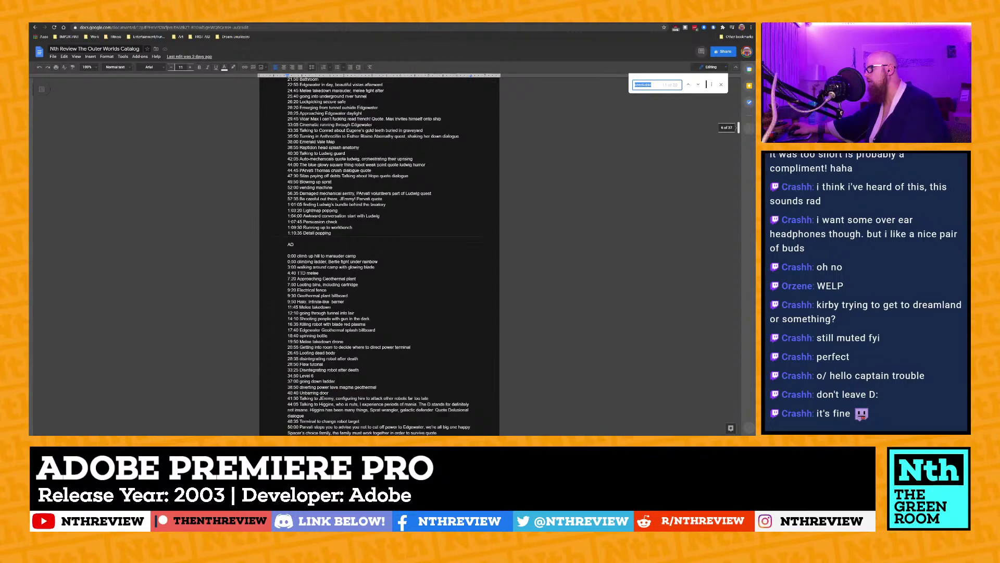
{"action": "scroll", "coordinate": [379, 255], "scroll_direction": "down", "scroll_amount": 4}
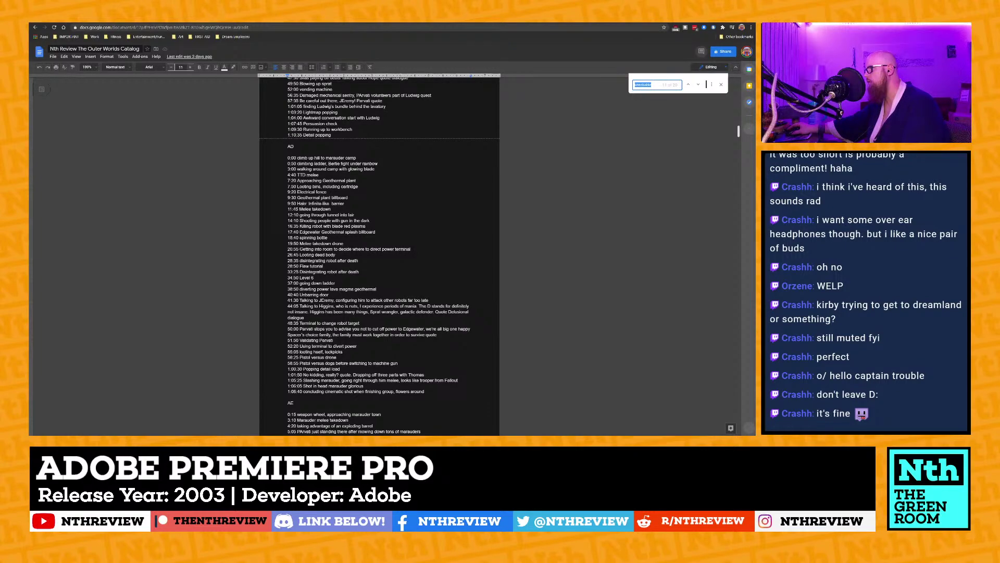
{"action": "scroll", "coordinate": [379, 256], "scroll_direction": "down", "scroll_amount": 10}
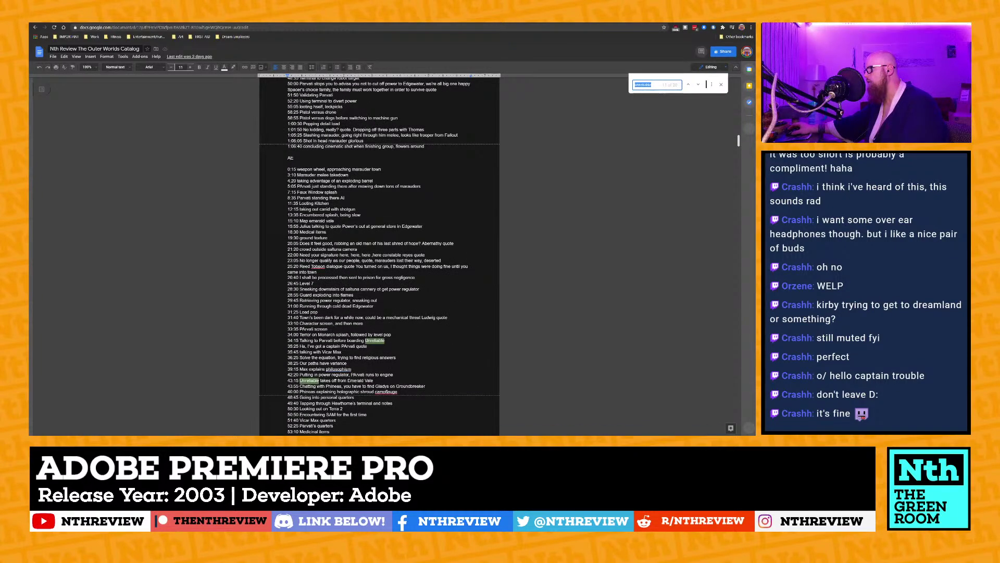
{"action": "scroll", "coordinate": [379, 256], "scroll_direction": "down", "scroll_amount": 15}
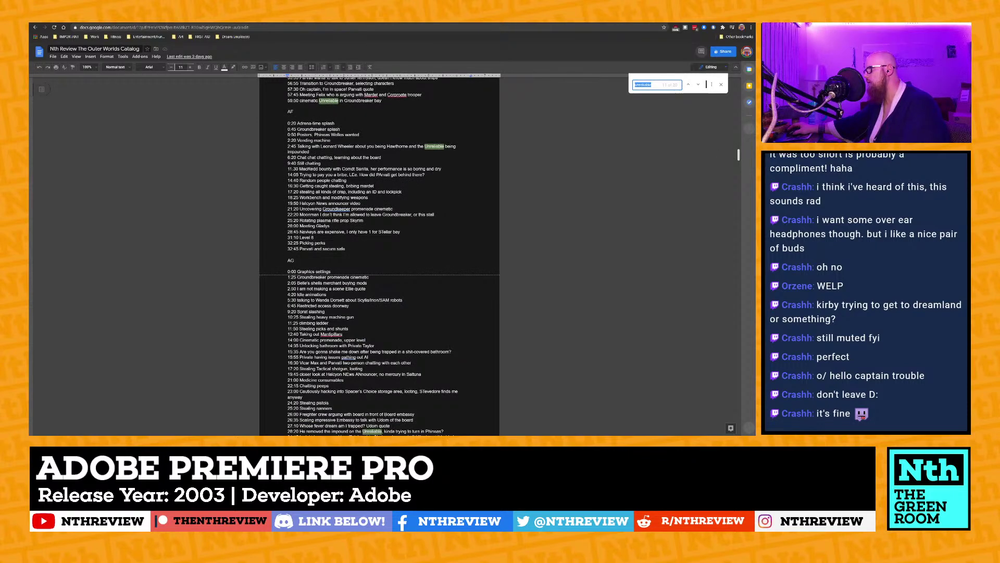
{"action": "scroll", "coordinate": [379, 255], "scroll_direction": "up", "scroll_amount": 2}
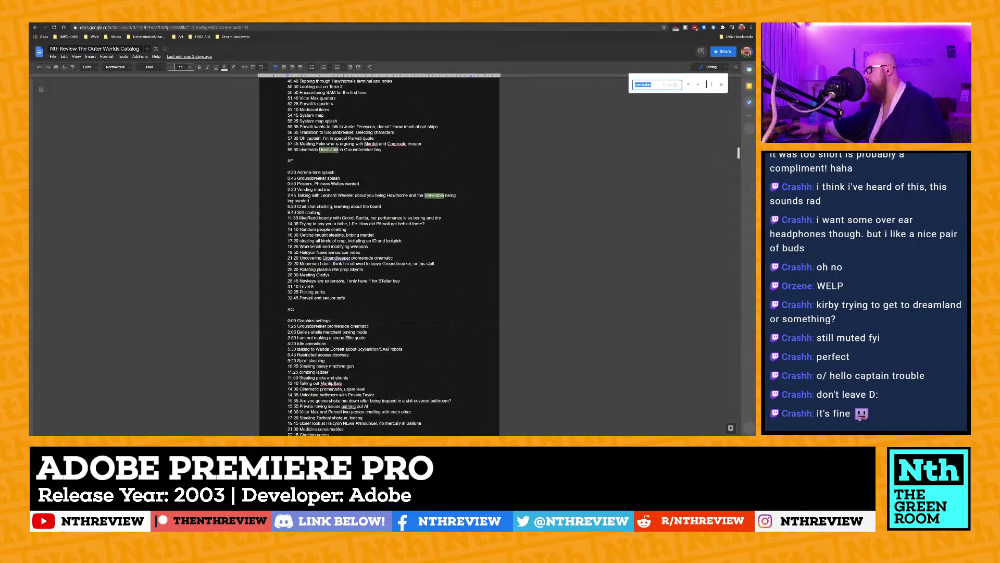
{"action": "scroll", "coordinate": [379, 255], "scroll_direction": "up", "scroll_amount": 4}
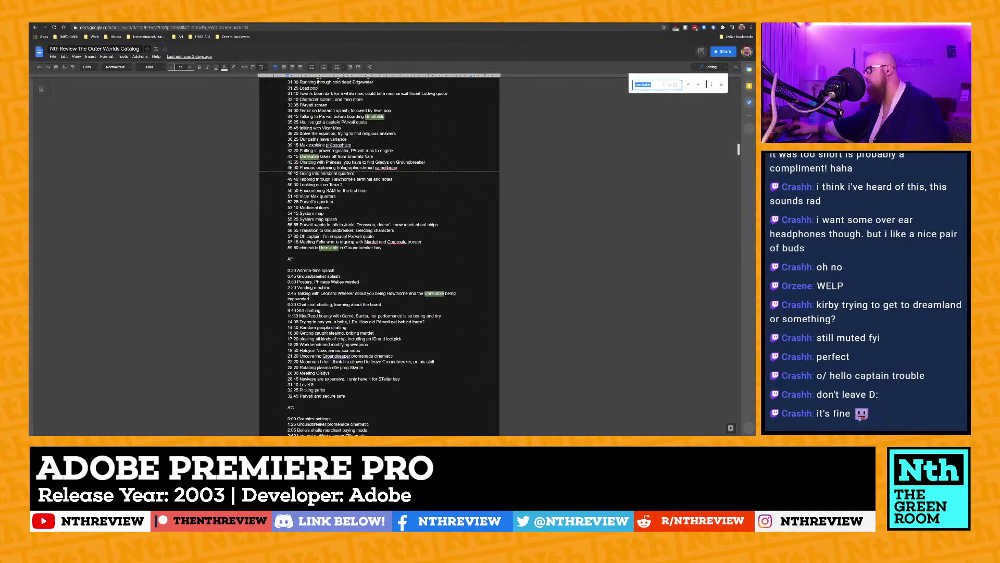
{"action": "left_click", "coordinate": [361, 248]}
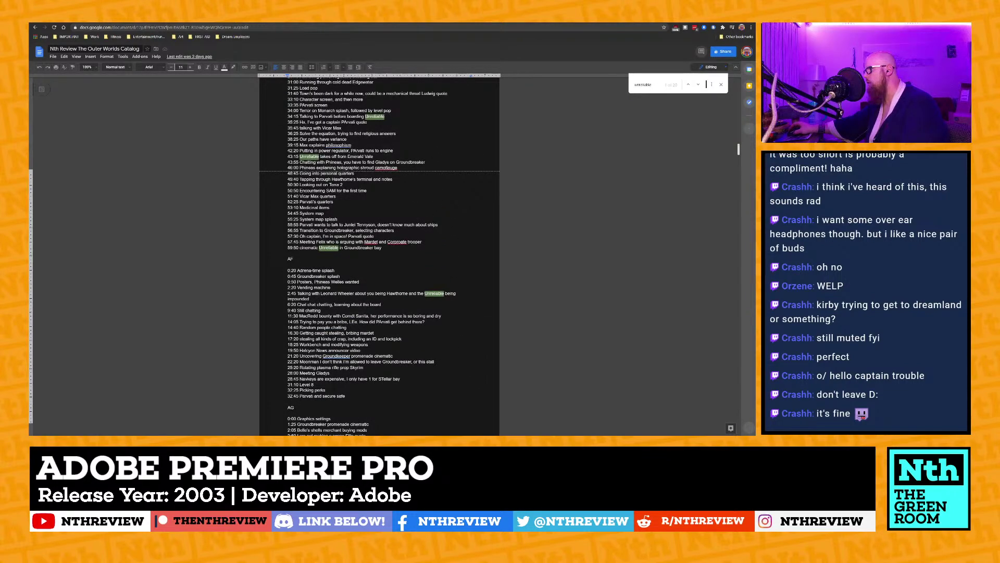
{"action": "scroll", "coordinate": [361, 248], "scroll_direction": "up", "scroll_amount": 4}
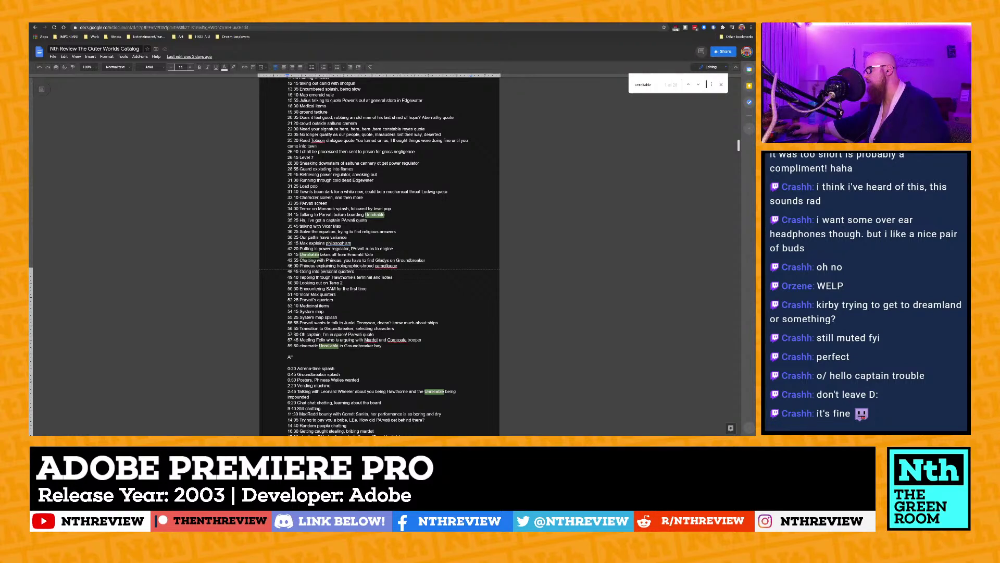
{"action": "left_click", "coordinate": [319, 237]}
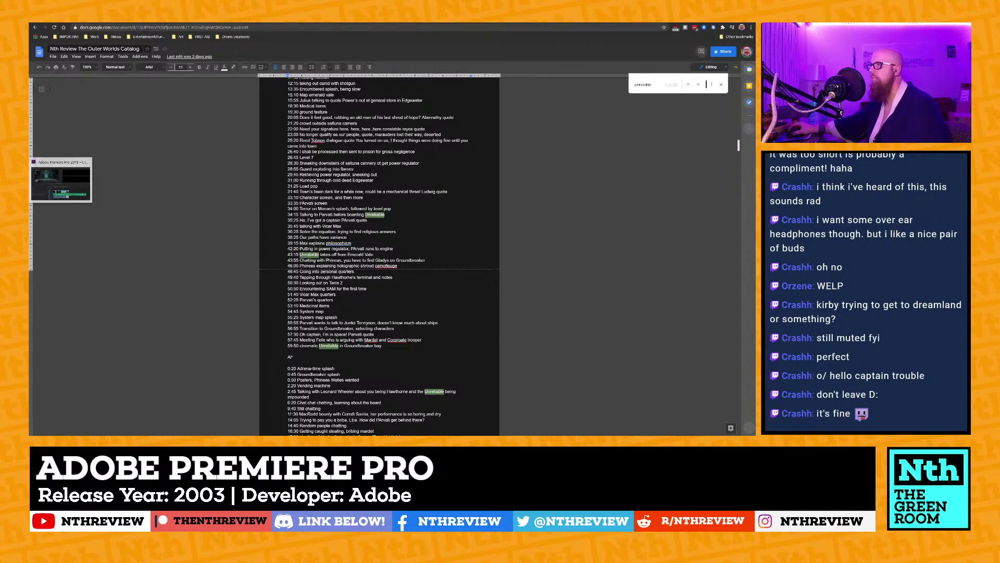
Return to Premiere Pro, load the gameplay recording covering the arrival at Groundbreaker as the source, and go back to Chapter 1's earlier clips.
{"action": "left_click", "coordinate": [54, 187]}
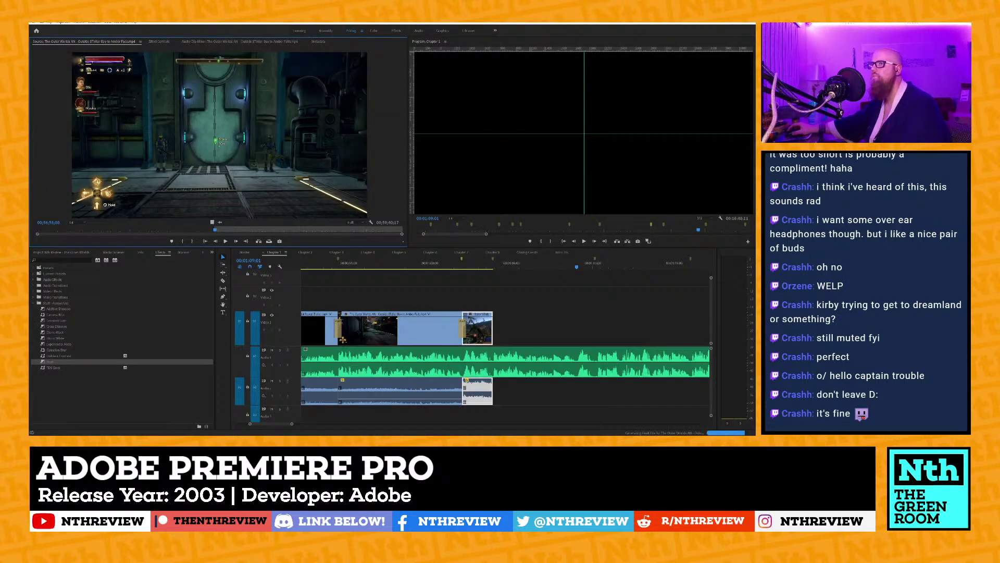
{"action": "mouse_move", "coordinate": [29, 110]}
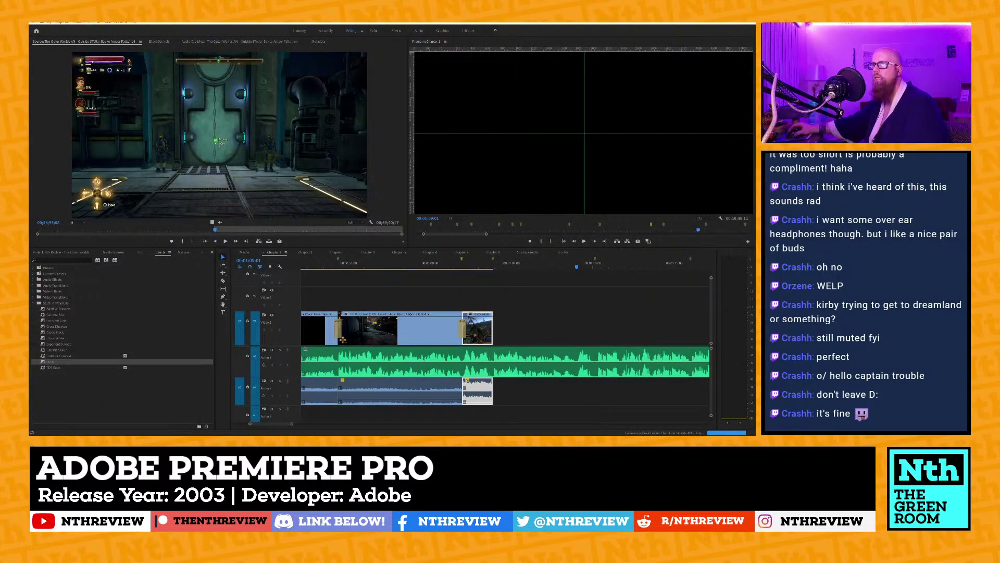
{"action": "left_click", "coordinate": [219, 150]}
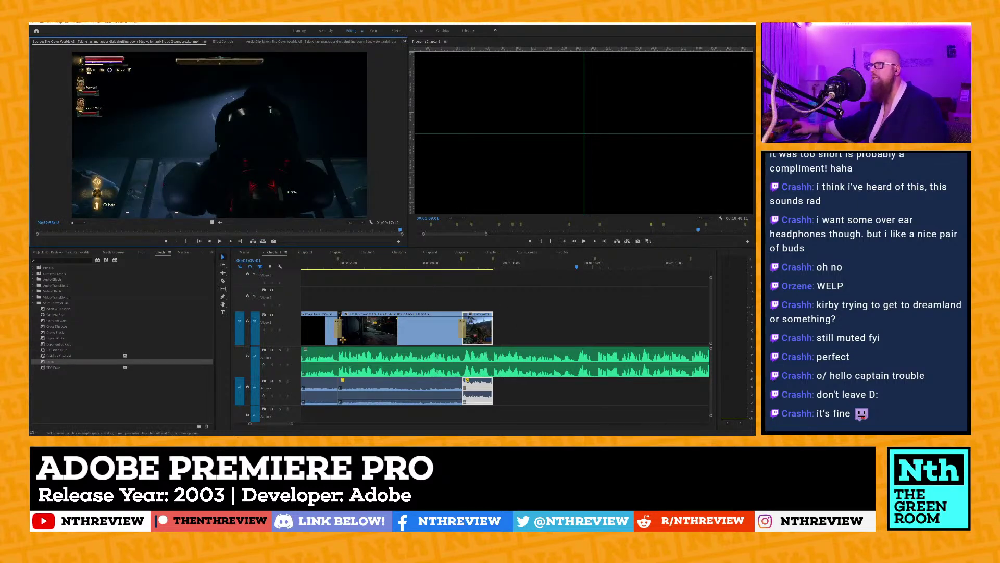
{"action": "scroll", "coordinate": [336, 283], "scroll_direction": "up", "scroll_amount": 5}
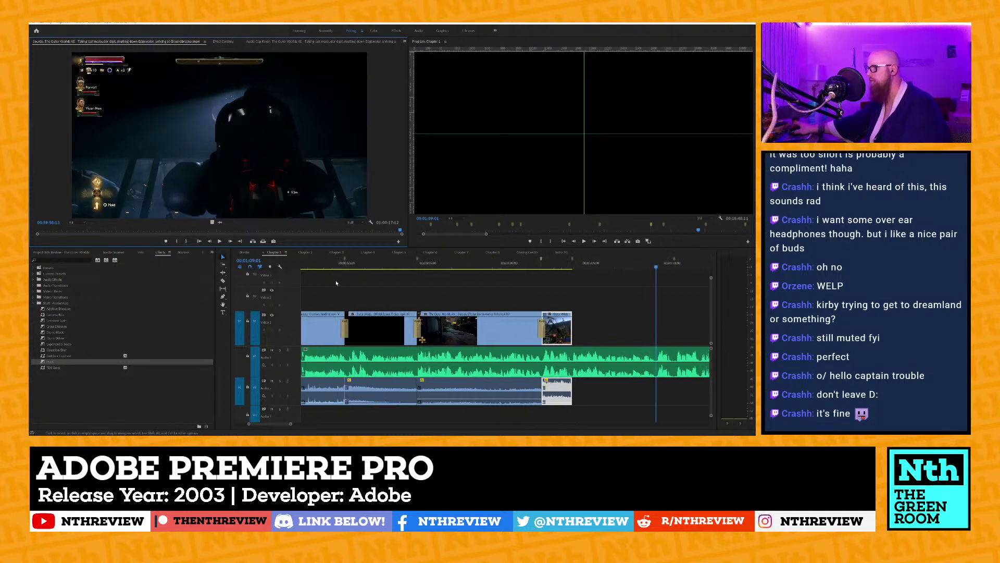
{"action": "scroll", "coordinate": [336, 283], "scroll_direction": "up", "scroll_amount": 5}
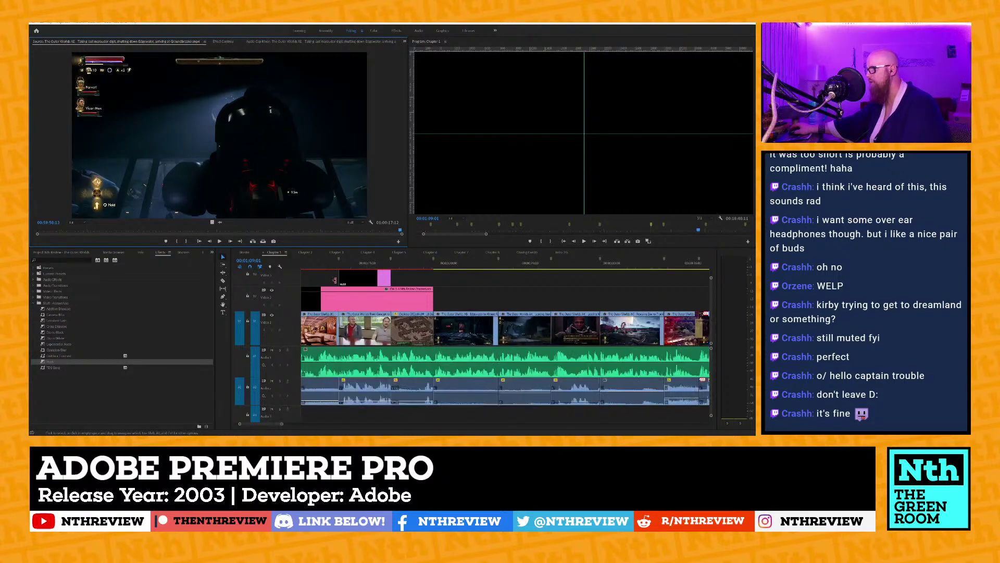
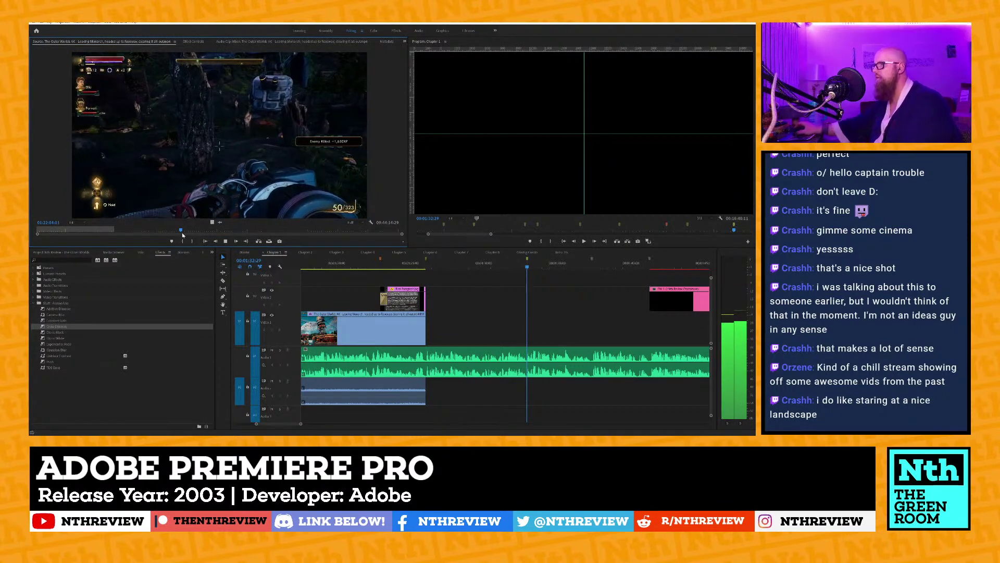
Scrub back through the Monarch gameplay recording to the quest journal and preview the footage around it.
{"action": "left_click_drag", "start_coordinate": [183, 232], "coordinate": [170, 231]}
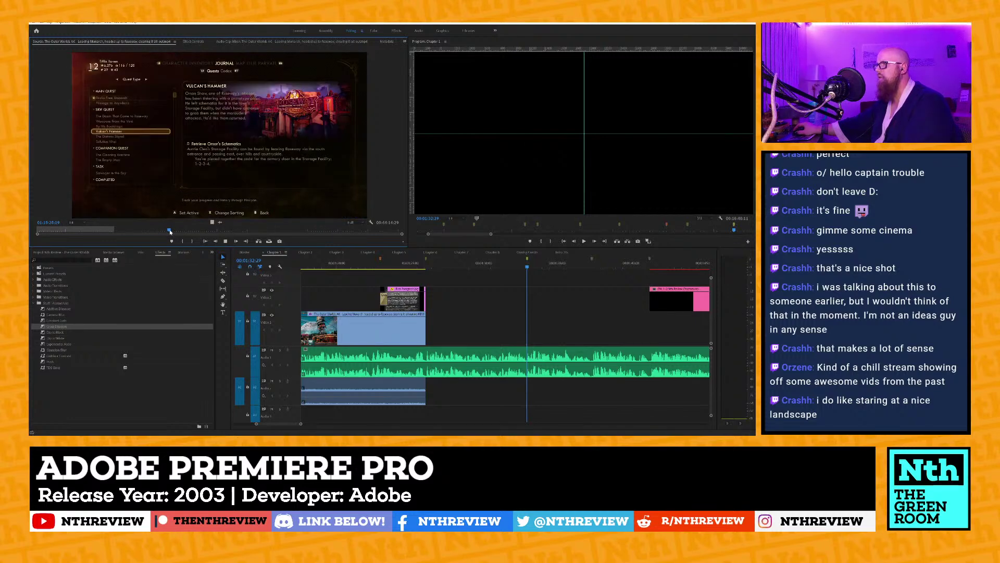
{"action": "key", "text": "space"}
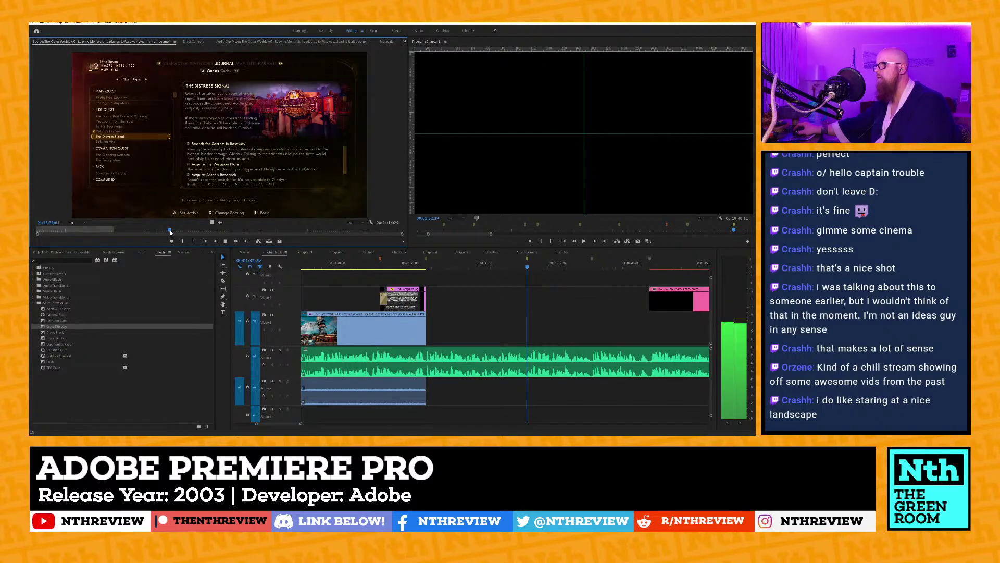
{"action": "left_click_drag", "start_coordinate": [171, 231], "coordinate": [174, 231]}
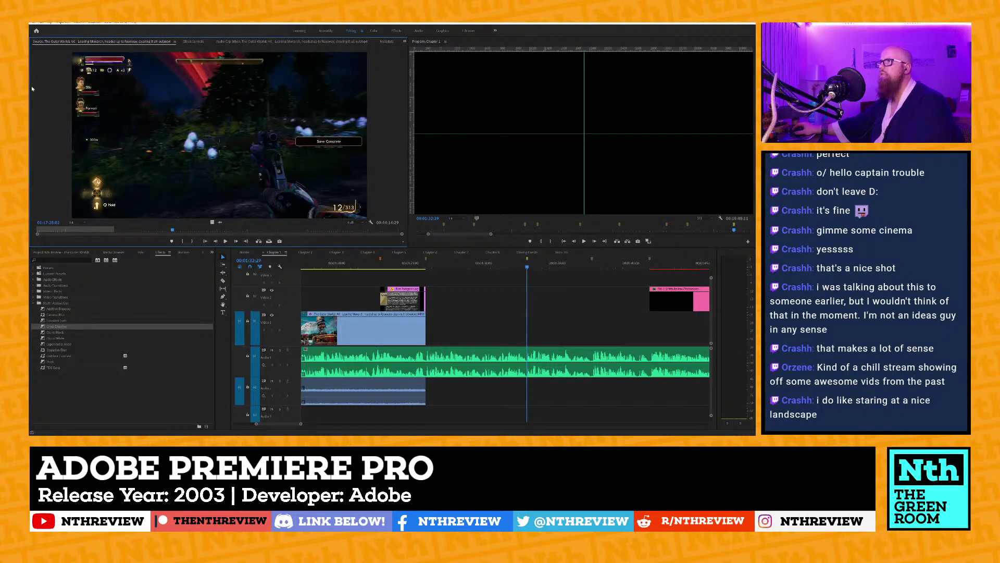
Switch to the Outer Worlds review script in Google Docs and skim it from Chapter 1 through the Conclusion and back to the beginning.
{"action": "left_click", "coordinate": [60, 117]}
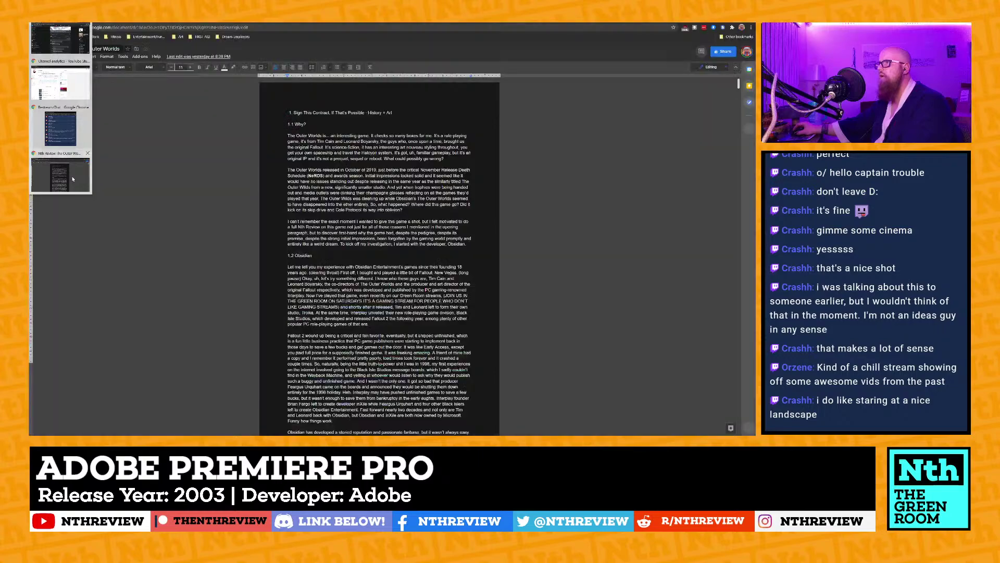
{"action": "key", "text": "ctrl+Tab"}
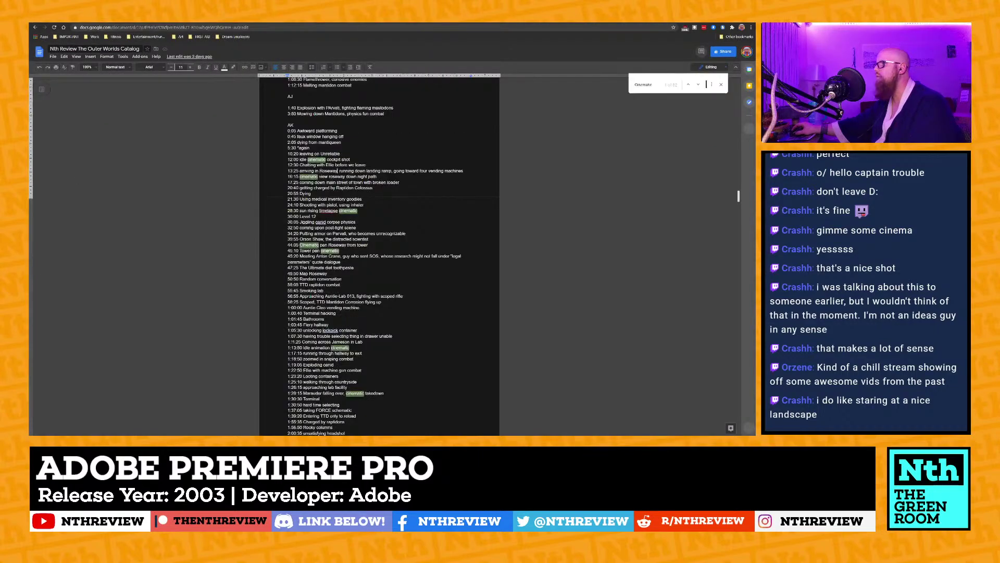
{"action": "key", "text": "ctrl+shift+Tab"}
{"action": "scroll", "coordinate": [379, 255], "scroll_direction": "down", "scroll_amount": 20}
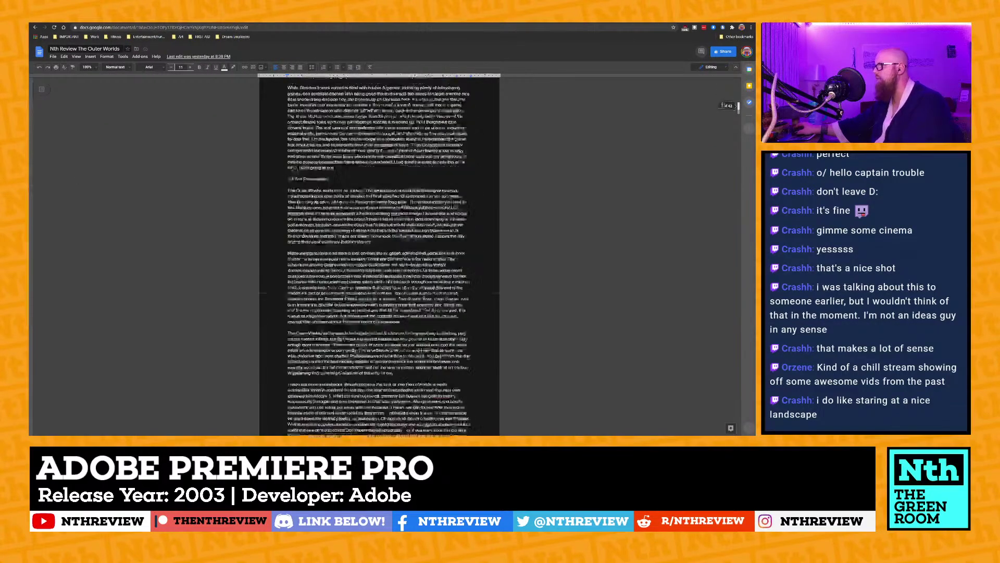
{"action": "scroll", "coordinate": [379, 255], "scroll_direction": "down", "scroll_amount": 20}
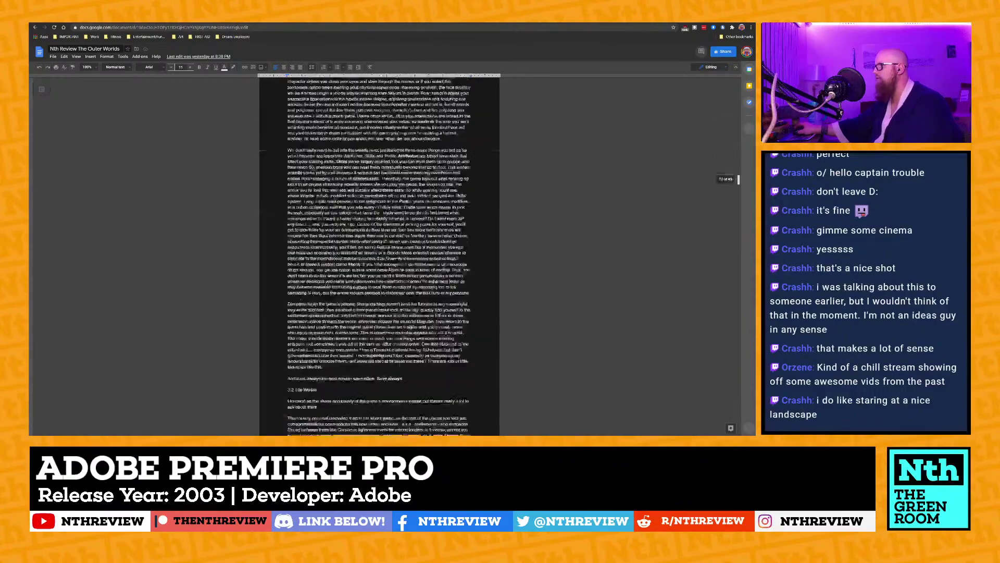
{"action": "scroll", "coordinate": [379, 255], "scroll_direction": "down", "scroll_amount": 8}
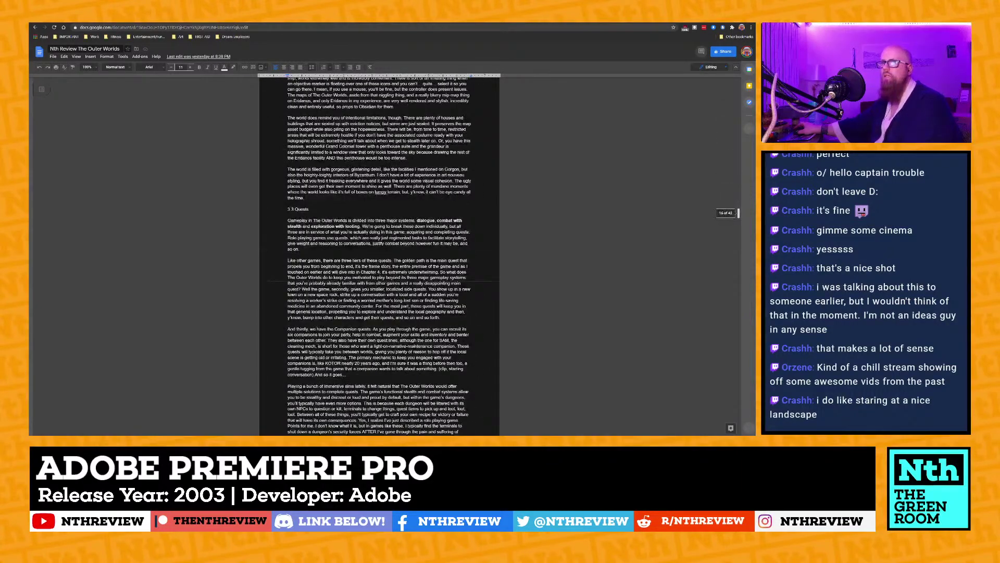
{"action": "scroll", "coordinate": [380, 256], "scroll_direction": "down", "scroll_amount": 20}
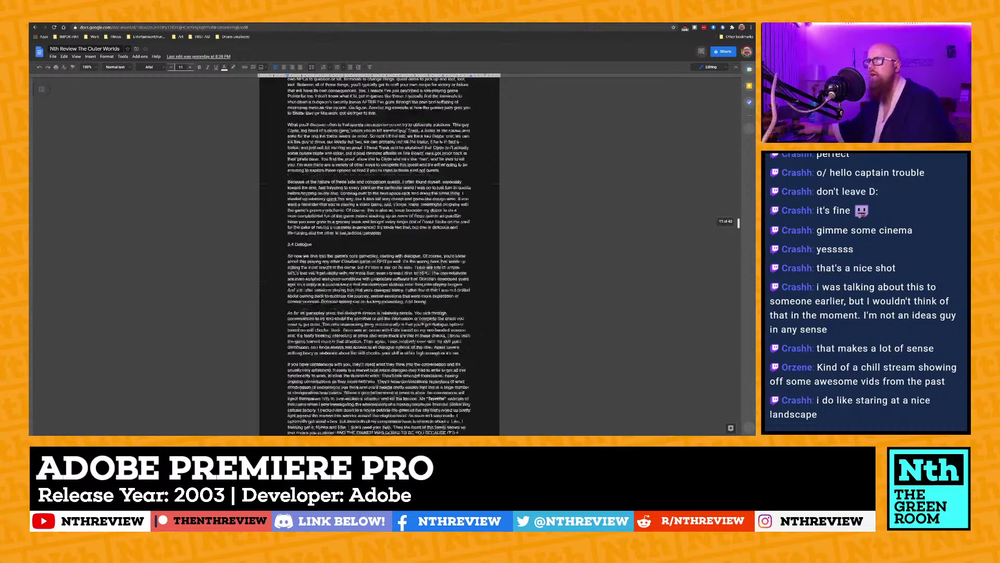
{"action": "scroll", "coordinate": [380, 255], "scroll_direction": "down", "scroll_amount": 20}
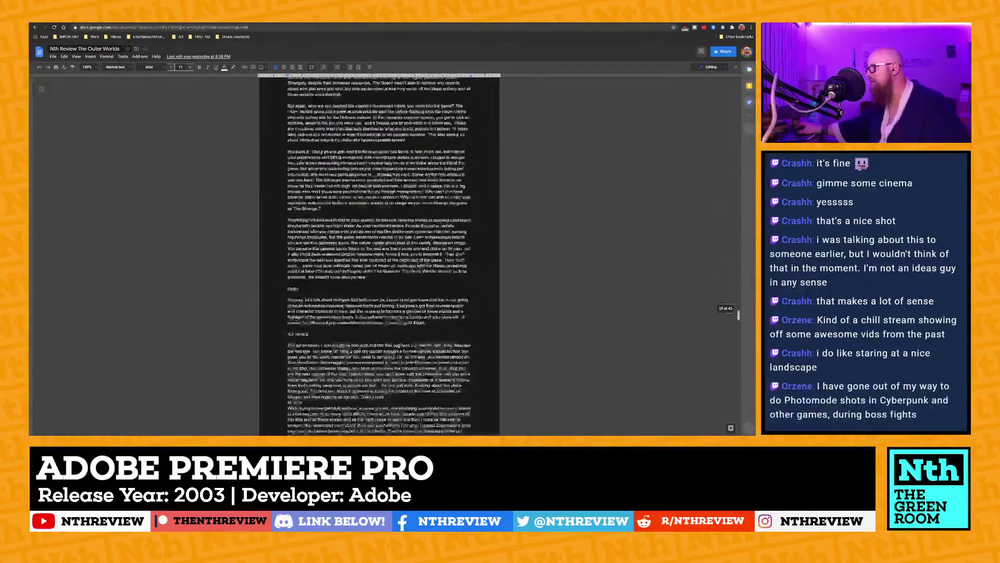
{"action": "scroll", "coordinate": [379, 255], "scroll_direction": "down", "scroll_amount": 10}
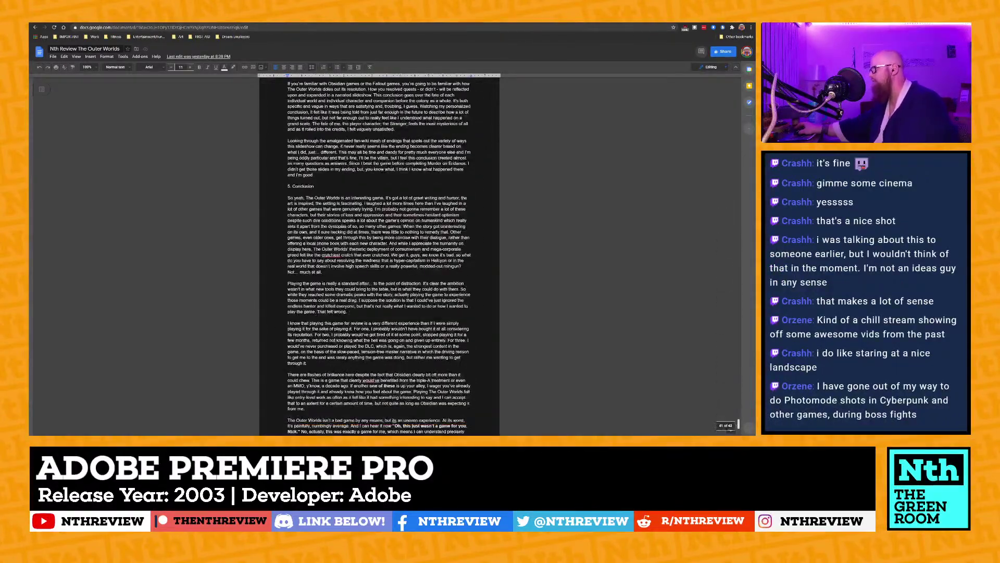
{"action": "scroll", "coordinate": [379, 255], "scroll_direction": "up", "scroll_amount": 20}
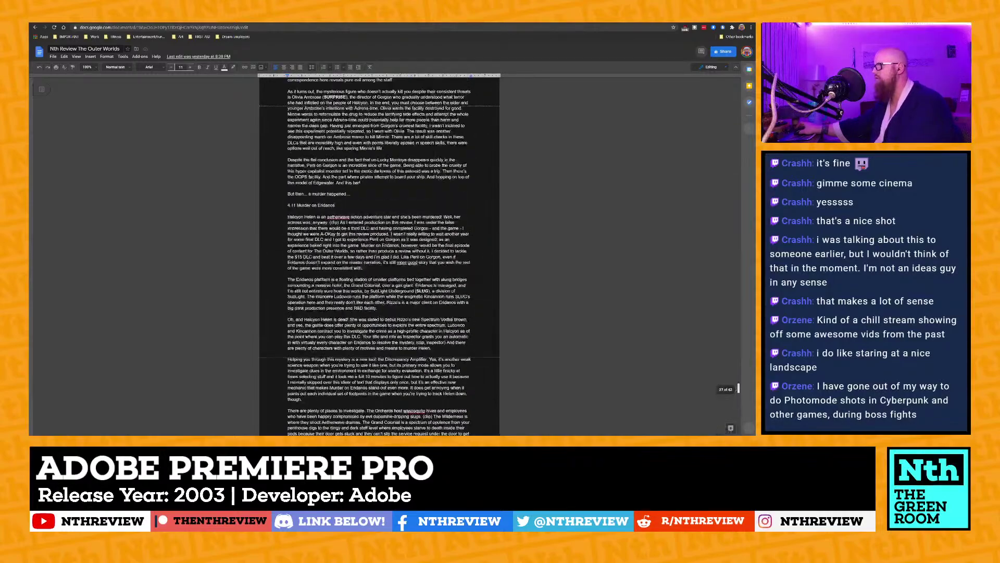
{"action": "scroll", "coordinate": [380, 256], "scroll_direction": "up", "scroll_amount": 20}
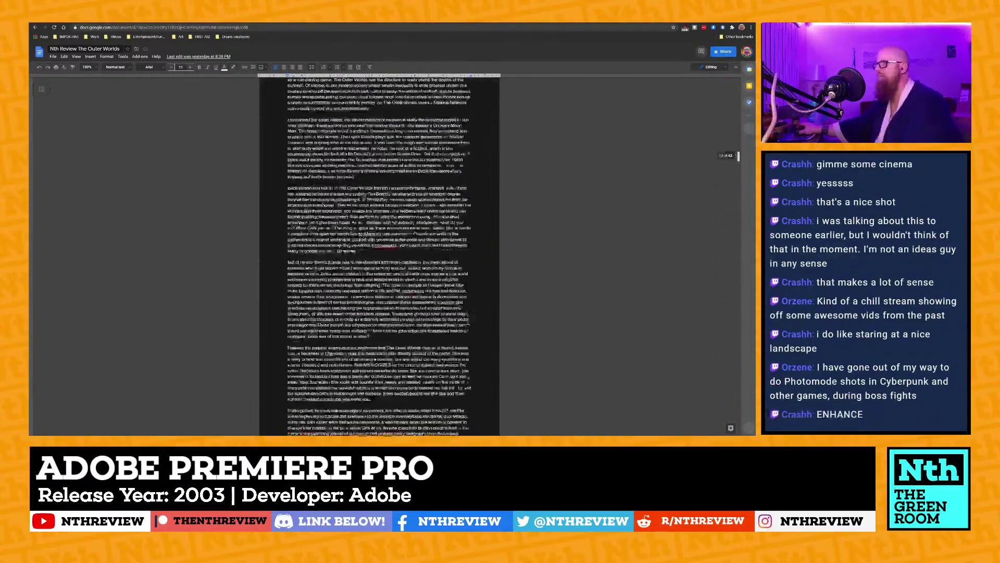
{"action": "scroll", "coordinate": [379, 256], "scroll_direction": "up", "scroll_amount": 15}
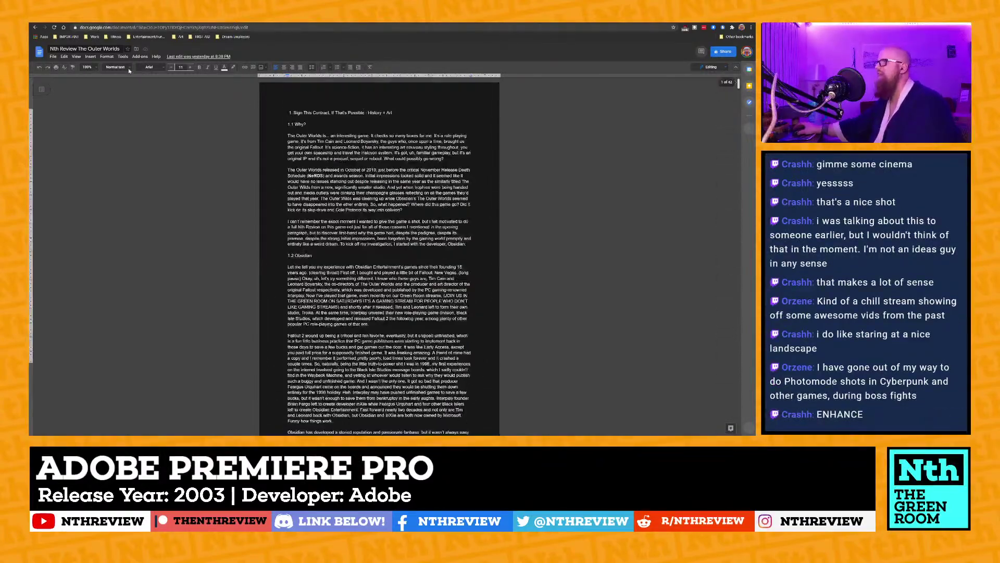
Set the review script's display zoom to 150%.
{"action": "left_click", "coordinate": [76, 56]}
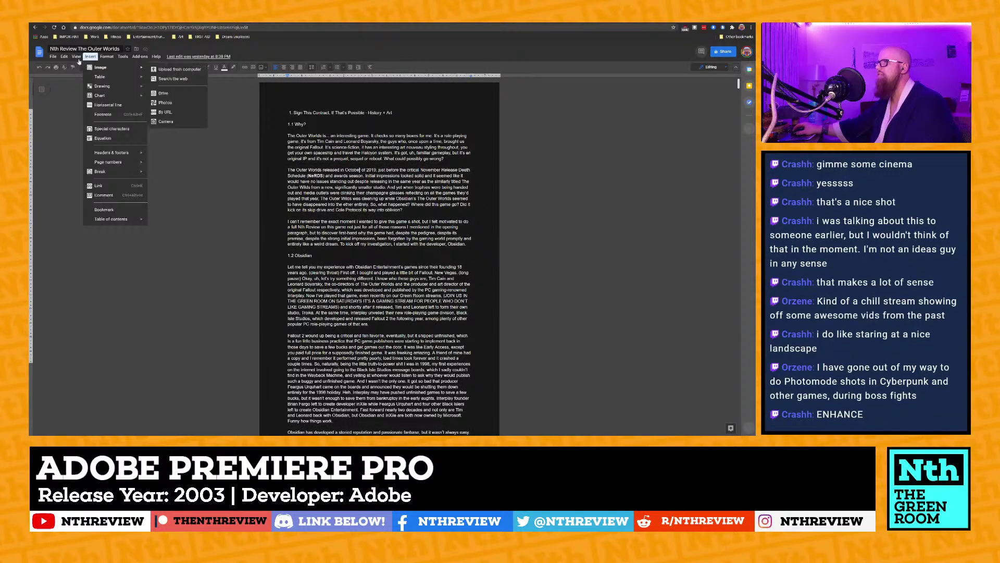
{"action": "left_click", "coordinate": [179, 52]}
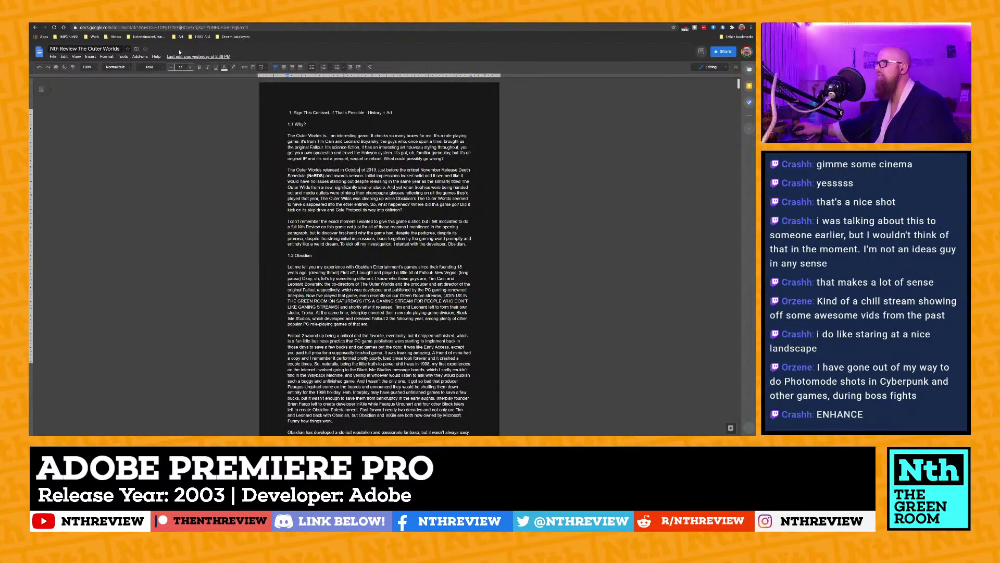
{"action": "left_click", "coordinate": [96, 67]}
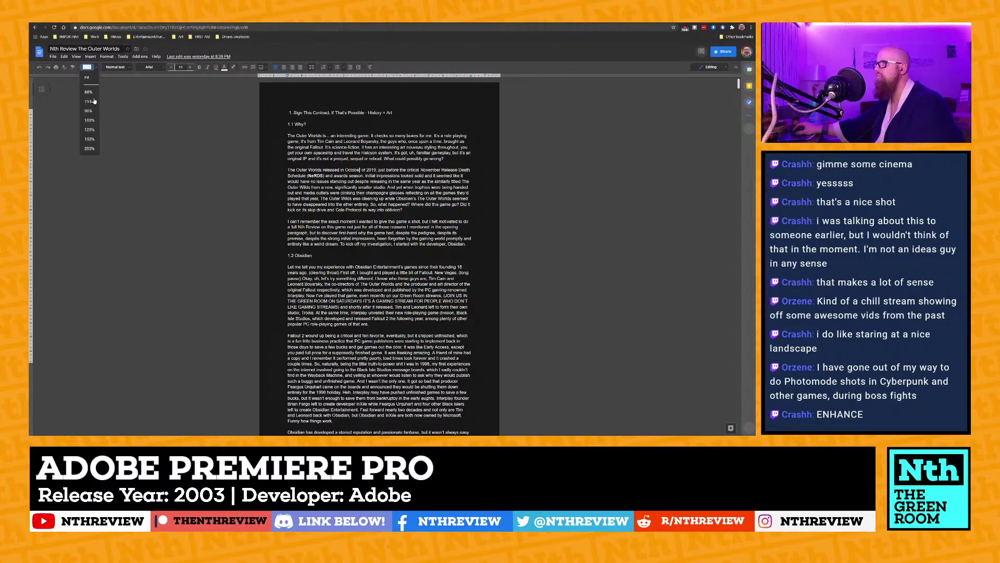
{"action": "left_click", "coordinate": [90, 139]}
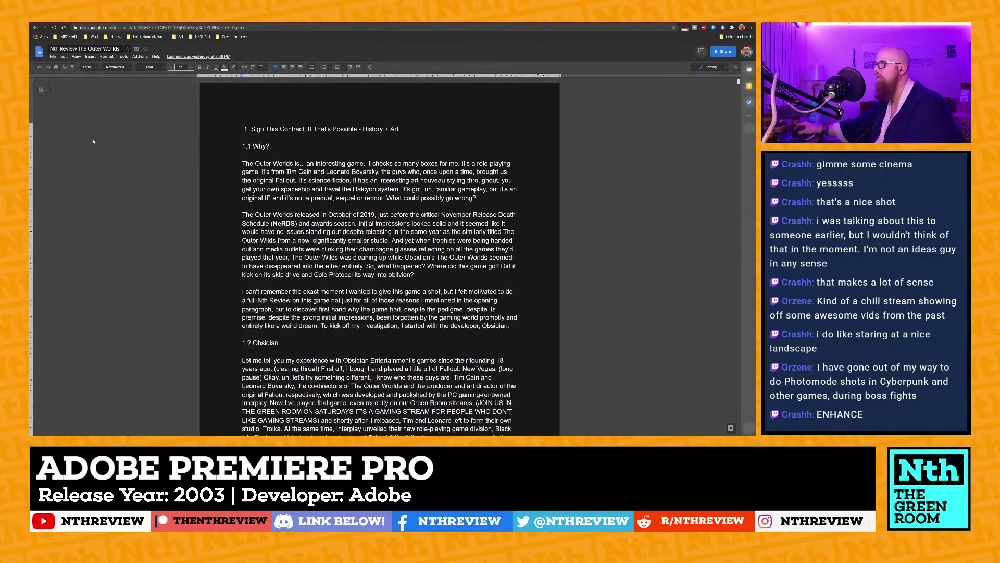
Look through the enlarged script past the Combat section to the companion passages on Vicar Max and Ellie.
{"action": "scroll", "coordinate": [379, 255], "scroll_direction": "down", "scroll_amount": 15}
{"action": "scroll", "coordinate": [379, 255], "scroll_direction": "down", "scroll_amount": 20}
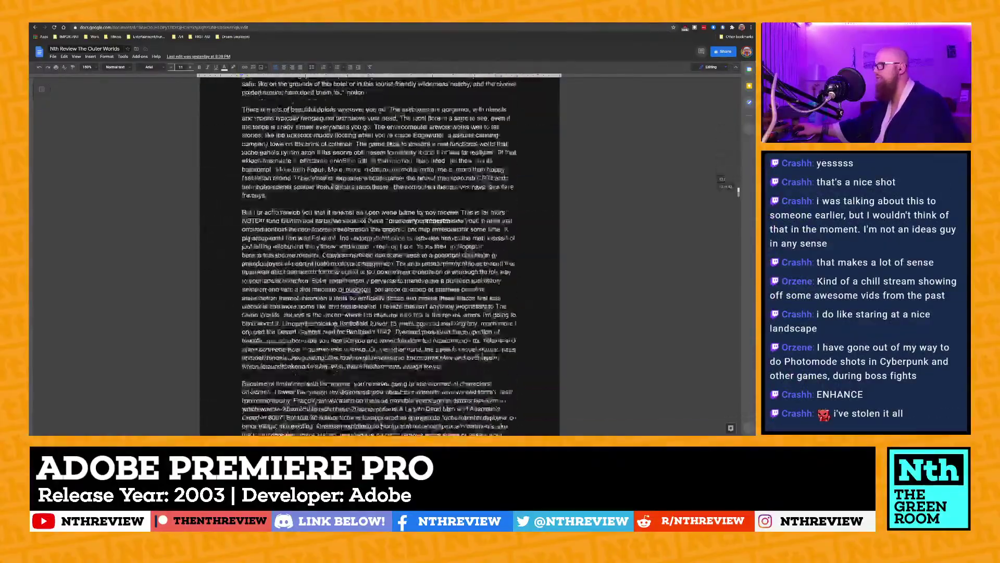
{"action": "scroll", "coordinate": [380, 255], "scroll_direction": "down", "scroll_amount": 20}
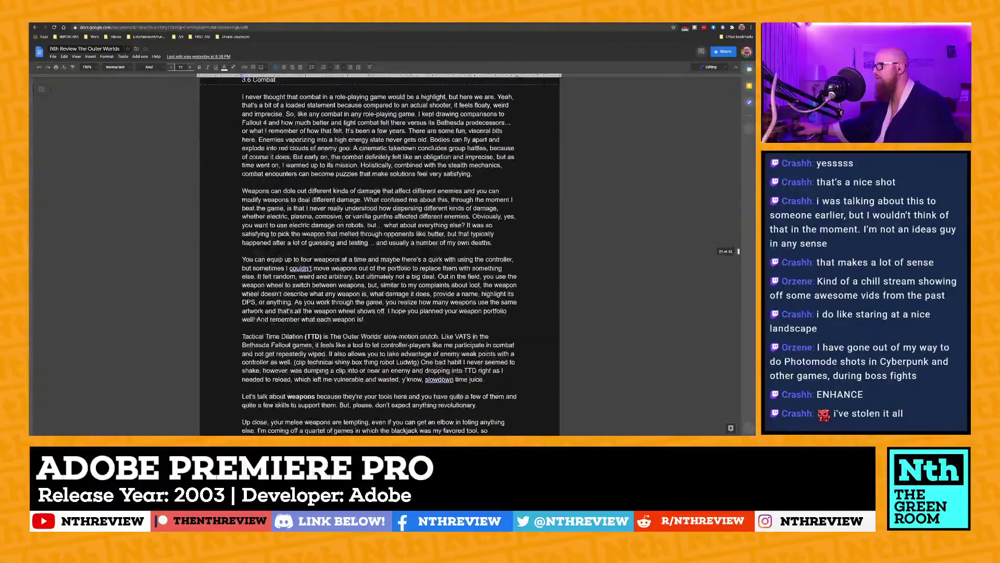
{"action": "scroll", "coordinate": [379, 255], "scroll_direction": "down", "scroll_amount": 20}
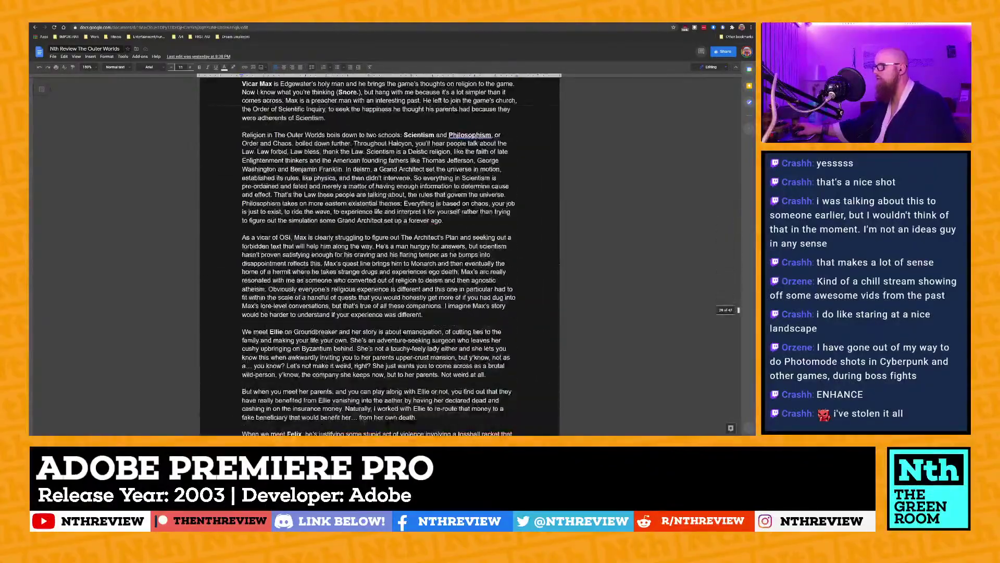
Skim the Outer Worlds review script through to its closing recommendation, then return to the opening section.
{"action": "scroll", "coordinate": [379, 255], "scroll_direction": "down", "scroll_amount": 20}
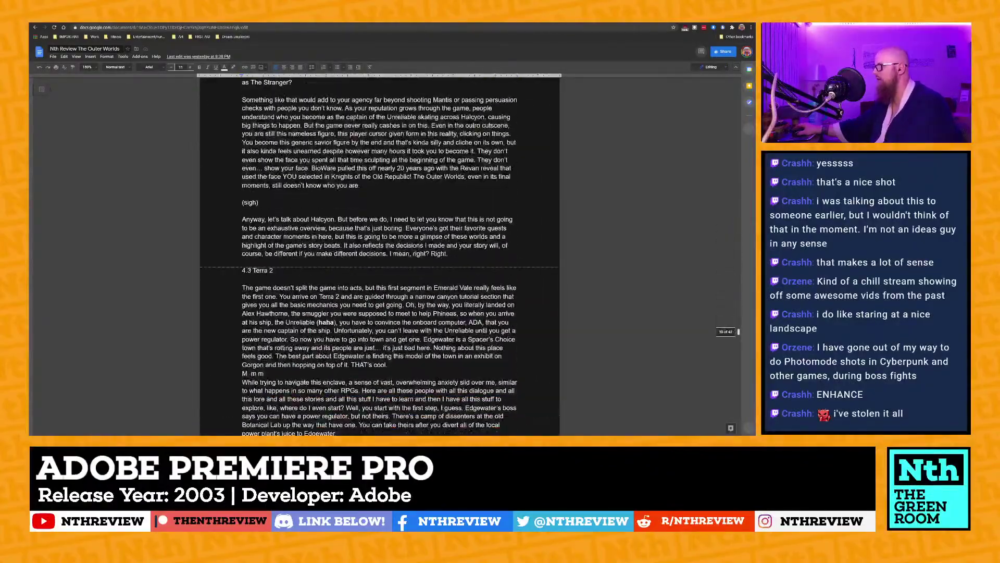
{"action": "scroll", "coordinate": [379, 256], "scroll_direction": "down", "scroll_amount": 20}
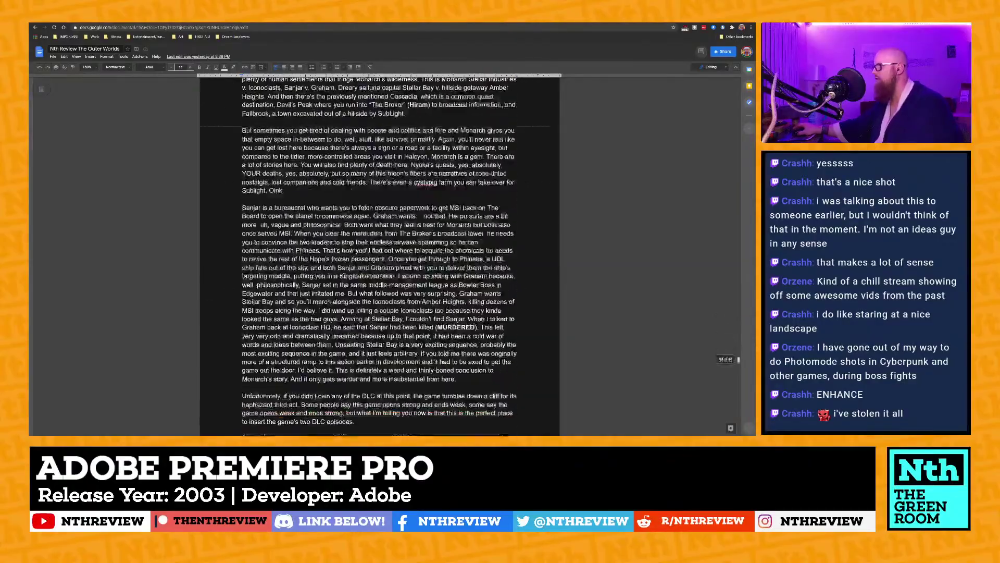
{"action": "scroll", "coordinate": [379, 255], "scroll_direction": "down", "scroll_amount": 20}
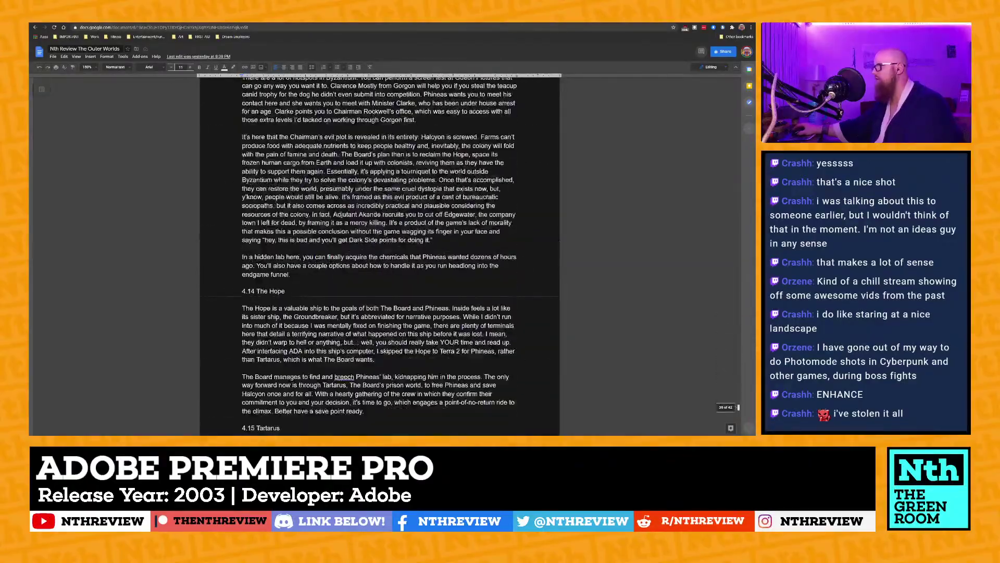
{"action": "scroll", "coordinate": [453, 295], "scroll_direction": "down", "scroll_amount": 10}
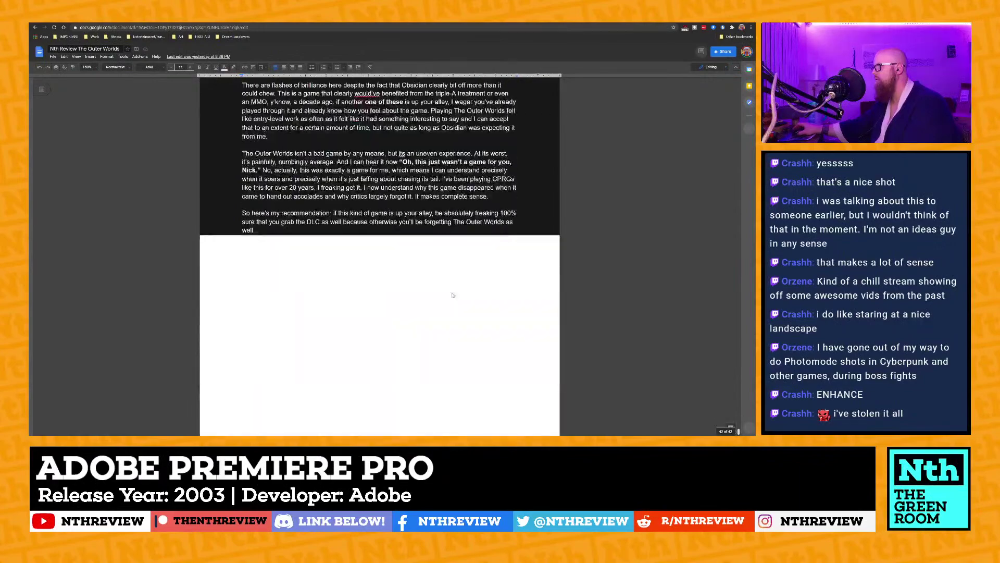
{"action": "scroll", "coordinate": [453, 295], "scroll_direction": "up", "scroll_amount": 20}
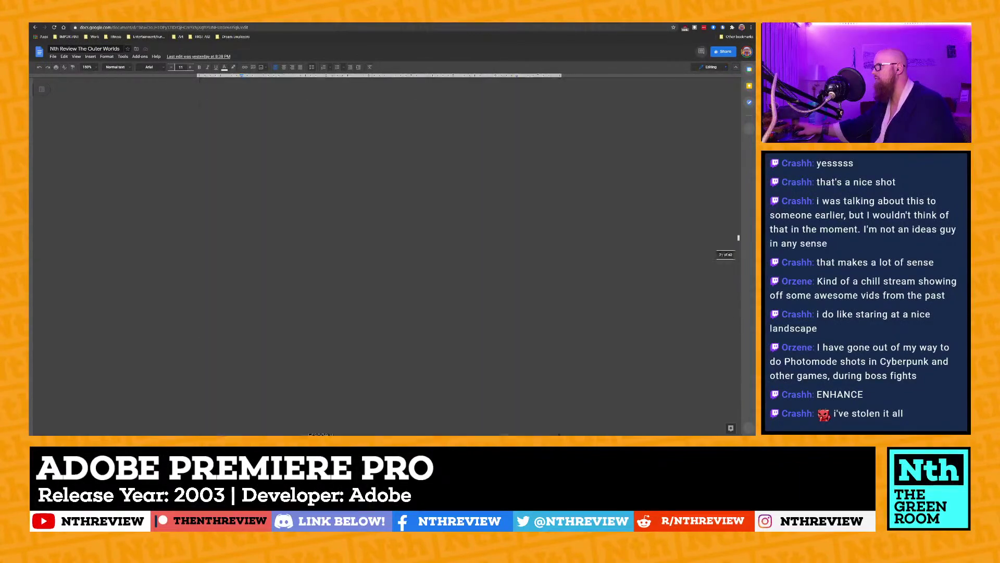
{"action": "scroll", "coordinate": [380, 255], "scroll_direction": "up", "scroll_amount": 20}
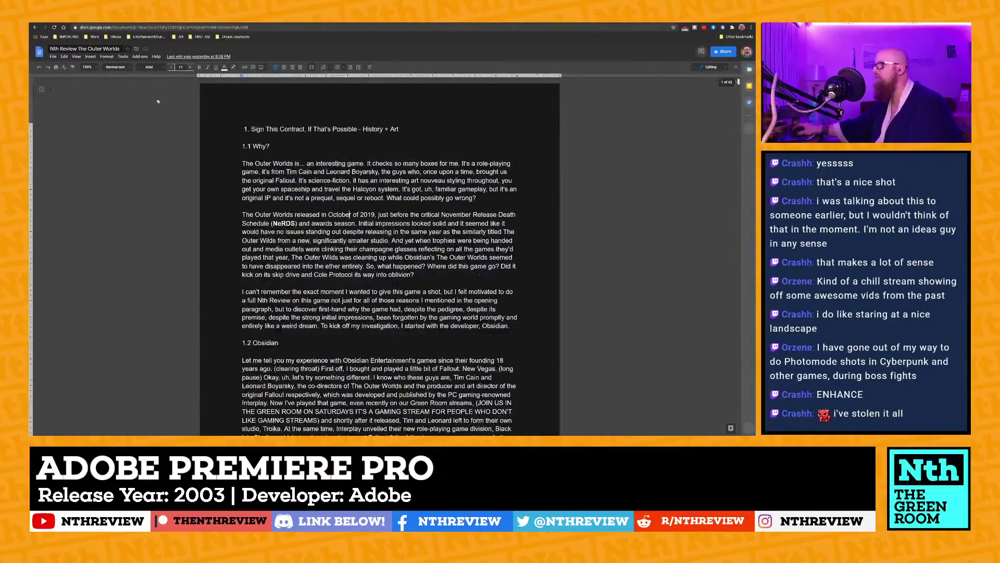
Switch to the Outer Worlds Catalog document and search for "combat", checking the matching footage entries around the AK section.
{"action": "key", "text": "ctrl+Tab"}
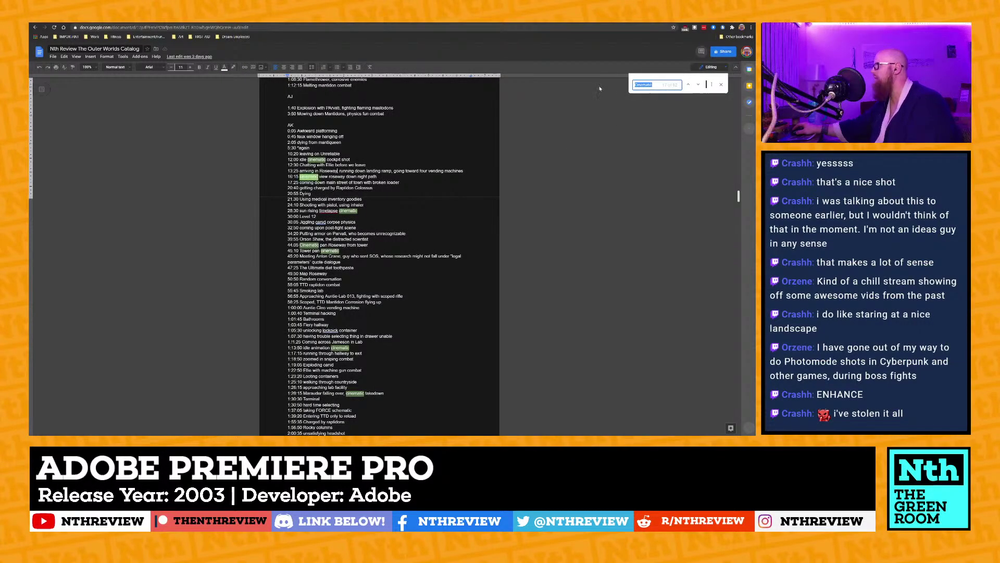
{"action": "type", "text": "combat"}
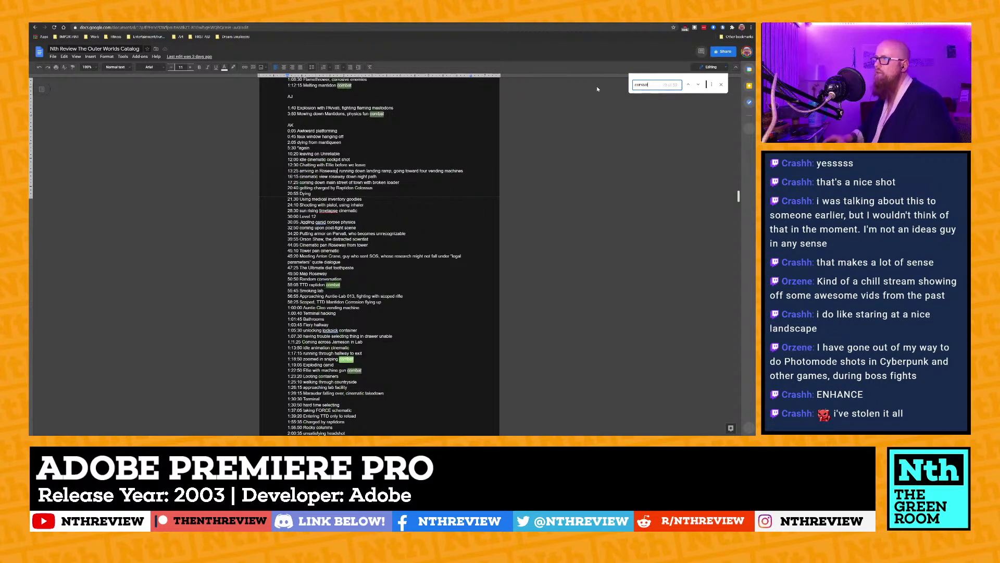
{"action": "key", "text": "Return"}
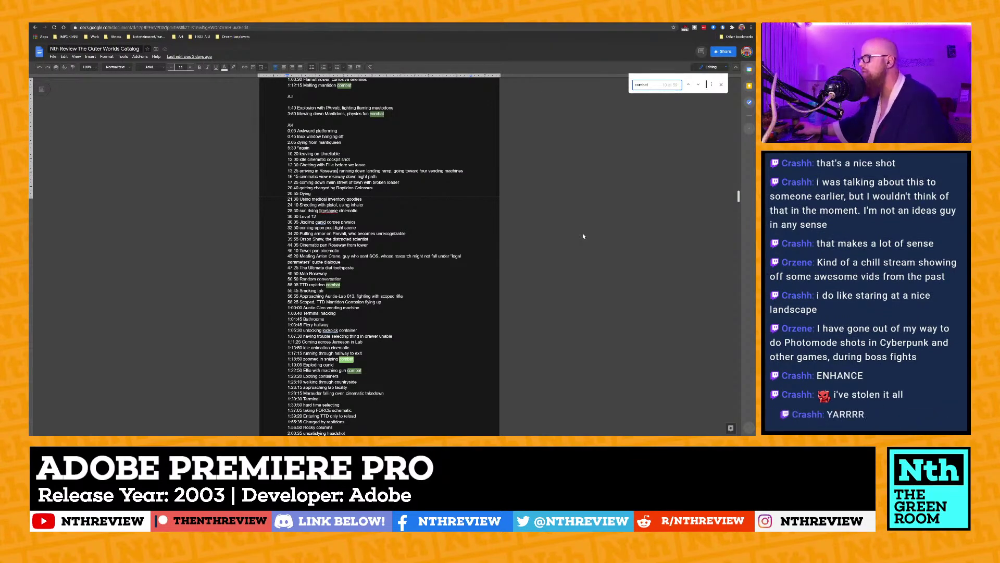
{"action": "key", "text": "Return"}
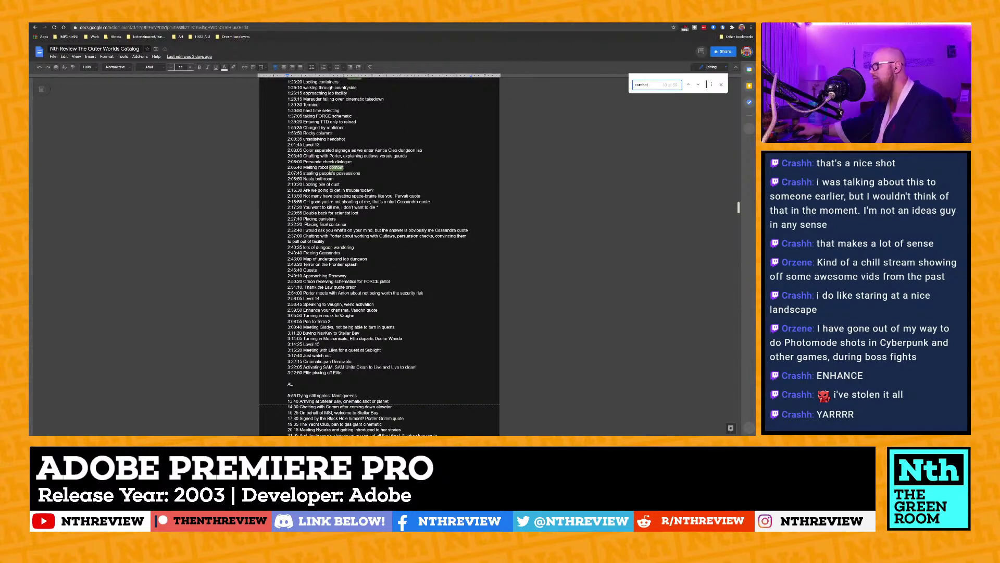
{"action": "key", "text": "shift+Return"}
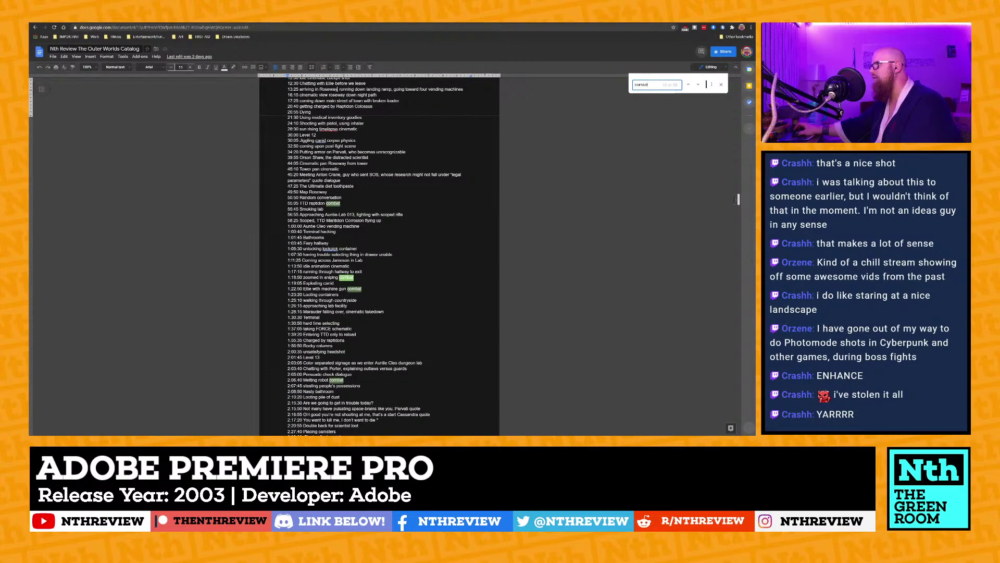
{"action": "scroll", "coordinate": [379, 255], "scroll_direction": "up", "scroll_amount": 3}
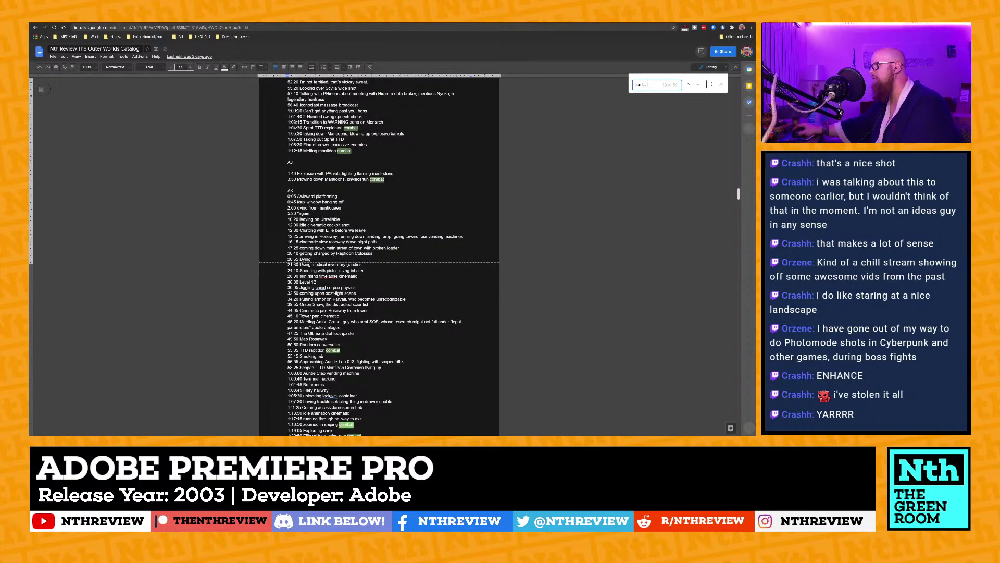
{"action": "scroll", "coordinate": [380, 255], "scroll_direction": "down", "scroll_amount": 2}
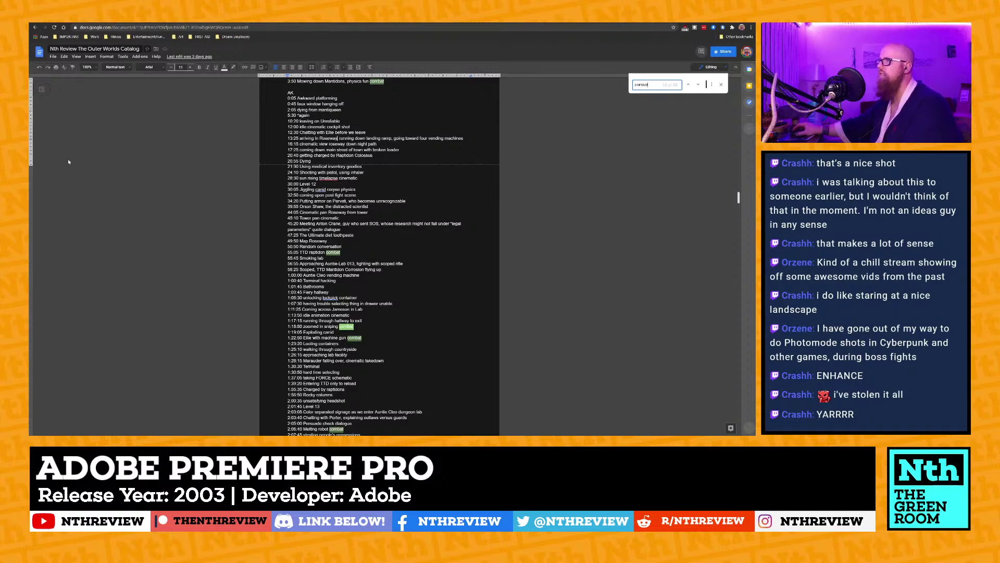
Switch to Premiere Pro and cue the AK source footage to the start of the fight near Roseway Gardens.
{"action": "left_click", "coordinate": [56, 184]}
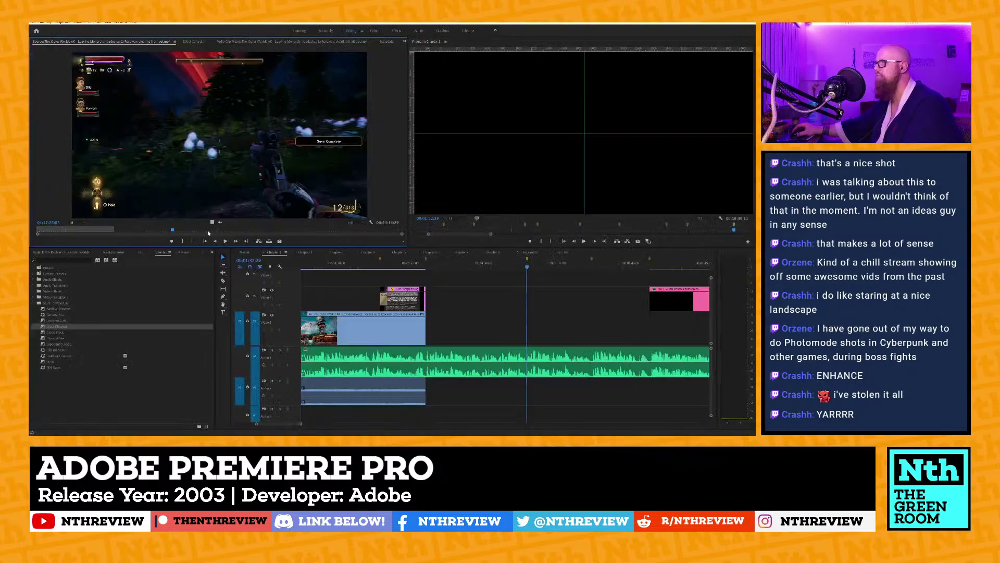
{"action": "left_click", "coordinate": [176, 232]}
{"action": "left_click", "coordinate": [179, 231]}
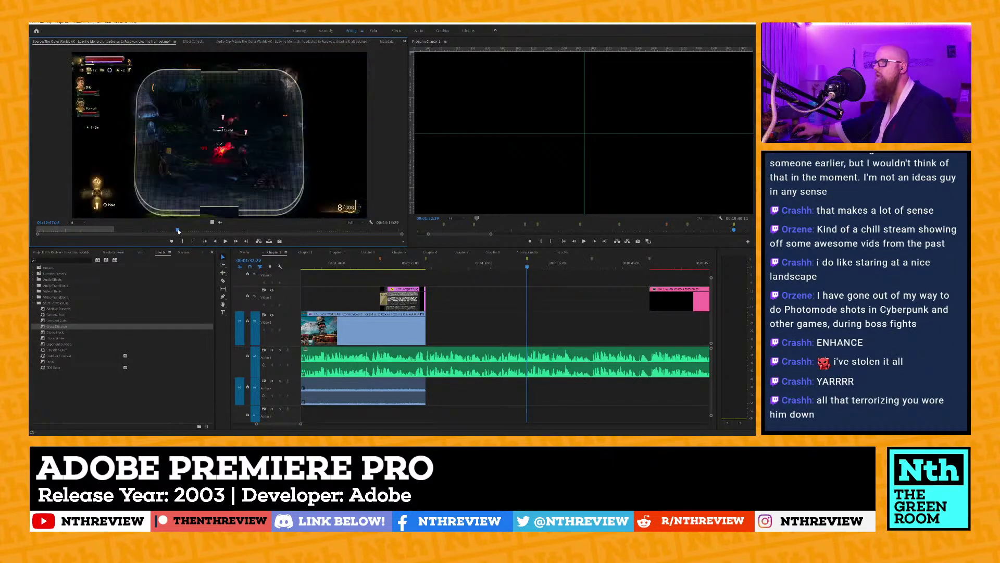
{"action": "left_click_drag", "start_coordinate": [178, 231], "coordinate": [178, 231]}
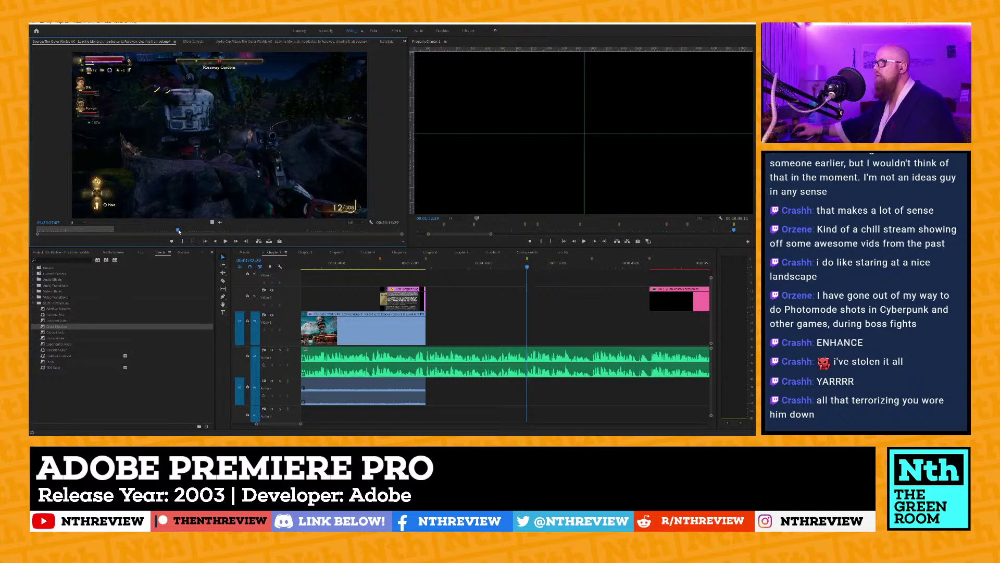
Preview the Roseway fight at higher speed in the source footage, then return to its start.
{"action": "key", "text": "l"}
{"action": "key", "text": "l"}
{"action": "key", "text": "l"}
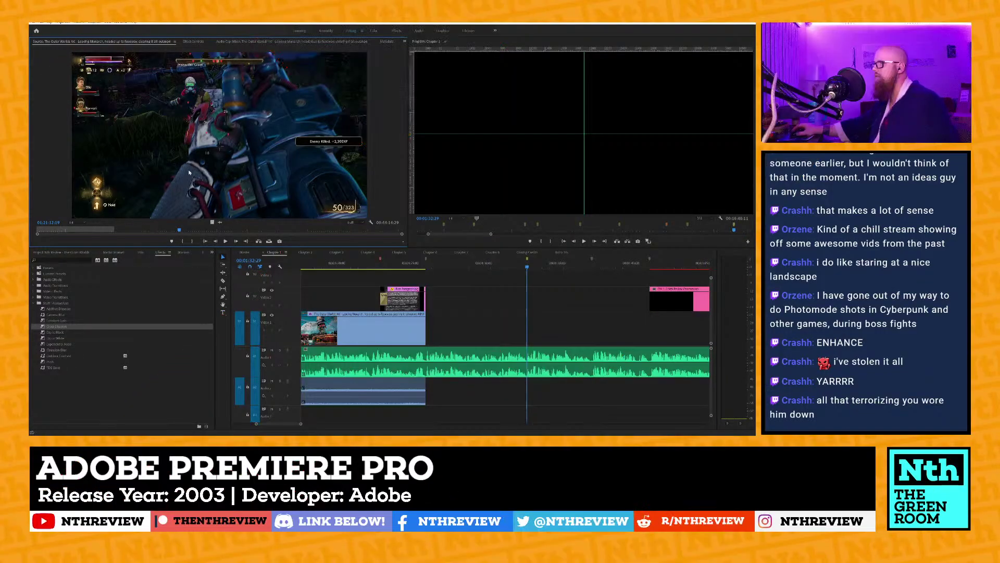
{"action": "key", "text": "j"}
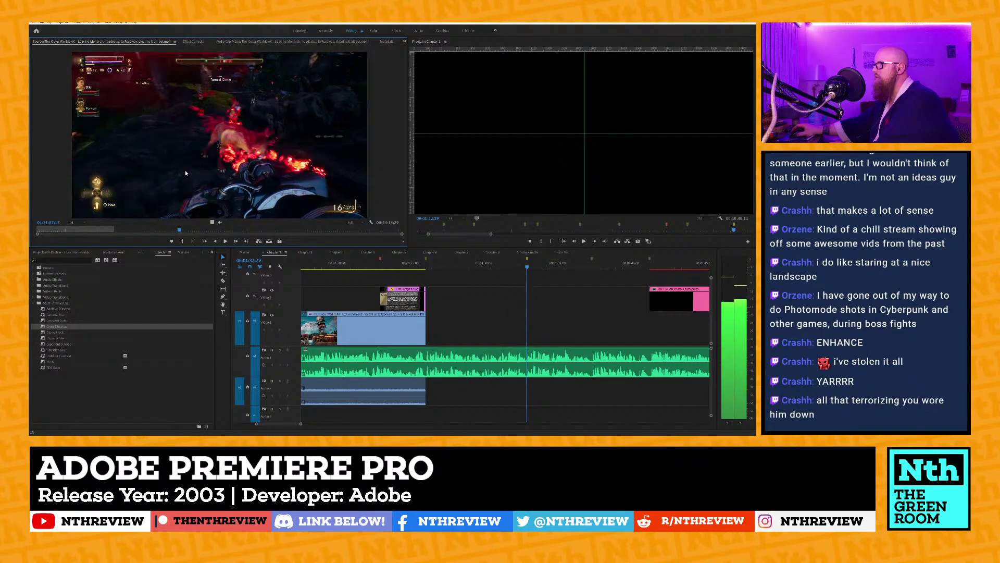
{"action": "key", "text": "k"}
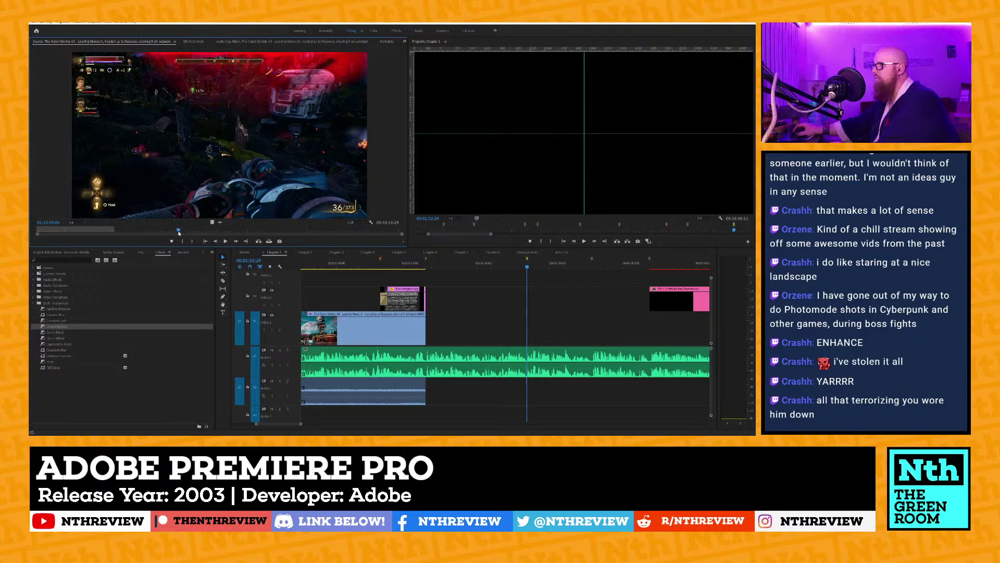
{"action": "left_click_drag", "start_coordinate": [179, 233], "coordinate": [179, 233]}
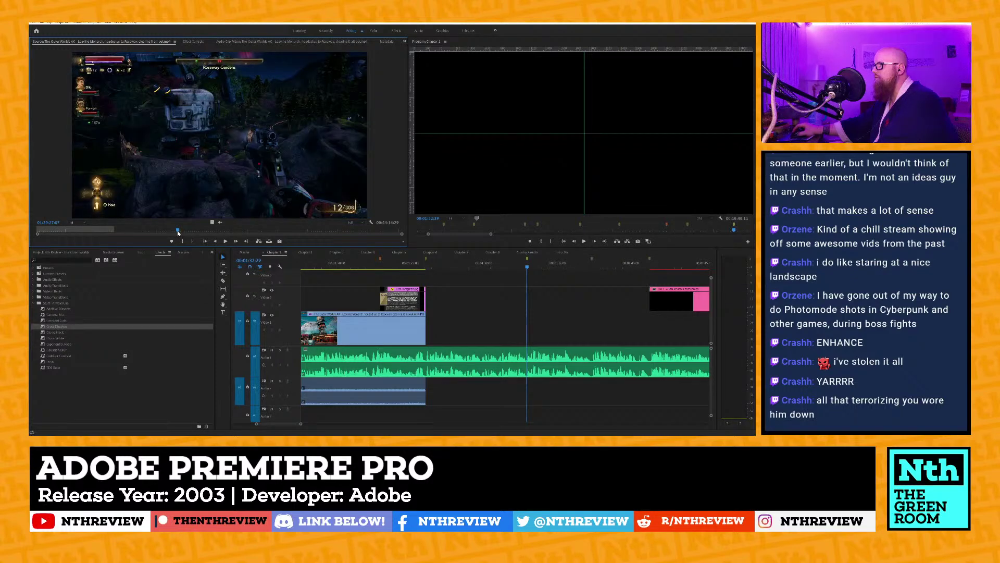
Play the fight through and mark the source In point during the burning-enemy combat at about 1:21.
{"action": "key", "text": "l"}
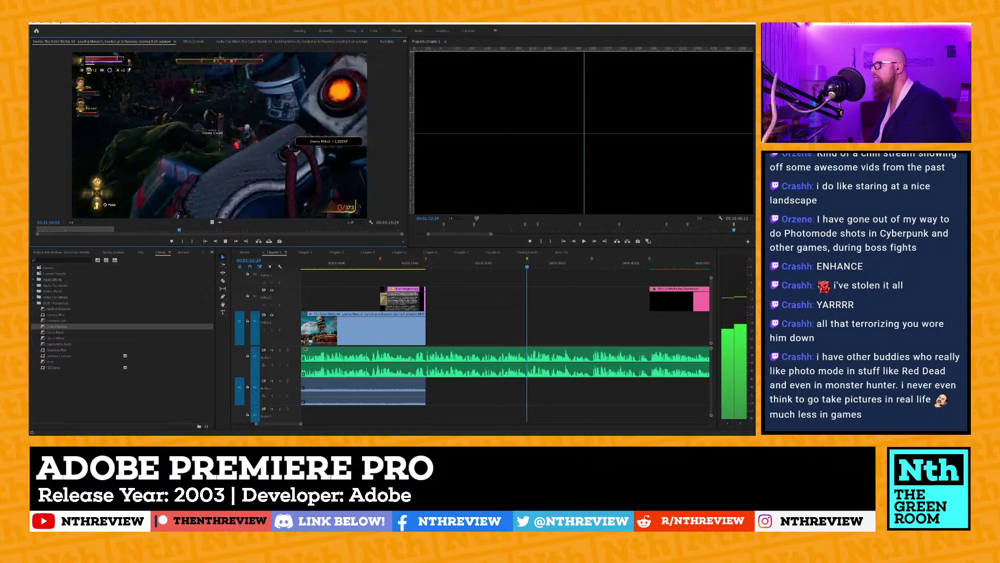
{"action": "key", "text": "i"}
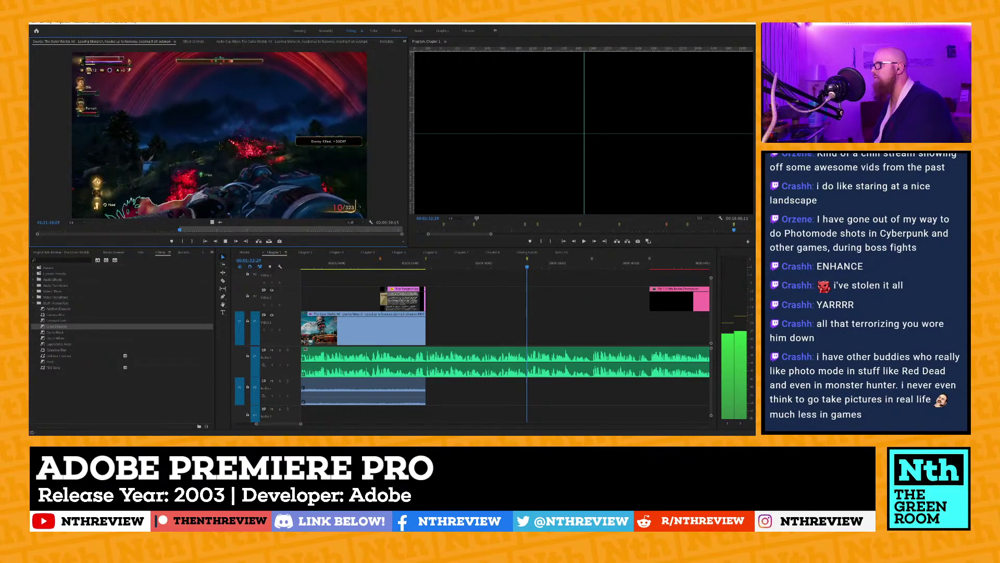
{"action": "key", "text": "space"}
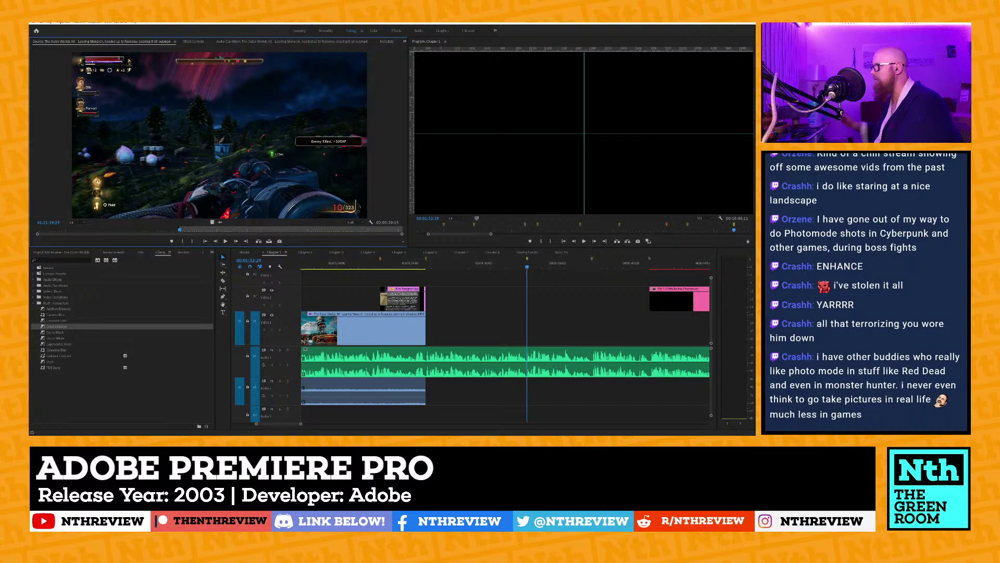
Mark the sequence range from the end of the existing gameplay to the next marker and overwrite it with the combat footage.
{"action": "left_click", "coordinate": [425, 259]}
{"action": "key", "text": "i"}
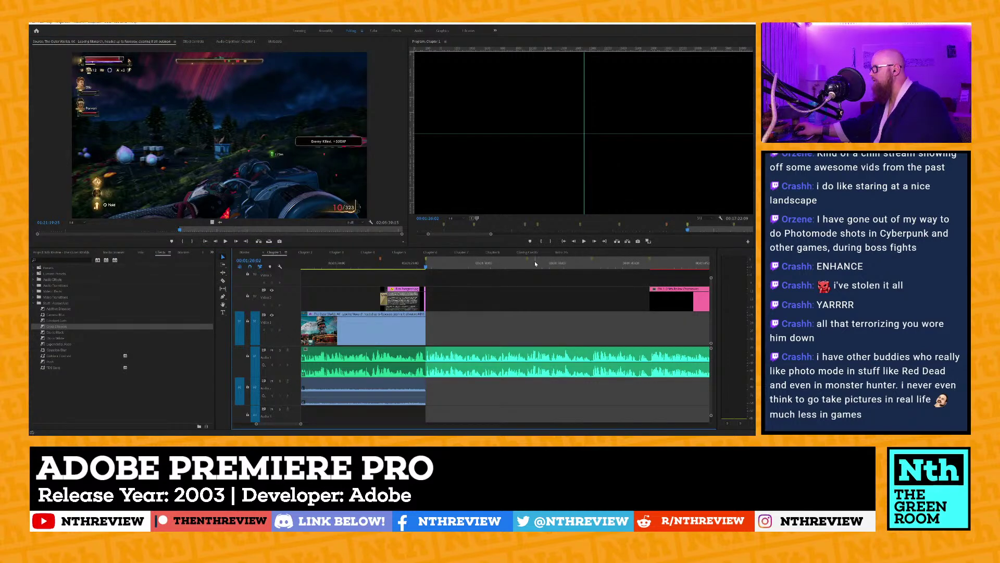
{"action": "key", "text": "o"}
{"action": "key", "text": "period"}
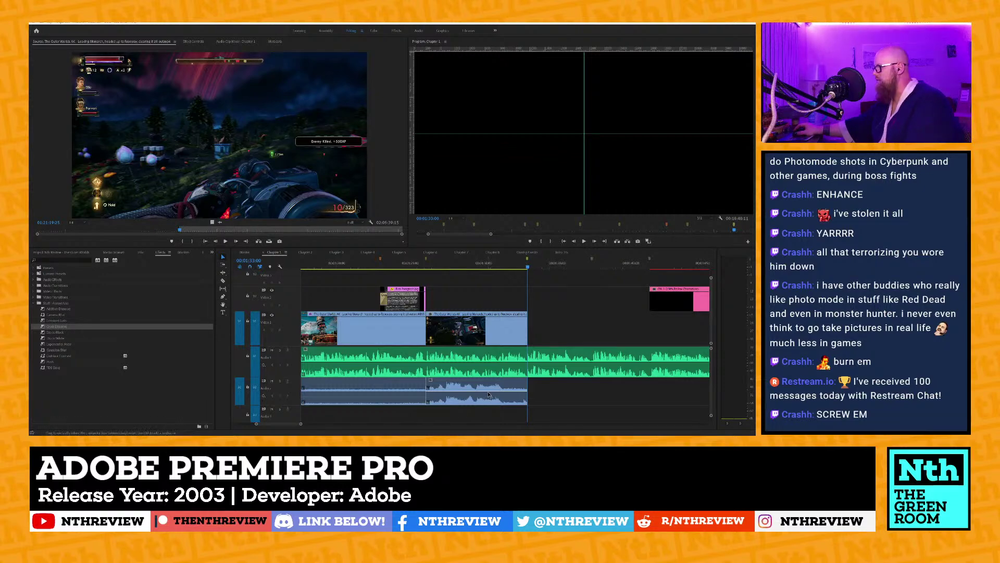
Lower the new combat clip's audio level slightly and play the sequence through the edit into the following gap.
{"action": "left_click_drag", "start_coordinate": [488, 395], "coordinate": [488, 397]}
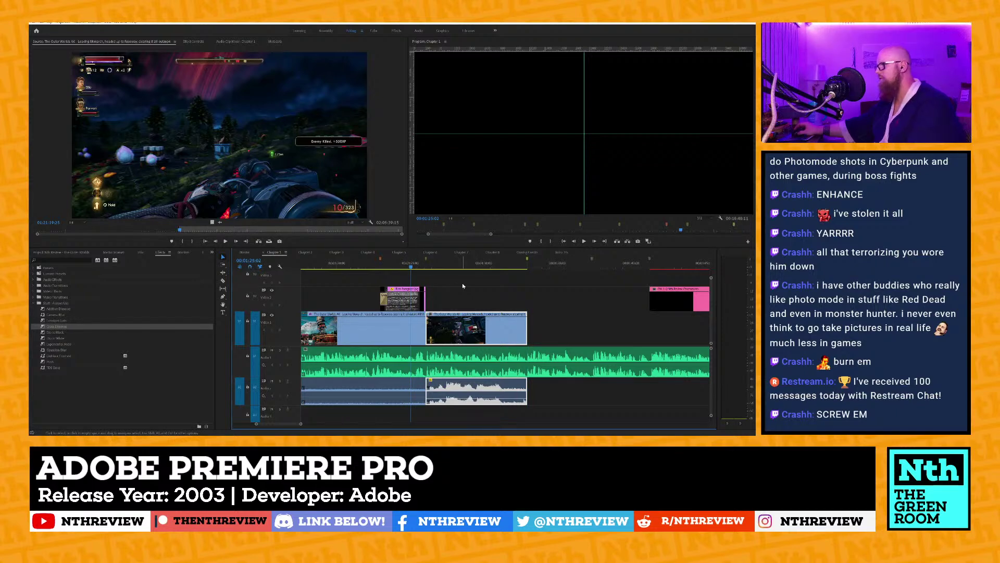
{"action": "key", "text": "space"}
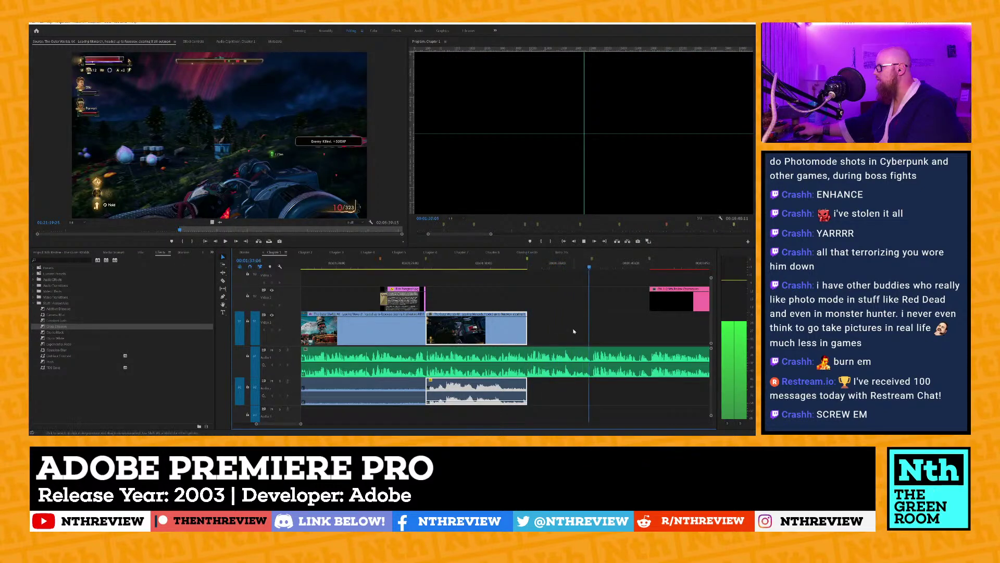
{"action": "scroll", "coordinate": [521, 364], "scroll_direction": "down", "scroll_amount": 2}
{"action": "left_click", "coordinate": [516, 266]}
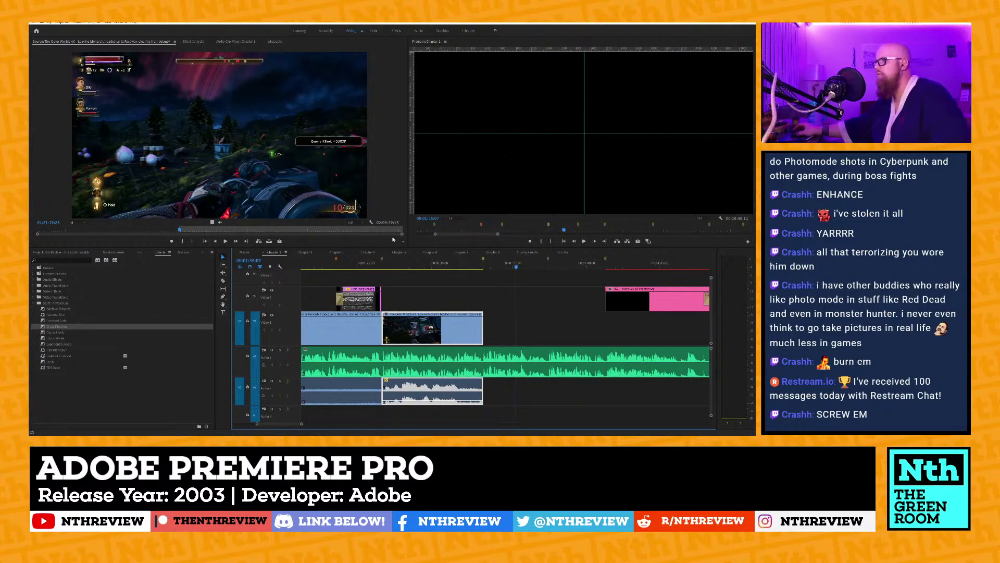
Load the source recording about shutting down Edgewater and arriving at Groundbreaker, and mark its Out point in the Corporate Trooper conversation at about 57:46.
{"action": "left_click", "coordinate": [176, 43]}
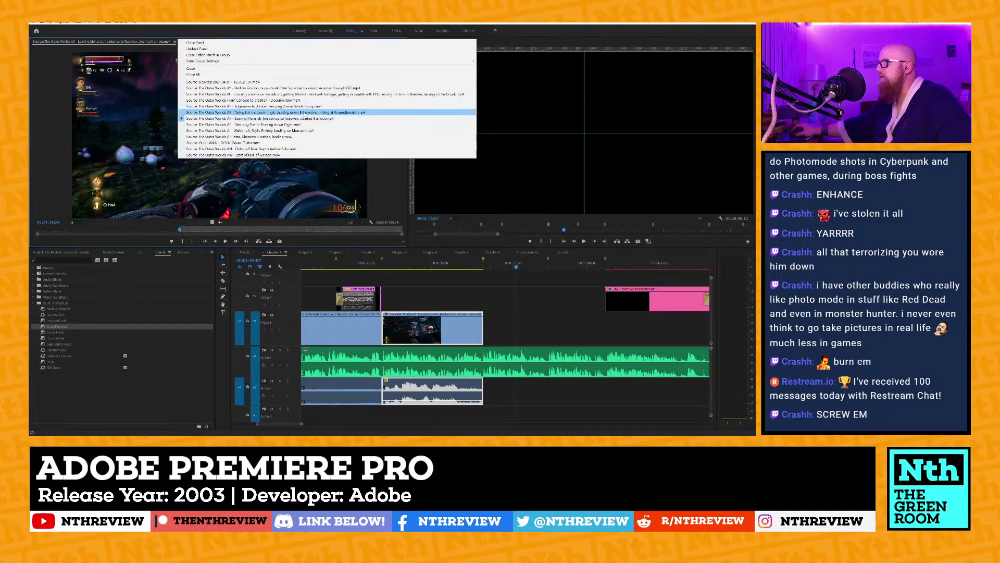
{"action": "left_click", "coordinate": [306, 112]}
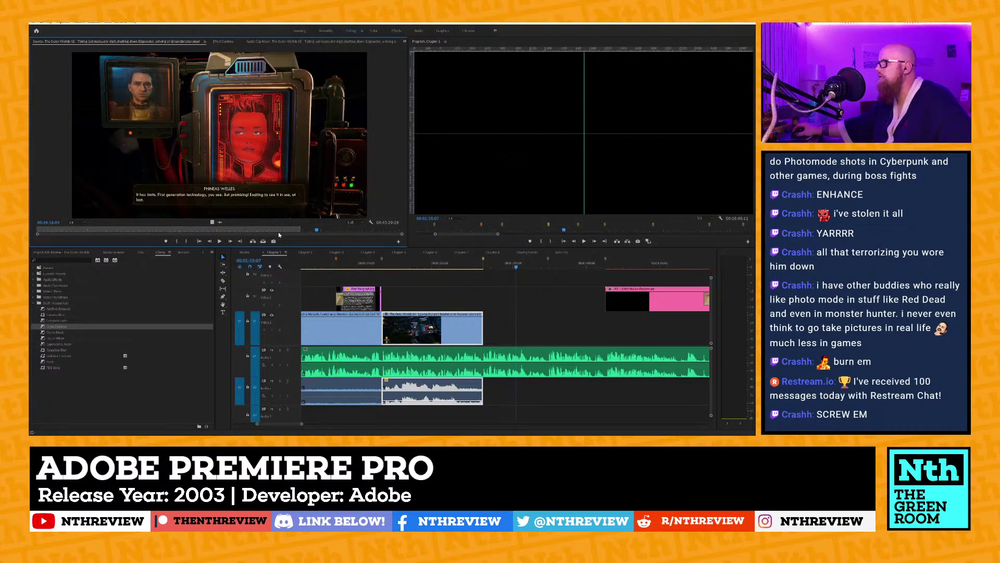
{"action": "left_click_drag", "start_coordinate": [348, 231], "coordinate": [387, 230]}
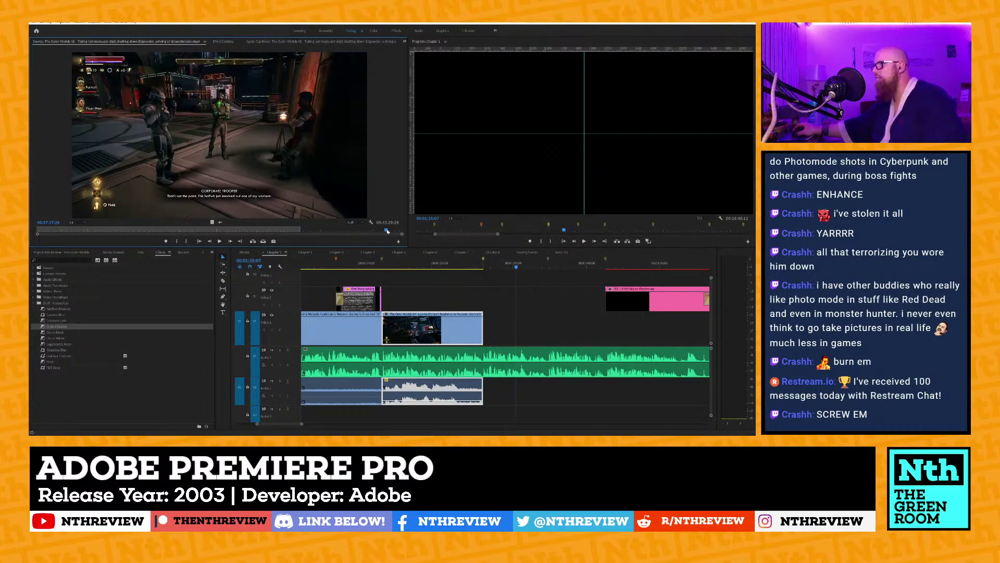
{"action": "key", "text": "space"}
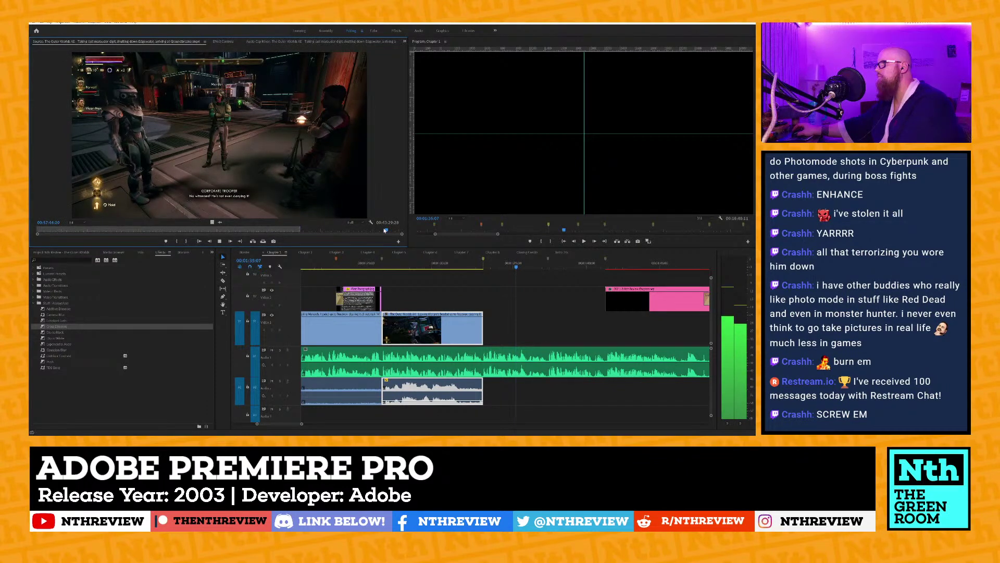
{"action": "key", "text": "space"}
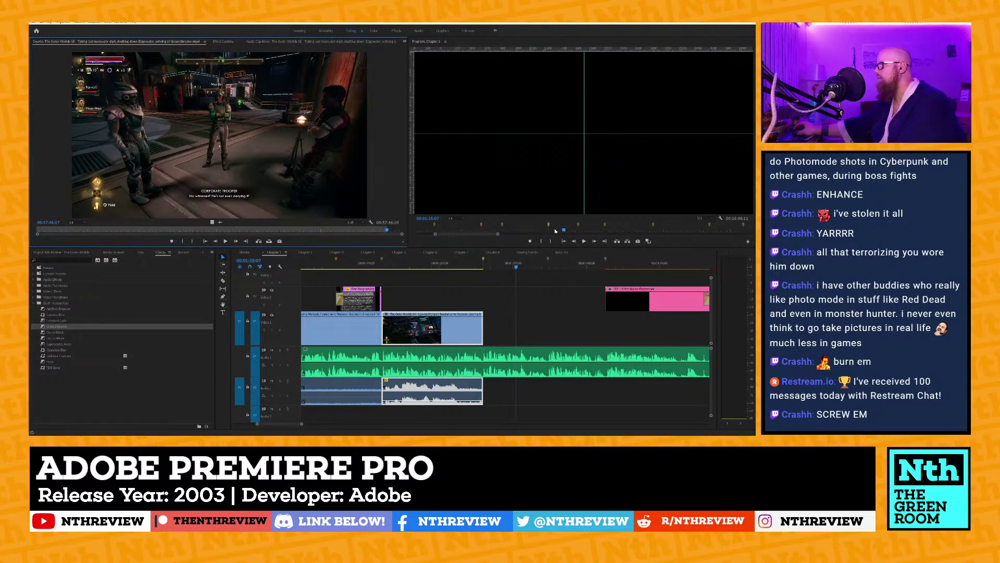
Overwrite the gap from the combat clip's end to the next marker with the Corporate Trooper footage and adjust its audio level.
{"action": "left_click", "coordinate": [483, 259]}
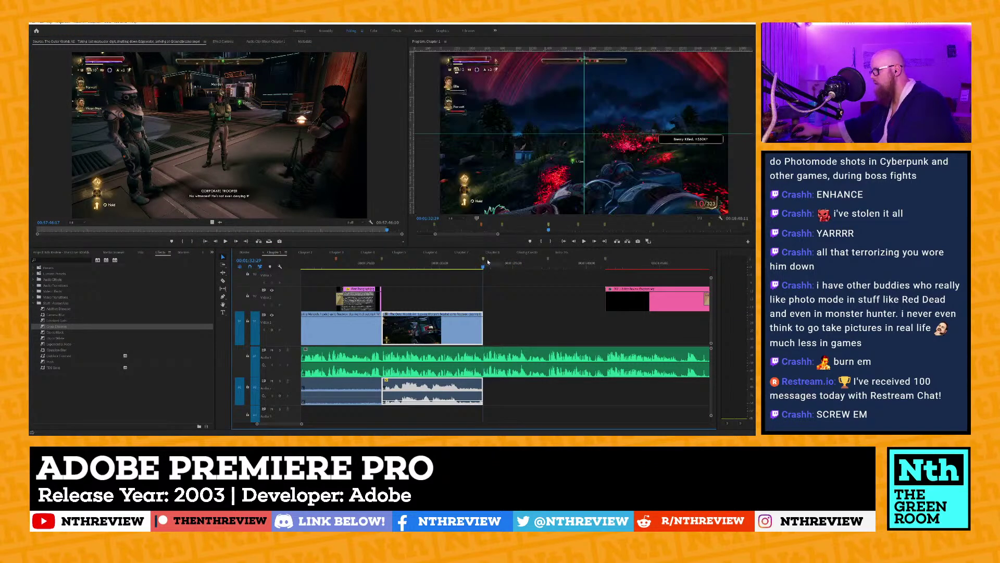
{"action": "key", "text": "i"}
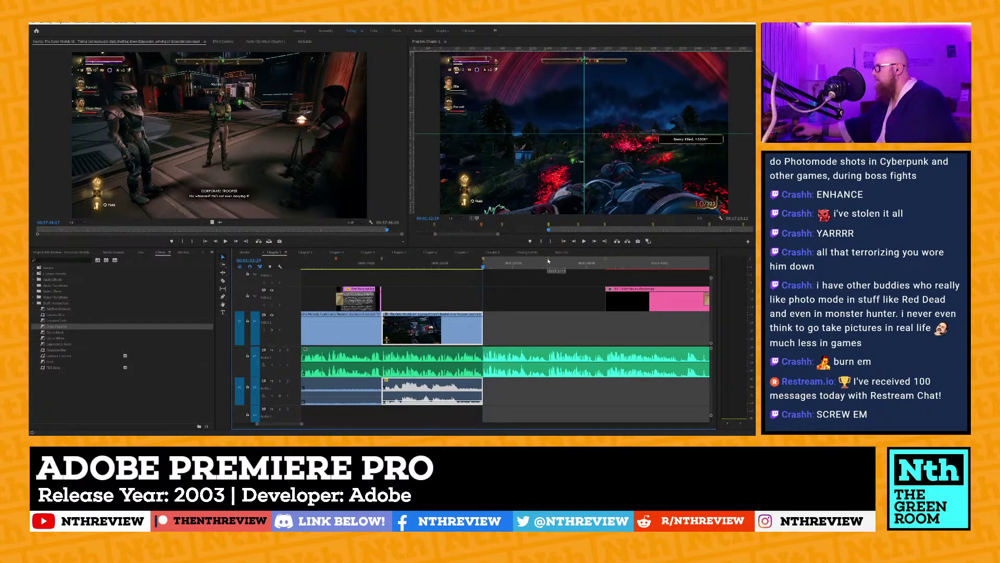
{"action": "key", "text": "."}
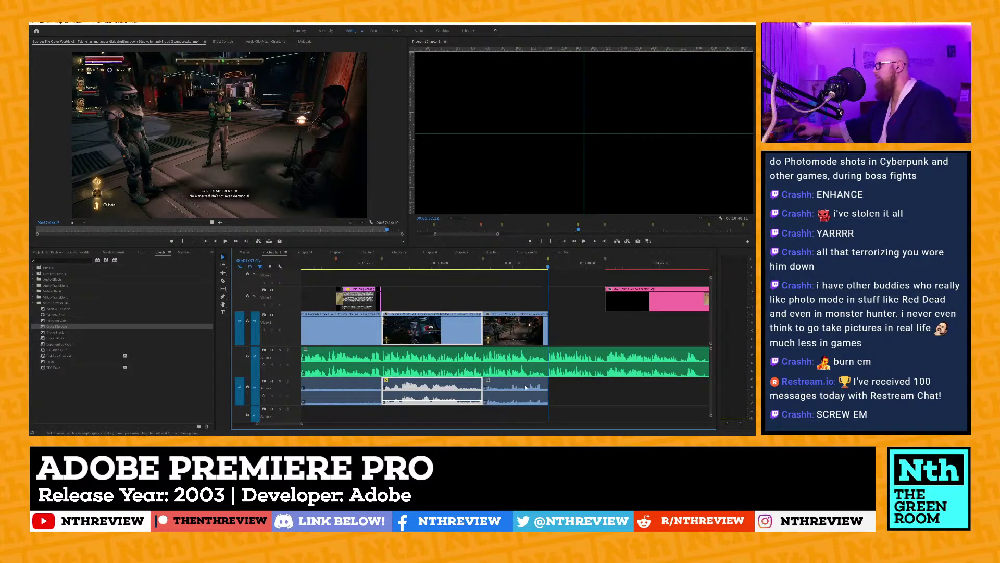
{"action": "left_click", "coordinate": [528, 394]}
{"action": "left_click_drag", "start_coordinate": [528, 396], "coordinate": [519, 387]}
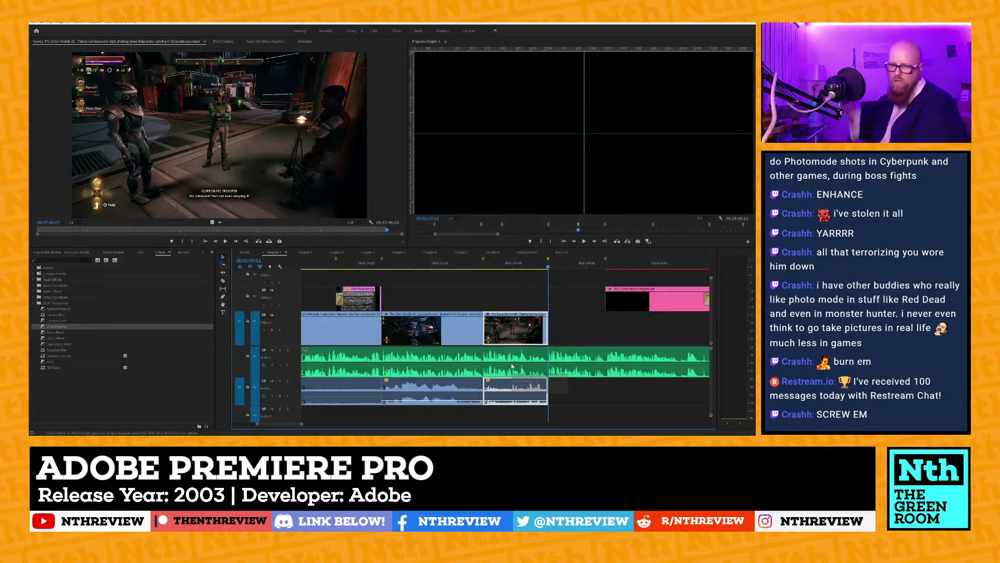
Play the sequence through the new edit up to the pink clip and preview the Edgewater source recording from near its start.
{"action": "key", "text": "minus"}
{"action": "key", "text": "minus"}
{"action": "key", "text": "minus"}
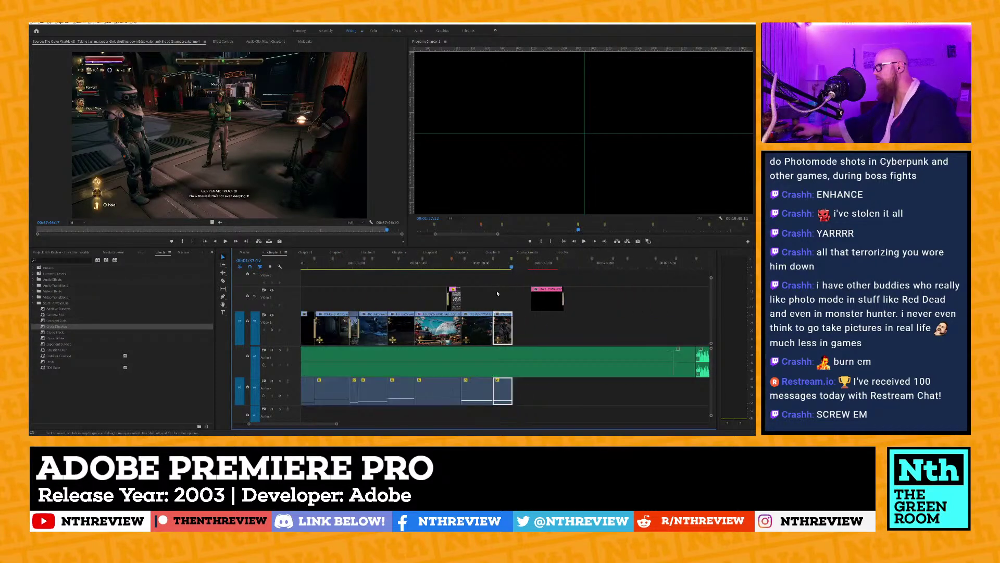
{"action": "key", "text": "equal"}
{"action": "key", "text": "equal"}
{"action": "key", "text": "equal"}
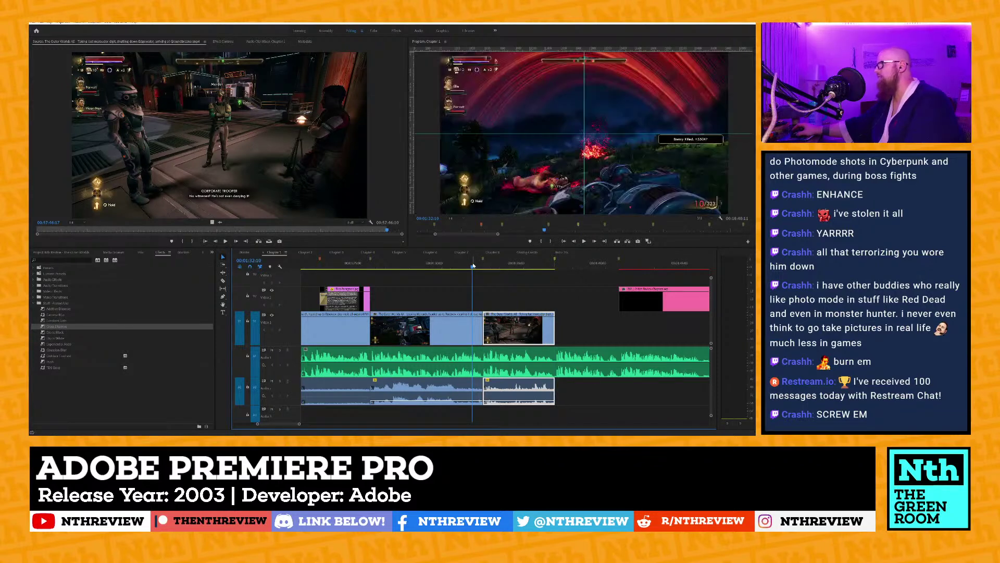
{"action": "key", "text": "space"}
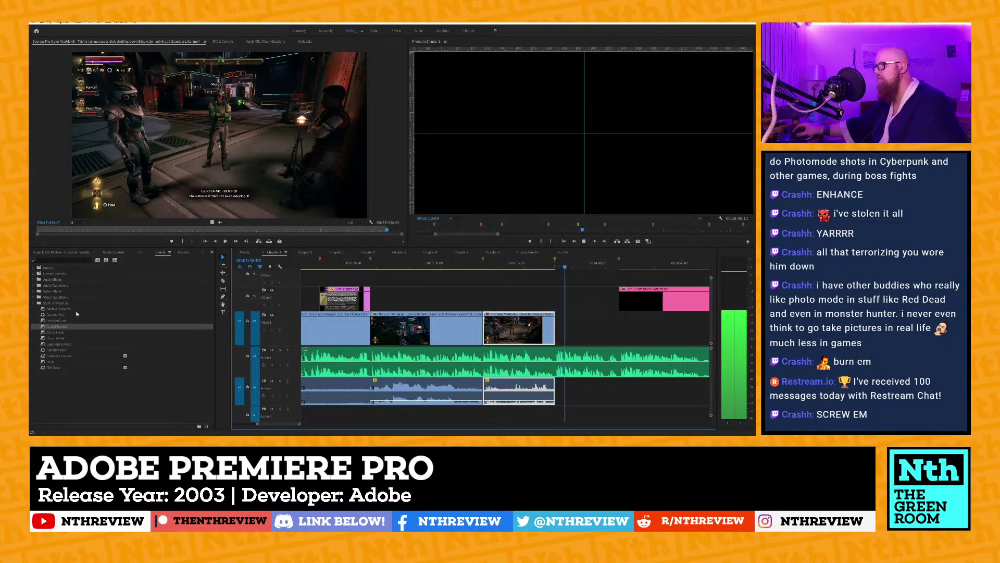
{"action": "scroll", "coordinate": [535, 330], "scroll_direction": "right", "scroll_amount": 3}
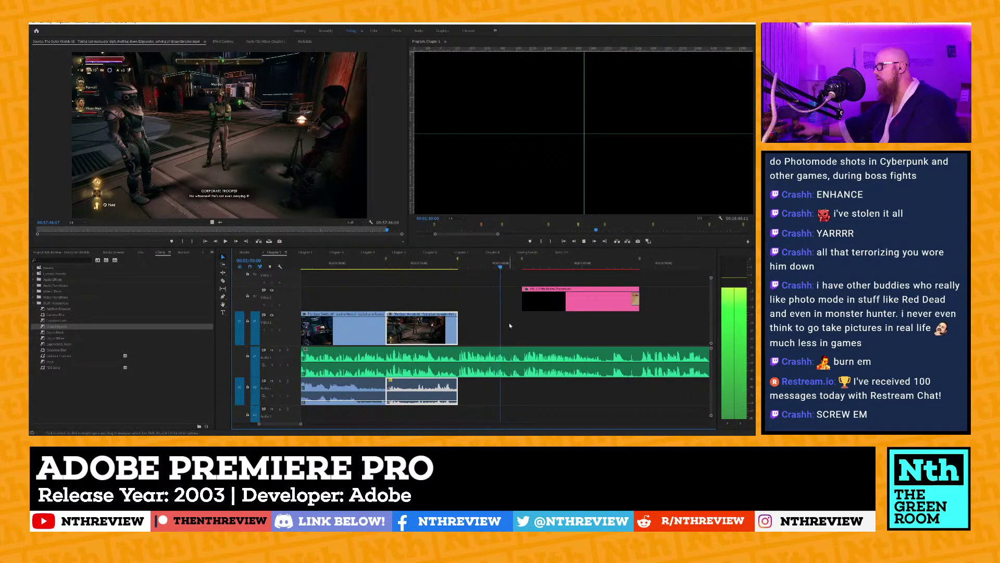
{"action": "scroll", "coordinate": [508, 323], "scroll_direction": "right", "scroll_amount": 2}
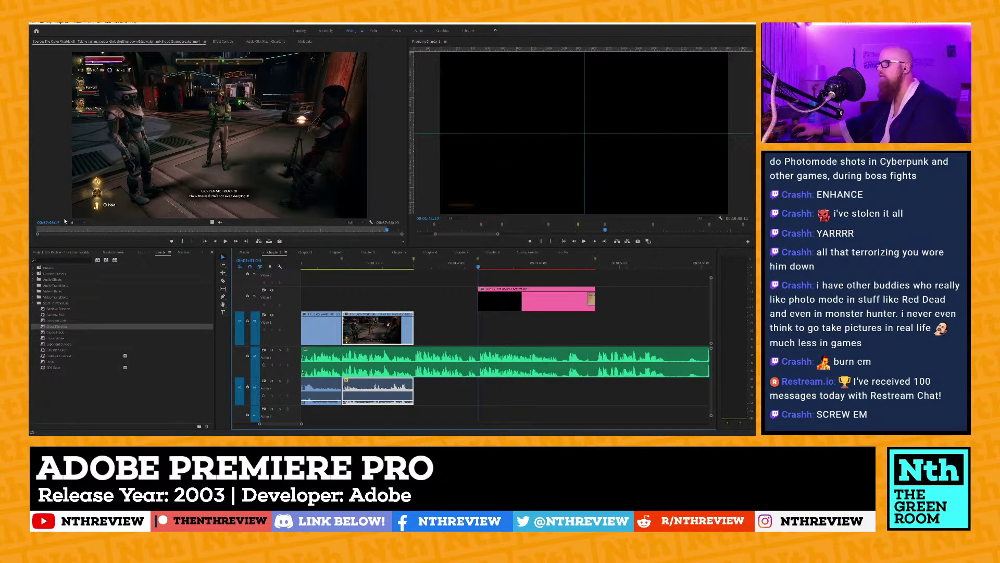
{"action": "left_click", "coordinate": [44, 230]}
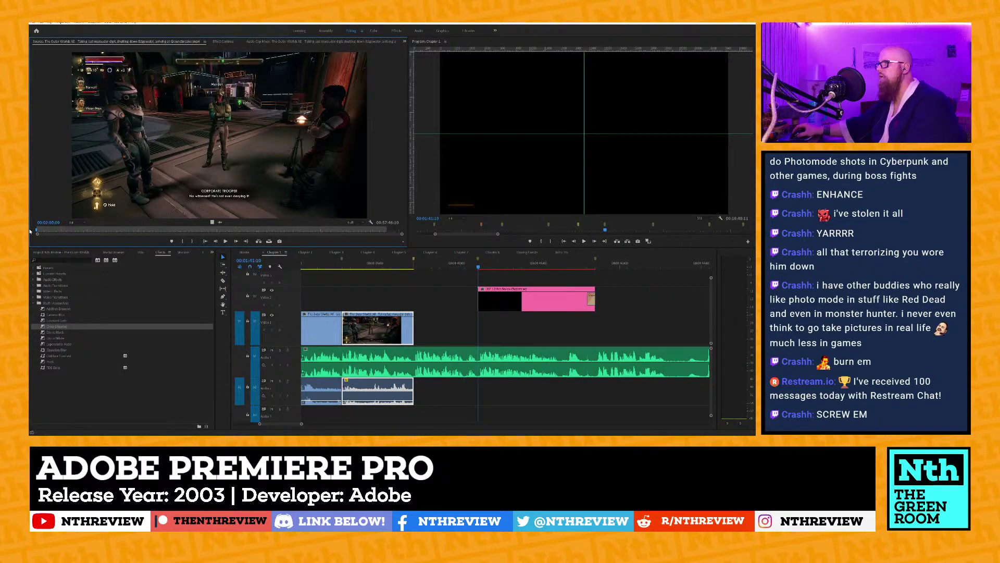
{"action": "key", "text": "space"}
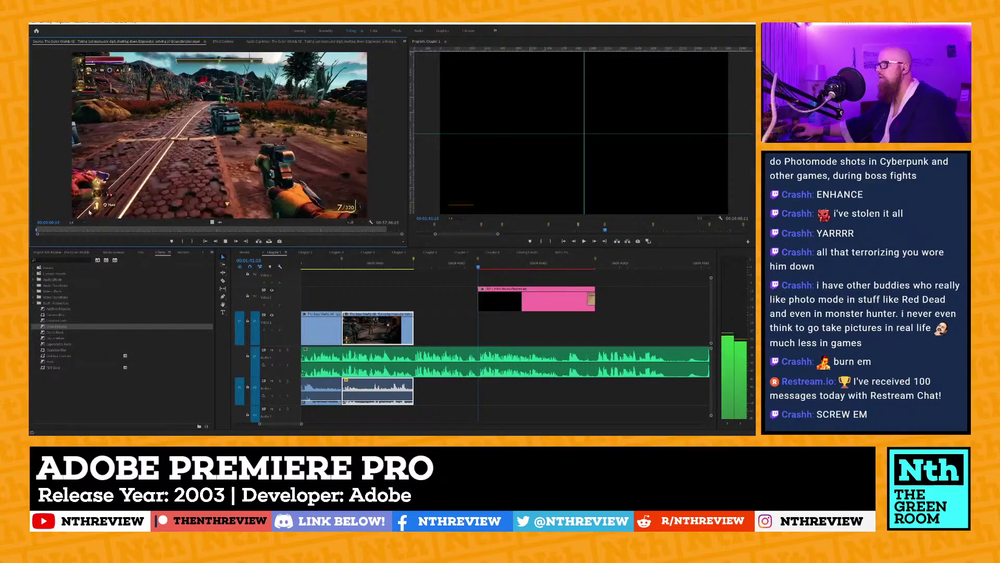
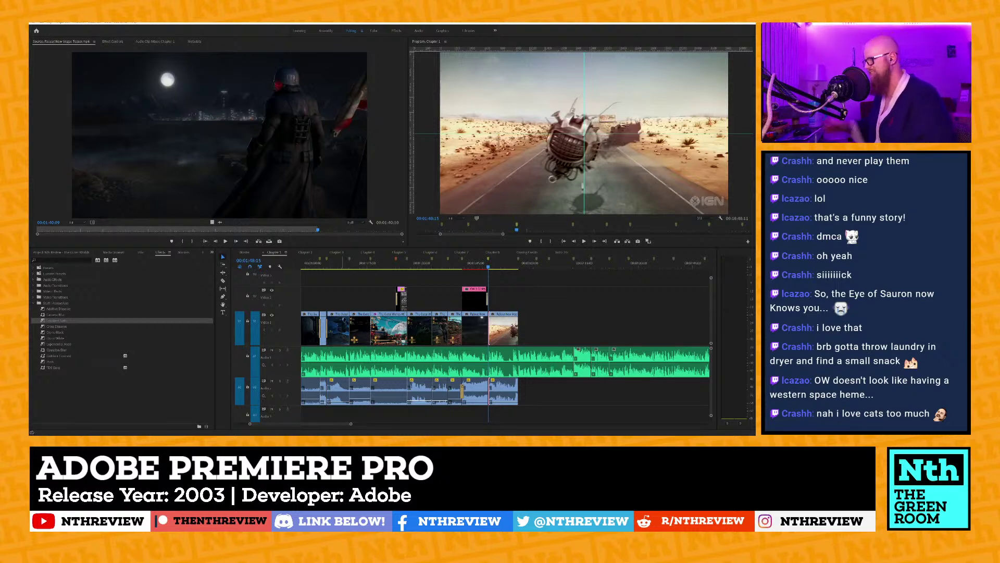
Play the sequence past the end of the New Vegas trailer clip into the uncovered narration.
{"action": "scroll", "coordinate": [524, 286], "scroll_direction": "up", "scroll_amount": 5}
{"action": "left_click", "coordinate": [509, 264]}
{"action": "key", "text": "space"}
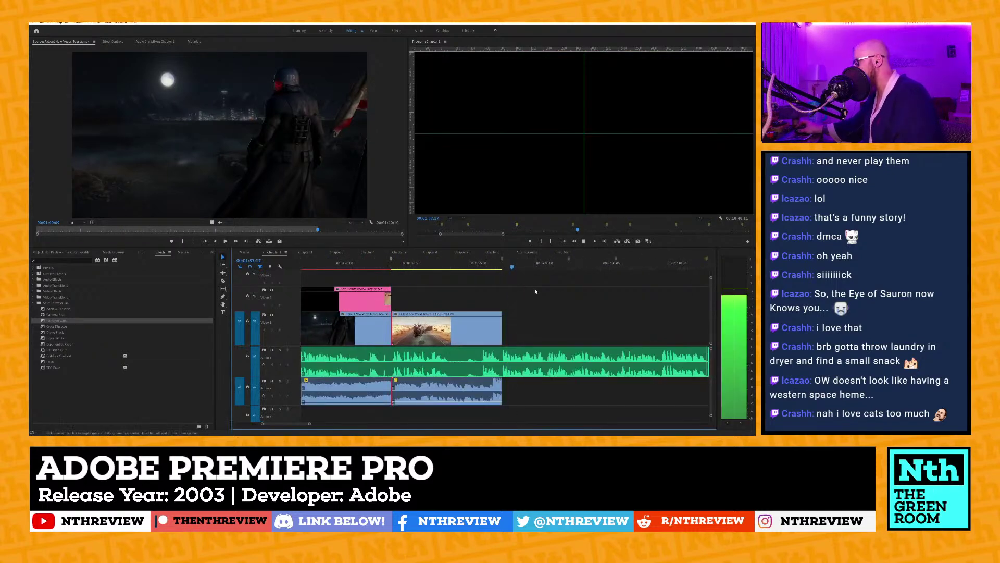
{"action": "scroll", "coordinate": [539, 304], "scroll_direction": "down", "scroll_amount": 4}
{"action": "scroll", "coordinate": [594, 311], "scroll_direction": "down", "scroll_amount": 1}
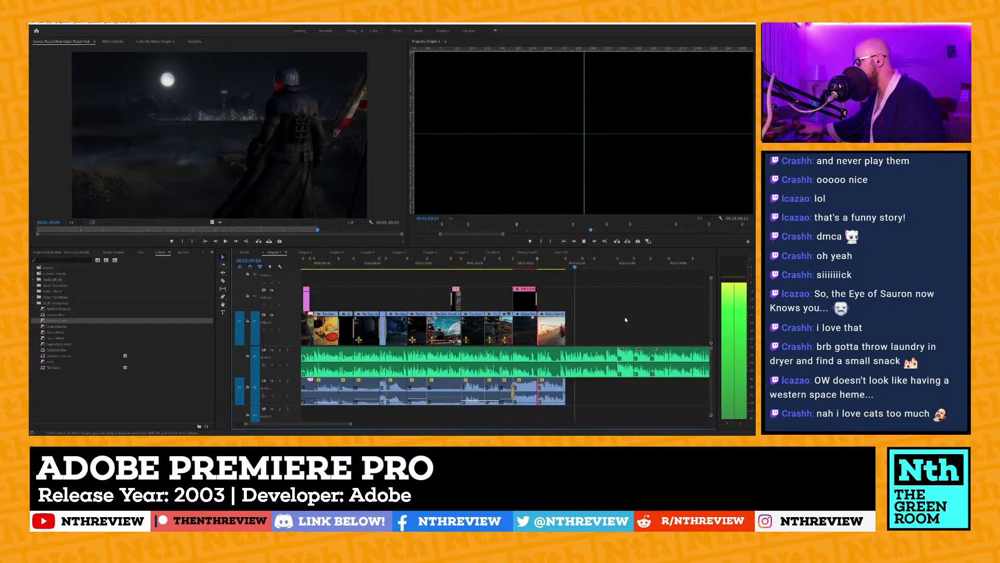
{"action": "scroll", "coordinate": [642, 310], "scroll_direction": "up", "scroll_amount": 3}
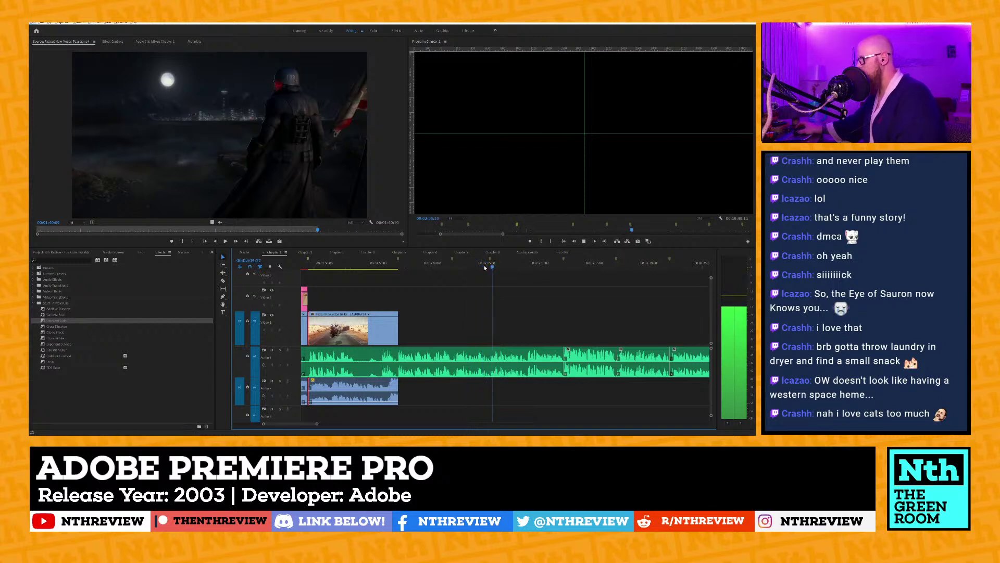
Listen to the rest of the uncovered narration up to about 2:19 to decide which footage it needs.
{"action": "left_click_drag", "start_coordinate": [475, 266], "coordinate": [492, 266]}
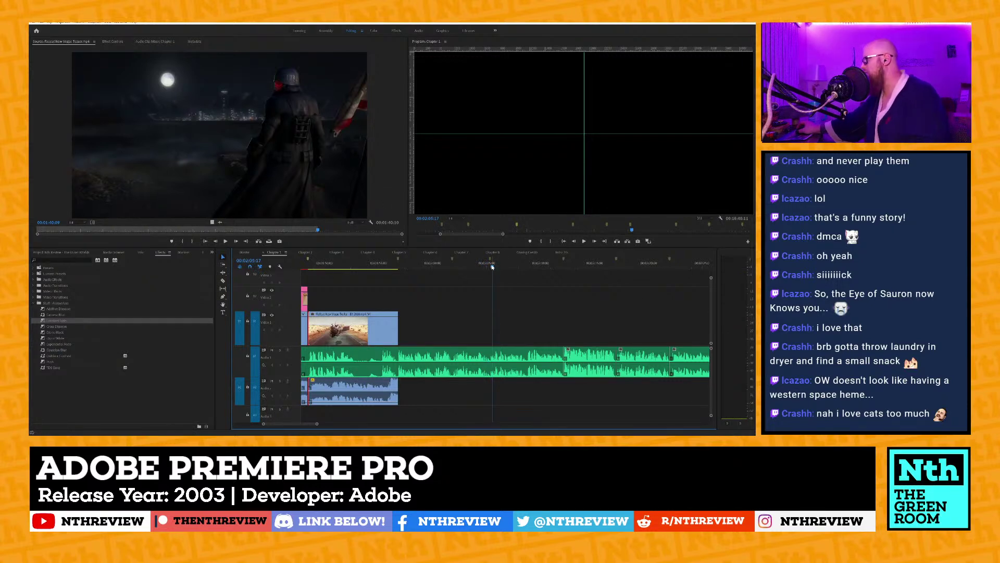
{"action": "key", "text": "space"}
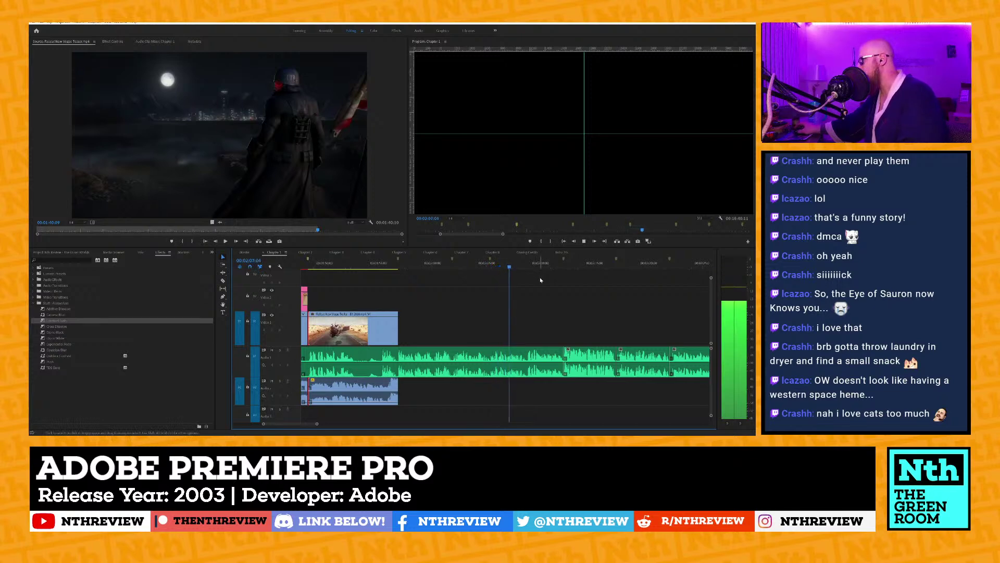
{"action": "key", "text": "minus"}
{"action": "key", "text": "minus"}
{"action": "key", "text": "equal"}
{"action": "key", "text": "equal"}
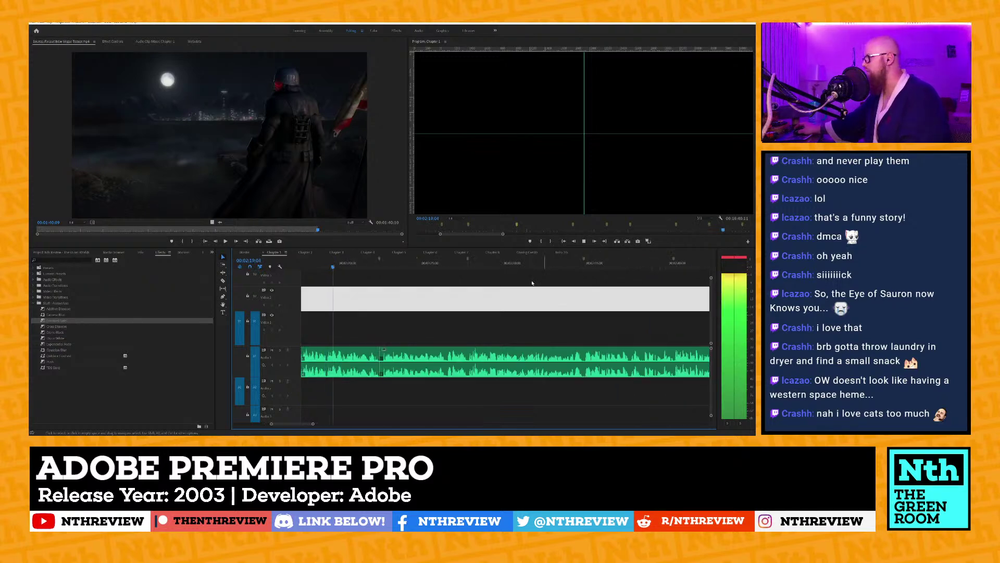
{"action": "key", "text": "space"}
{"action": "scroll", "coordinate": [552, 302], "scroll_direction": "down", "scroll_amount": 2}
{"action": "scroll", "coordinate": [516, 320], "scroll_direction": "down", "scroll_amount": 1}
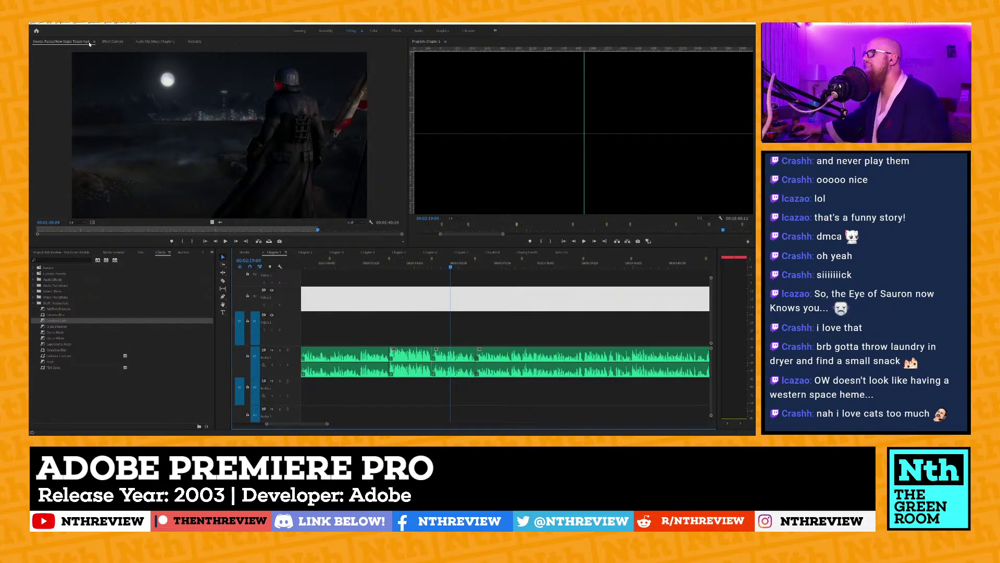
Load the desktop recording of the Fallout stream as source and mark its In point at the black-and-white vault door scene.
{"action": "left_click", "coordinate": [94, 42]}
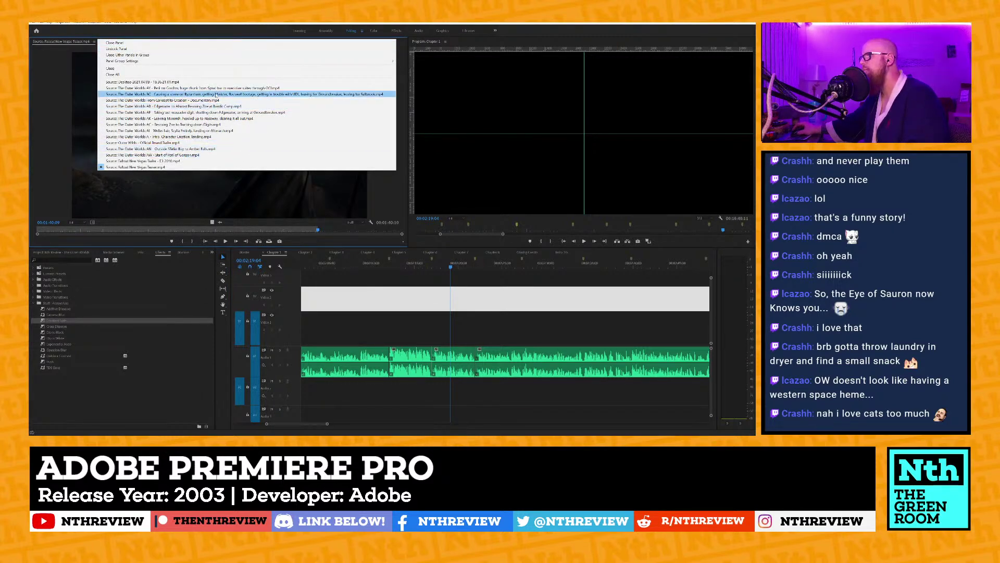
{"action": "left_click", "coordinate": [235, 82]}
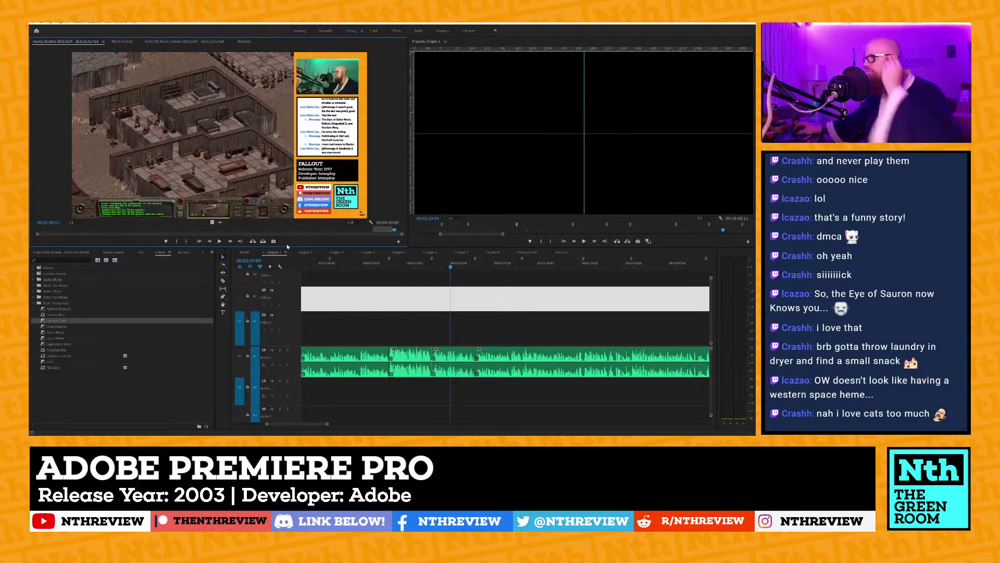
{"action": "left_click", "coordinate": [264, 230]}
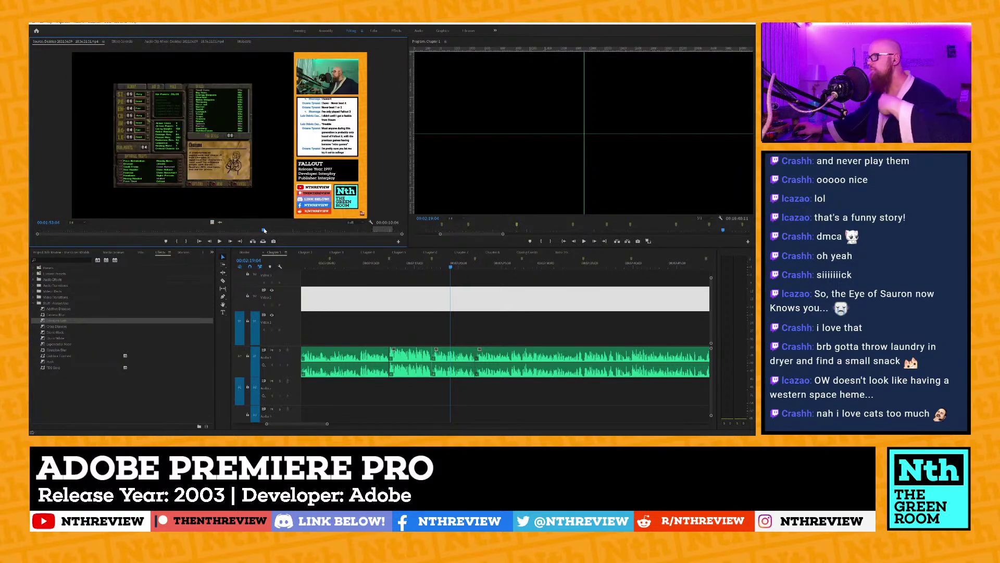
{"action": "left_click_drag", "start_coordinate": [263, 230], "coordinate": [286, 228]}
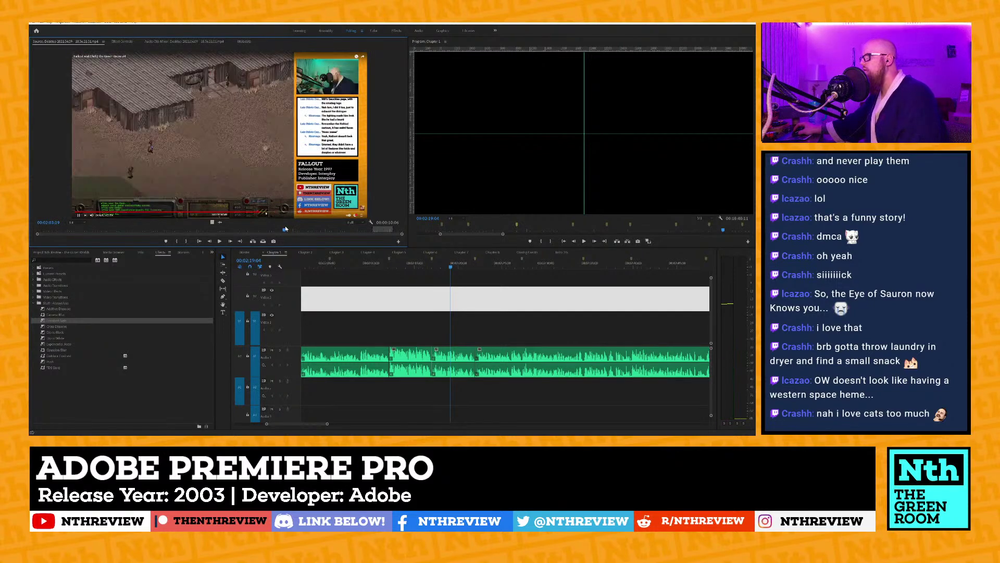
{"action": "left_click_drag", "start_coordinate": [188, 231], "coordinate": [146, 233]}
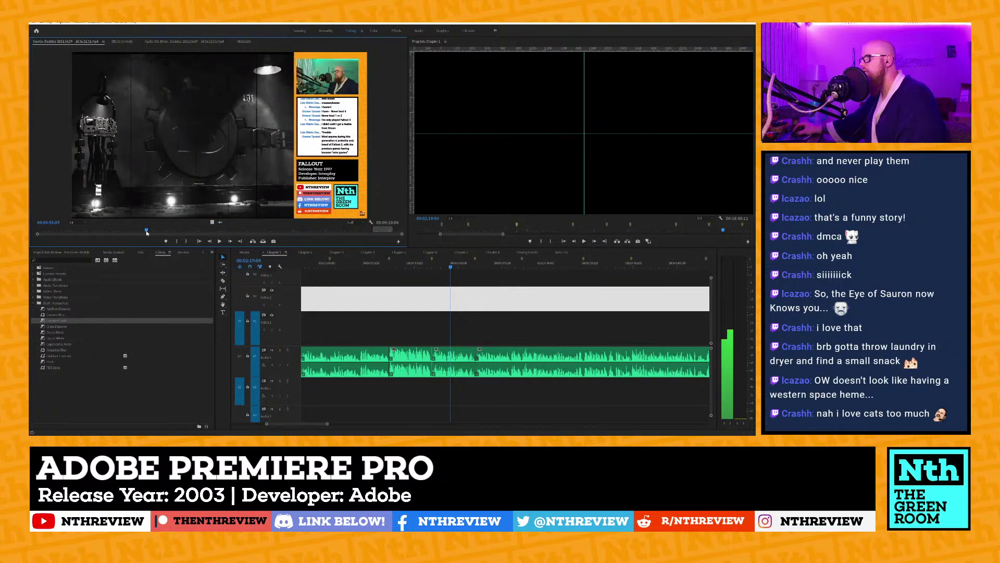
{"action": "key", "text": "i"}
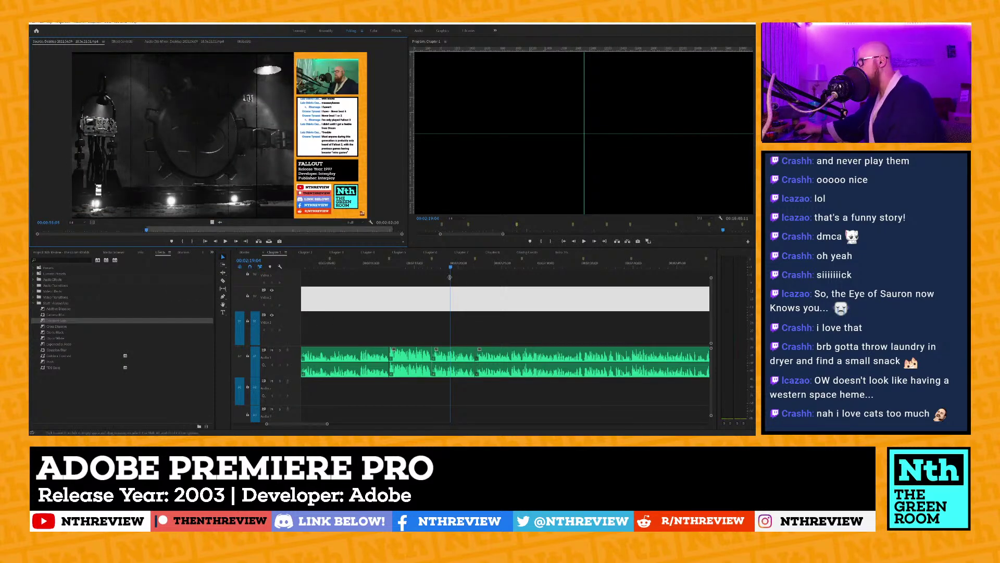
Mark the sequence range between the markers at about 2:12 and 2:17 and overwrite it with the Fallout vault door footage.
{"action": "left_click", "coordinate": [389, 263]}
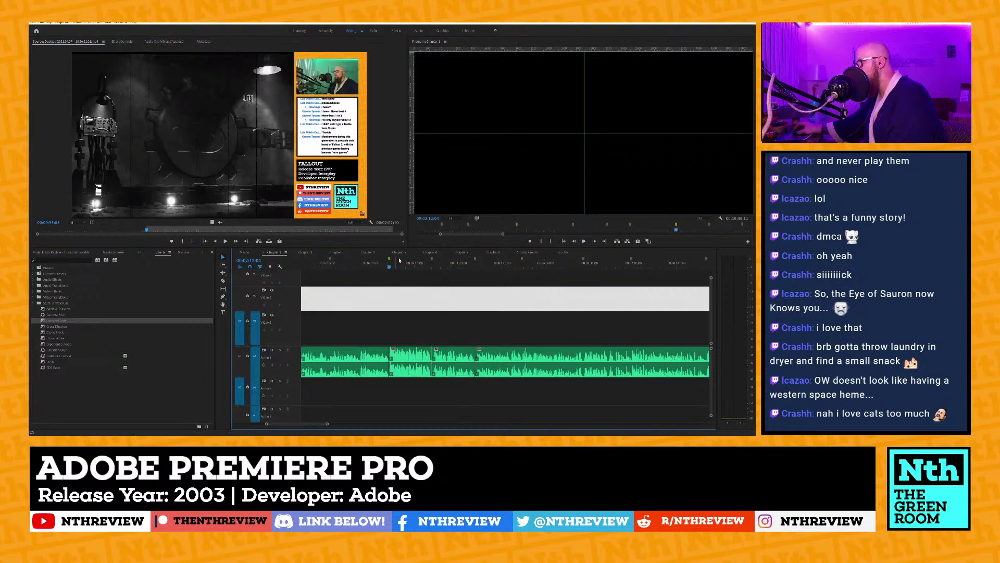
{"action": "key", "text": "i"}
{"action": "left_click", "coordinate": [431, 261]}
{"action": "key", "text": "o"}
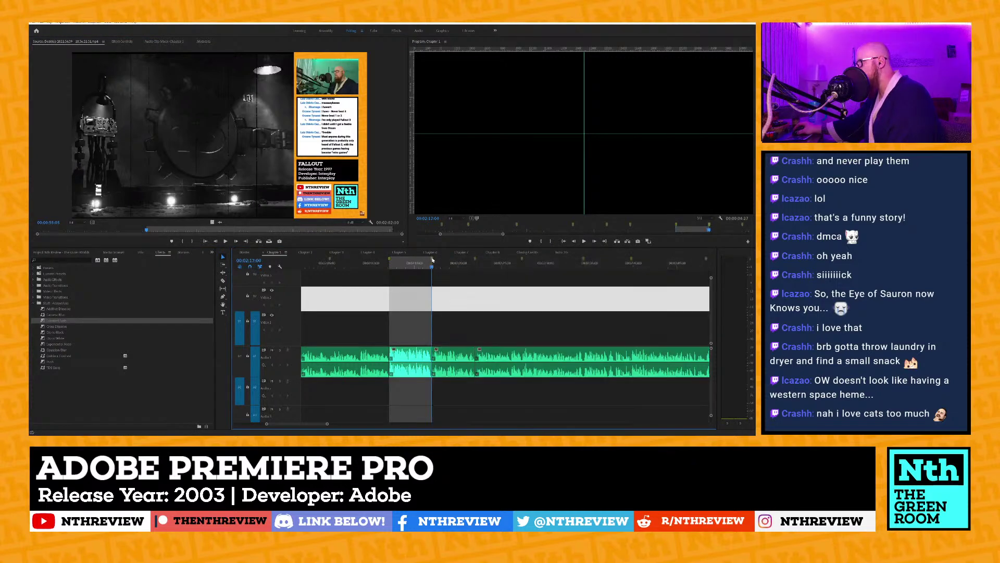
{"action": "key", "text": "period"}
{"action": "left_click", "coordinate": [380, 229]}
{"action": "key", "text": "Return"}
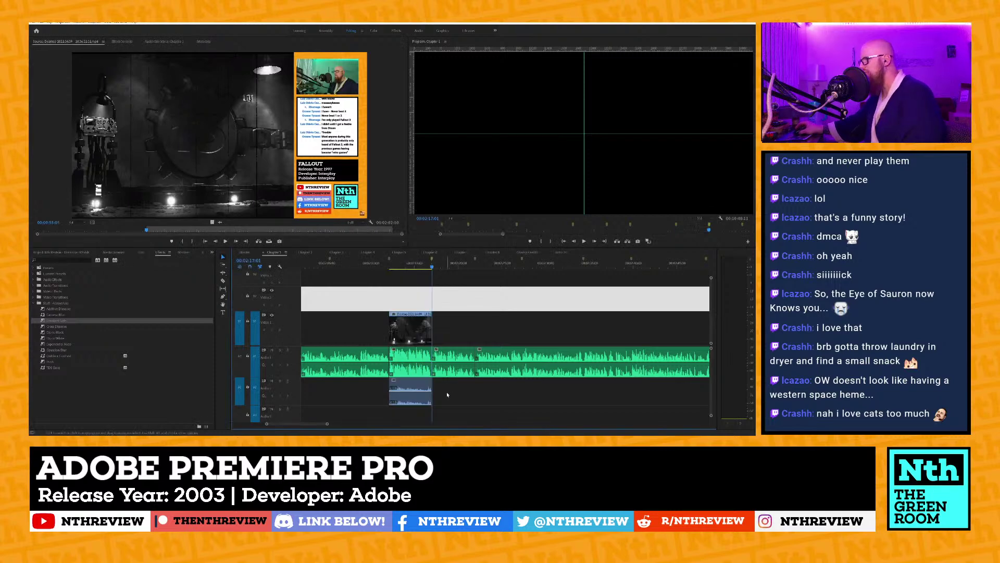
Adjust the new Fallout clip's audio level and play the sequence from its start to just past its end.
{"action": "left_click", "coordinate": [426, 395]}
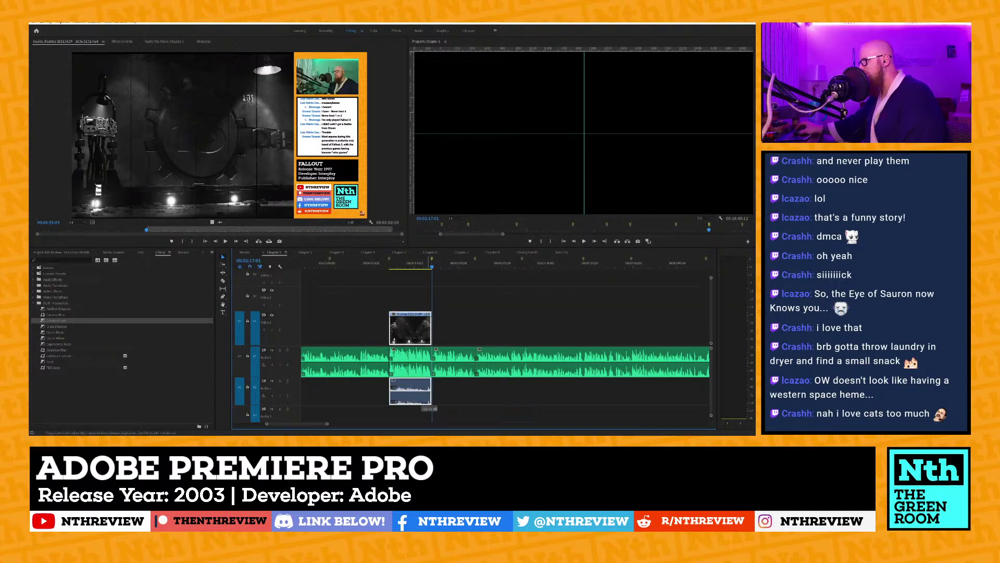
{"action": "left_click", "coordinate": [392, 266]}
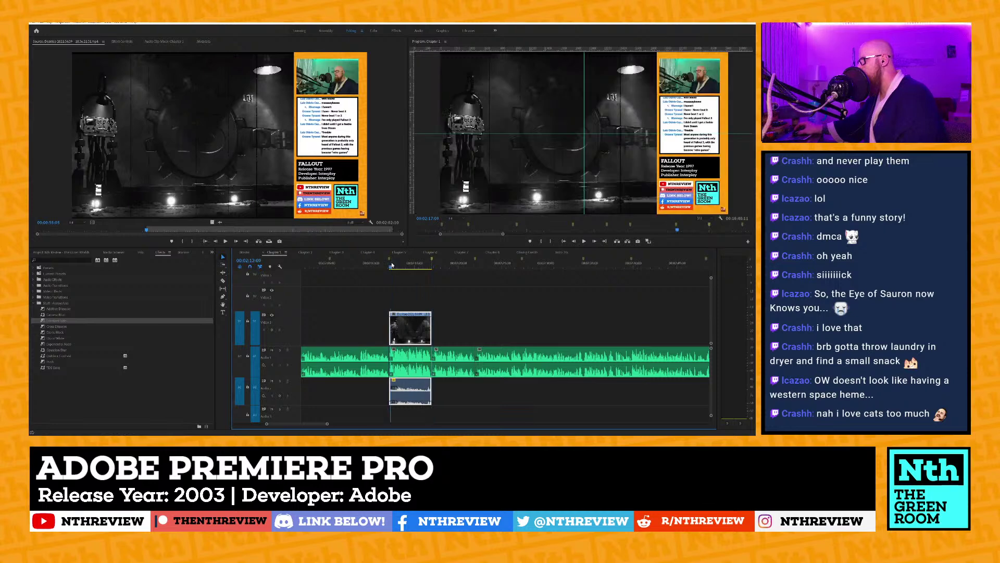
{"action": "key", "text": "space"}
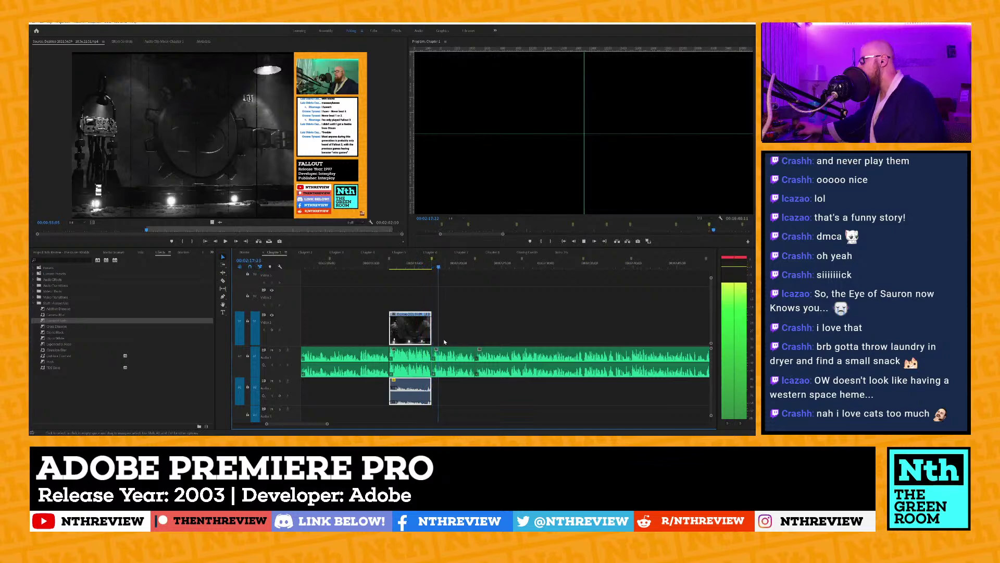
{"action": "key", "text": "space"}
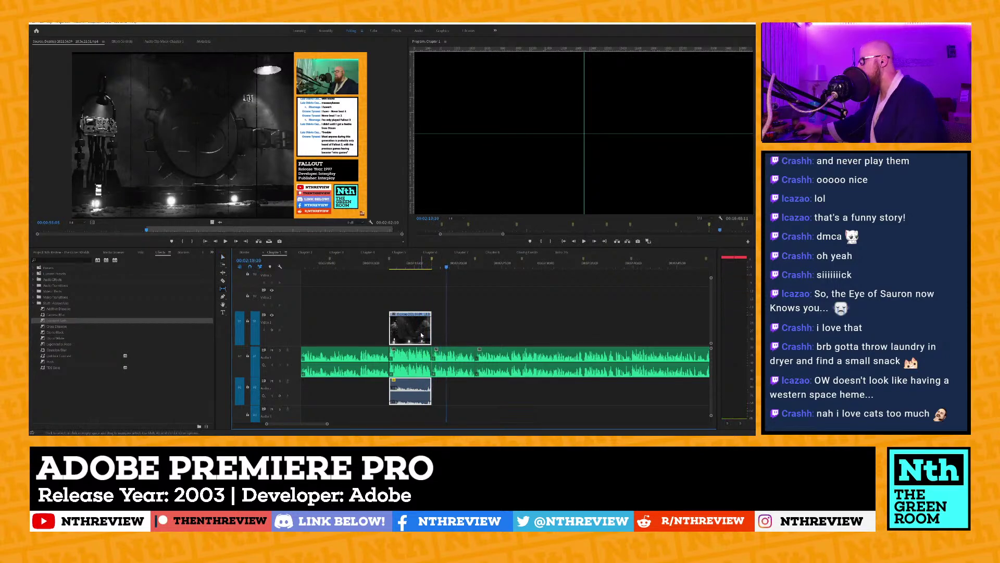
Slip the Fallout clip's source content within its existing edit points and replay it from its starting marker.
{"action": "left_click_drag", "start_coordinate": [442, 350], "coordinate": [432, 350]}
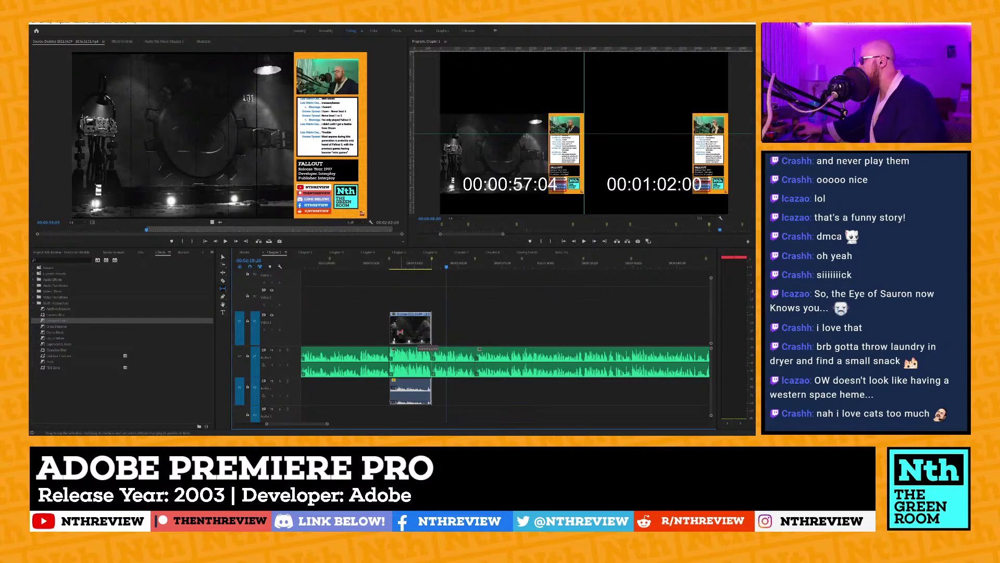
{"action": "left_click_drag", "start_coordinate": [431, 350], "coordinate": [431, 350]}
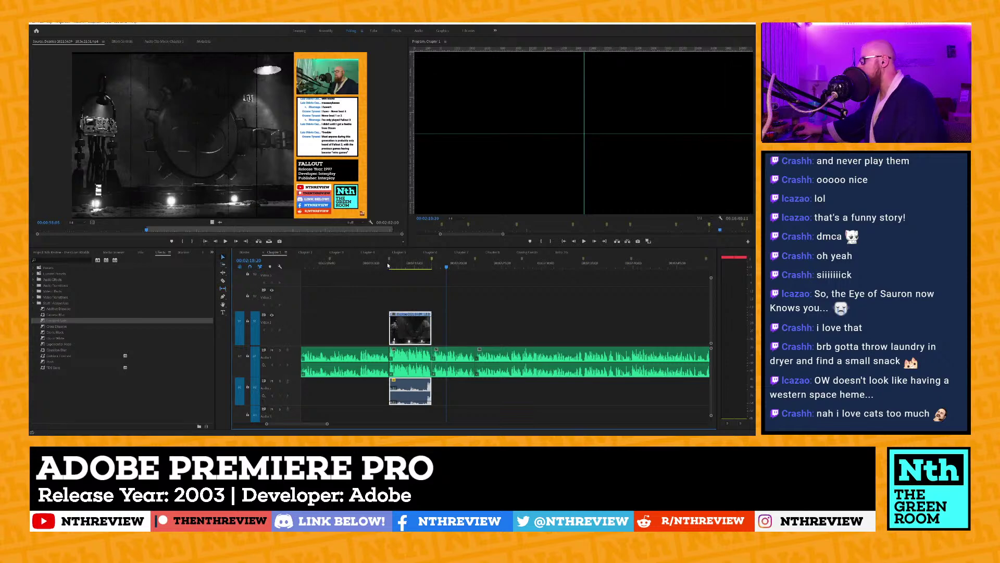
{"action": "left_click", "coordinate": [388, 261]}
{"action": "key", "text": "space"}
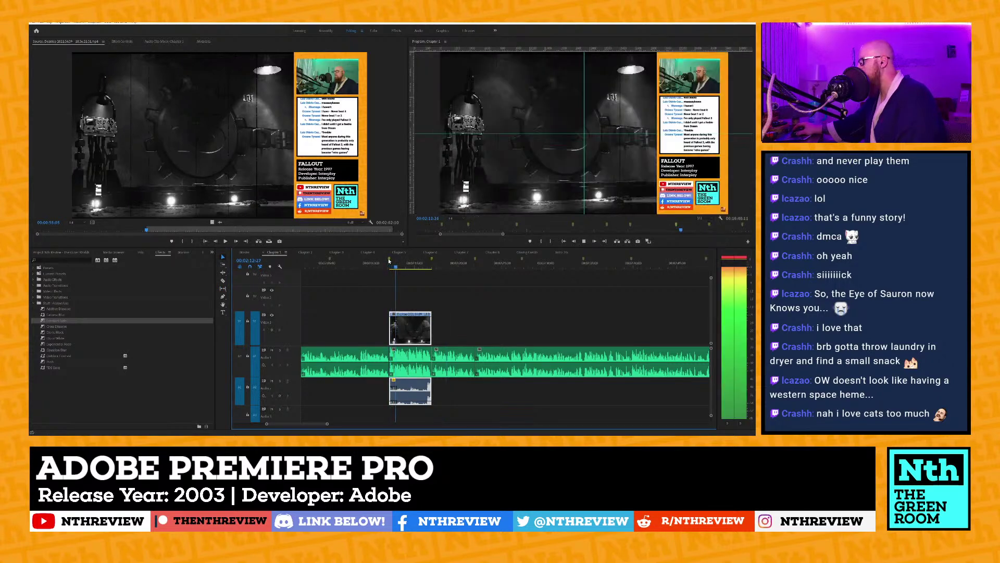
Play the sequence from the empty stretch before the Fallout vault door clip through to that clip's end.
{"action": "scroll", "coordinate": [408, 282], "scroll_direction": "down", "scroll_amount": 2}
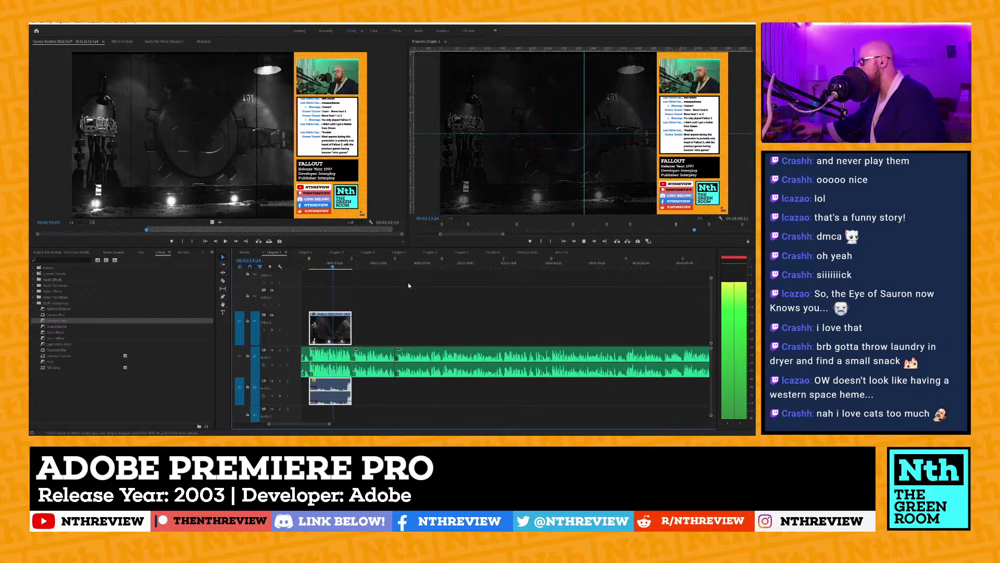
{"action": "scroll", "coordinate": [395, 299], "scroll_direction": "up", "scroll_amount": 2}
{"action": "scroll", "coordinate": [395, 299], "scroll_direction": "up", "scroll_amount": 2}
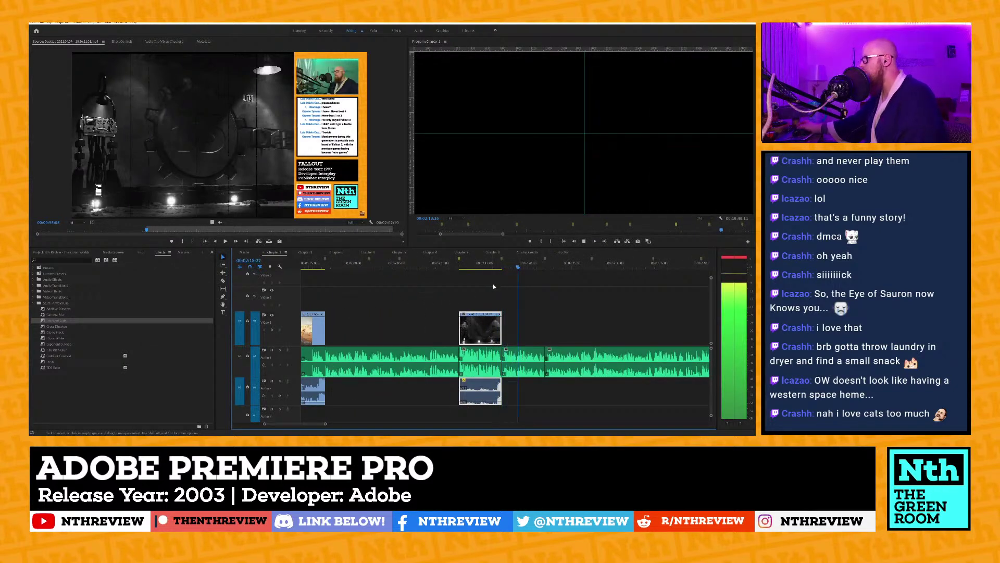
{"action": "left_click", "coordinate": [409, 266]}
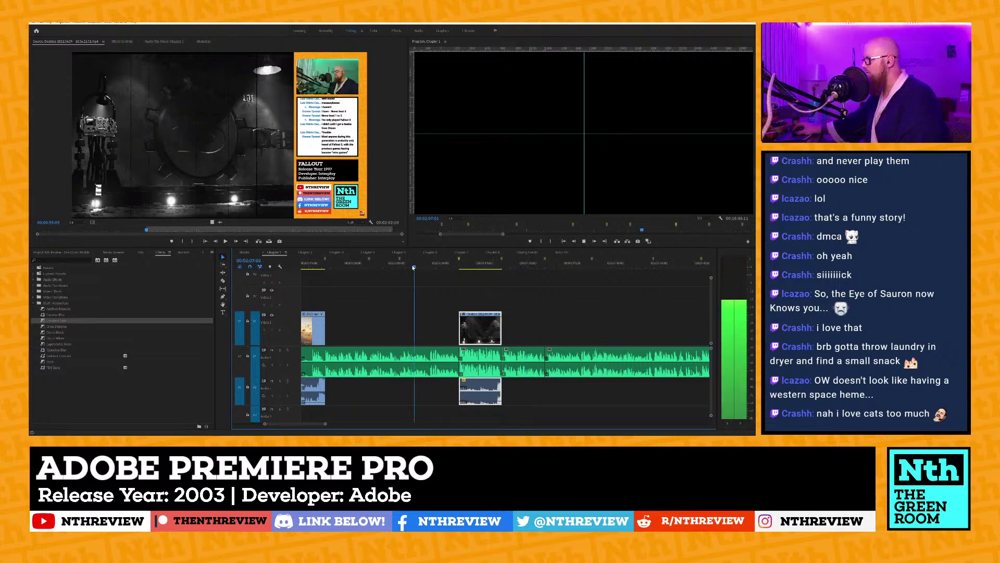
{"action": "scroll", "coordinate": [433, 276], "scroll_direction": "up", "scroll_amount": 1}
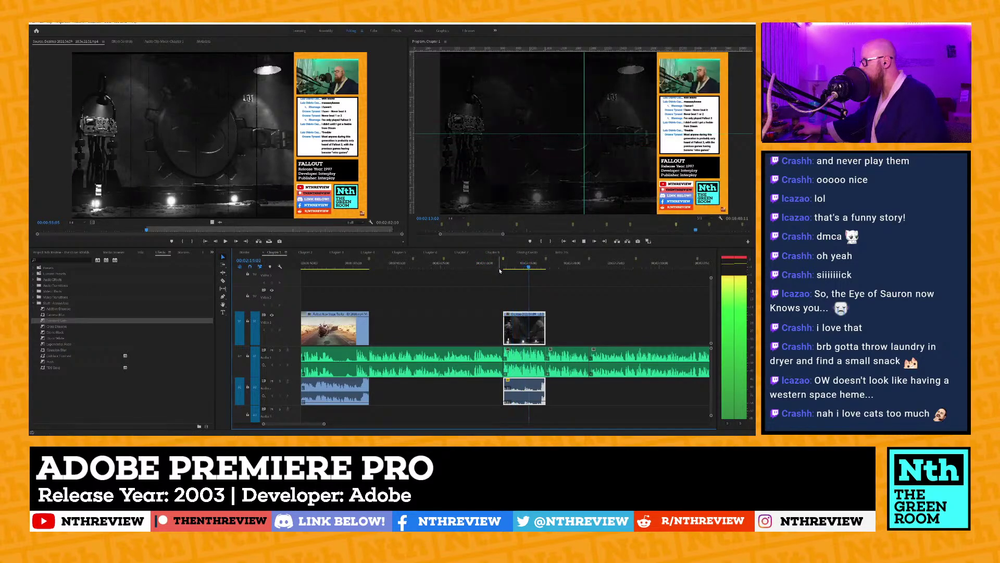
{"action": "key", "text": "space"}
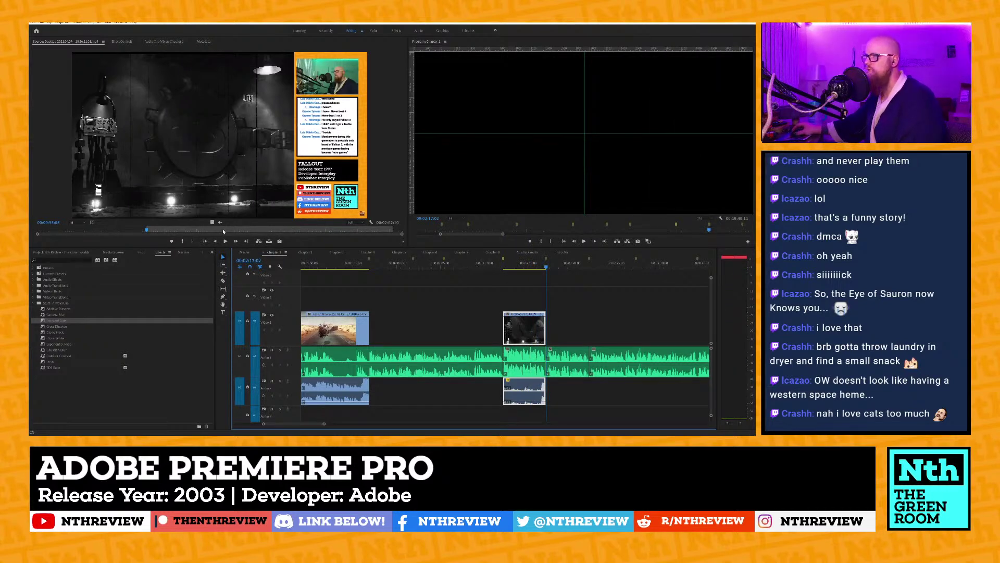
Scrub the Fallout stream source back to the village farm gameplay and mark its Out point there.
{"action": "left_click", "coordinate": [247, 230]}
{"action": "left_click_drag", "start_coordinate": [248, 232], "coordinate": [93, 240]}
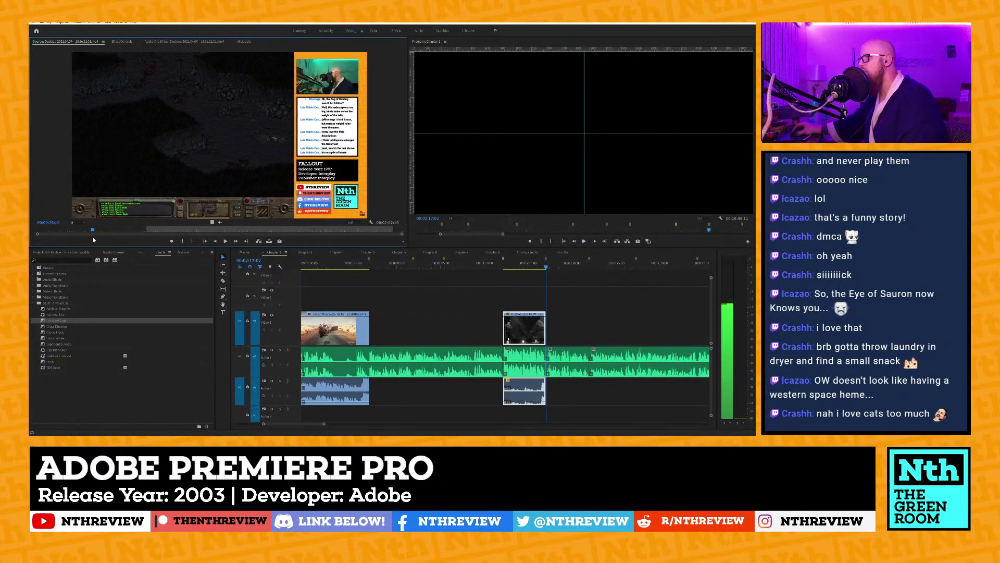
{"action": "key", "text": "space"}
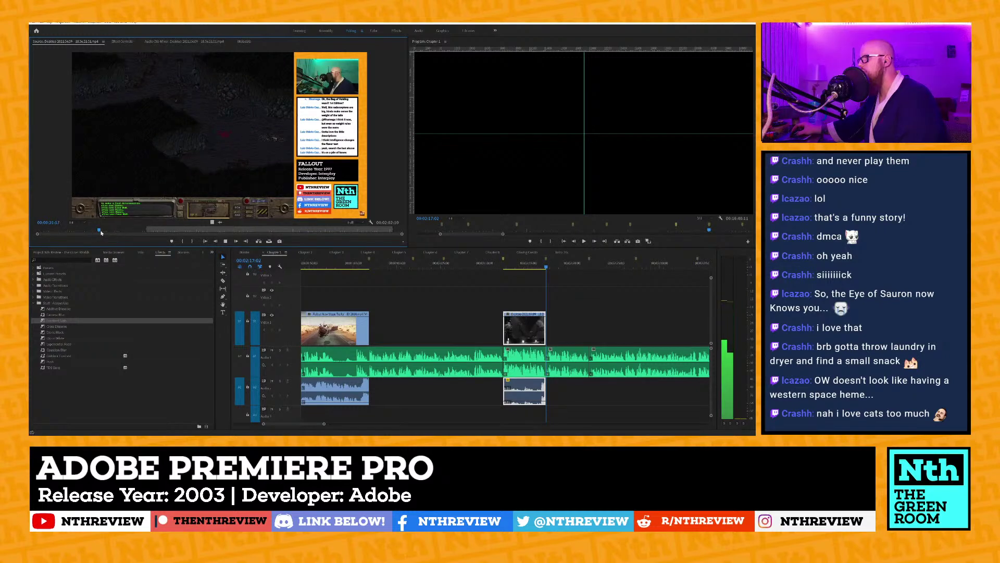
{"action": "left_click", "coordinate": [106, 232]}
{"action": "left_click_drag", "start_coordinate": [107, 232], "coordinate": [115, 231]}
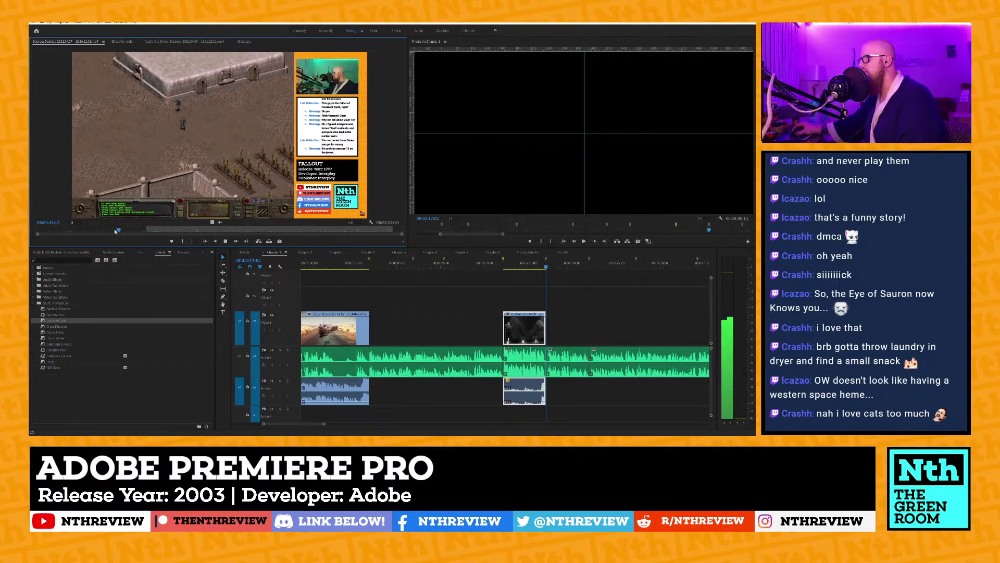
{"action": "key", "text": "space"}
{"action": "key", "text": "o"}
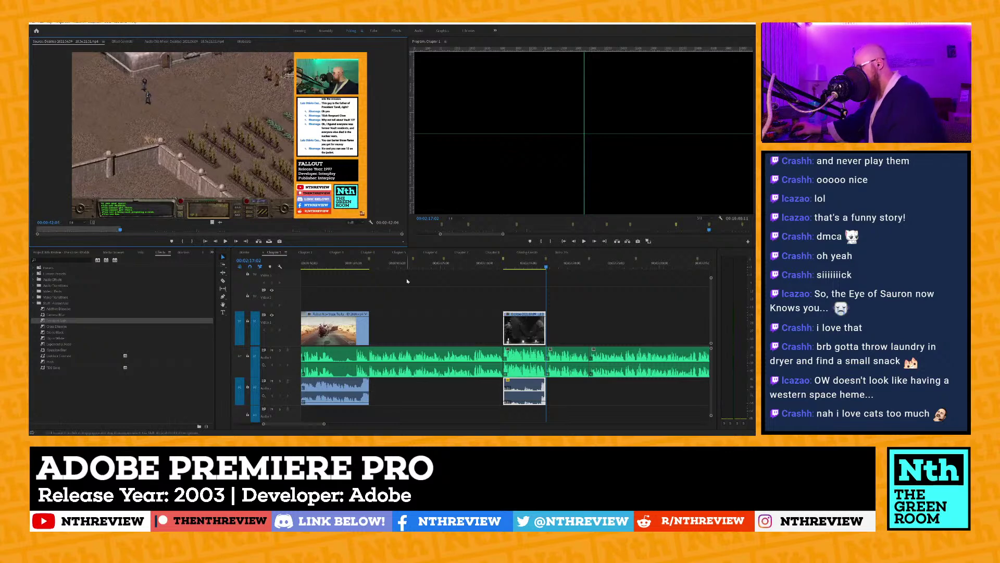
Overwrite the sequence range from about 2:05 to 2:12 with the Fallout gameplay footage and adjust the new clip's audio level.
{"action": "left_click", "coordinate": [443, 260]}
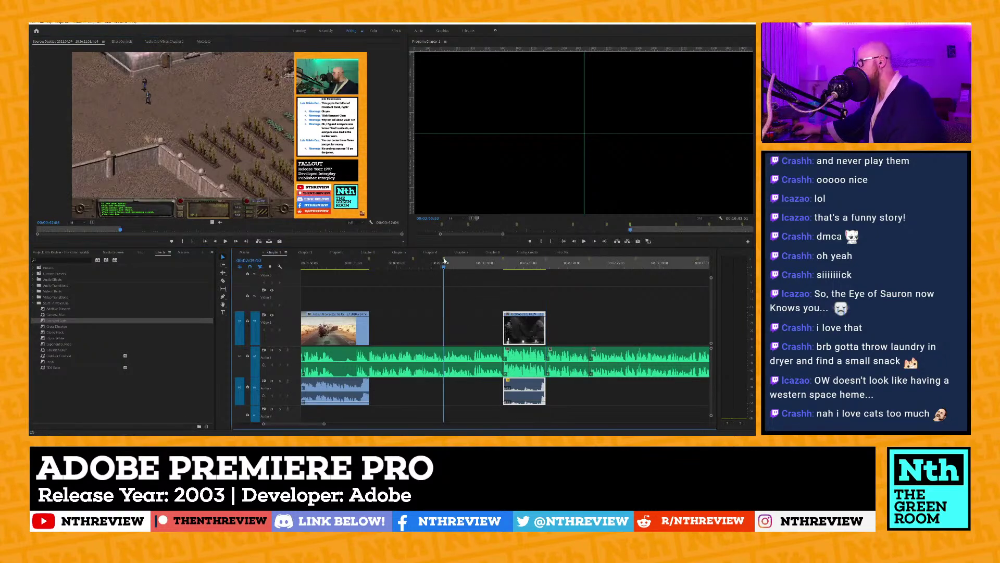
{"action": "key", "text": "."}
{"action": "left_click", "coordinate": [503, 260]}
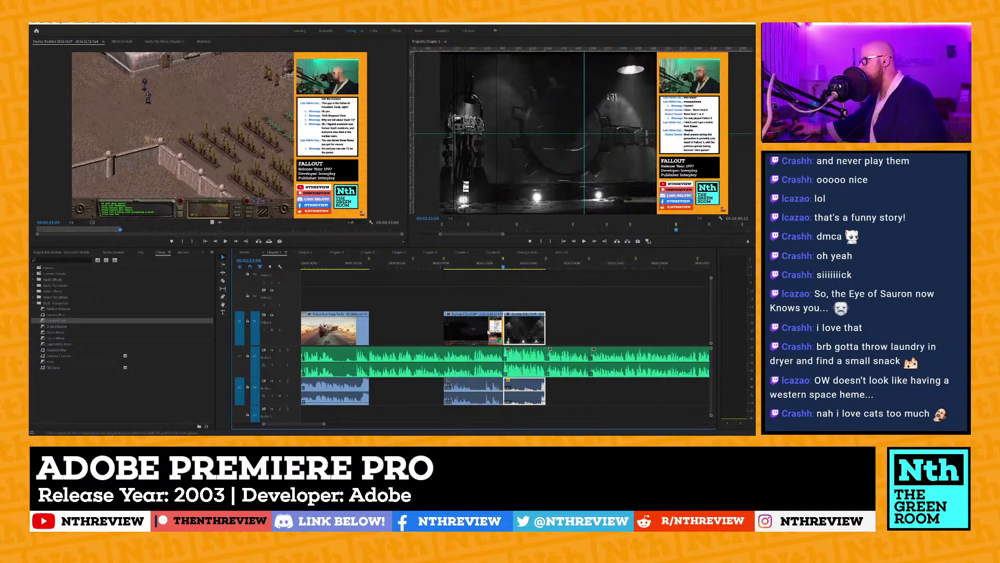
{"action": "left_click_drag", "start_coordinate": [483, 393], "coordinate": [483, 392]}
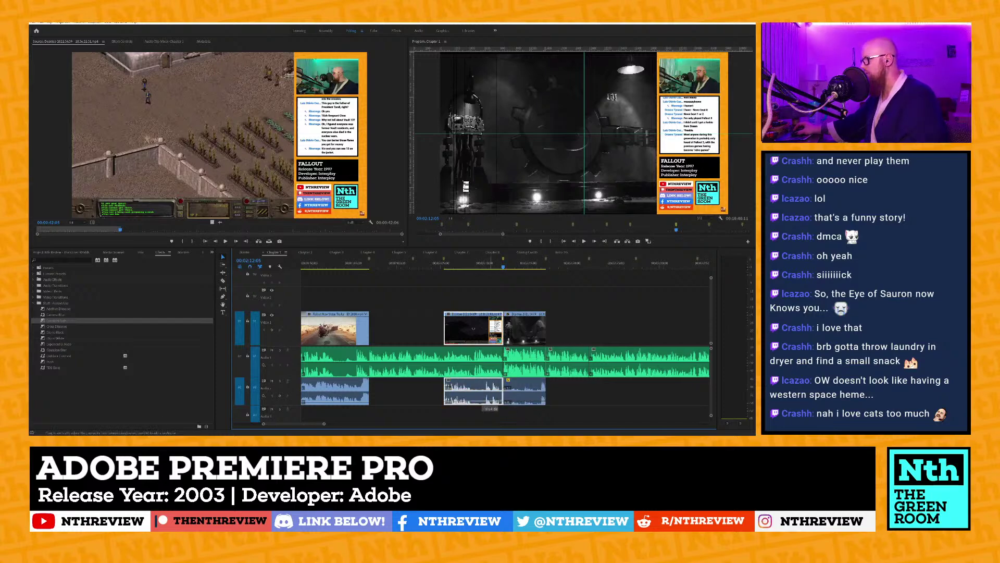
Try scaling up the Fallout gameplay clip until the stream overlay falls outside the frame.
{"action": "left_click", "coordinate": [475, 267]}
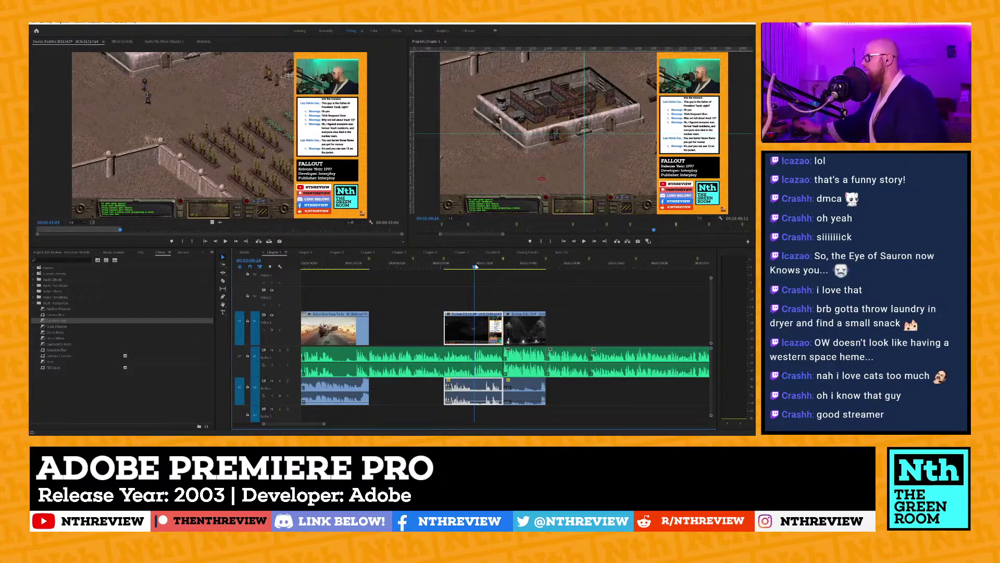
{"action": "left_click", "coordinate": [122, 42]}
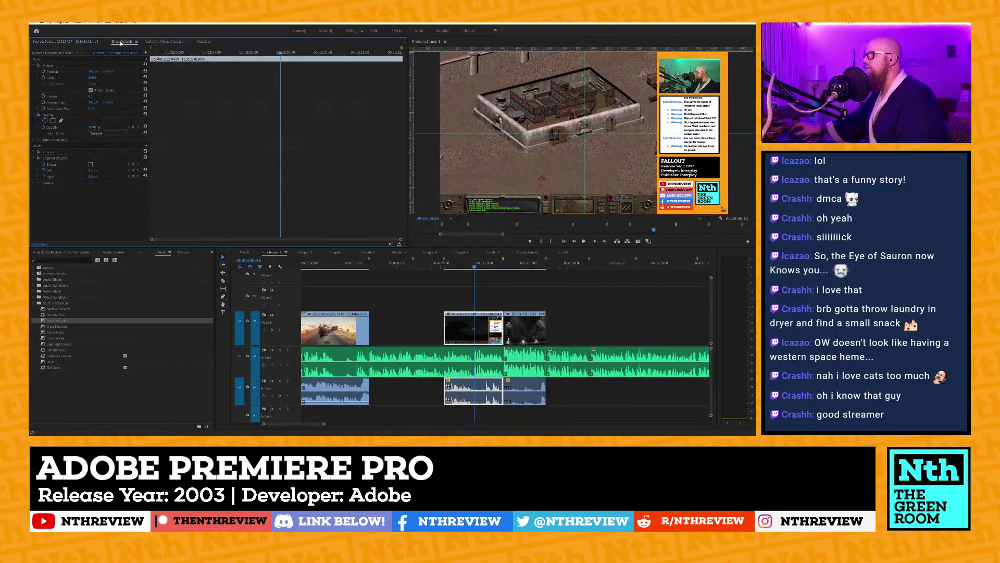
{"action": "left_click_drag", "start_coordinate": [92, 78], "coordinate": [146, 79]}
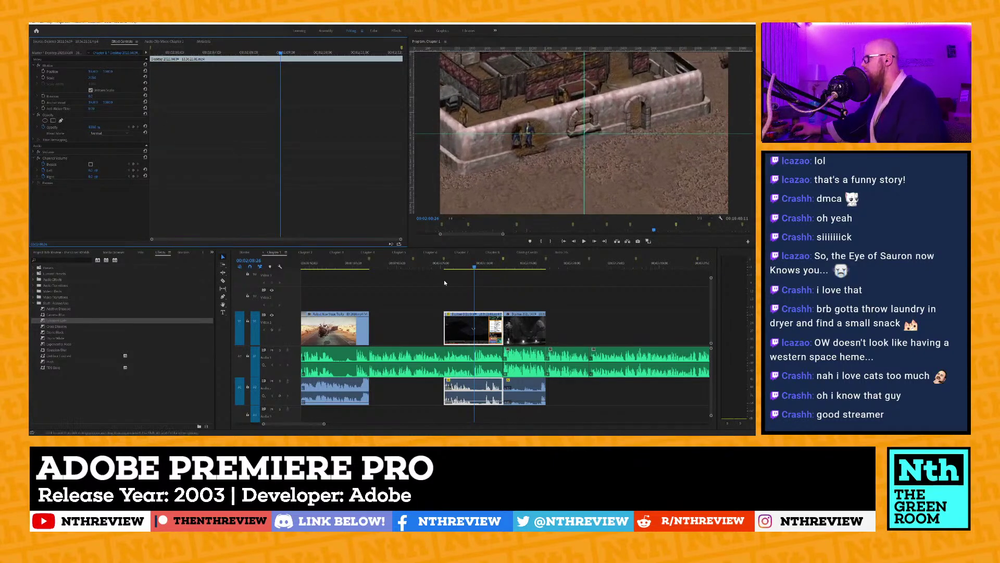
Scrub across the two Fallout clips and play the sequence from the gap before the gameplay clip into it.
{"action": "left_click_drag", "start_coordinate": [478, 265], "coordinate": [543, 268]}
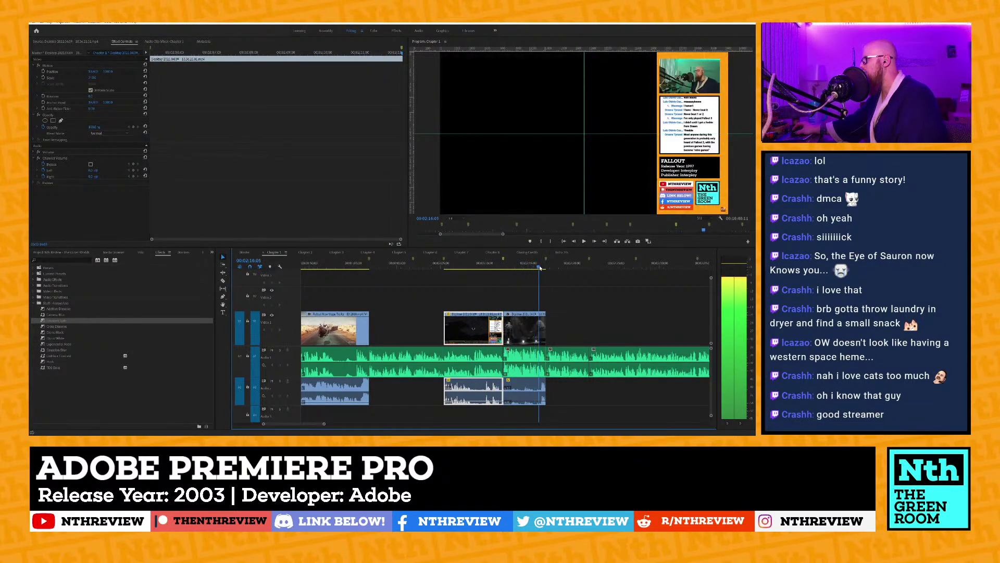
{"action": "left_click_drag", "start_coordinate": [428, 265], "coordinate": [413, 266]}
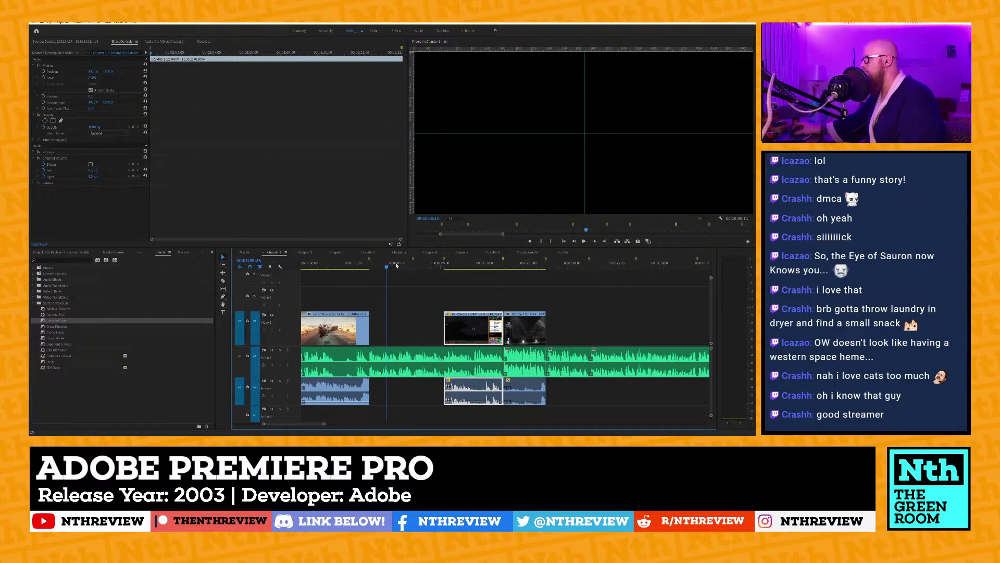
{"action": "left_click", "coordinate": [421, 266]}
{"action": "key", "text": "space"}
{"action": "scroll", "coordinate": [421, 265], "scroll_direction": "up", "scroll_amount": 1}
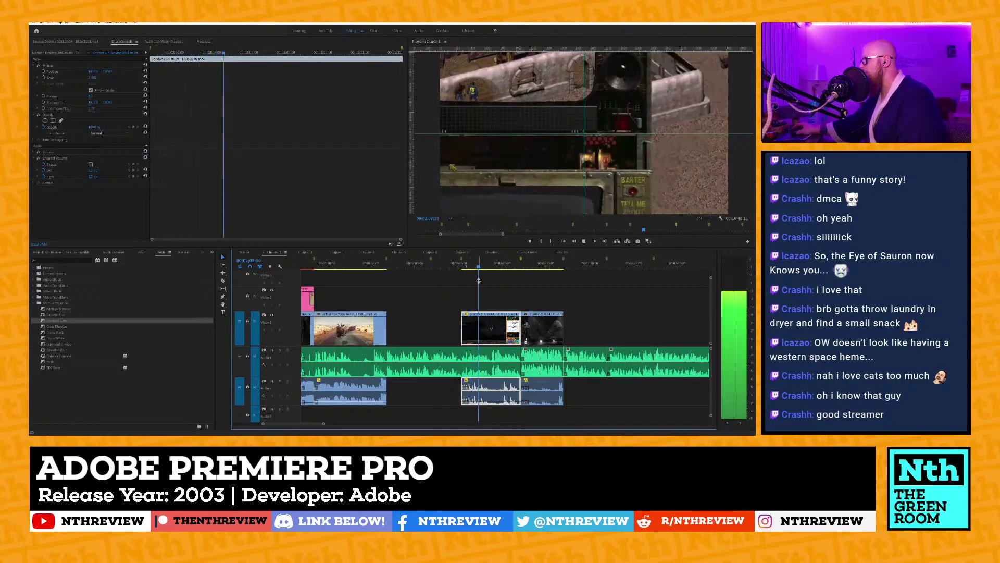
{"action": "key", "text": "space"}
Slip the Fallout gameplay clip's source content to the village farm scene and replay it within its edit points.
{"action": "key", "text": "b"}
{"action": "left_click_drag", "start_coordinate": [501, 328], "coordinate": [473, 330]}
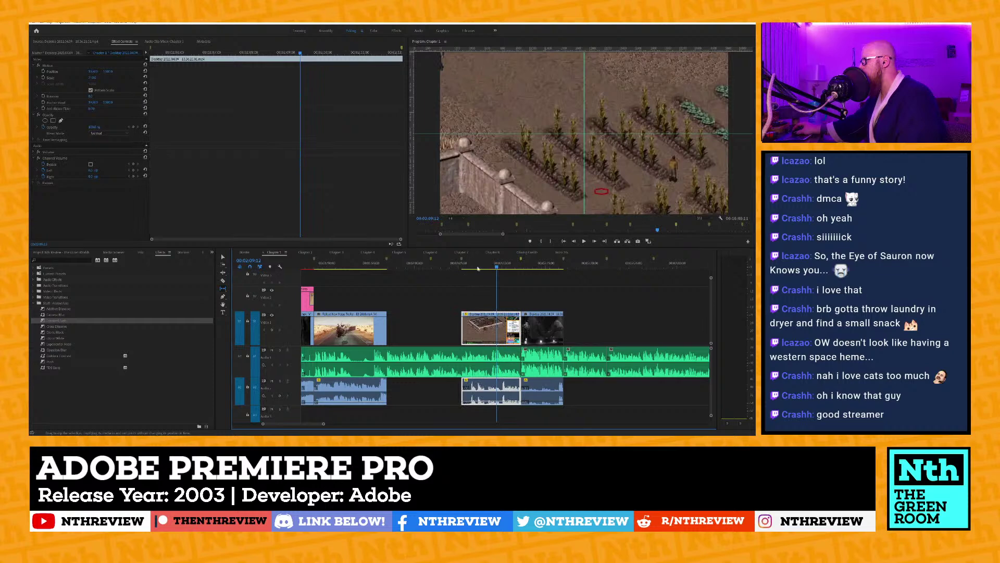
{"action": "left_click", "coordinate": [469, 268]}
{"action": "key", "text": "space"}
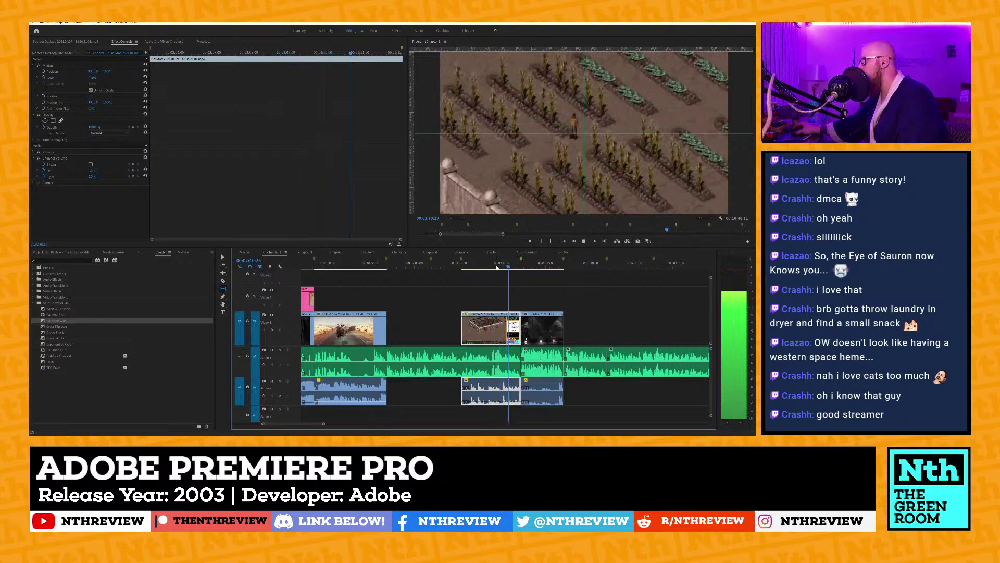
{"action": "key", "text": "space"}
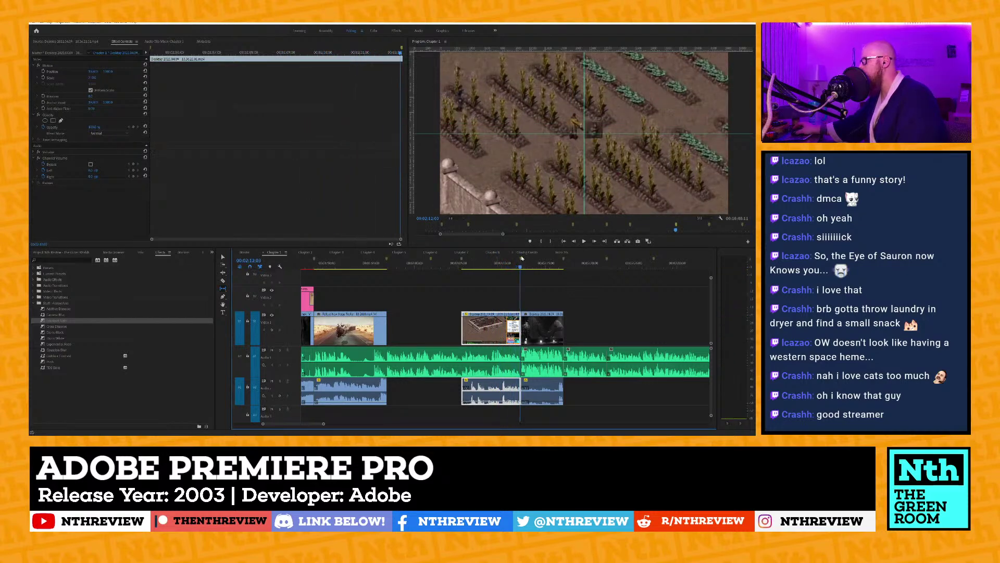
Restore the Fallout gameplay clip's original scale and apply the Crop video effect to it.
{"action": "left_click", "coordinate": [489, 266]}
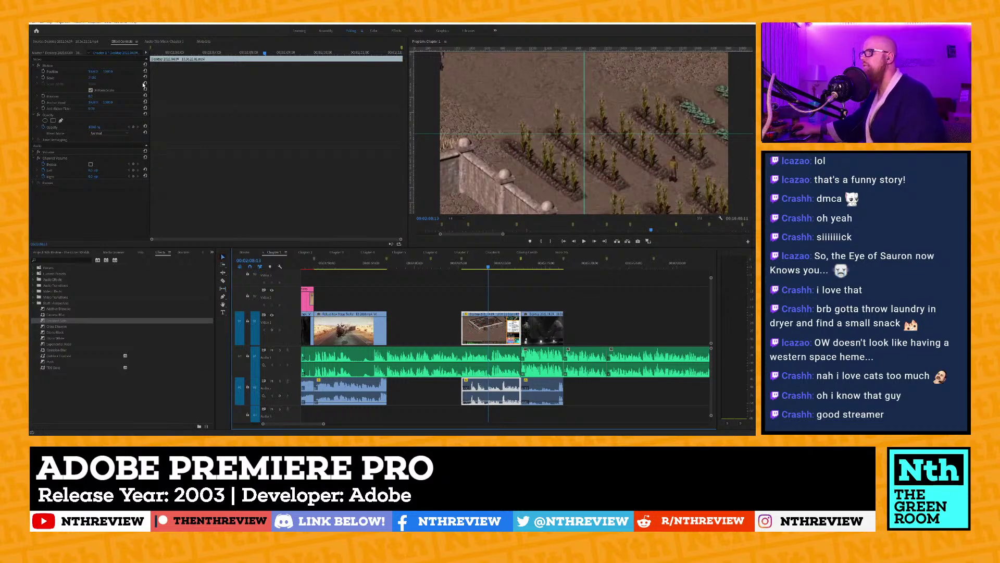
{"action": "left_click", "coordinate": [91, 78]}
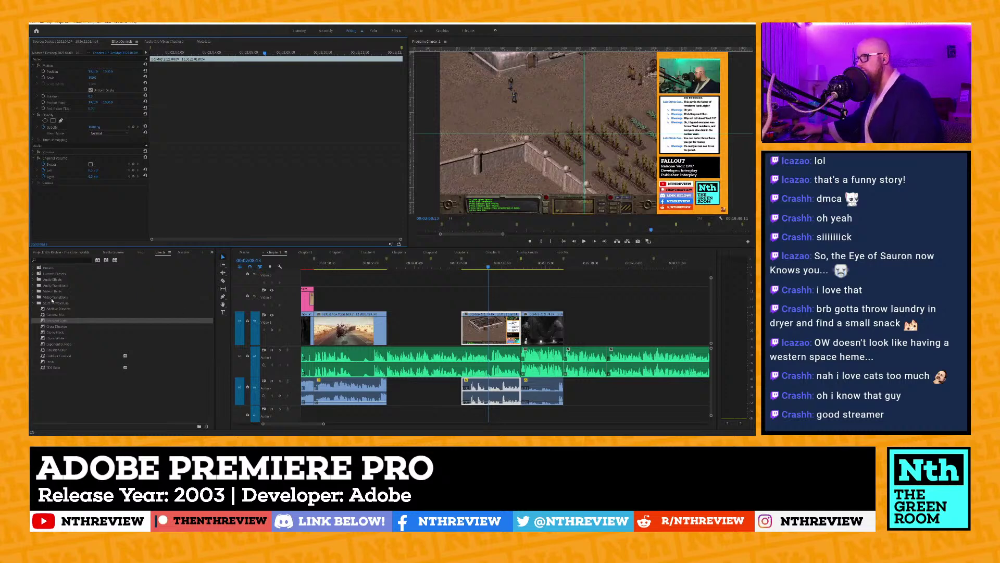
{"action": "left_click", "coordinate": [68, 260]}
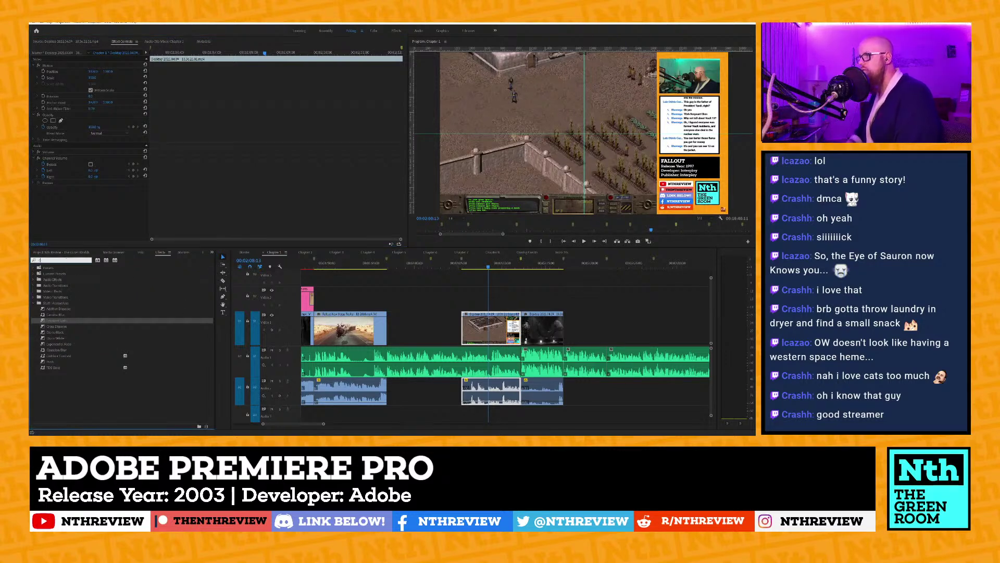
{"action": "type", "text": "crop"}
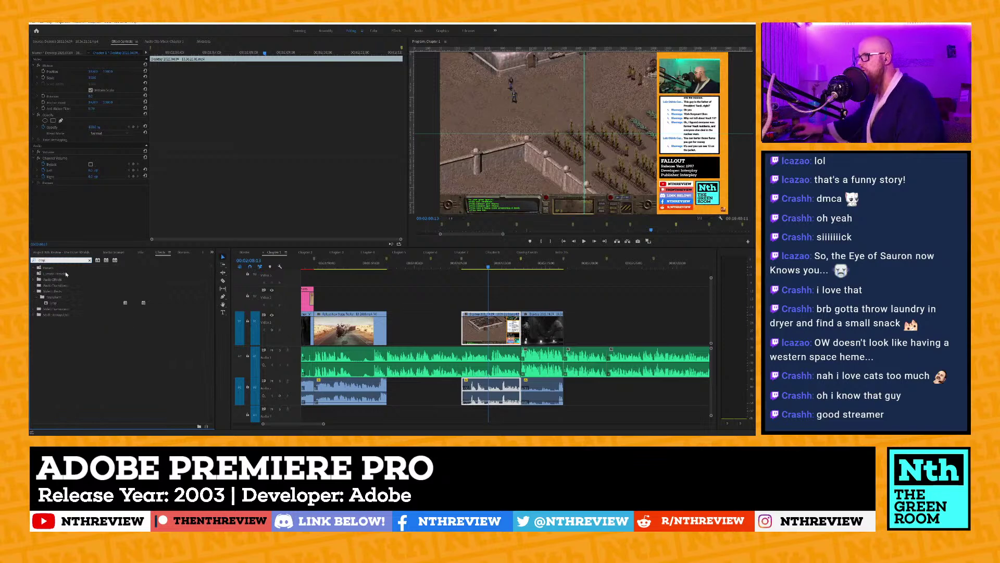
{"action": "left_click_drag", "start_coordinate": [53, 303], "coordinate": [464, 328]}
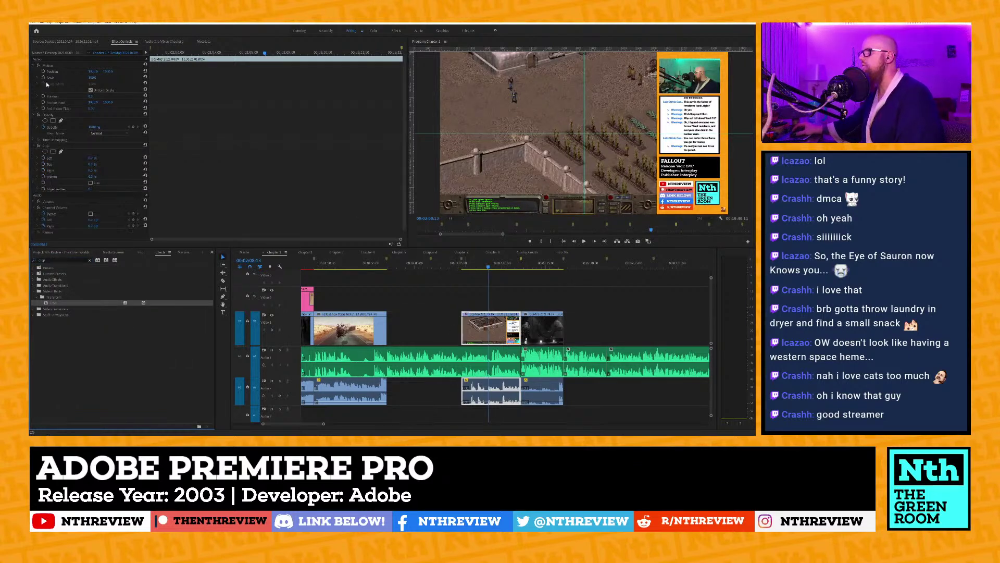
Crop the gameplay clip's right side until the stream overlay is removed, and shift the clip horizontally to centre it in the frame.
{"action": "mouse_move", "coordinate": [94, 171]}
{"action": "left_mouse_down"}
{"action": "mouse_move", "coordinate": [130, 172]}
{"action": "mouse_move", "coordinate": [106, 172]}
{"action": "left_mouse_up"}
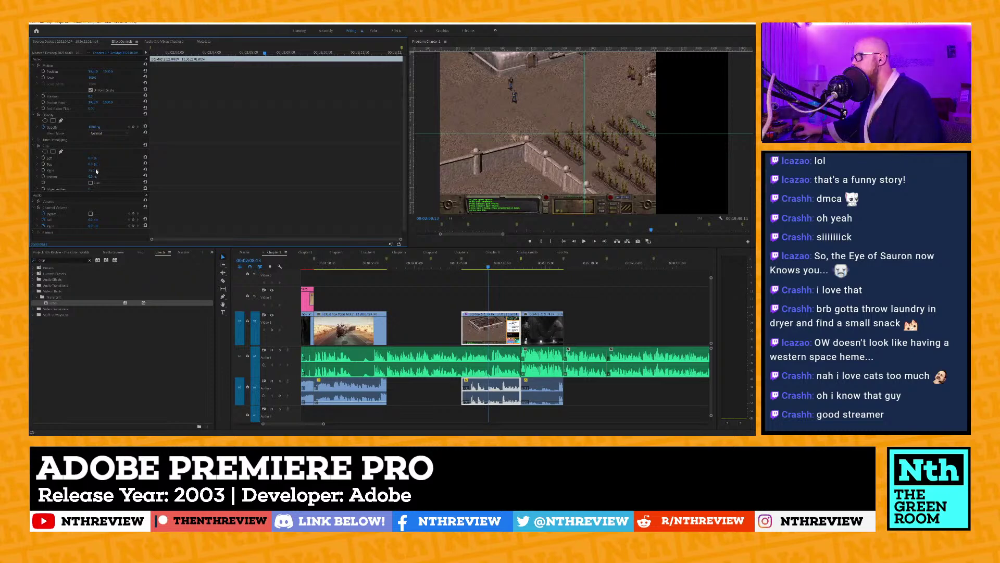
{"action": "scroll", "coordinate": [94, 171], "scroll_direction": "down", "scroll_amount": 1}
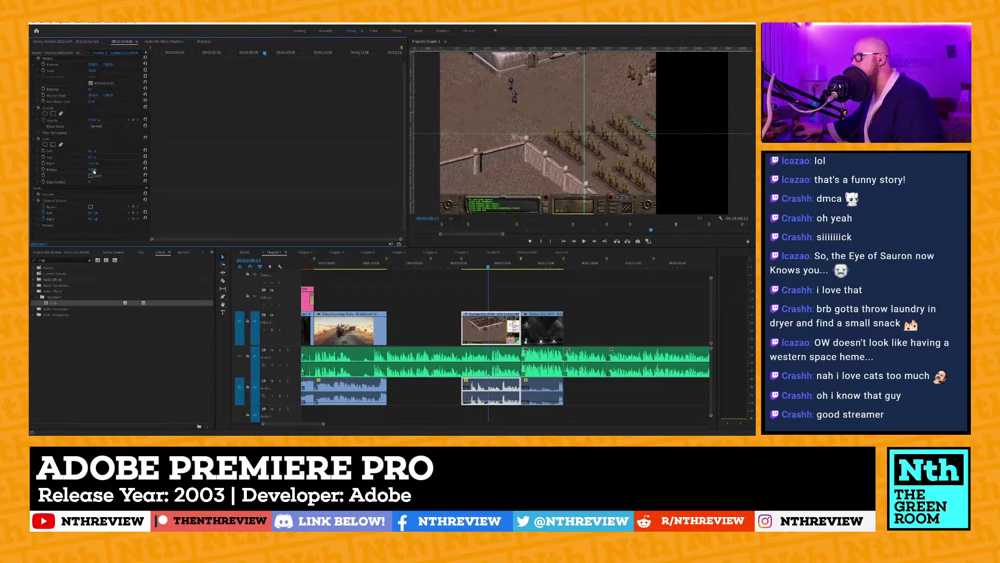
{"action": "left_click", "coordinate": [97, 163]}
{"action": "type", "text": "4"}
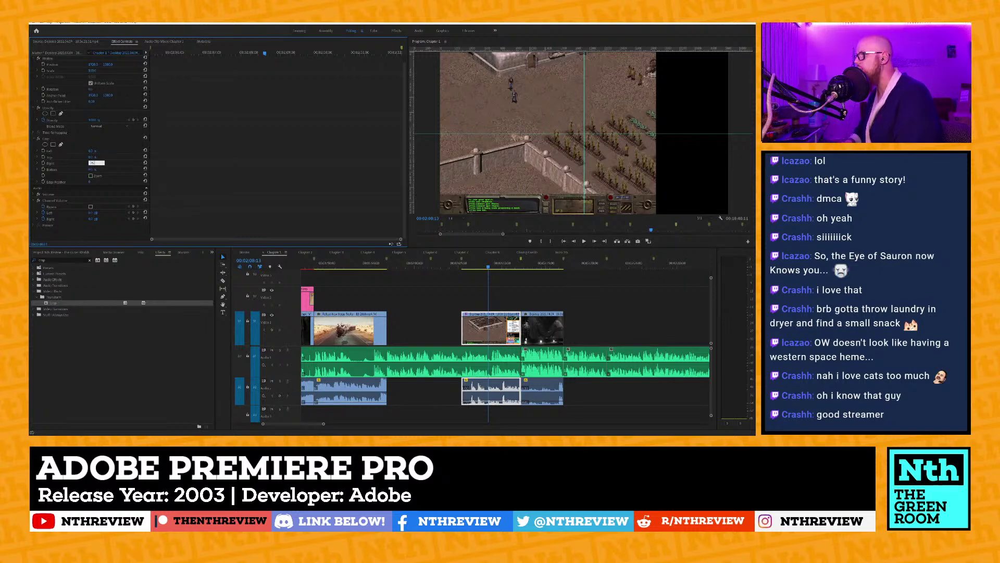
{"action": "key", "text": "Return"}
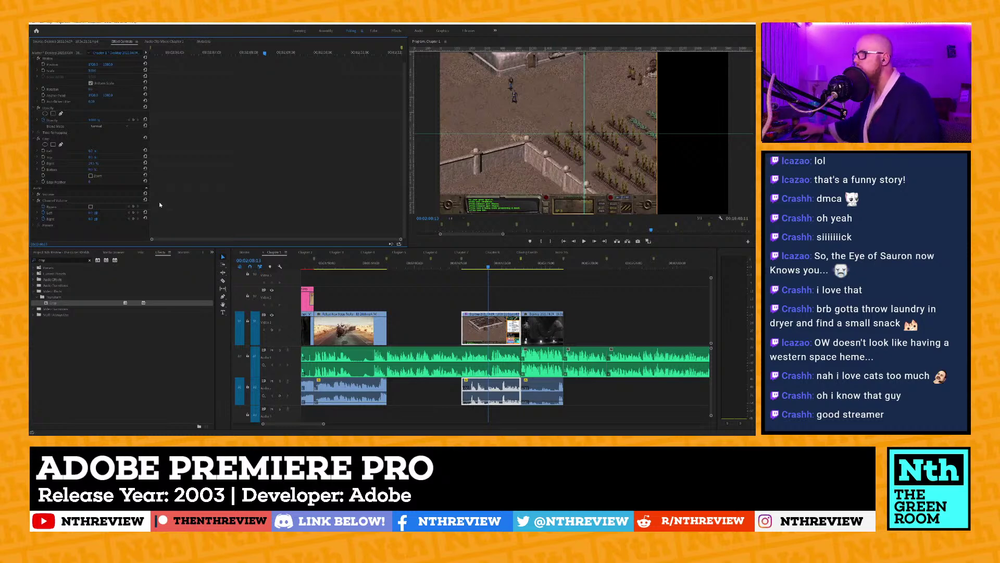
{"action": "left_click", "coordinate": [96, 163]}
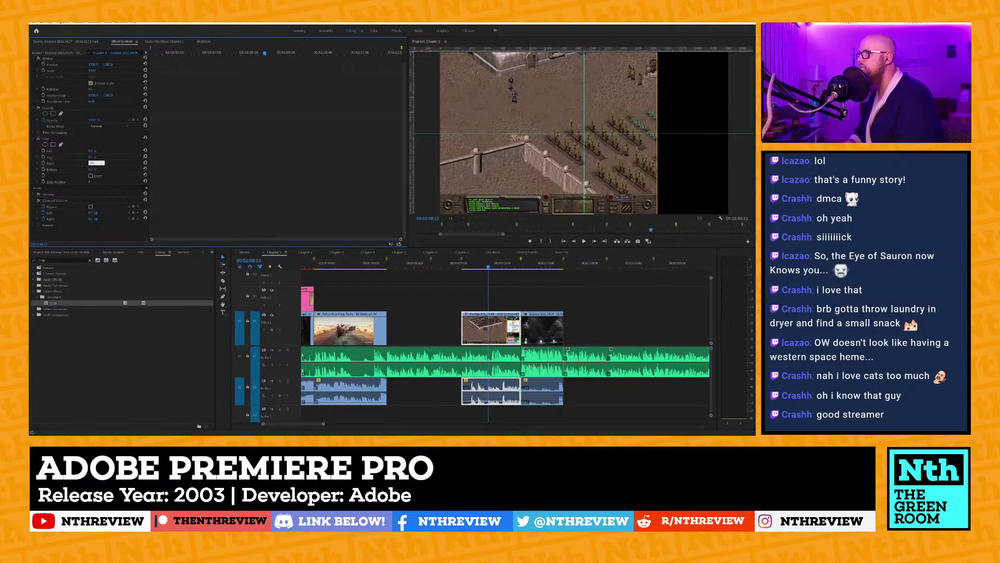
{"action": "key", "text": "Return"}
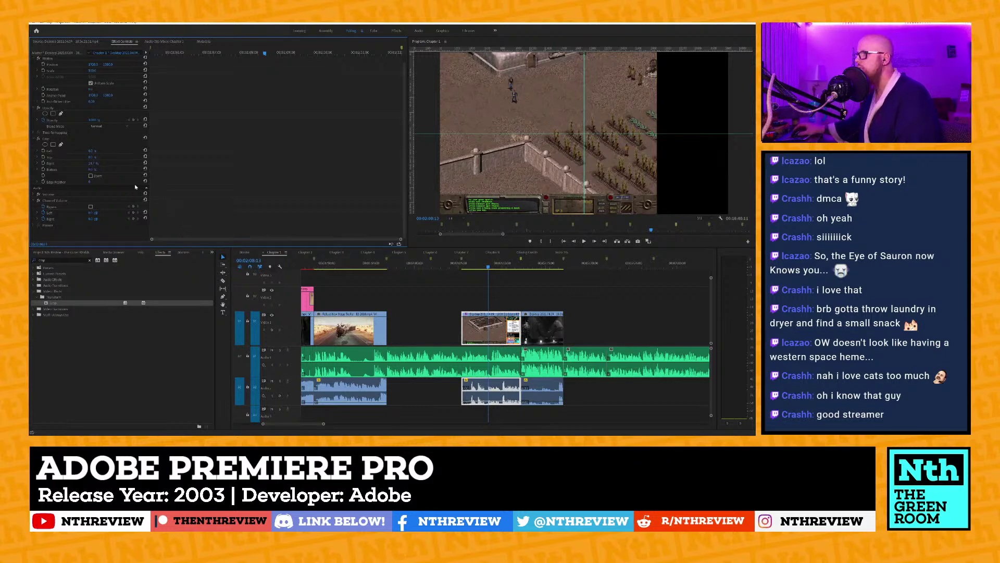
{"action": "left_click", "coordinate": [92, 162]}
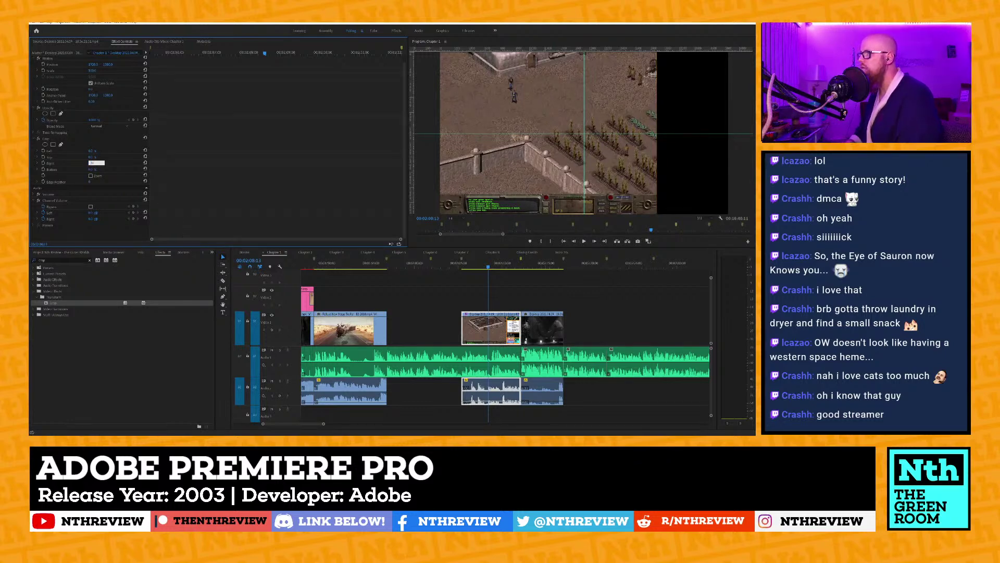
{"action": "key", "text": "Return"}
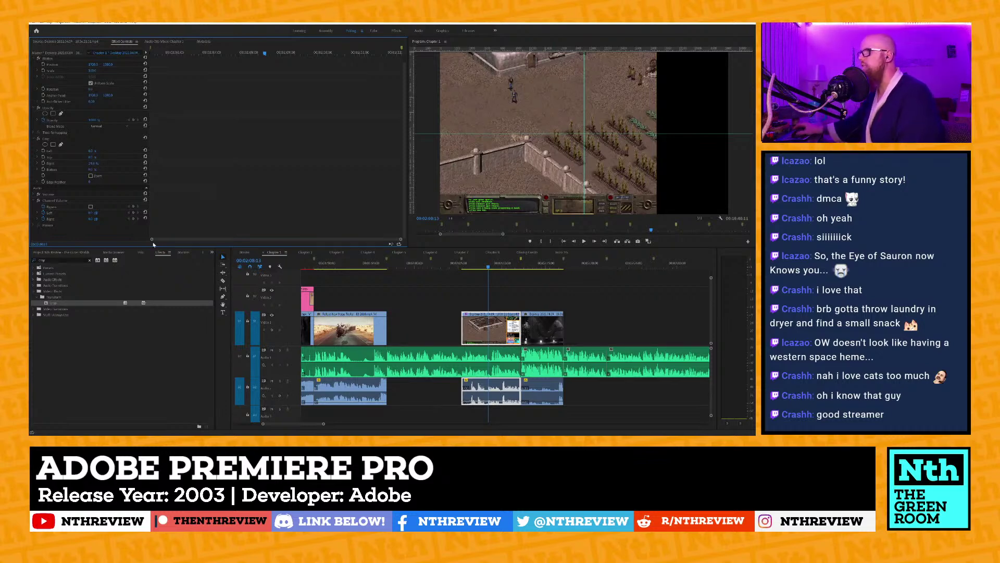
{"action": "left_click_drag", "start_coordinate": [103, 66], "coordinate": [204, 66]}
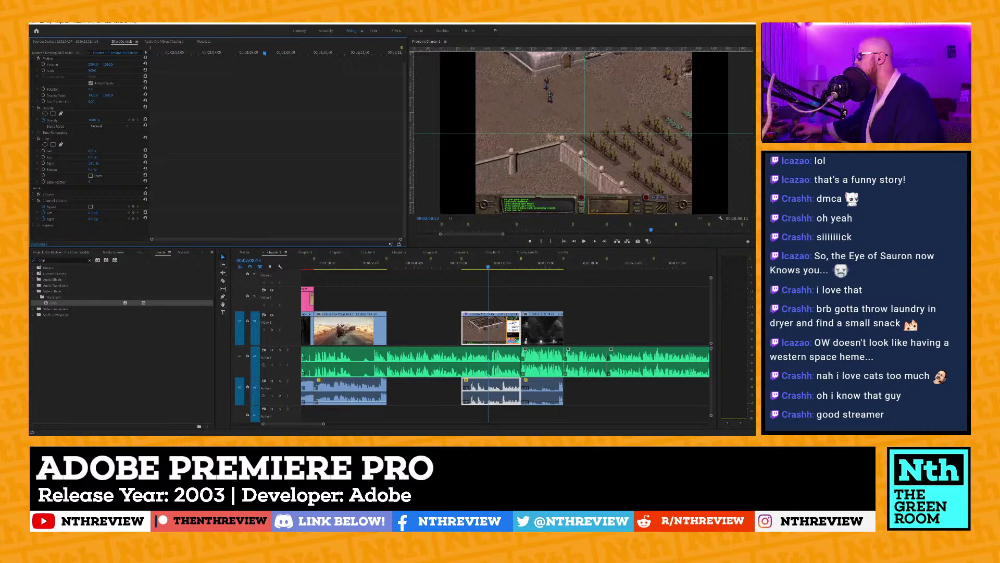
Load the Outer Worlds From Concept to Creation documentary as the source for the gap and find the shot of two developers laughing.
{"action": "left_click_drag", "start_coordinate": [204, 66], "coordinate": [207, 66]}
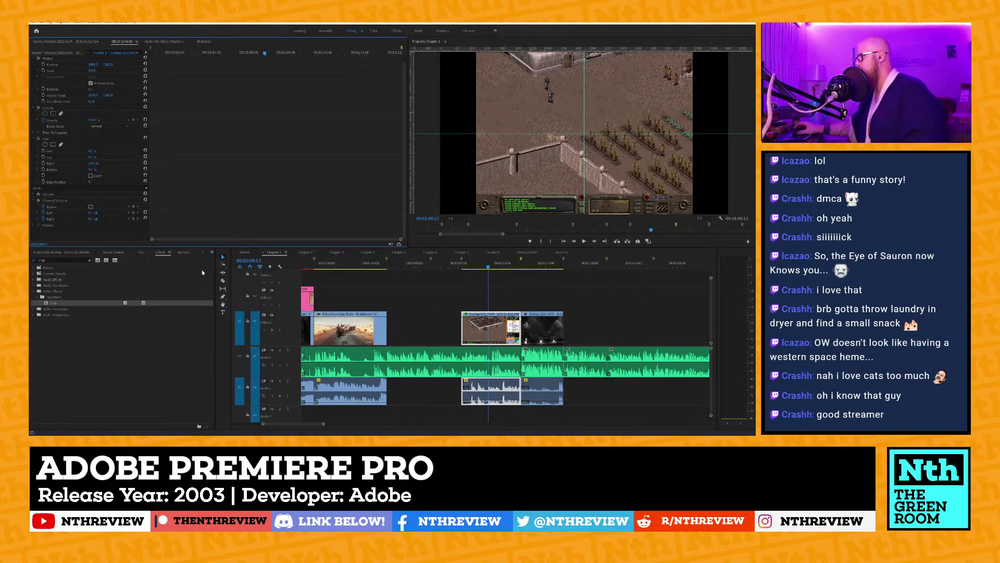
{"action": "left_click", "coordinate": [440, 266]}
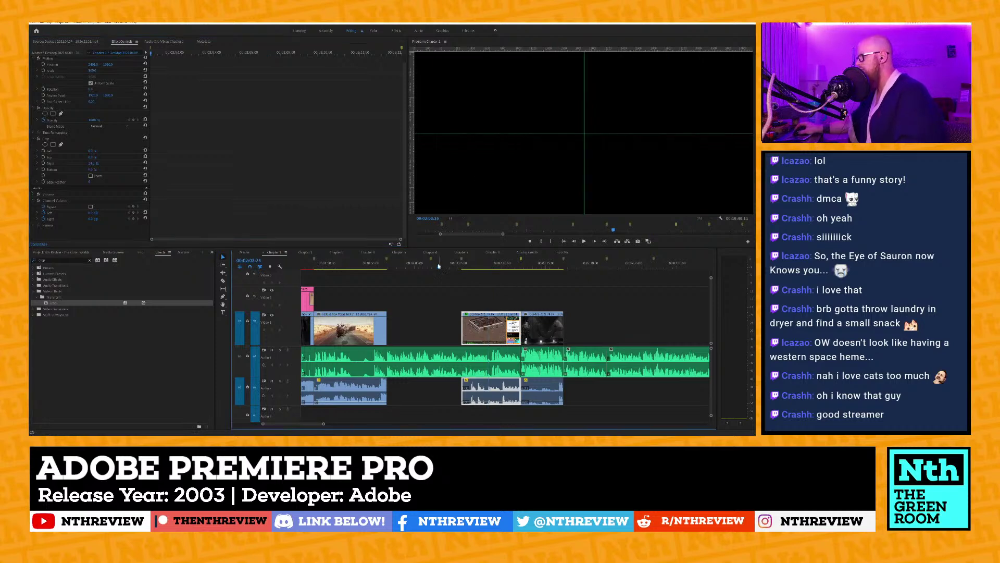
{"action": "key", "text": "minus"}
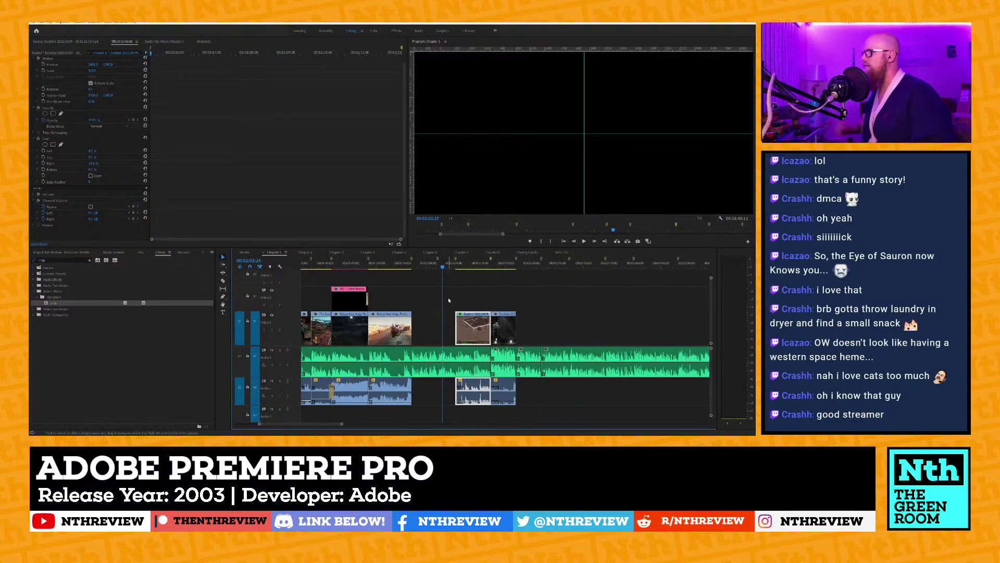
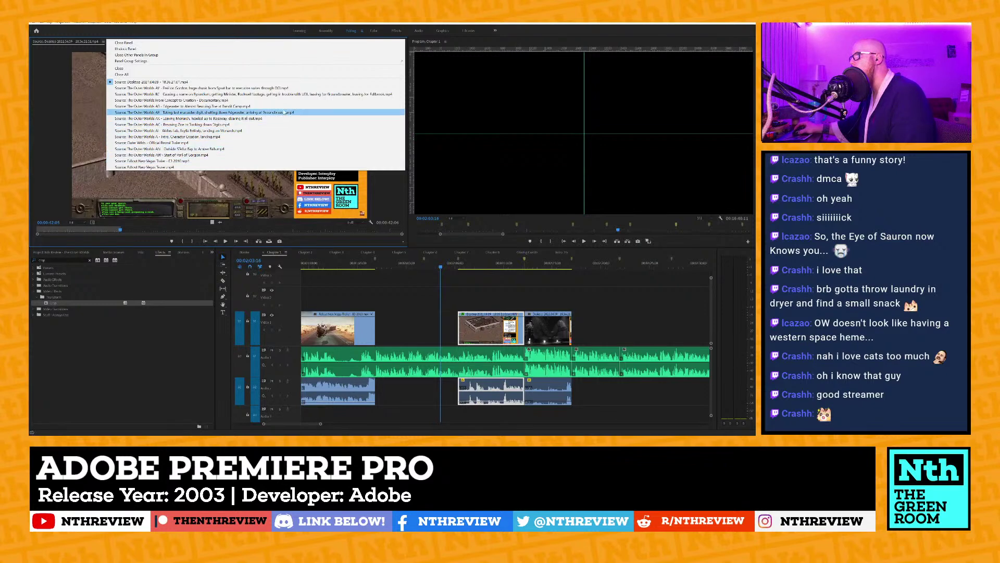
{"action": "left_click", "coordinate": [263, 100]}
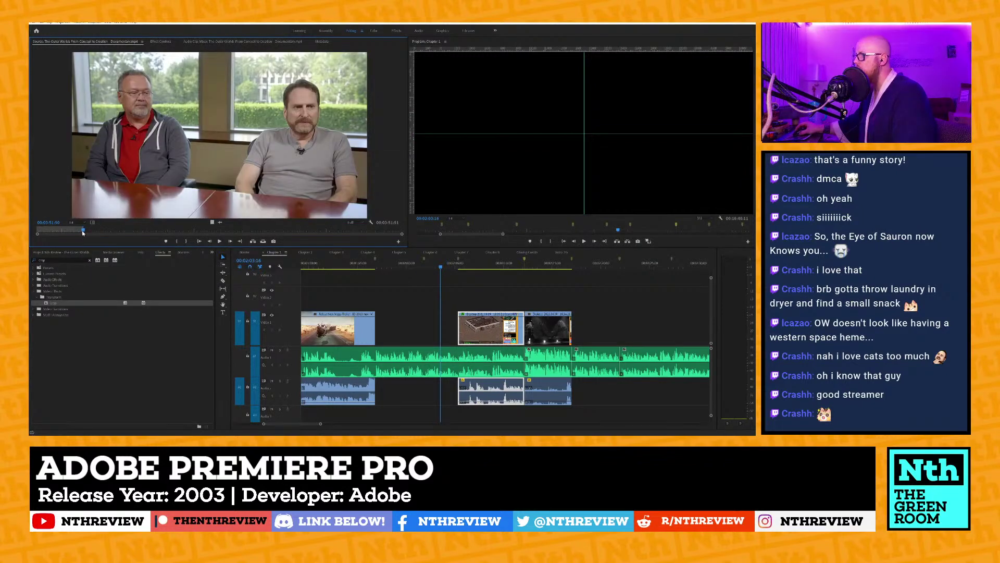
{"action": "left_click_drag", "start_coordinate": [82, 232], "coordinate": [70, 233]}
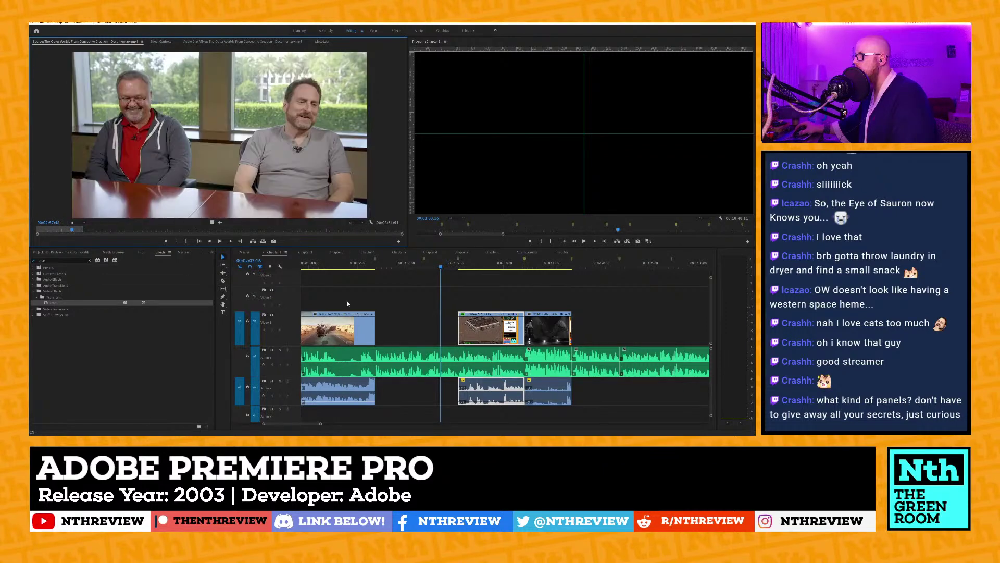
Play the narration over the gap leading up to the Fallout gameplay clip and return to the marker inside it.
{"action": "left_click", "coordinate": [427, 267]}
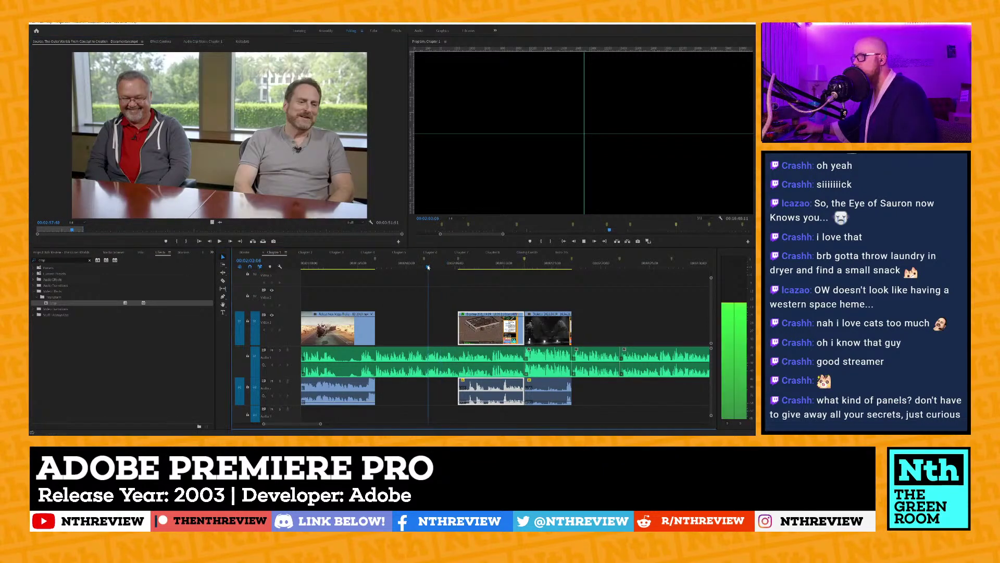
{"action": "key", "text": "space"}
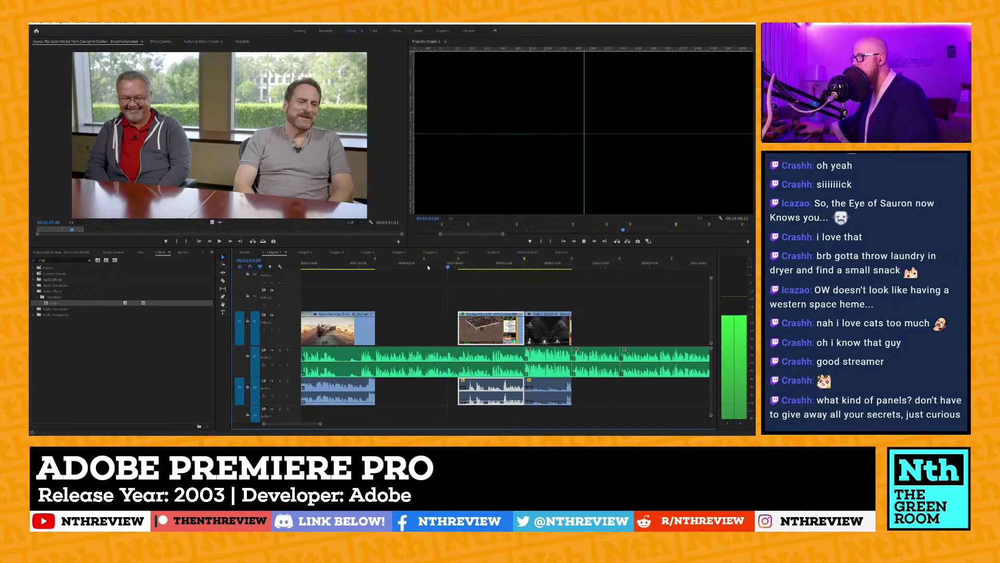
{"action": "key", "text": "space"}
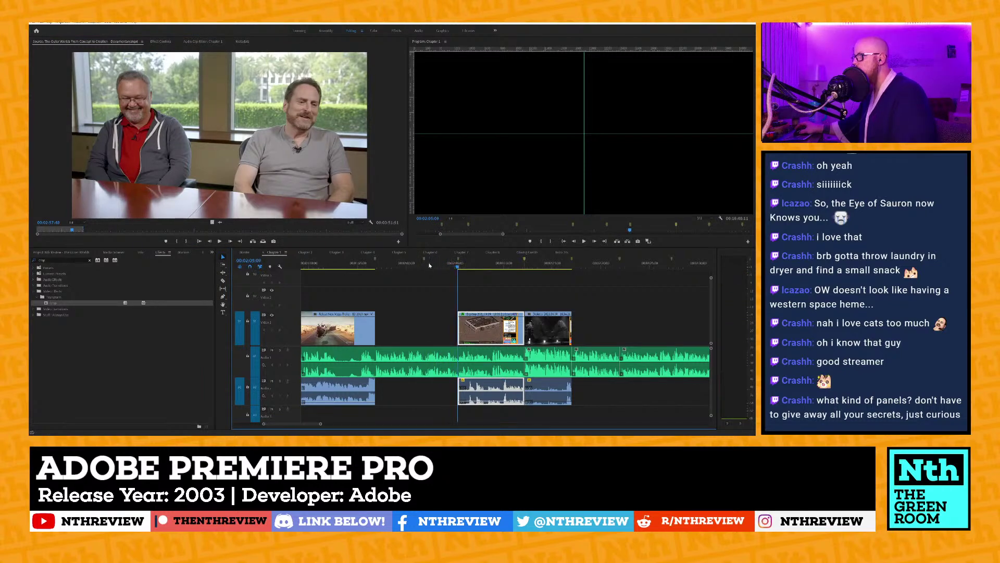
{"action": "left_click", "coordinate": [424, 267]}
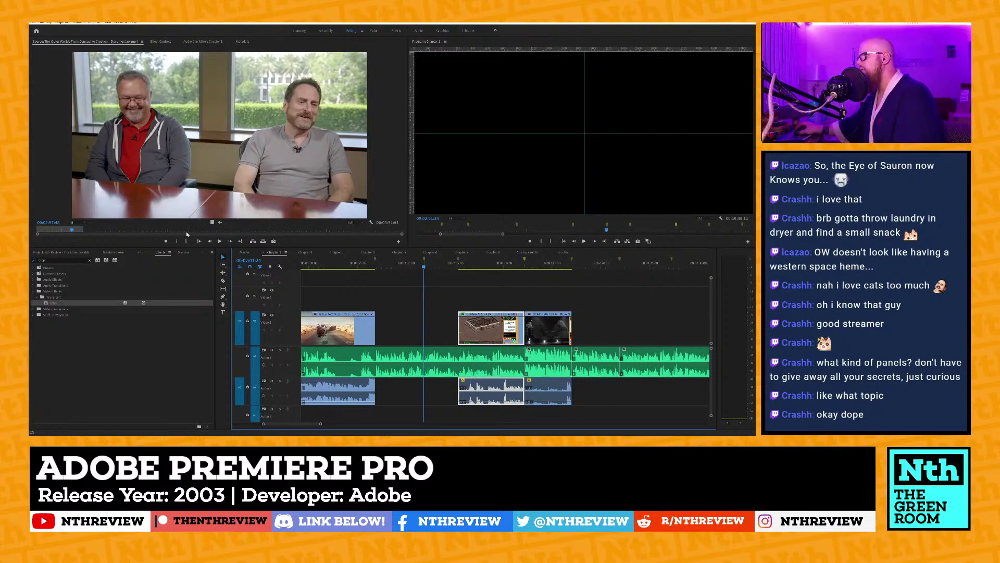
Overwrite the gap from the end of the New Vegas trailer clip to the next marker with the documentary interview, fitted to that range.
{"action": "left_click", "coordinate": [169, 189]}
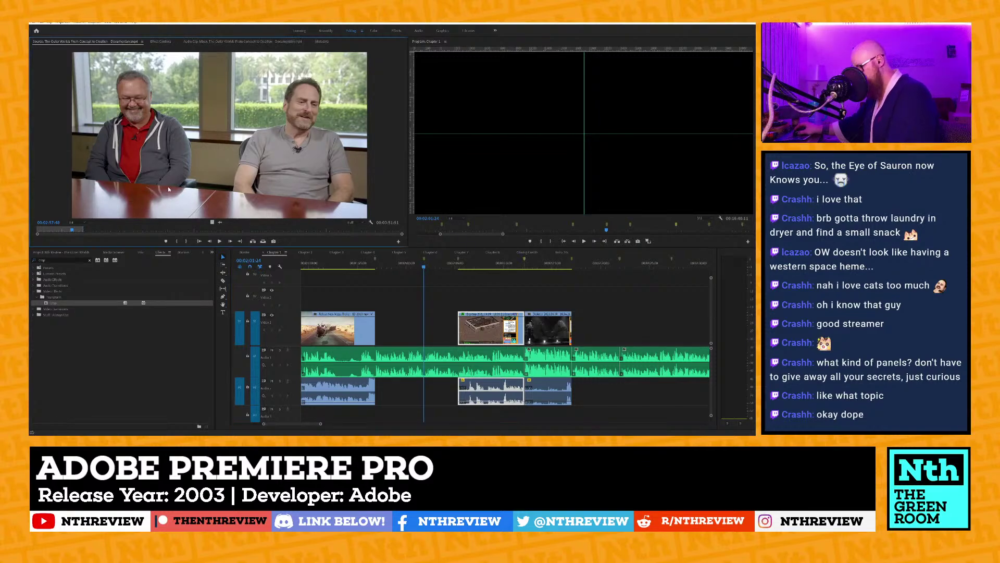
{"action": "key", "text": "space"}
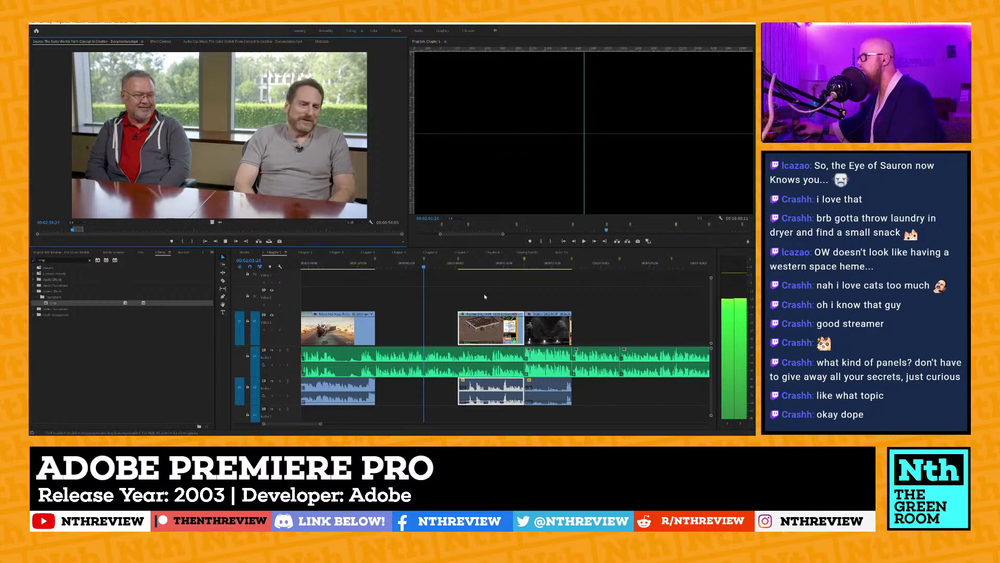
{"action": "left_click", "coordinate": [376, 260]}
{"action": "left_click", "coordinate": [424, 260]}
{"action": "key", "text": "o"}
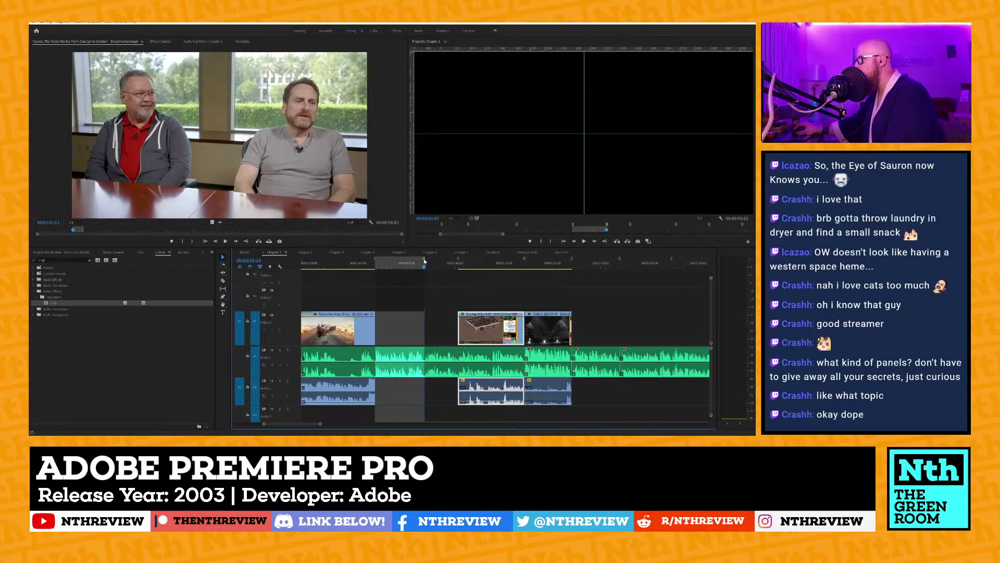
{"action": "key", "text": "period"}
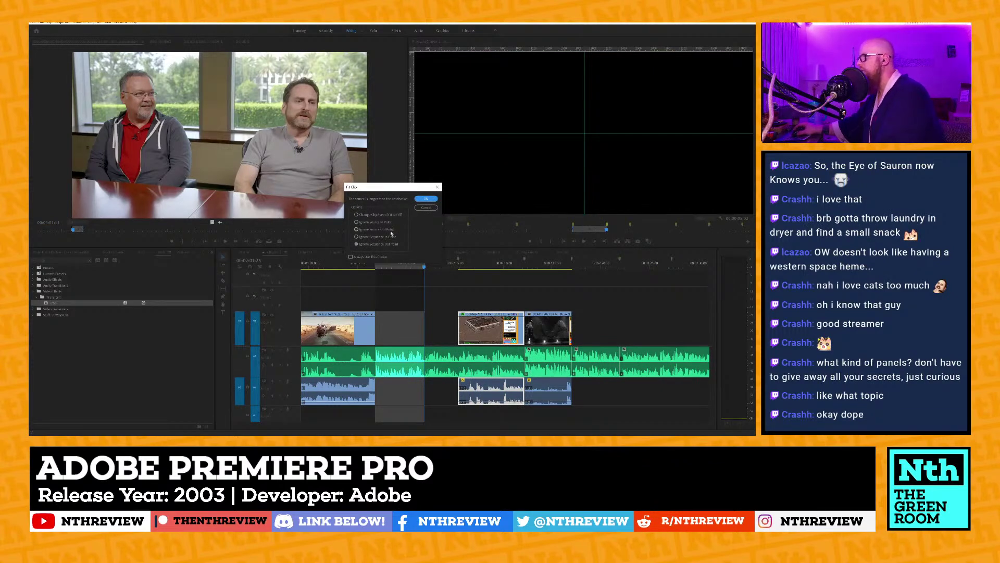
{"action": "left_click", "coordinate": [426, 198]}
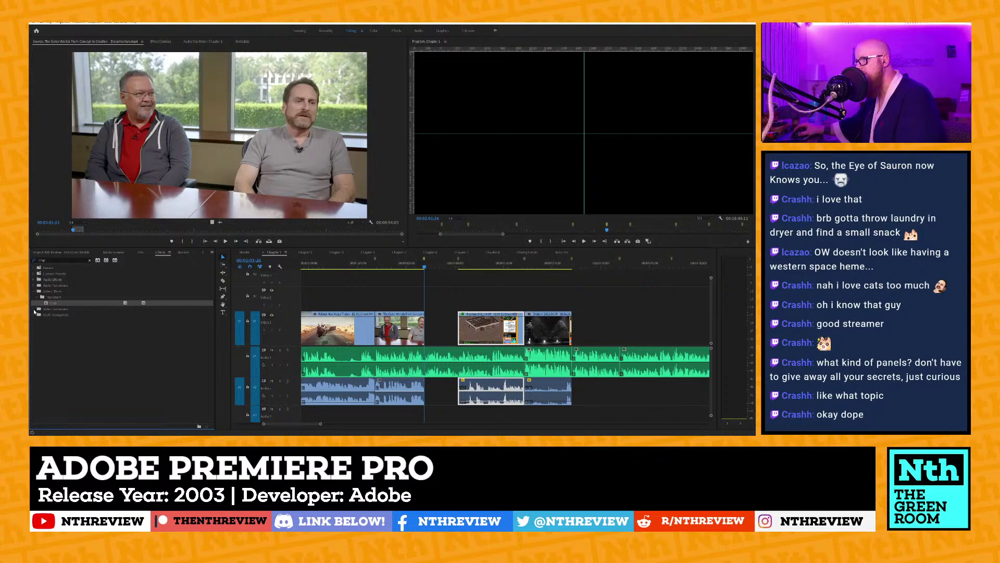
Clear the effects search and apply the Push transition to the cut between the New Vegas trailer and the interview clip.
{"action": "left_click", "coordinate": [90, 261]}
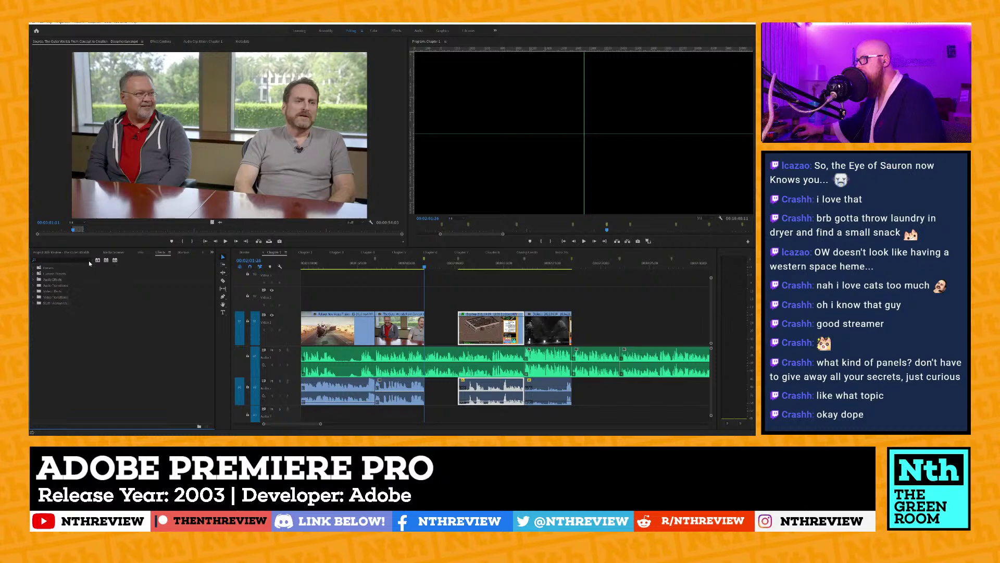
{"action": "left_click", "coordinate": [34, 303]}
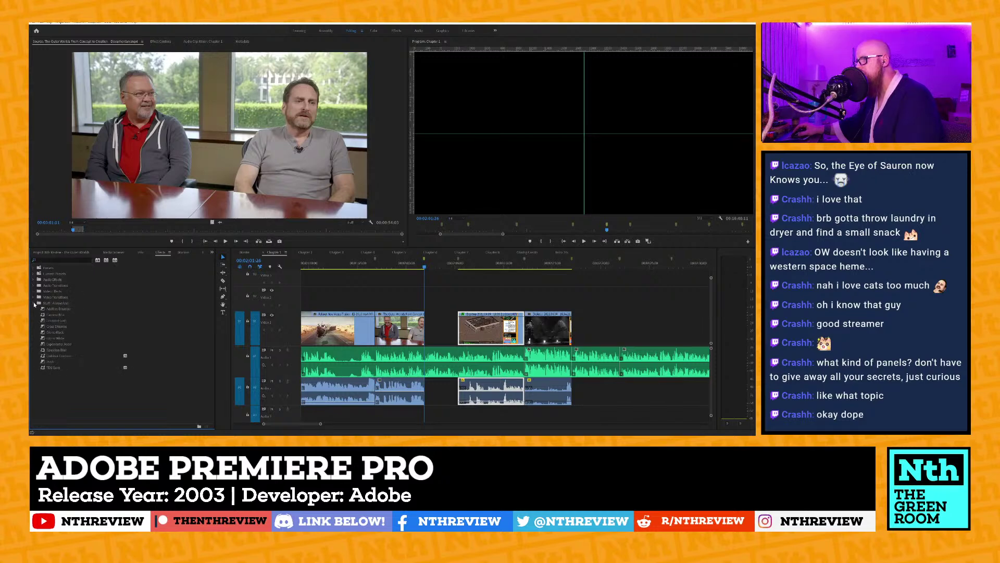
{"action": "left_click", "coordinate": [71, 343]}
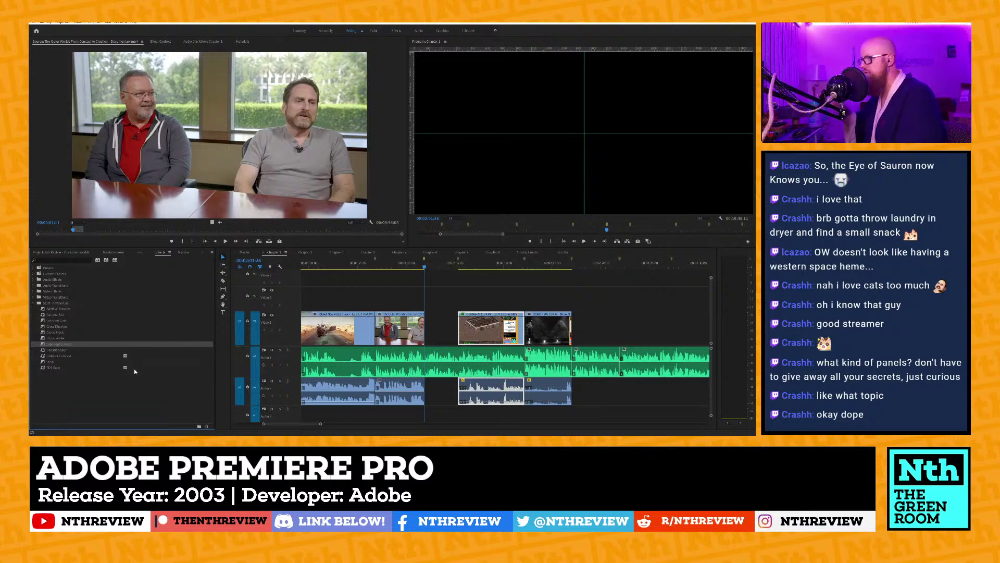
{"action": "left_click", "coordinate": [56, 360]}
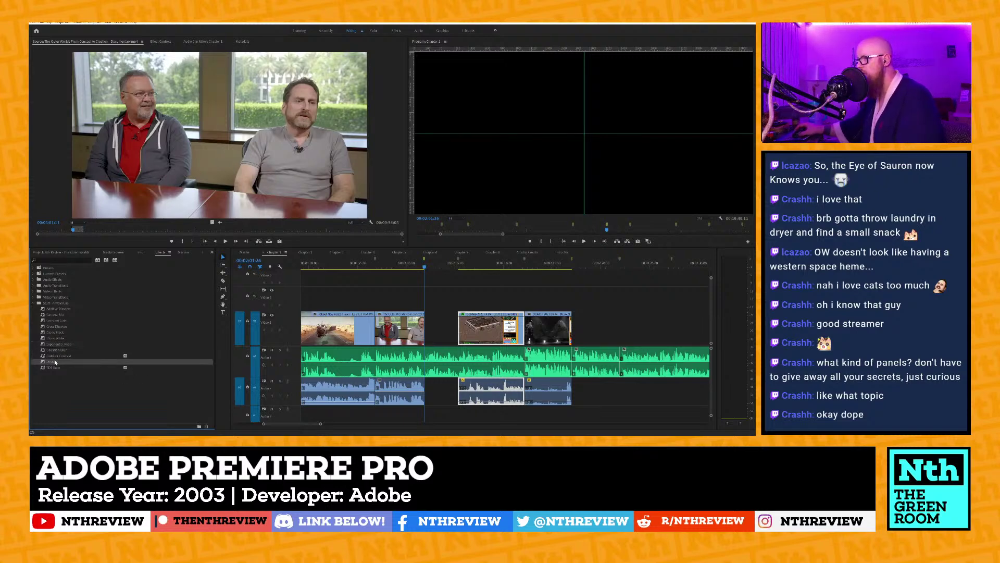
{"action": "mouse_move", "coordinate": [381, 349]}
{"action": "left_mouse_down"}
{"action": "mouse_move", "coordinate": [392, 337]}
{"action": "mouse_move", "coordinate": [377, 340]}
{"action": "left_mouse_up"}
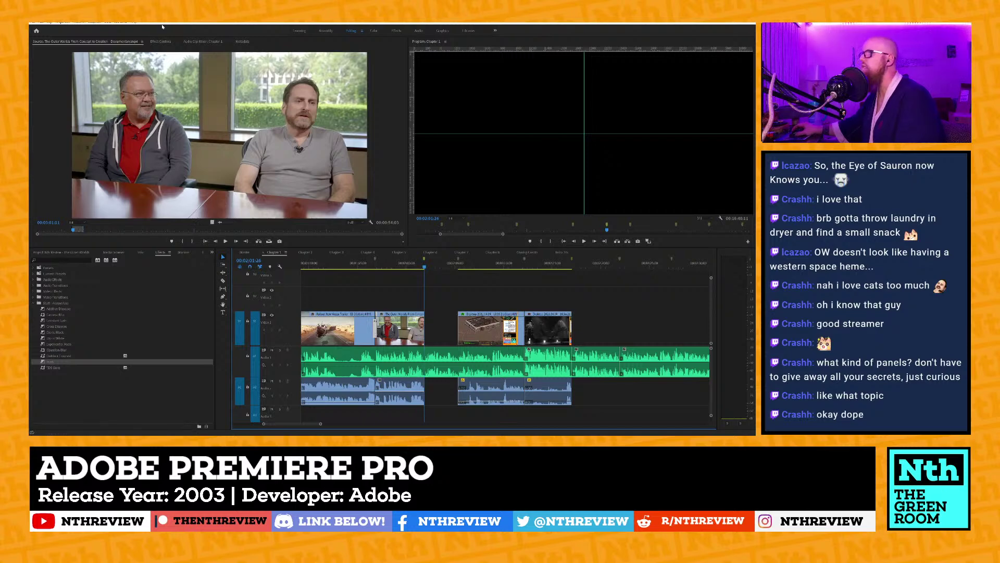
{"action": "left_click", "coordinate": [170, 42]}
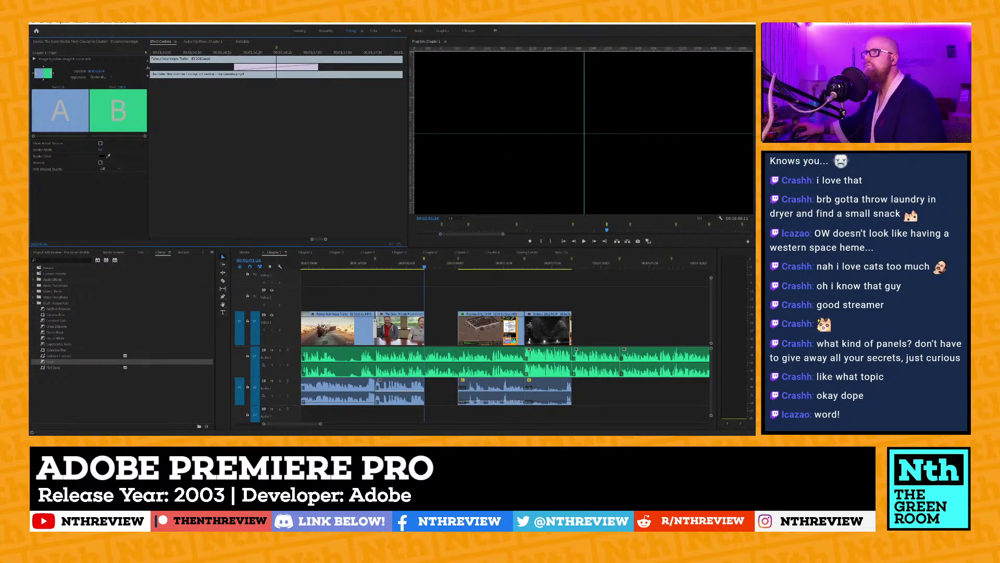
Find the dark tunnel game footage in the documentary and mark the source Out point just before the interview returns.
{"action": "left_click", "coordinate": [121, 42]}
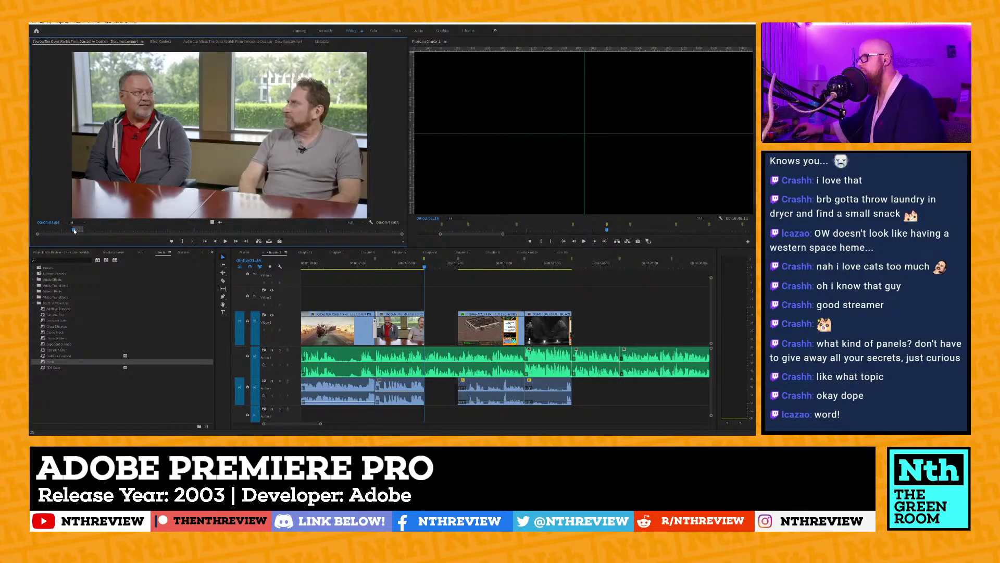
{"action": "left_click_drag", "start_coordinate": [73, 231], "coordinate": [72, 230]}
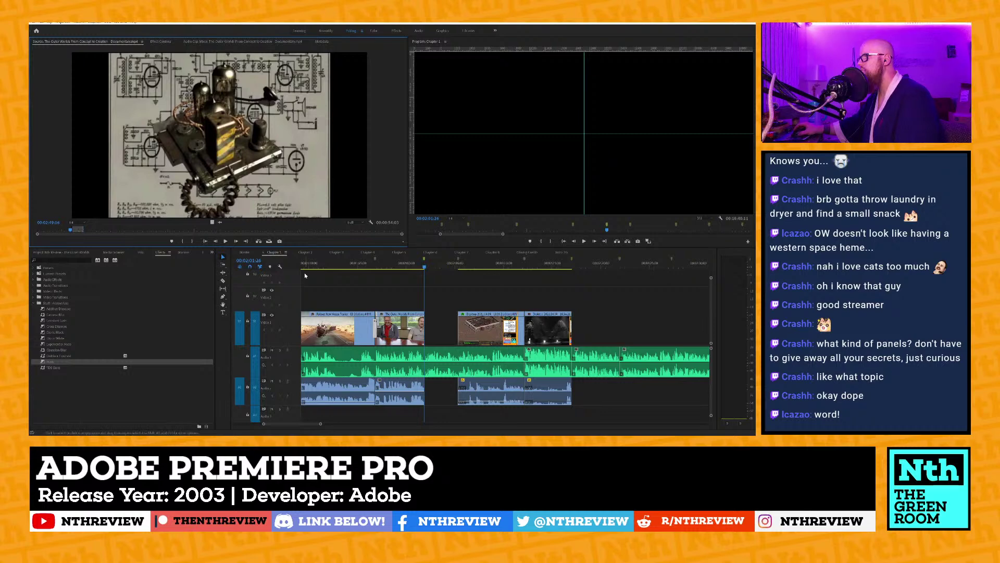
{"action": "key", "text": "space"}
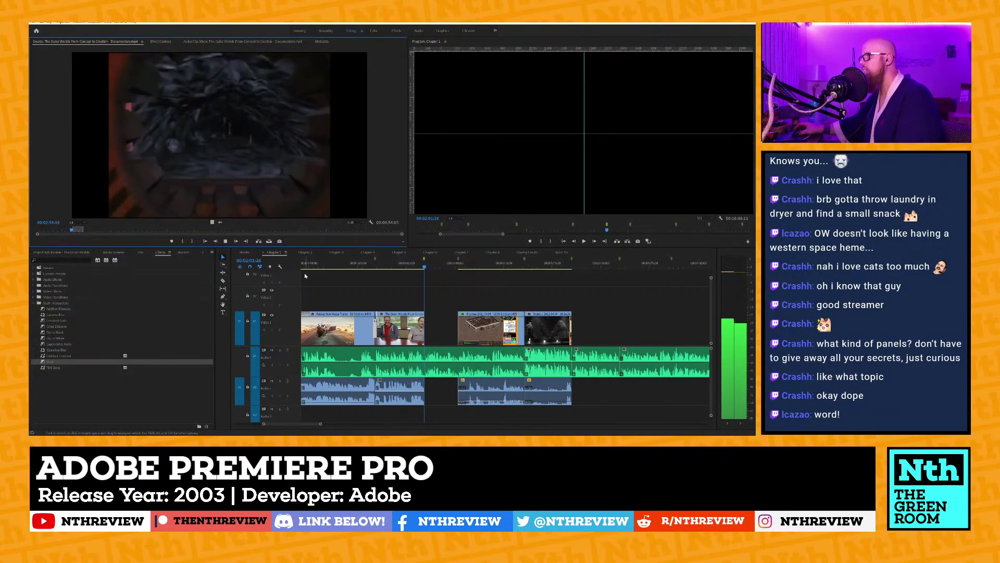
{"action": "key", "text": "space"}
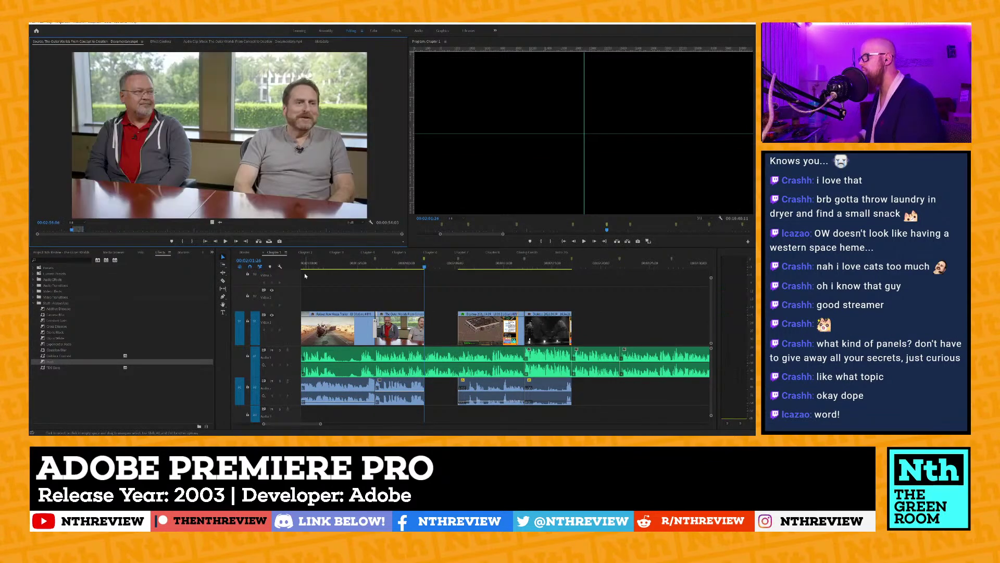
{"action": "key", "text": "j"}
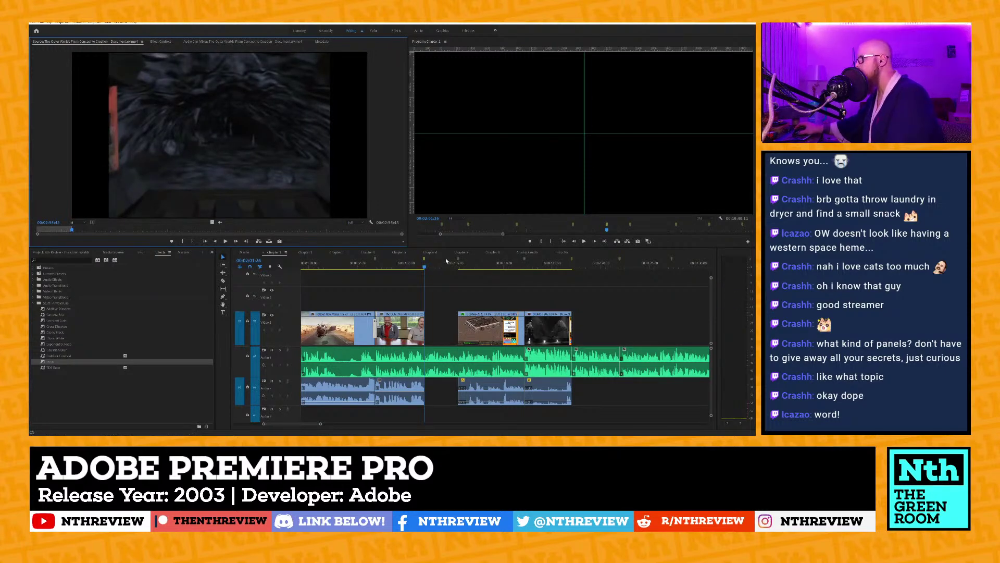
Overwrite the remaining gap between the interview clip and the Fallout gameplay clip with the documentary's tunnel footage.
{"action": "left_click", "coordinate": [424, 259]}
{"action": "key", "text": "i"}
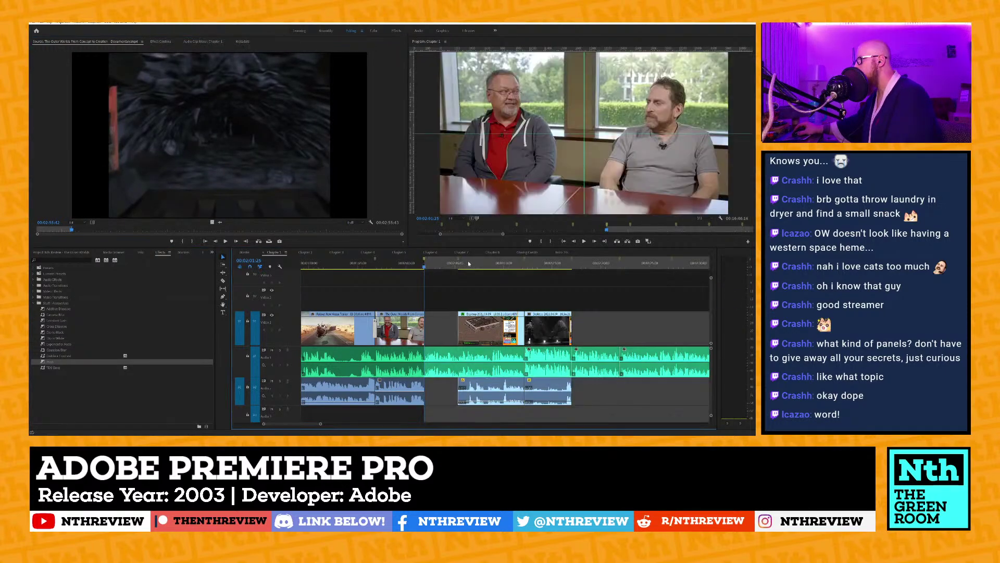
{"action": "left_click", "coordinate": [457, 259]}
{"action": "key", "text": "o"}
{"action": "key", "text": "period"}
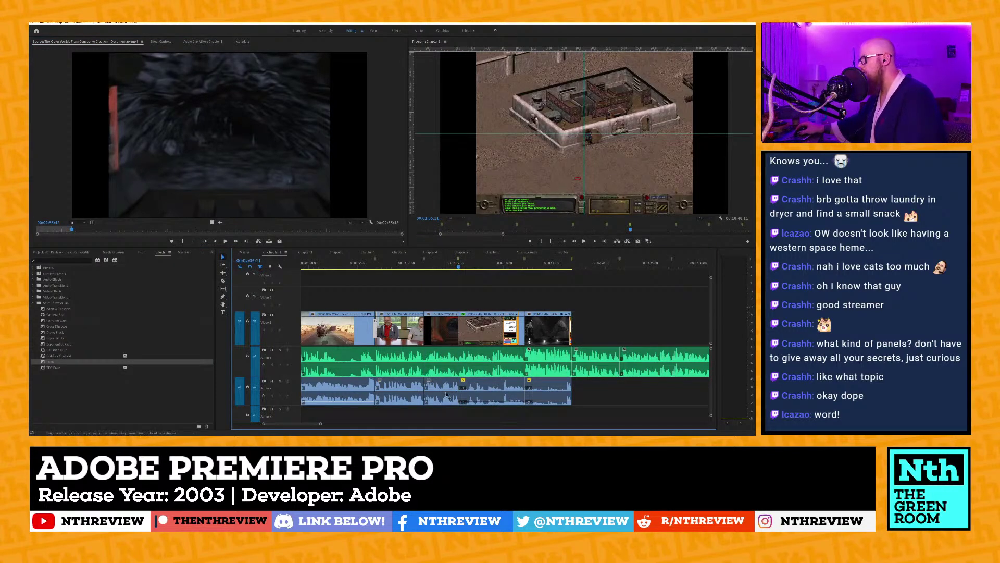
Lower the audio volume of the tunnel footage clip and the interview clip.
{"action": "left_click", "coordinate": [446, 398]}
{"action": "left_click_drag", "start_coordinate": [446, 398], "coordinate": [445, 402]}
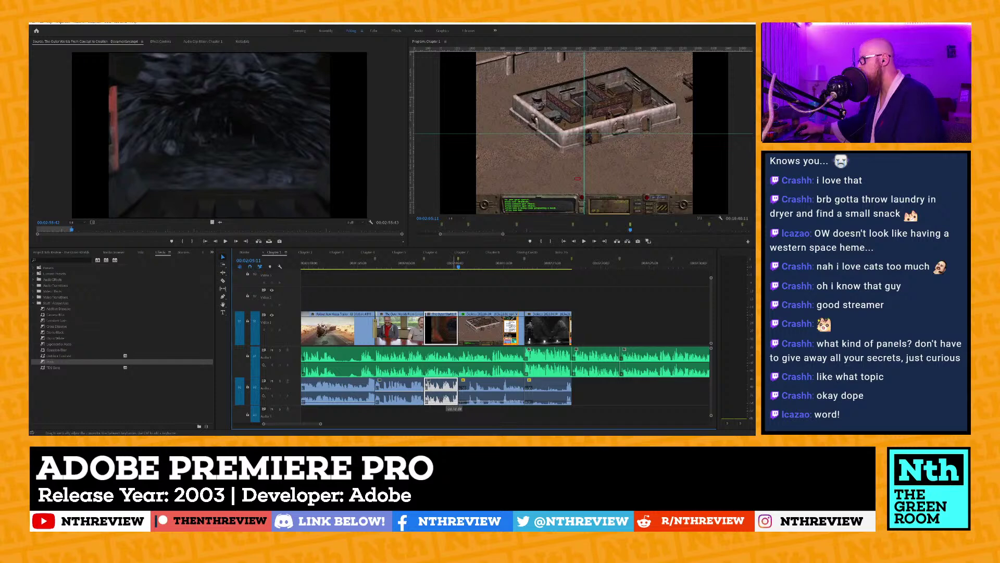
{"action": "left_click", "coordinate": [408, 395]}
{"action": "left_click_drag", "start_coordinate": [410, 400], "coordinate": [410, 404]}
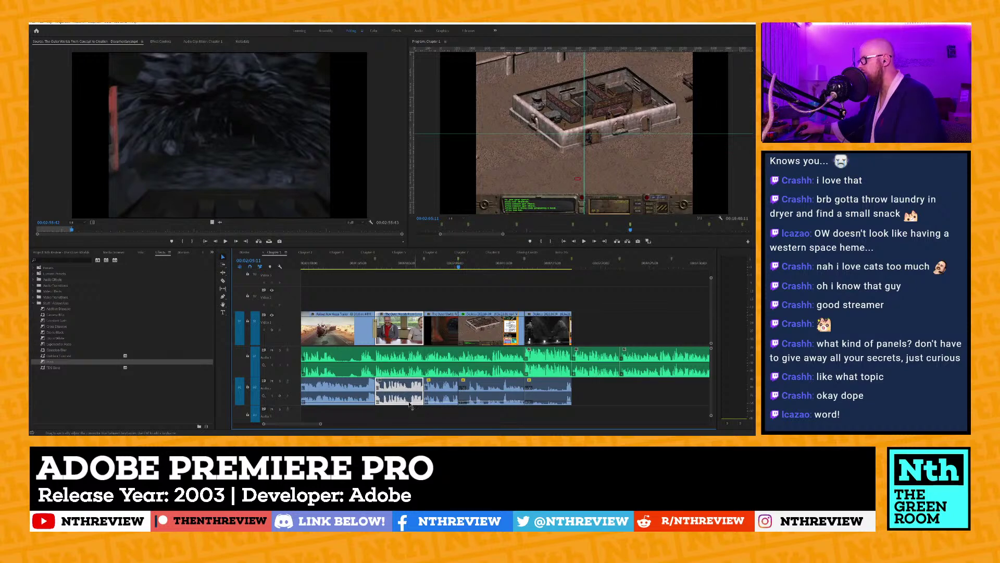
Move the playhead onto the interview clip and look over the wider Chapter 1 timeline.
{"action": "scroll", "coordinate": [458, 375], "scroll_direction": "down", "scroll_amount": 3}
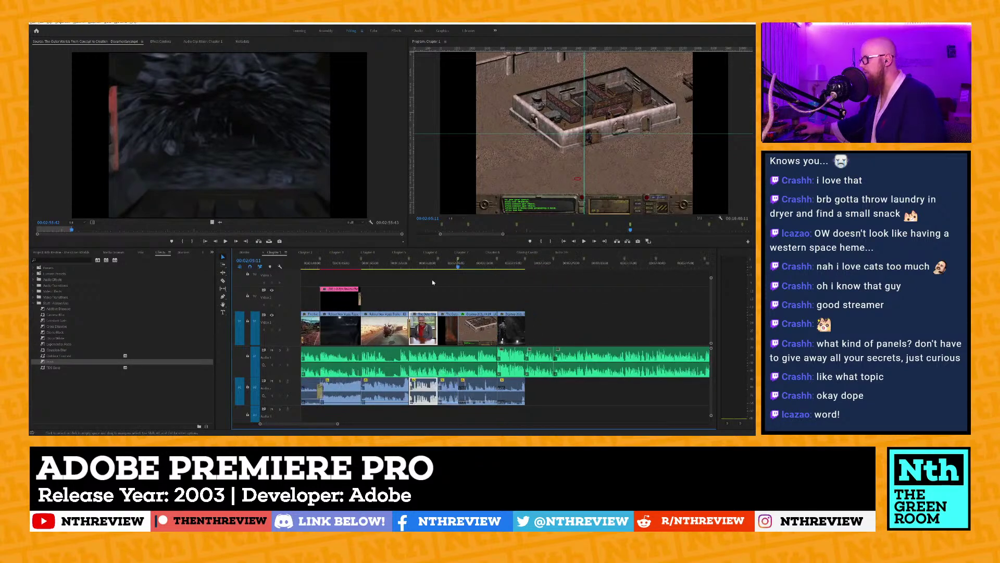
{"action": "left_click", "coordinate": [422, 263]}
{"action": "scroll", "coordinate": [480, 293], "scroll_direction": "down", "scroll_amount": 1}
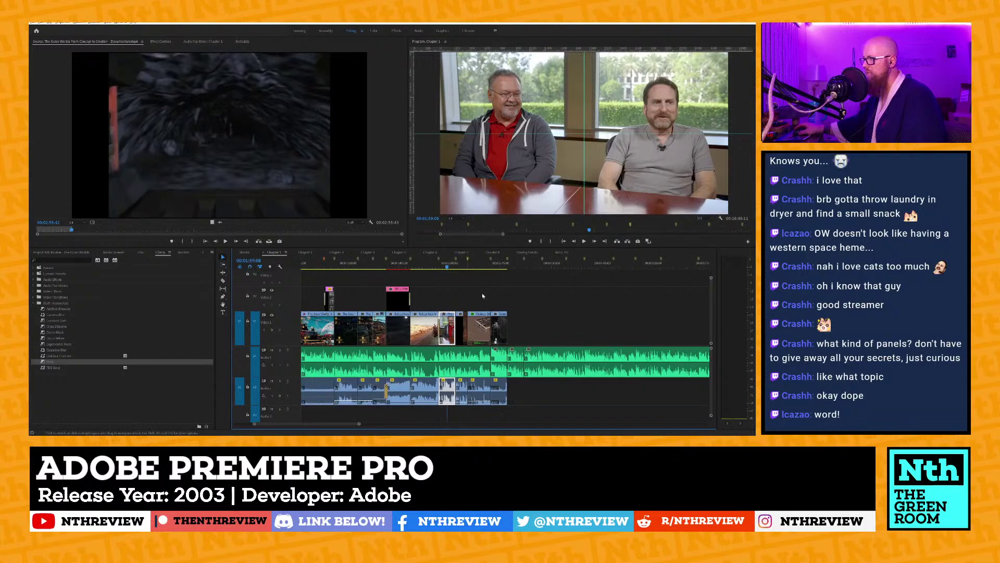
{"action": "scroll", "coordinate": [479, 296], "scroll_direction": "down", "scroll_amount": 1}
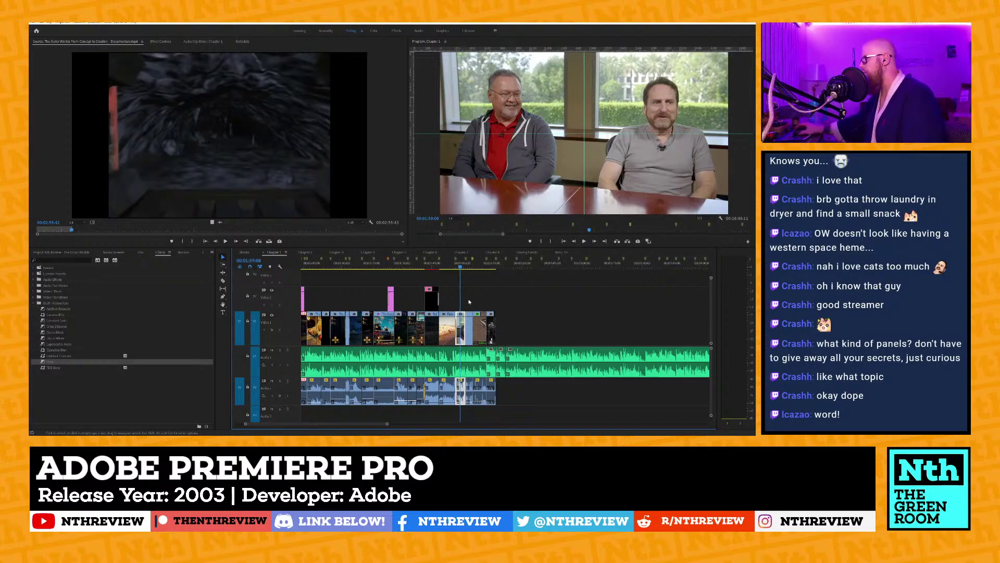
{"action": "scroll", "coordinate": [469, 301], "scroll_direction": "down", "scroll_amount": 1}
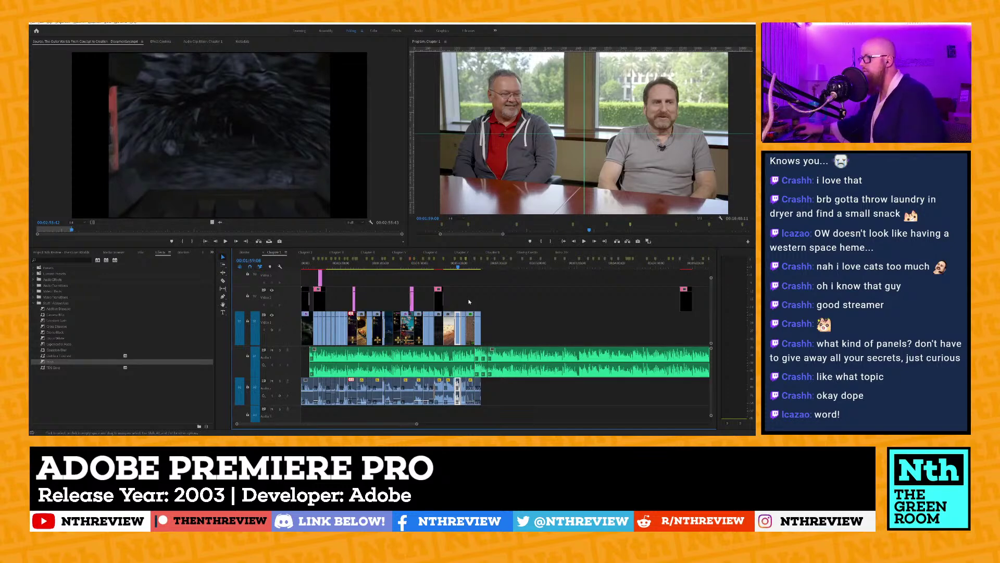
{"action": "key", "text": "minus"}
{"action": "key", "text": "equal"}
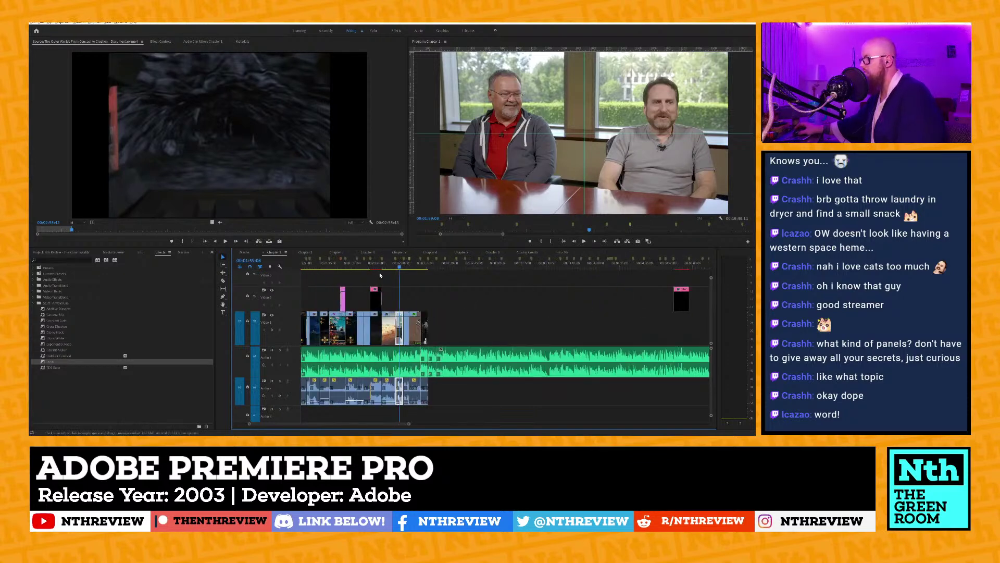
Play back the Chapter 1 sequence from ahead of the interview clip to just past the last filled clip.
{"action": "left_click", "coordinate": [359, 266]}
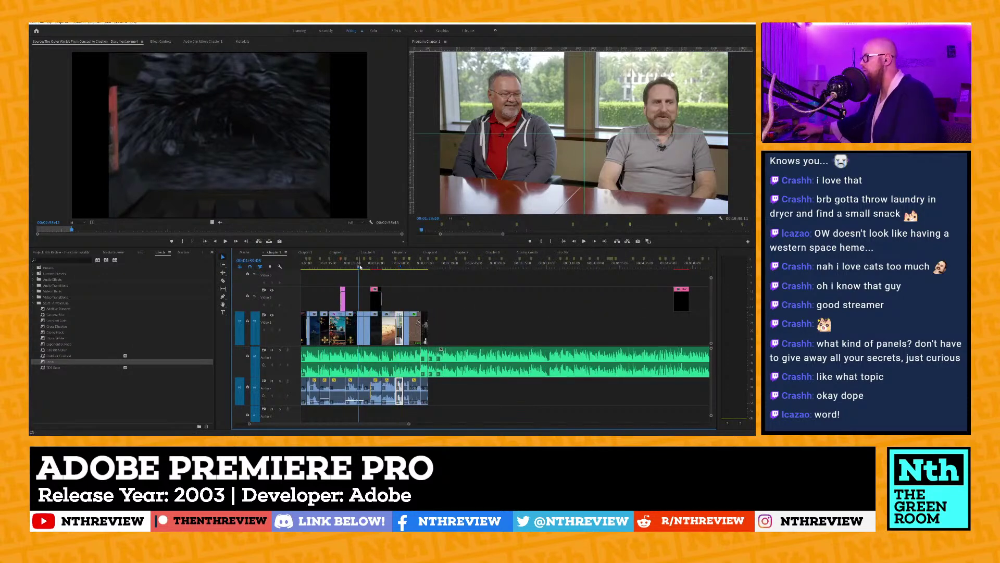
{"action": "key", "text": "space"}
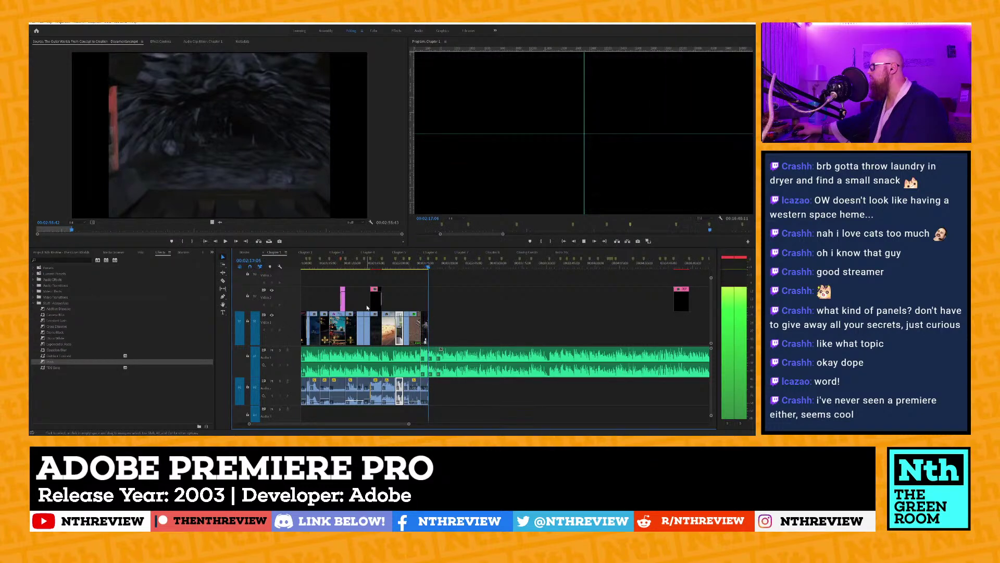
{"action": "key", "text": "space"}
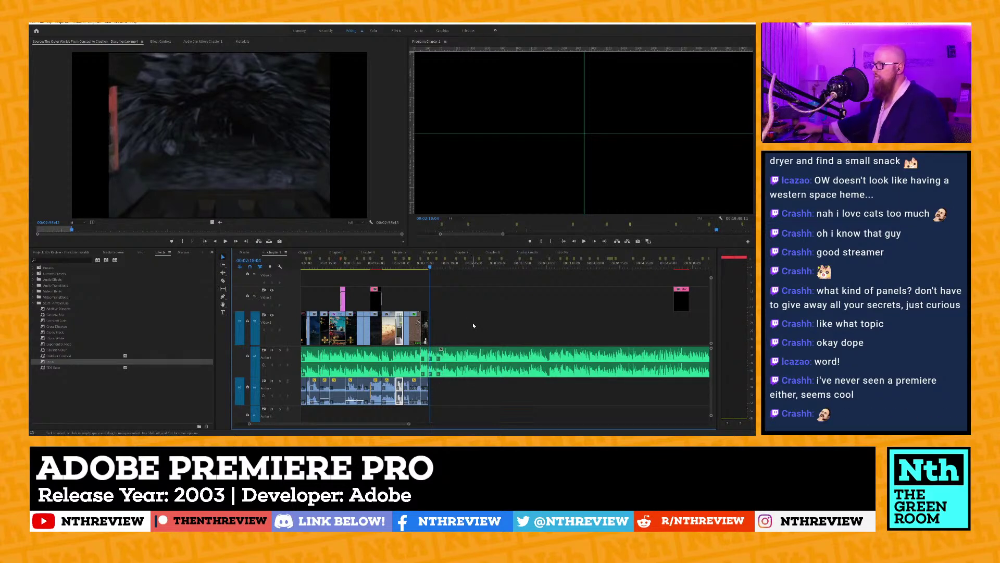
Place the Nth The Green Room logo image on the track above the last Fallout clip, matching the clip's length.
{"action": "key", "text": "equal"}
{"action": "key", "text": "equal"}
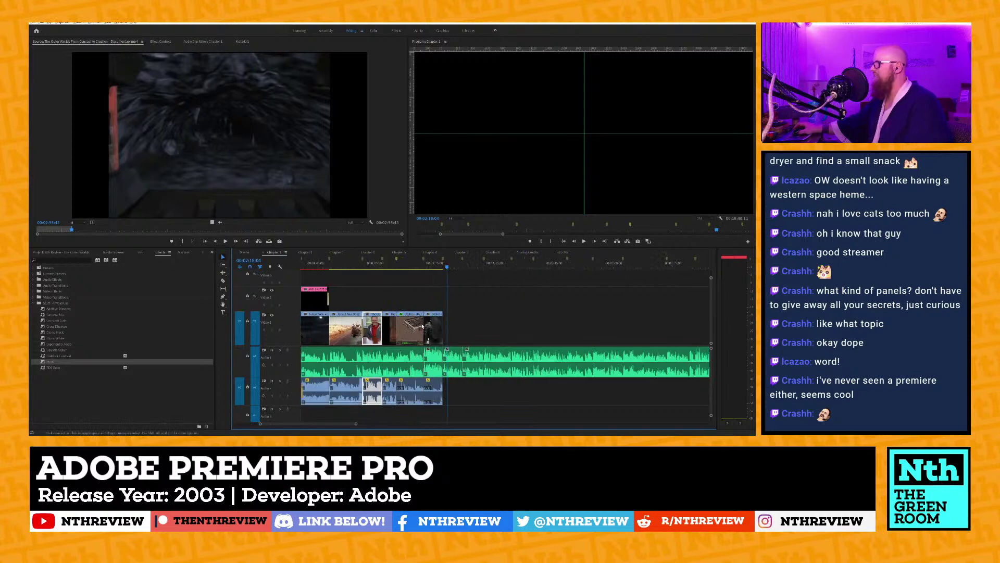
{"action": "left_click", "coordinate": [440, 264]}
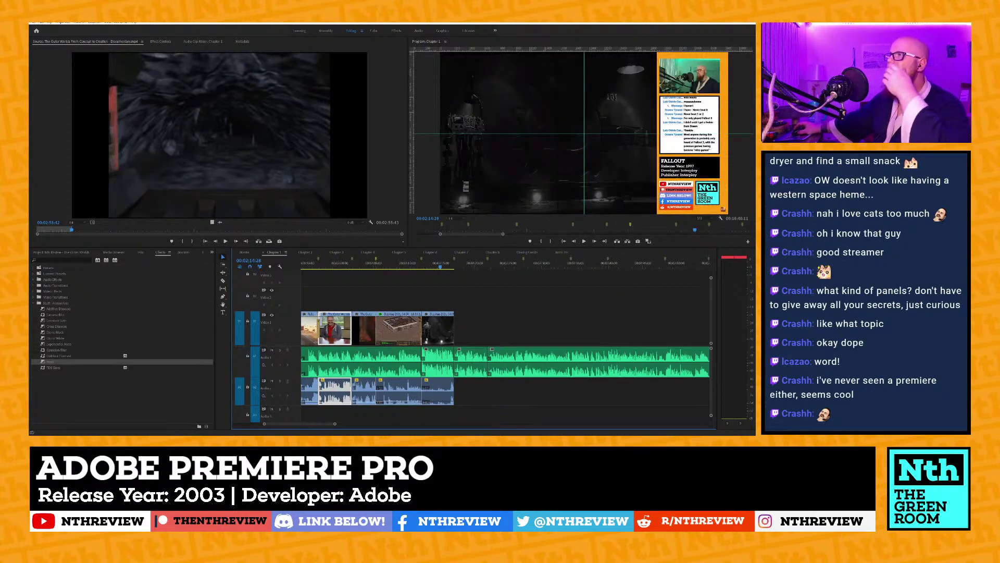
{"action": "mouse_move", "coordinate": [59, 125]}
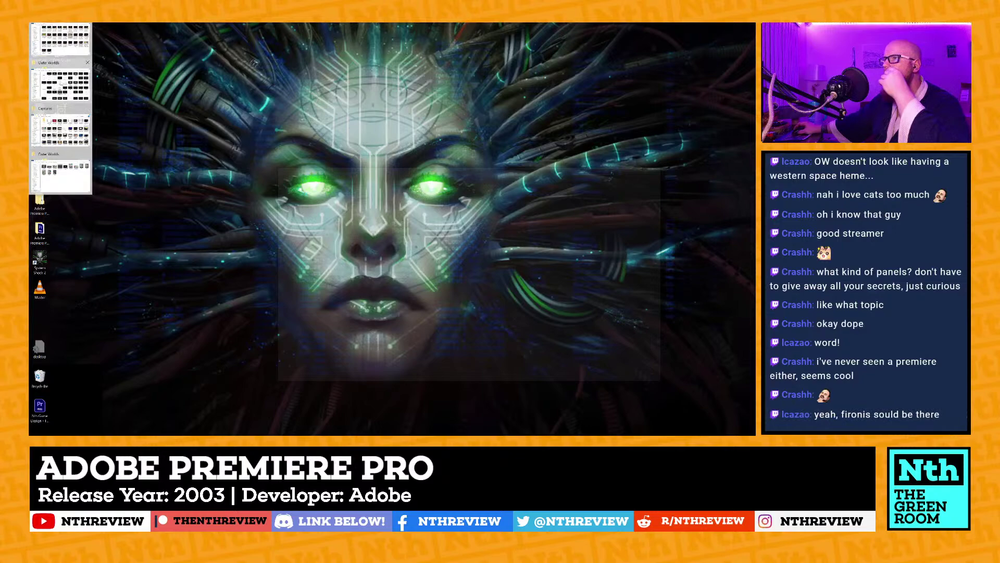
{"action": "left_click", "coordinate": [69, 172]}
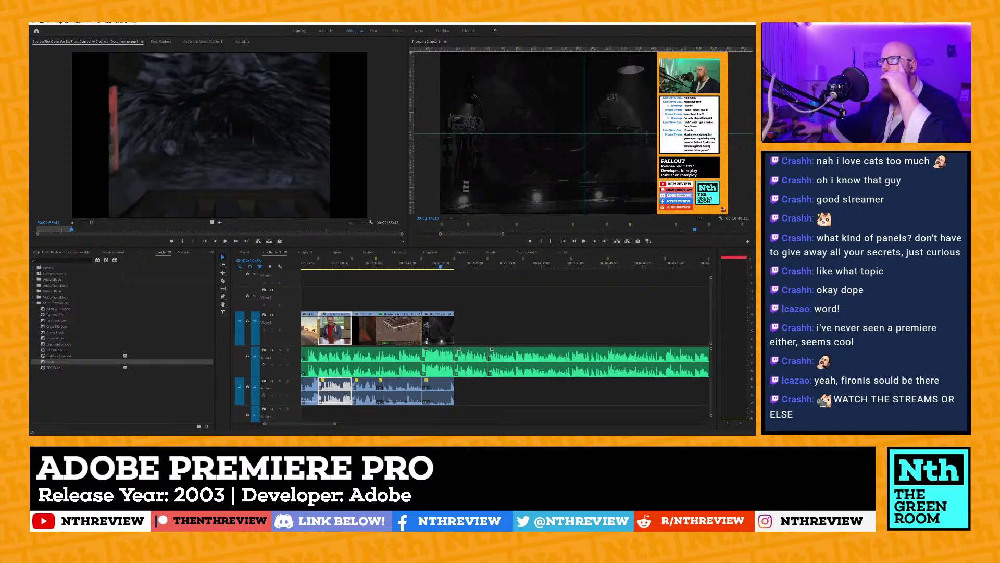
{"action": "left_click_drag", "start_coordinate": [210, 226], "coordinate": [454, 301]}
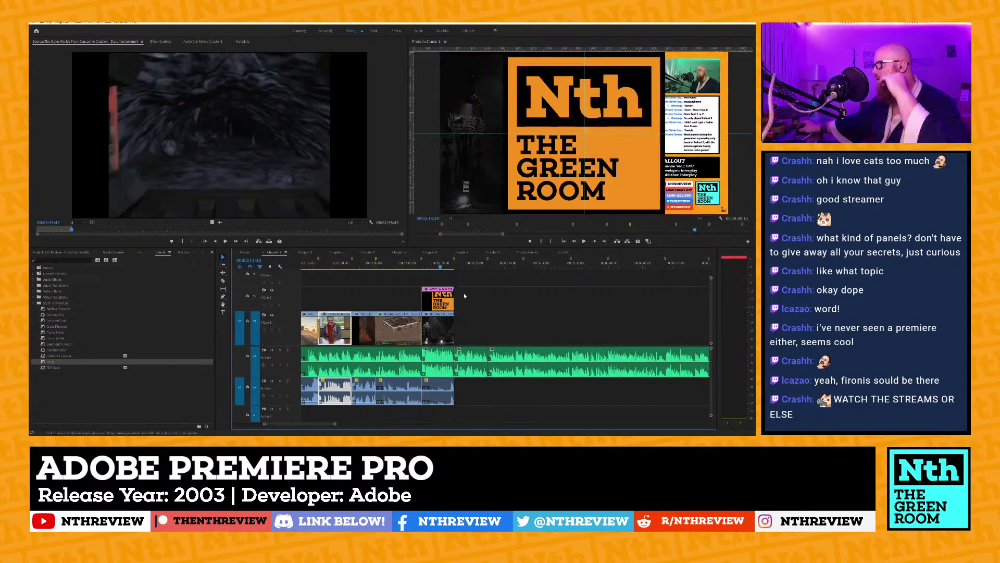
Scale the logo image down at its first frame so it sits in the middle of the Fallout footage.
{"action": "left_click", "coordinate": [422, 260]}
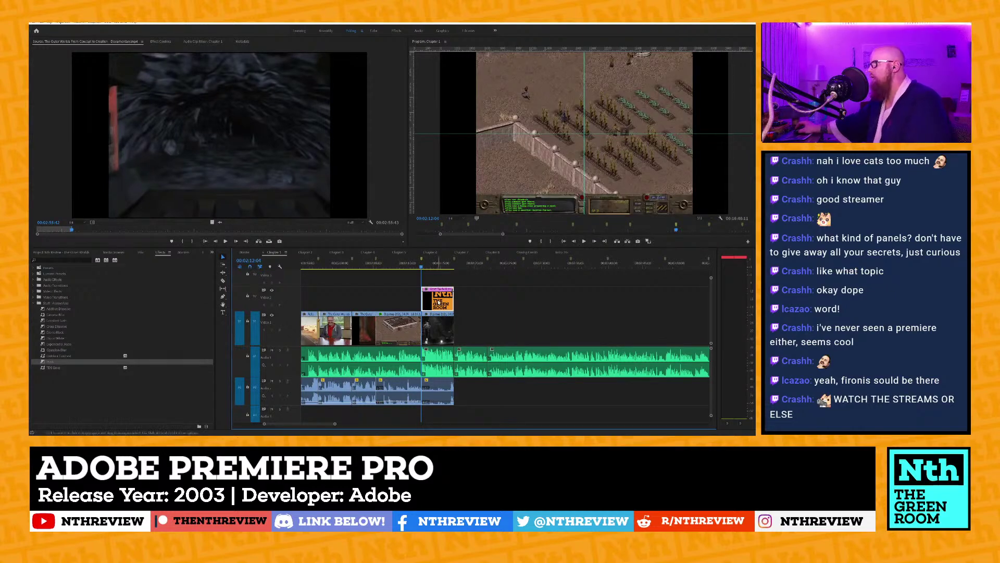
{"action": "key", "text": "Right"}
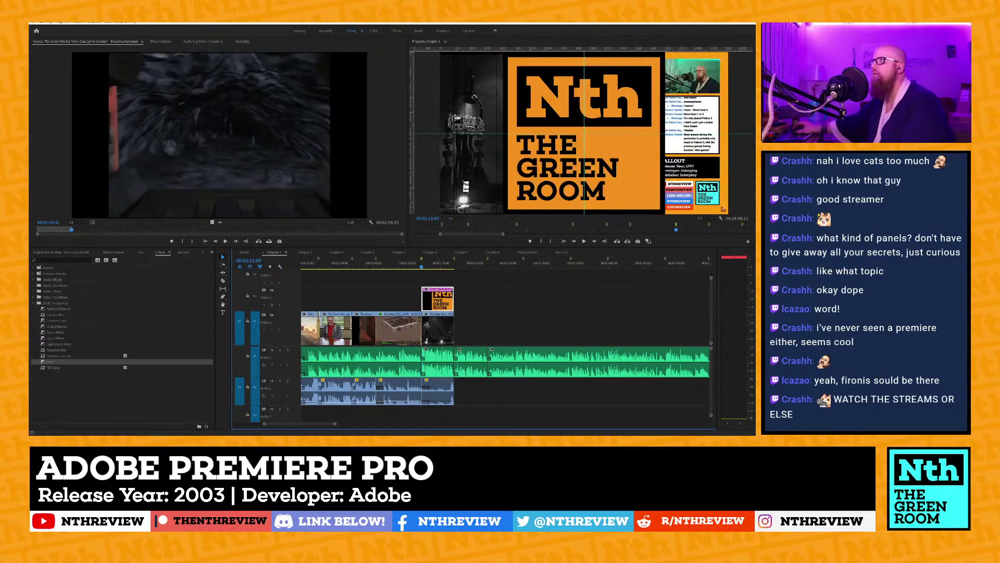
{"action": "left_click", "coordinate": [160, 42]}
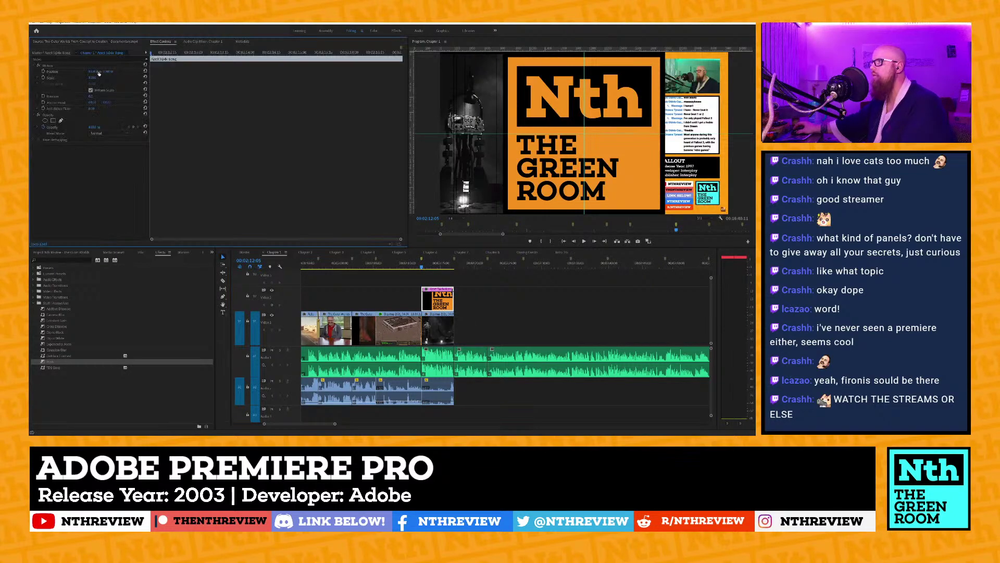
{"action": "left_click_drag", "start_coordinate": [94, 78], "coordinate": [72, 78]}
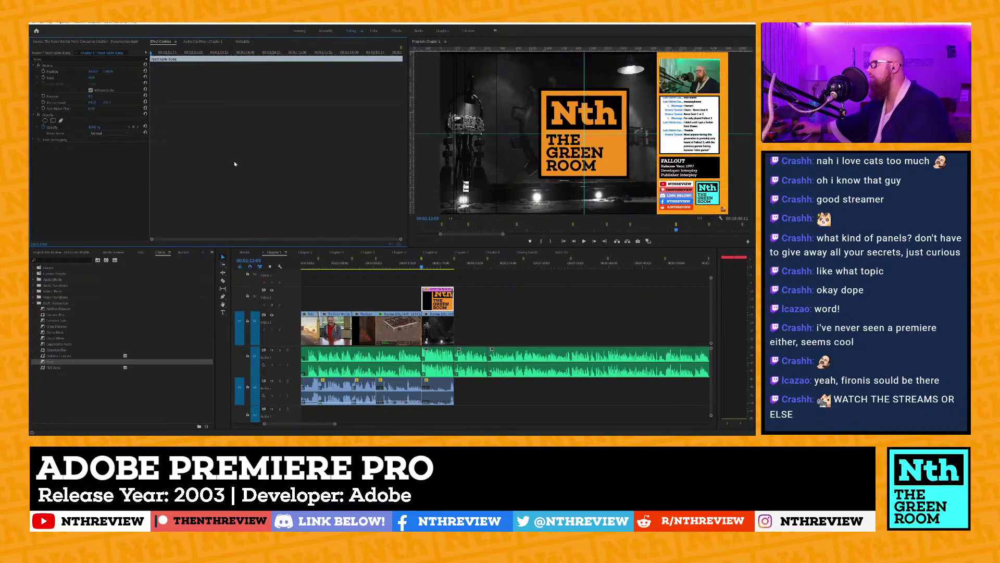
Keyframe the logo's scale so it grows slowly, with a larger size on its last frame and a smaller size on its first.
{"action": "left_click_drag", "start_coordinate": [445, 265], "coordinate": [457, 269]}
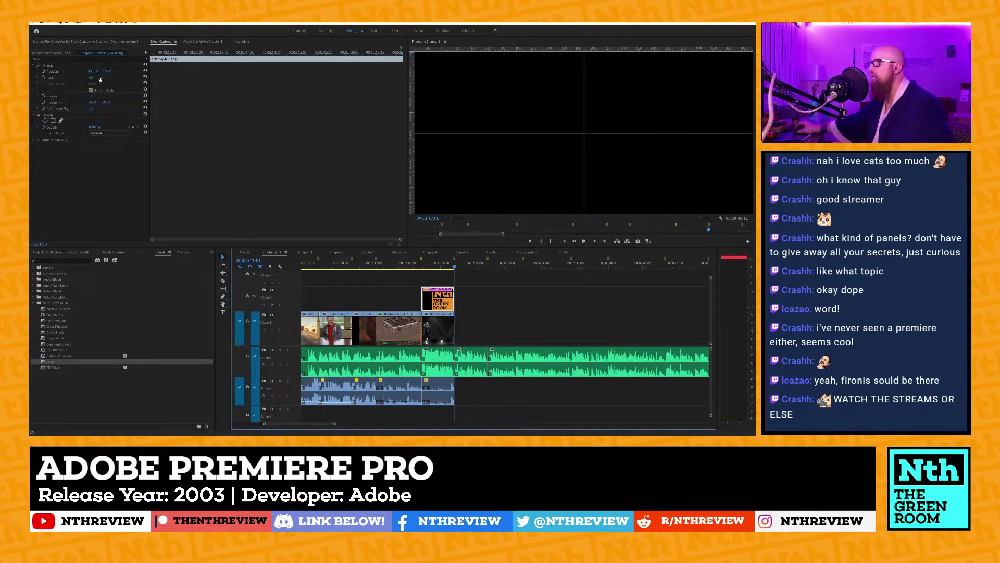
{"action": "key", "text": "Left"}
{"action": "left_click_drag", "start_coordinate": [91, 77], "coordinate": [99, 77]}
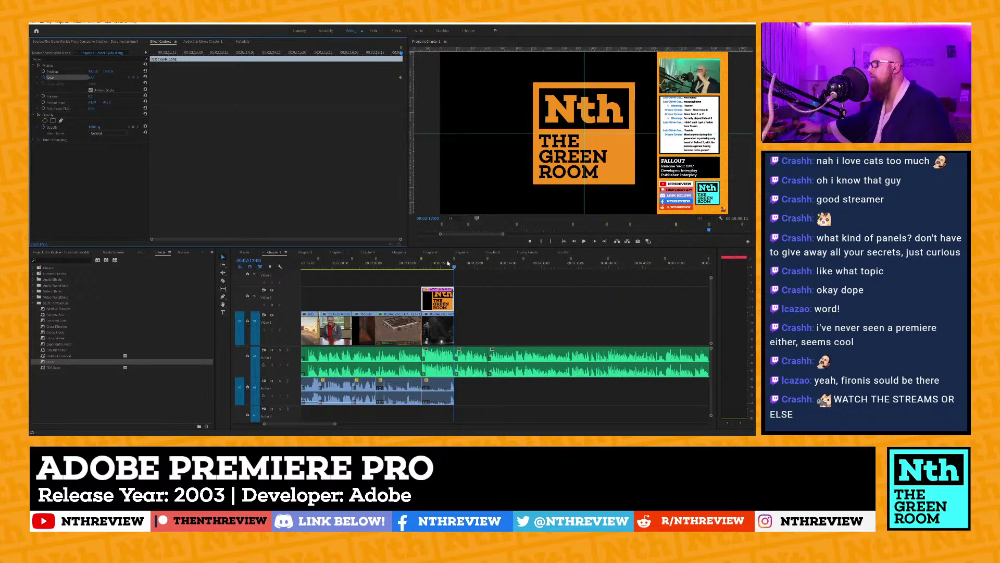
{"action": "left_click", "coordinate": [421, 266]}
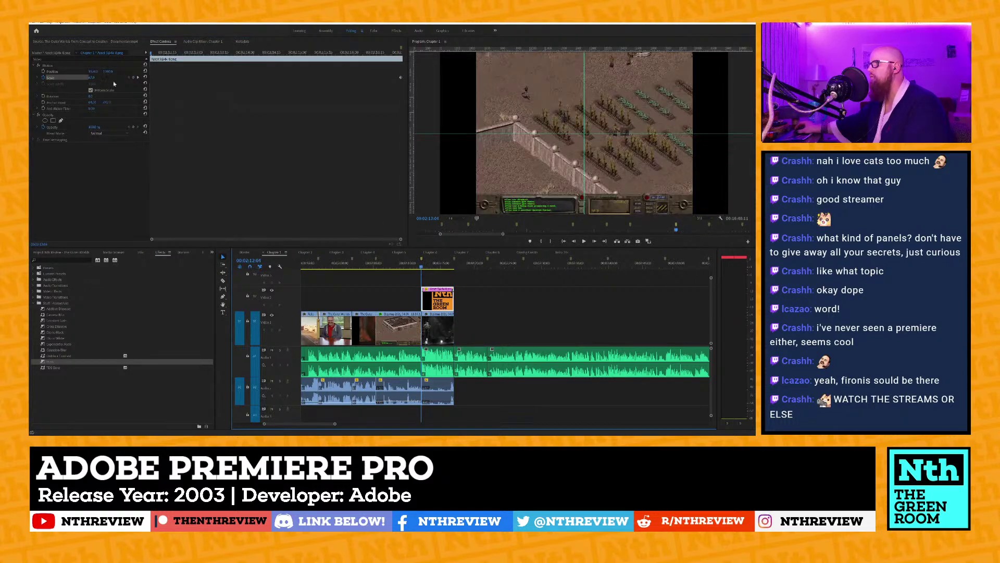
{"action": "key", "text": "Right"}
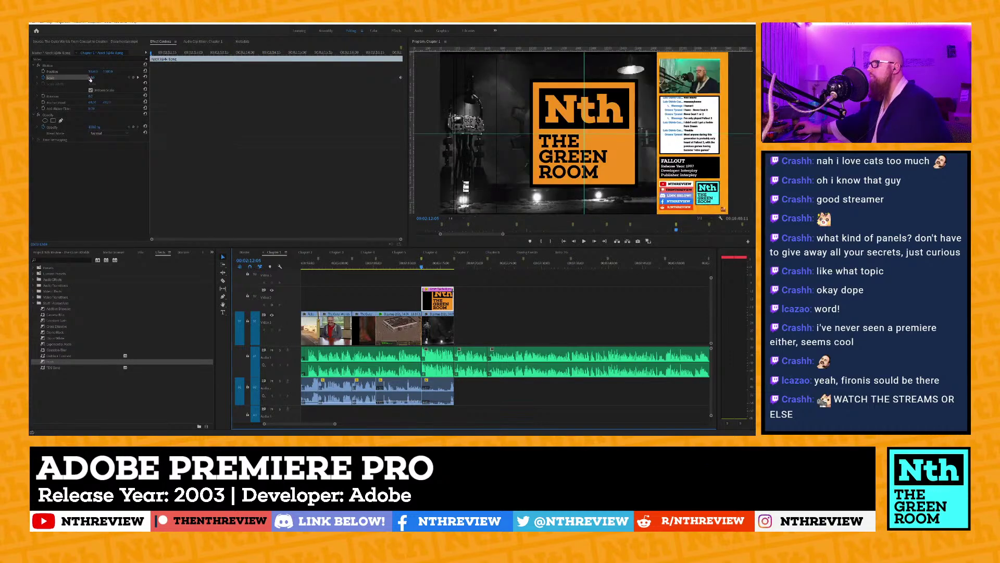
{"action": "left_click_drag", "start_coordinate": [91, 79], "coordinate": [86, 79]}
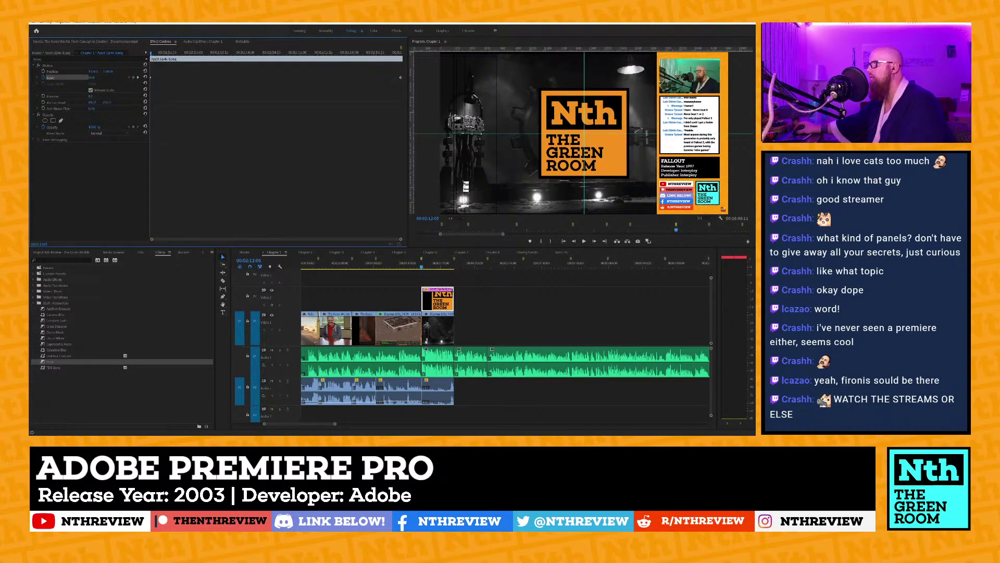
Play back the growing logo over the Fallout clip and save the project.
{"action": "left_click", "coordinate": [397, 266]}
{"action": "key", "text": "space"}
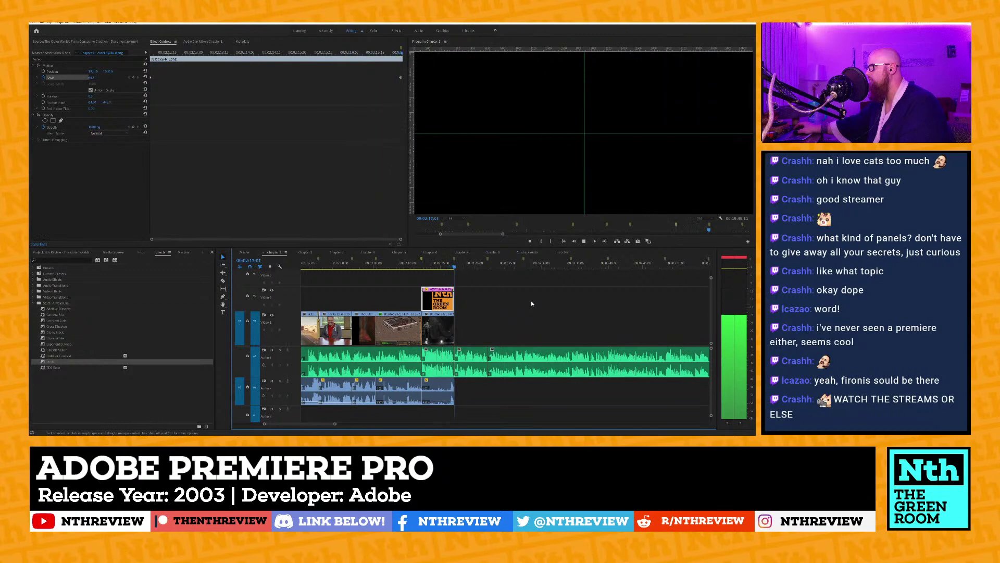
{"action": "key", "text": "space"}
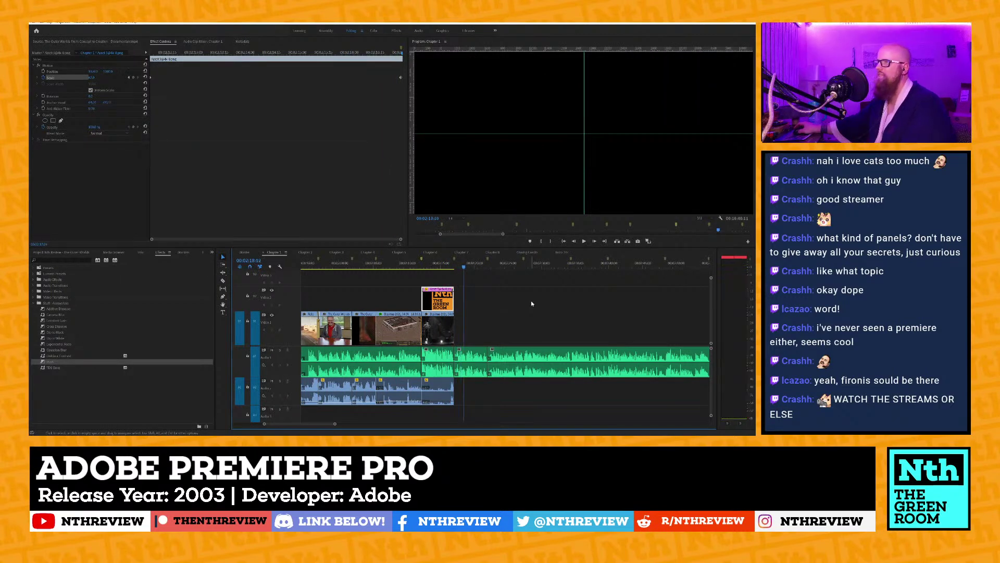
{"action": "key", "text": "ctrl+s"}
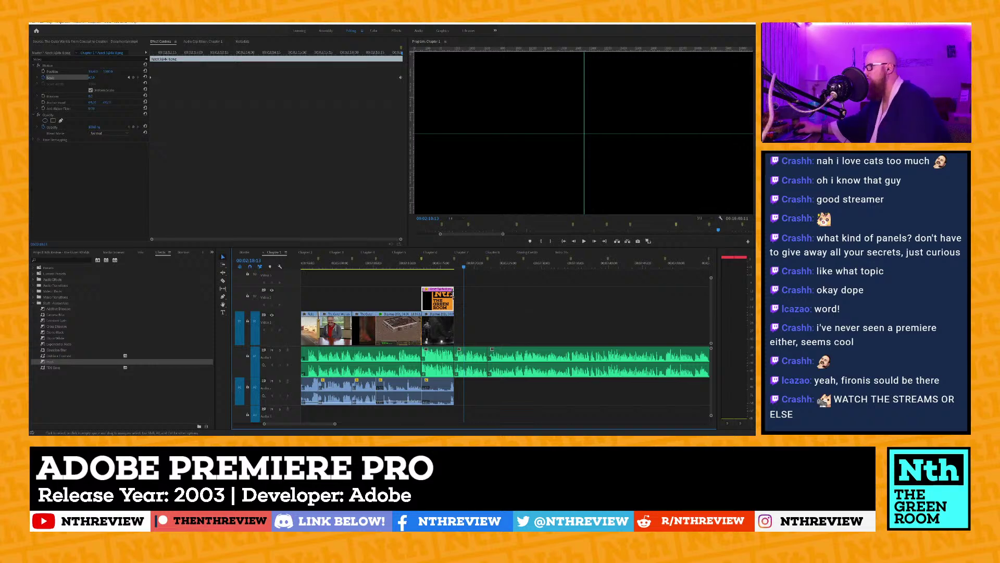
Add a video transition at the cut between the Outer Worlds gameplay clip and the dark clip beneath the pink overlay, and preview it.
{"action": "left_click", "coordinate": [392, 267]}
{"action": "key", "text": "equal"}
{"action": "key", "text": "equal"}
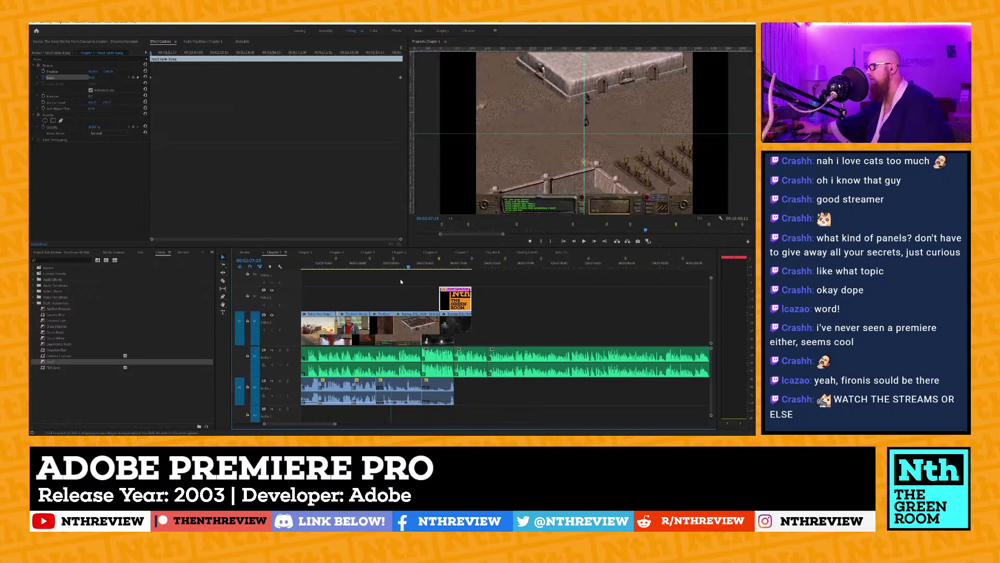
{"action": "scroll", "coordinate": [460, 295], "scroll_direction": "left", "scroll_amount": 2}
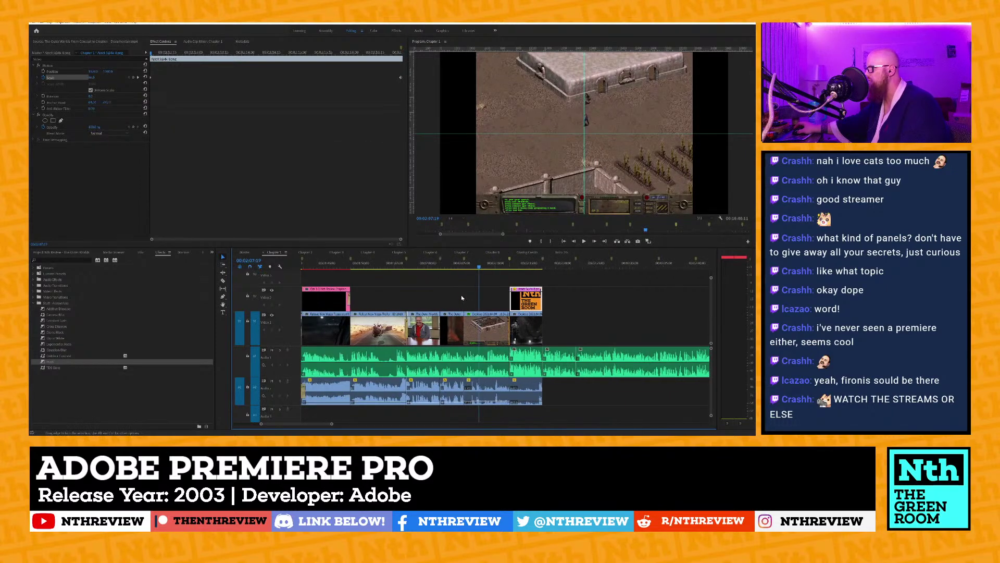
{"action": "left_click_drag", "start_coordinate": [415, 267], "coordinate": [388, 267]}
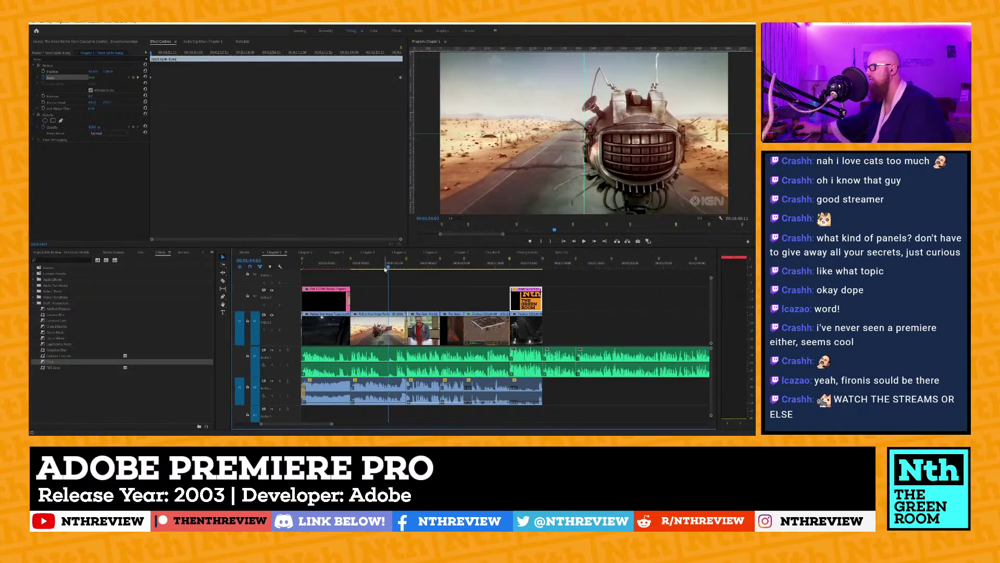
{"action": "scroll", "coordinate": [384, 269], "scroll_direction": "left", "scroll_amount": 3}
{"action": "scroll", "coordinate": [383, 268], "scroll_direction": "left", "scroll_amount": 3}
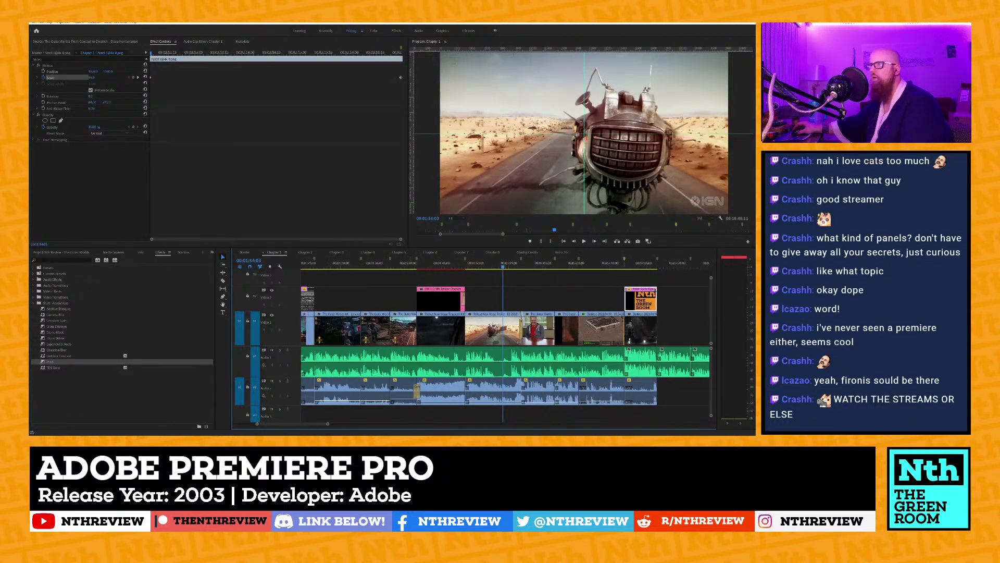
{"action": "left_click_drag", "start_coordinate": [77, 335], "coordinate": [441, 330]}
{"action": "scroll", "coordinate": [417, 326], "scroll_direction": "up", "scroll_amount": 3}
{"action": "scroll", "coordinate": [389, 270], "scroll_direction": "down", "scroll_amount": 4}
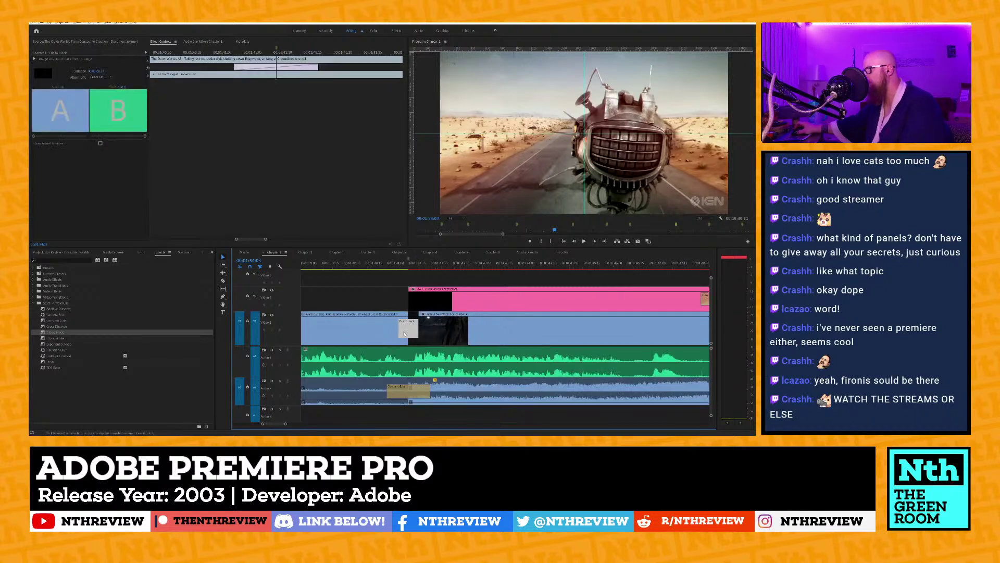
{"action": "left_click", "coordinate": [390, 270]}
{"action": "key", "text": "space"}
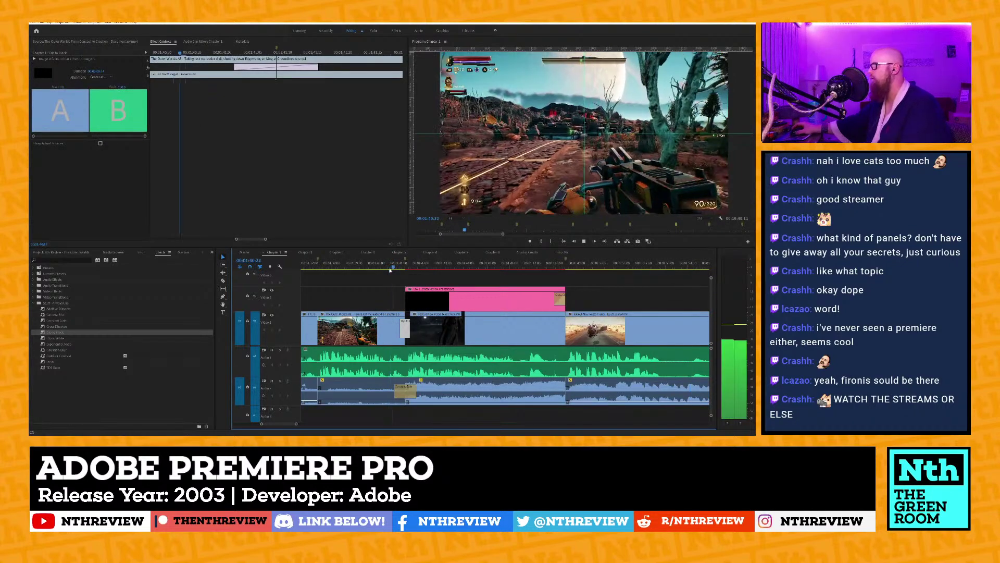
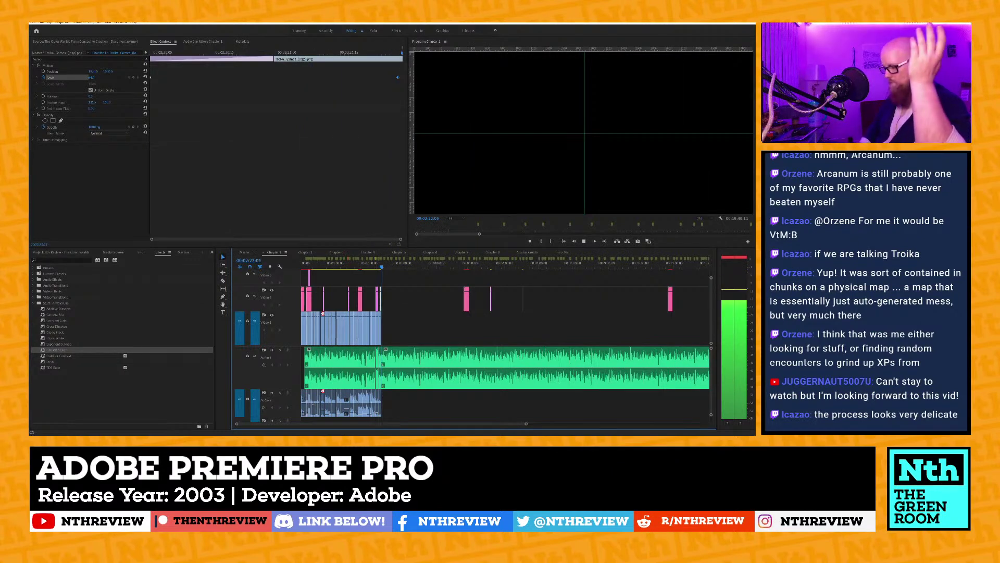
Stop playback just past the last filled clip and look over the Chapter 1 timeline.
{"action": "key", "text": "space"}
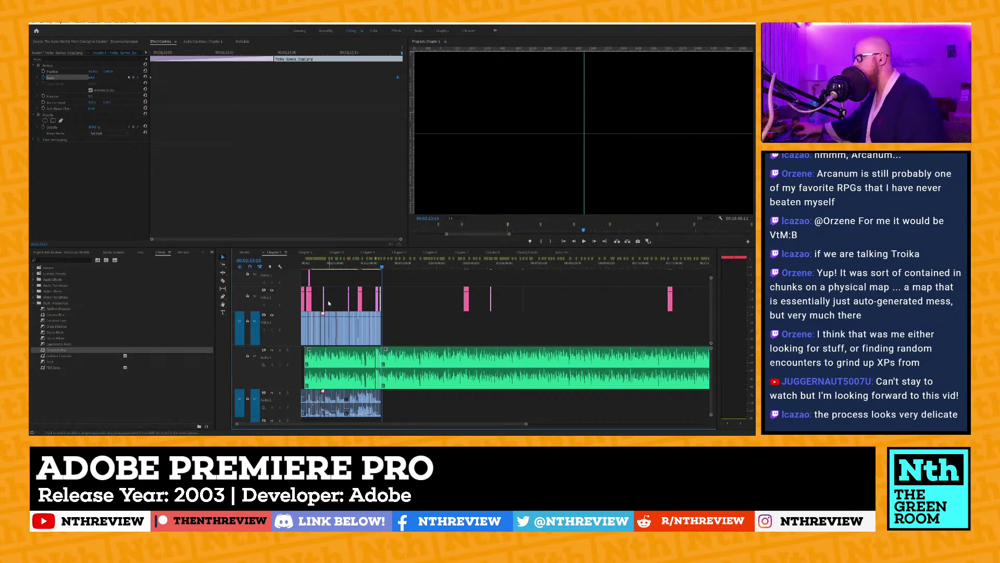
{"action": "scroll", "coordinate": [367, 304], "scroll_direction": "up", "scroll_amount": 5}
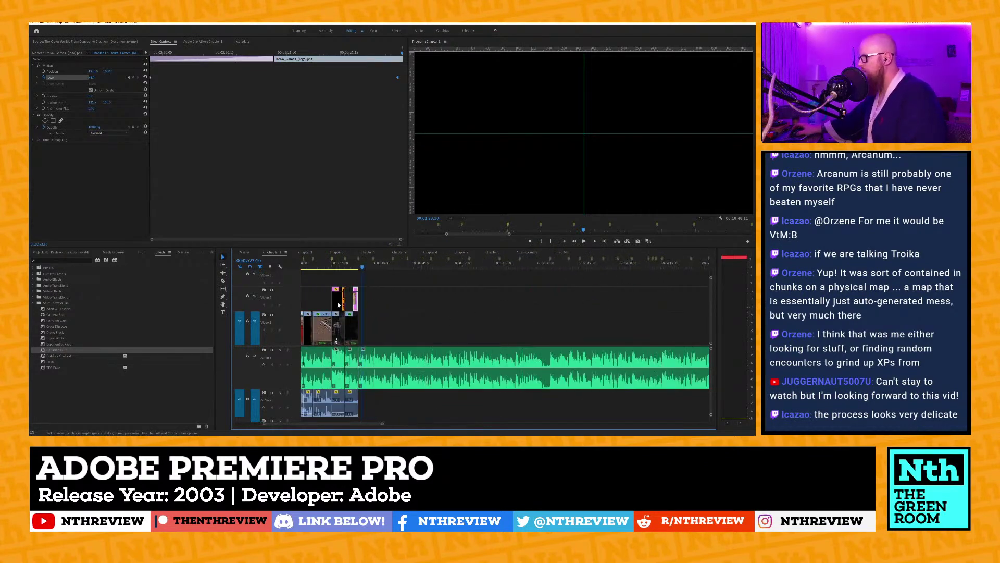
{"action": "scroll", "coordinate": [455, 303], "scroll_direction": "down", "scroll_amount": 5}
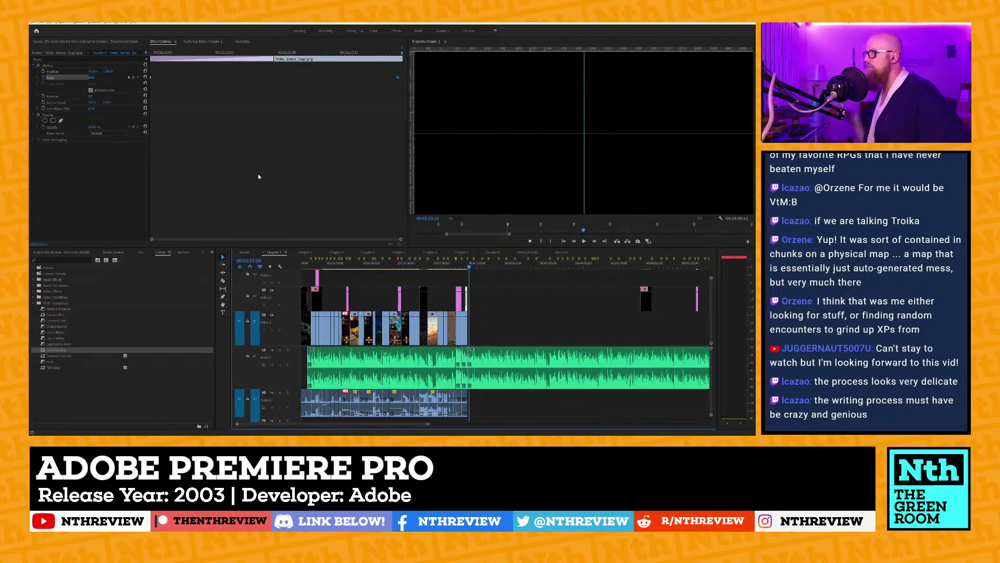
Switch to Chrome and look through the timestamped footage entries in the Nth Review The Outer Worlds Catalog document.
{"action": "mouse_move", "coordinate": [31, 24]}
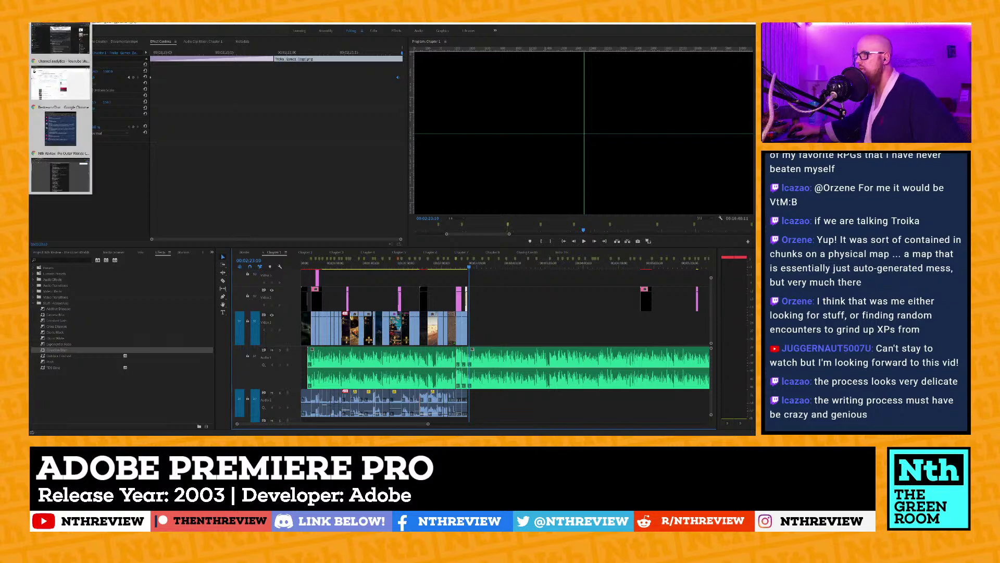
{"action": "left_click", "coordinate": [60, 169]}
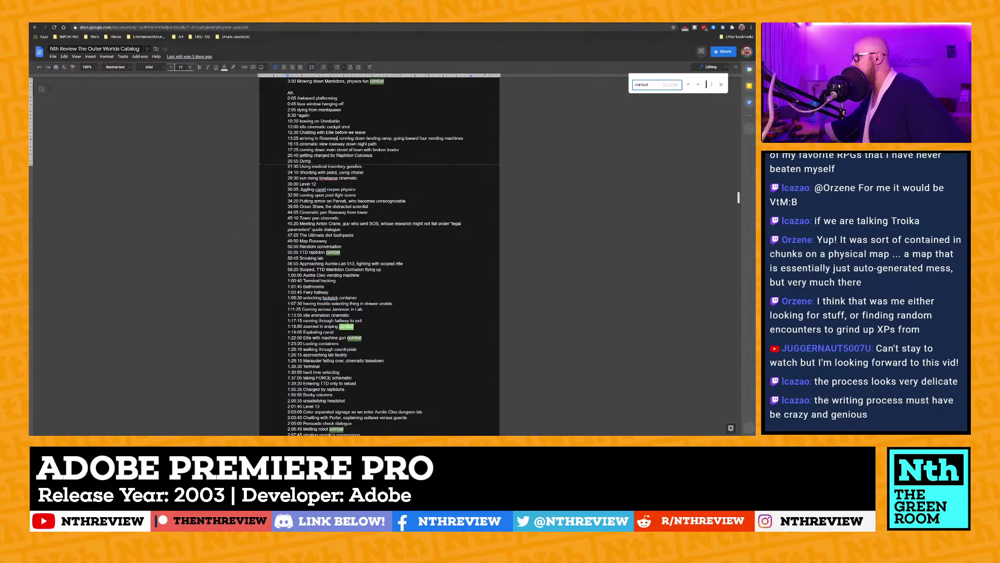
{"action": "scroll", "coordinate": [379, 255], "scroll_direction": "up", "scroll_amount": 20}
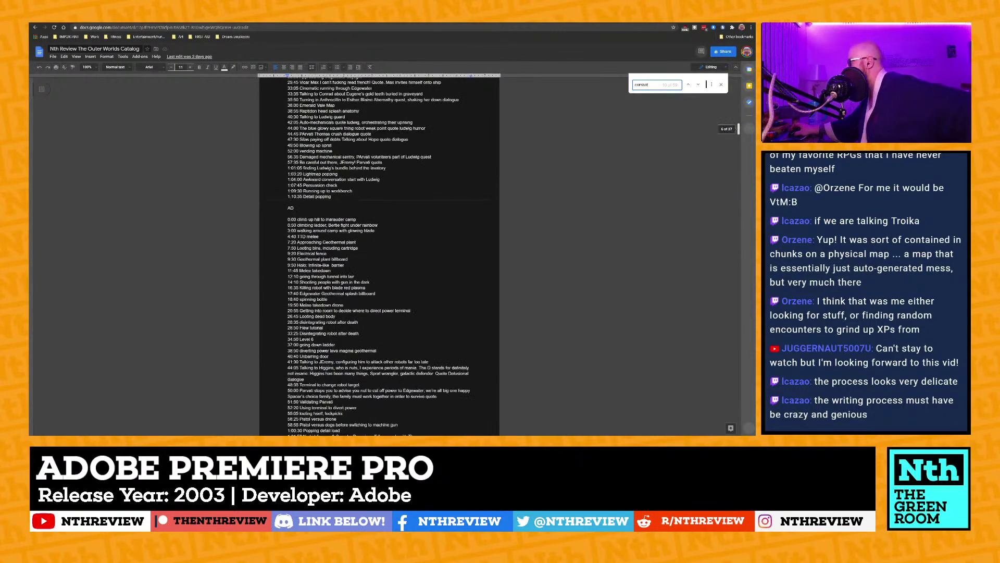
{"action": "scroll", "coordinate": [380, 255], "scroll_direction": "down", "scroll_amount": 20}
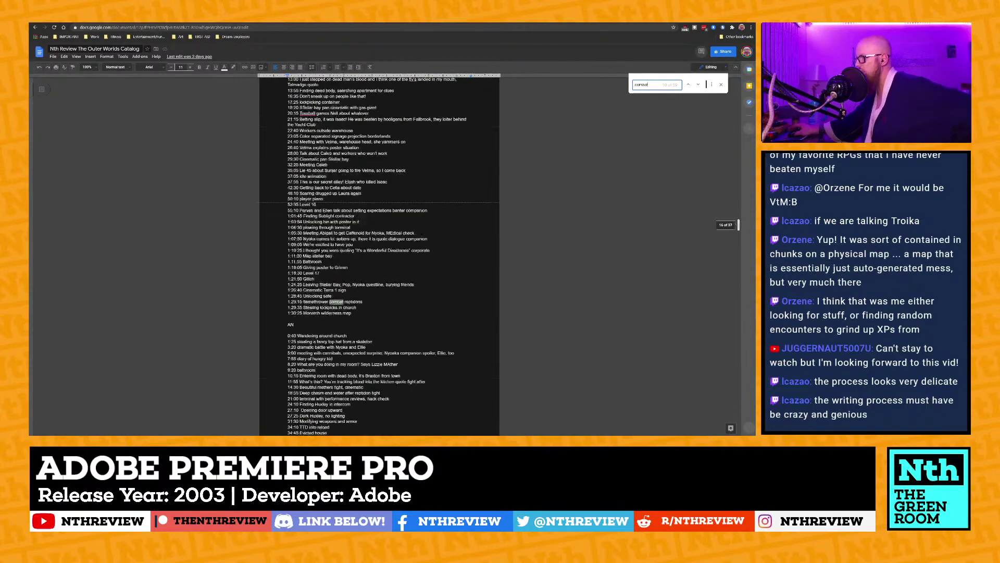
{"action": "scroll", "coordinate": [353, 272], "scroll_direction": "down", "scroll_amount": 20}
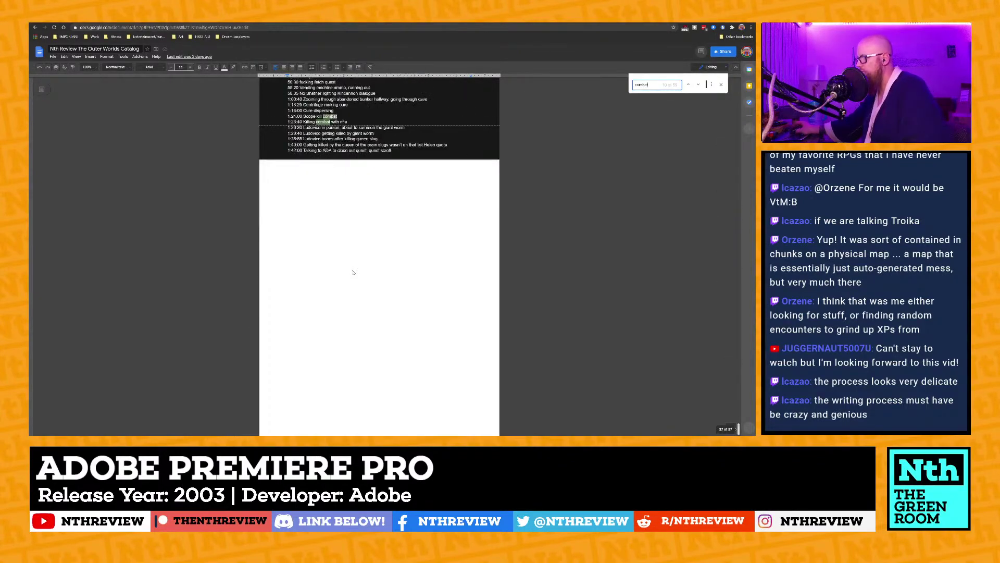
{"action": "scroll", "coordinate": [354, 264], "scroll_direction": "up", "scroll_amount": 5}
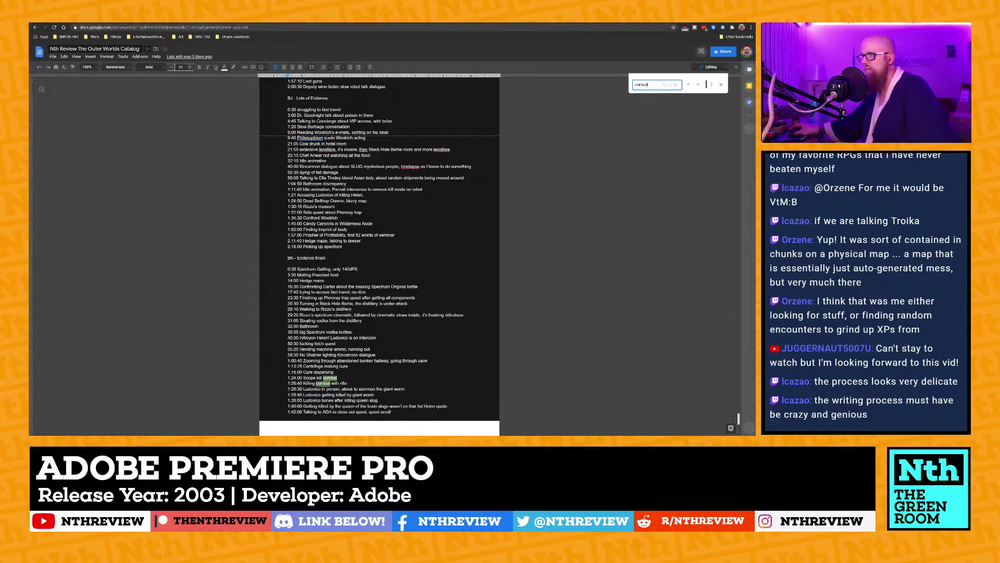
{"action": "scroll", "coordinate": [379, 256], "scroll_direction": "up", "scroll_amount": 15}
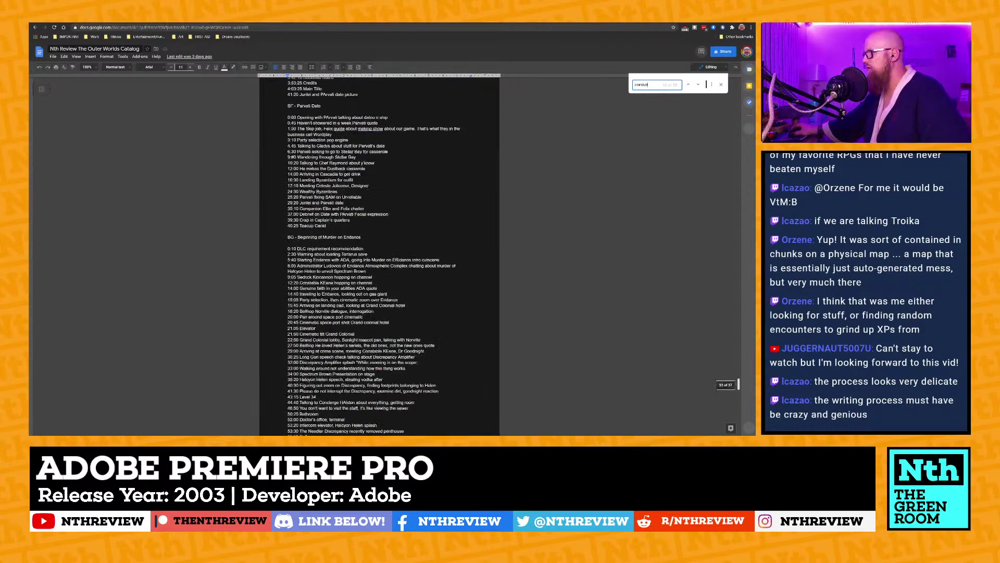
{"action": "scroll", "coordinate": [379, 255], "scroll_direction": "up", "scroll_amount": 20}
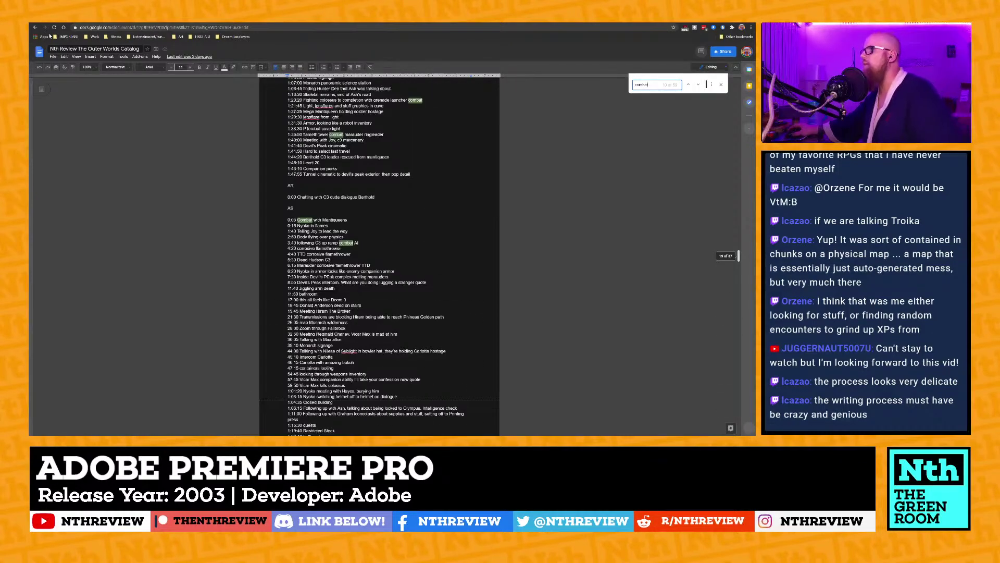
Duplicate the browser tab, open the Nth Review Outer Worlds Notes document from the Docs home page, and set its zoom to 200%.
{"action": "right_click", "coordinate": [129, 23]}
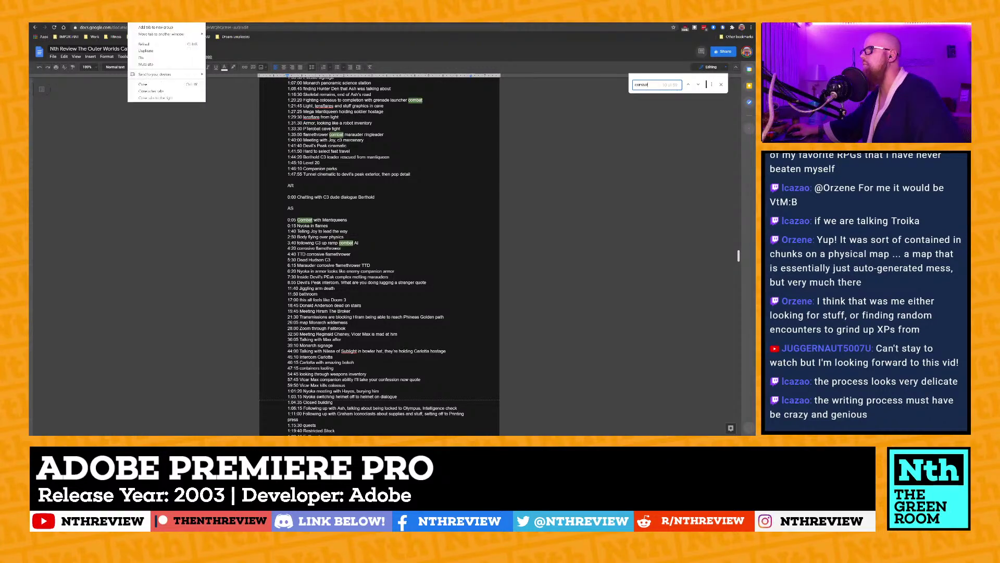
{"action": "left_click", "coordinate": [151, 50]}
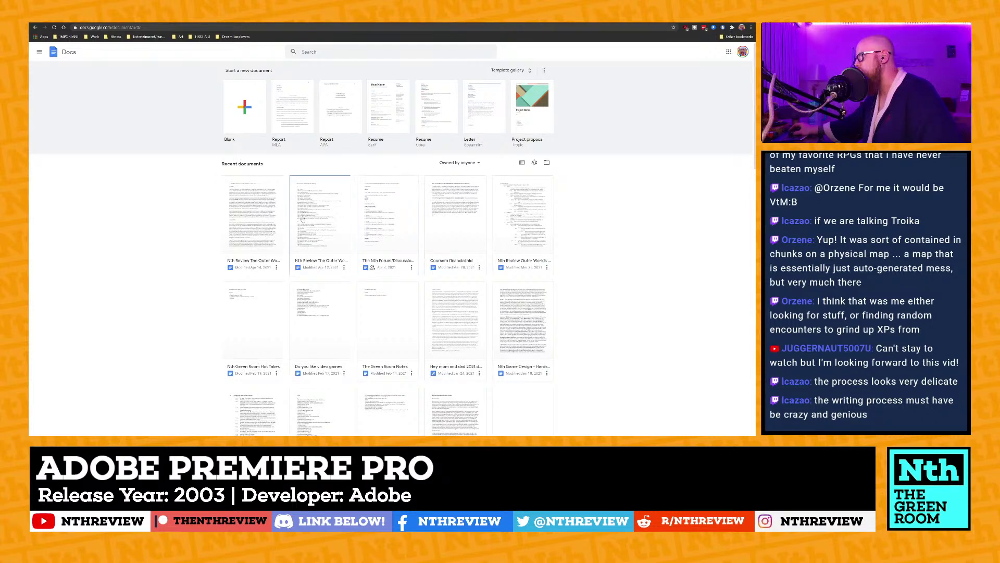
{"action": "left_click", "coordinate": [527, 224]}
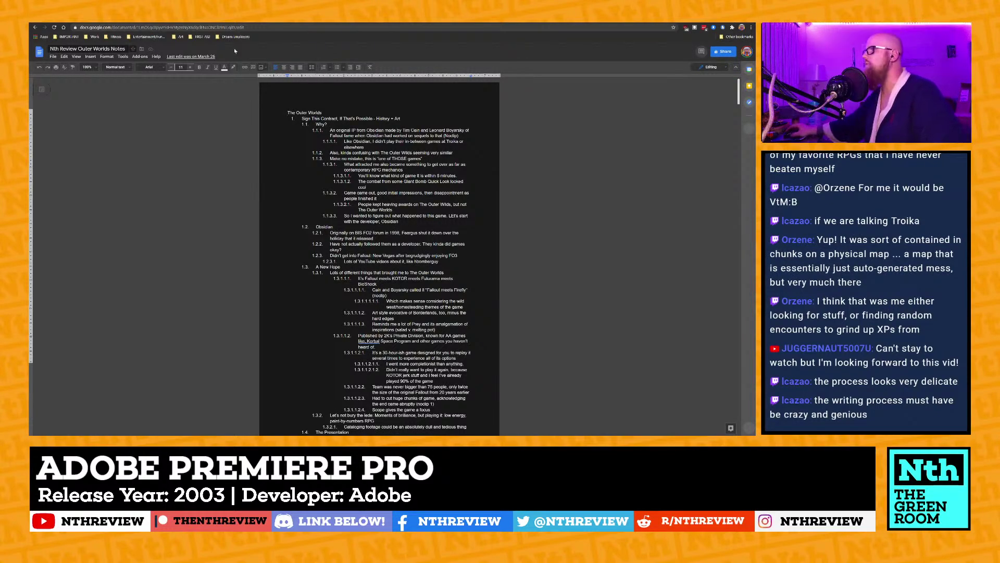
{"action": "left_click", "coordinate": [94, 68]}
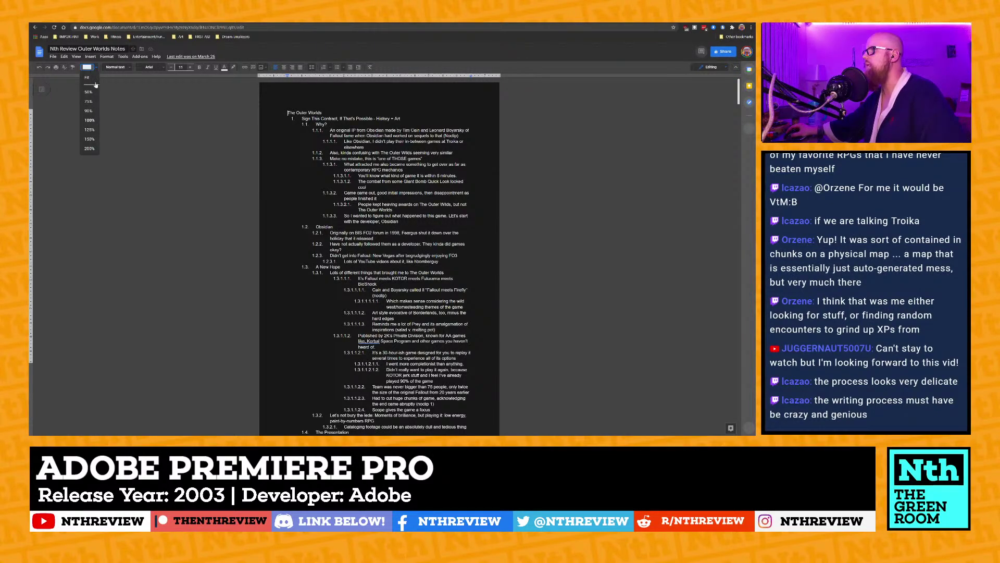
{"action": "left_click", "coordinate": [88, 149]}
Read through the notes outline from the History + Art chapter through the Gameplay and Story/Setting chapters.
{"action": "scroll", "coordinate": [379, 255], "scroll_direction": "down", "scroll_amount": 4}
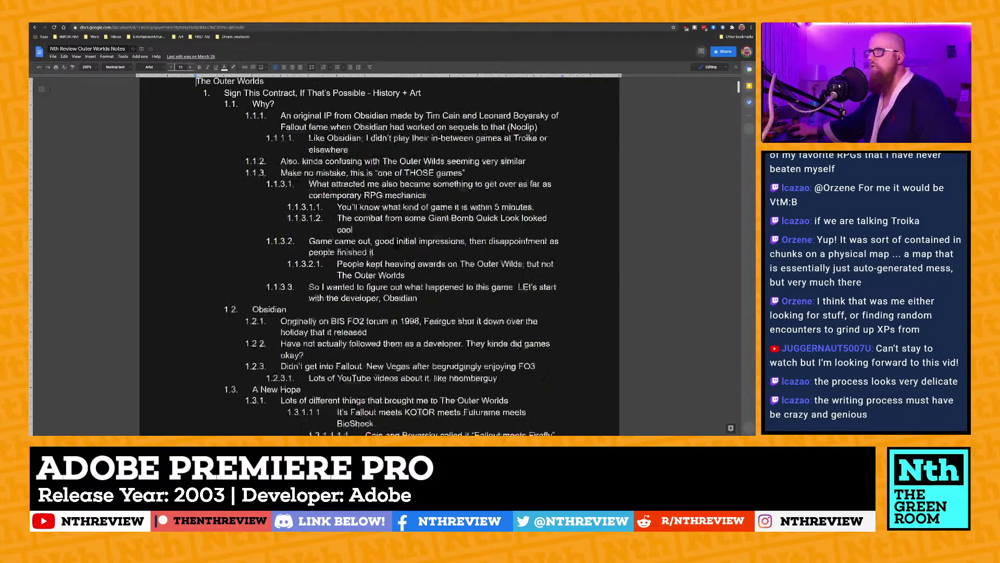
{"action": "scroll", "coordinate": [379, 255], "scroll_direction": "down", "scroll_amount": 3}
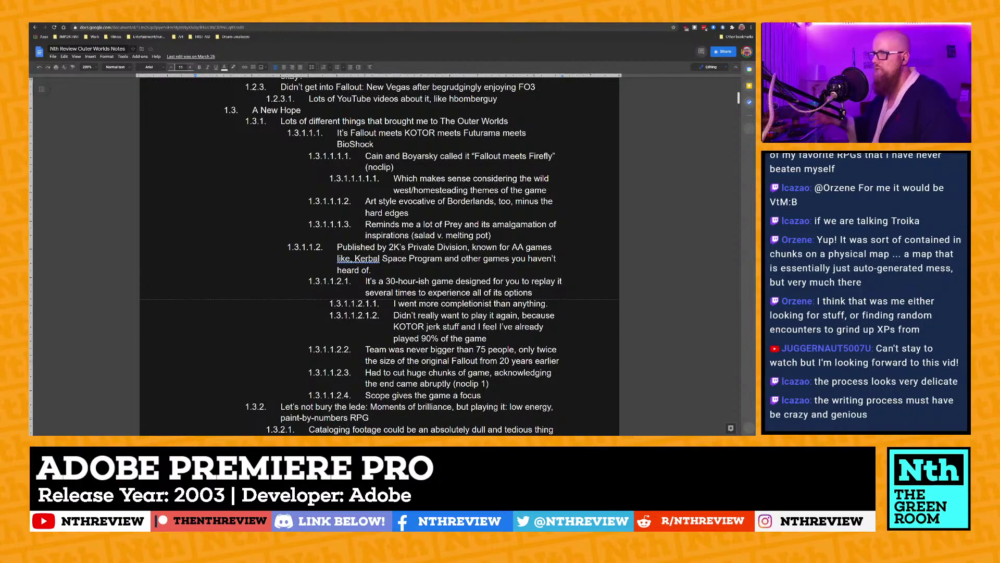
{"action": "scroll", "coordinate": [380, 256], "scroll_direction": "down", "scroll_amount": 2}
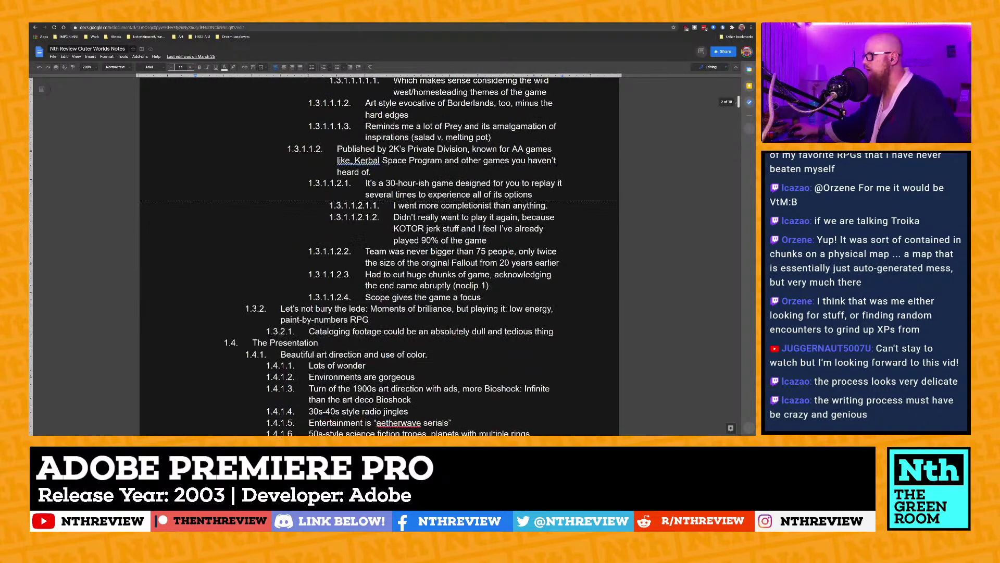
{"action": "scroll", "coordinate": [380, 255], "scroll_direction": "down", "scroll_amount": 7}
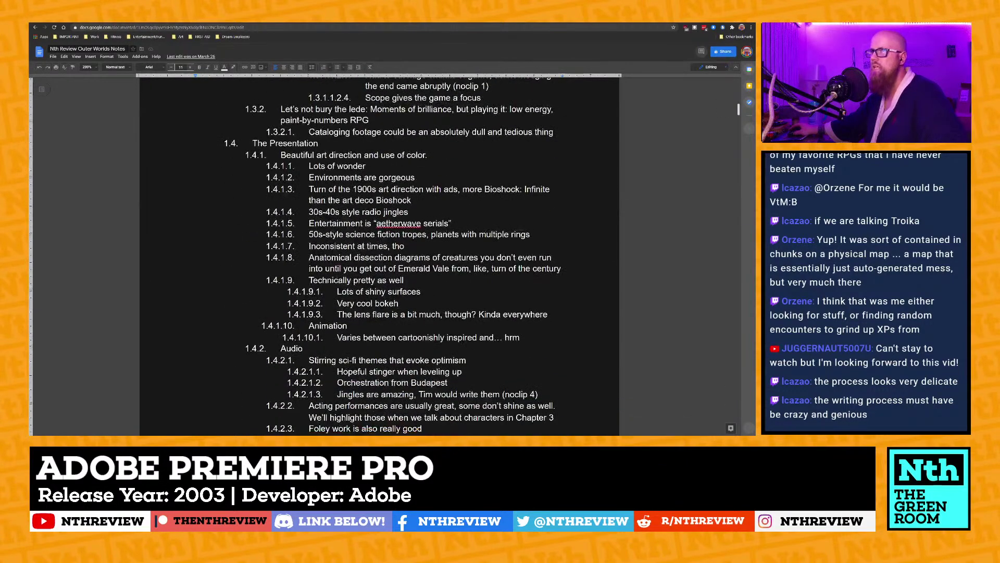
{"action": "scroll", "coordinate": [379, 255], "scroll_direction": "down", "scroll_amount": 3}
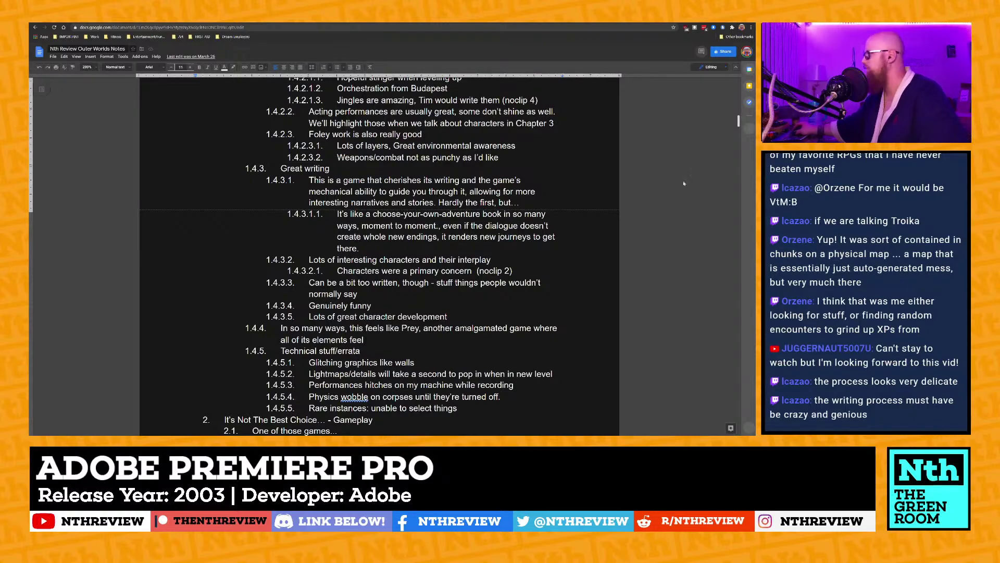
{"action": "scroll", "coordinate": [684, 183], "scroll_direction": "down", "scroll_amount": 5}
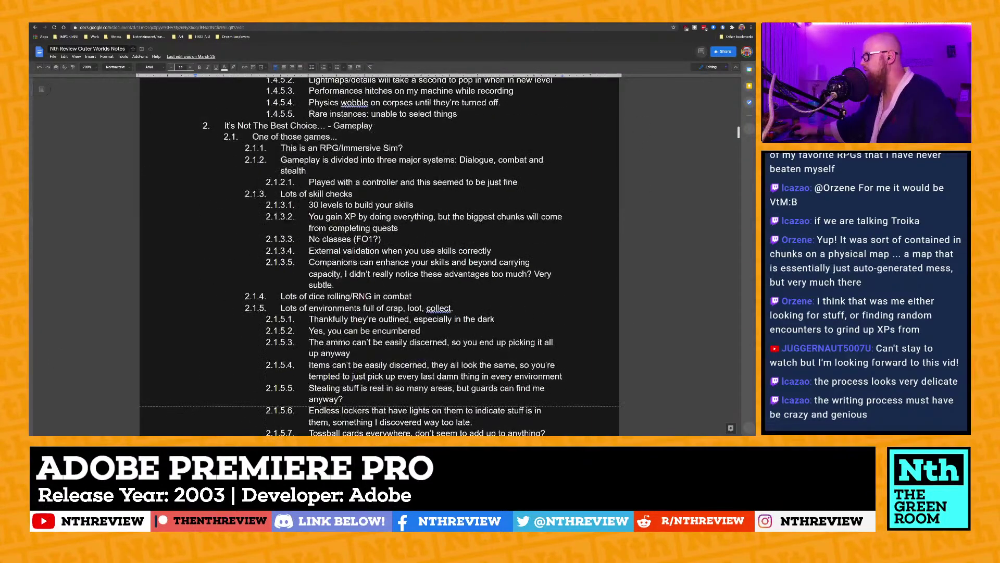
{"action": "scroll", "coordinate": [379, 255], "scroll_direction": "down", "scroll_amount": 12}
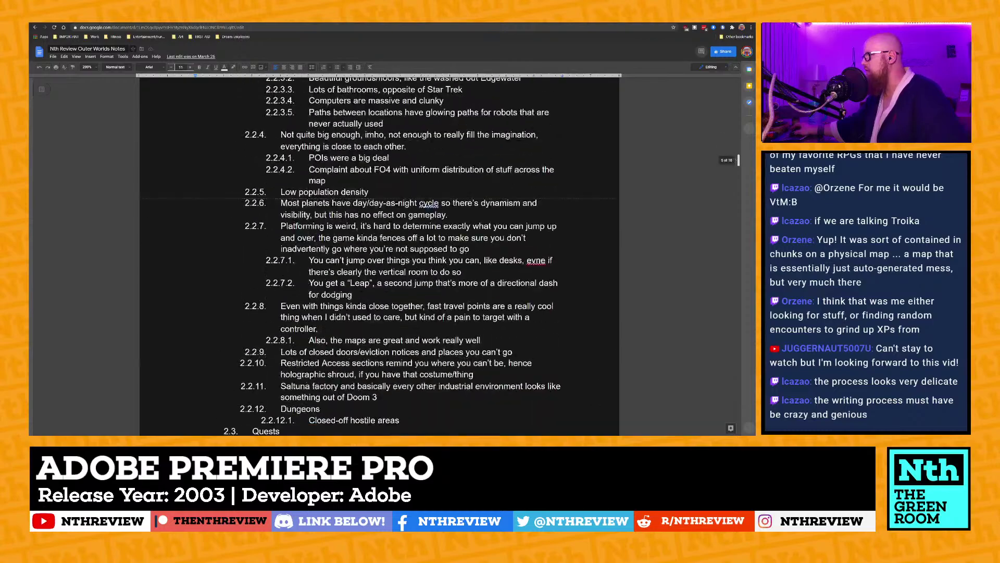
{"action": "scroll", "coordinate": [379, 256], "scroll_direction": "down", "scroll_amount": 15}
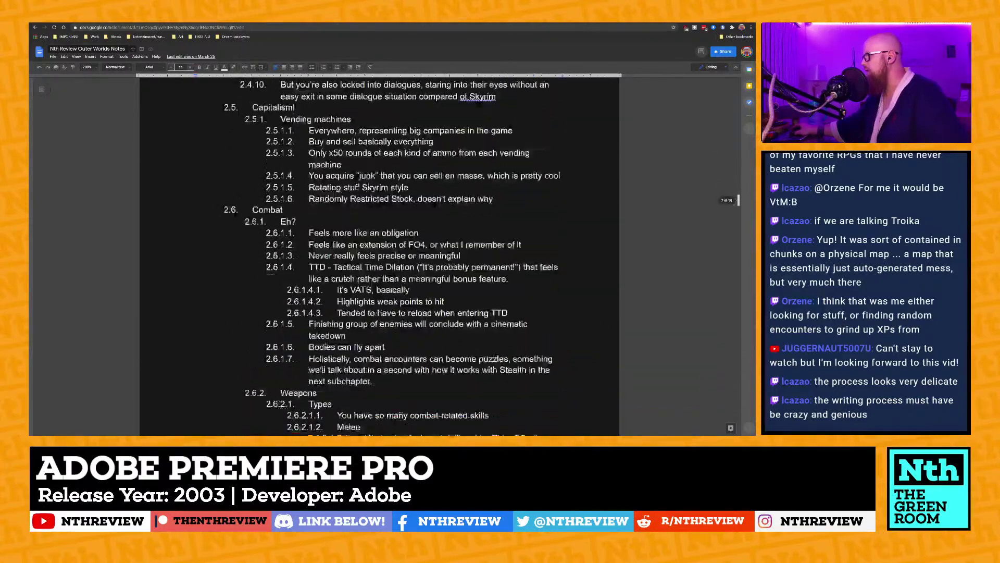
{"action": "scroll", "coordinate": [380, 255], "scroll_direction": "down", "scroll_amount": 20}
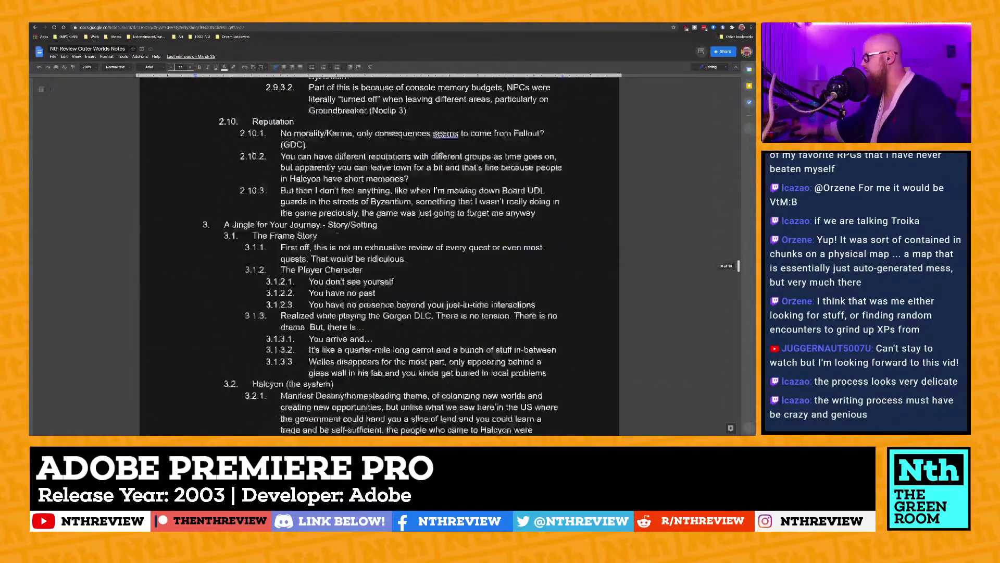
{"action": "scroll", "coordinate": [379, 256], "scroll_direction": "down", "scroll_amount": 20}
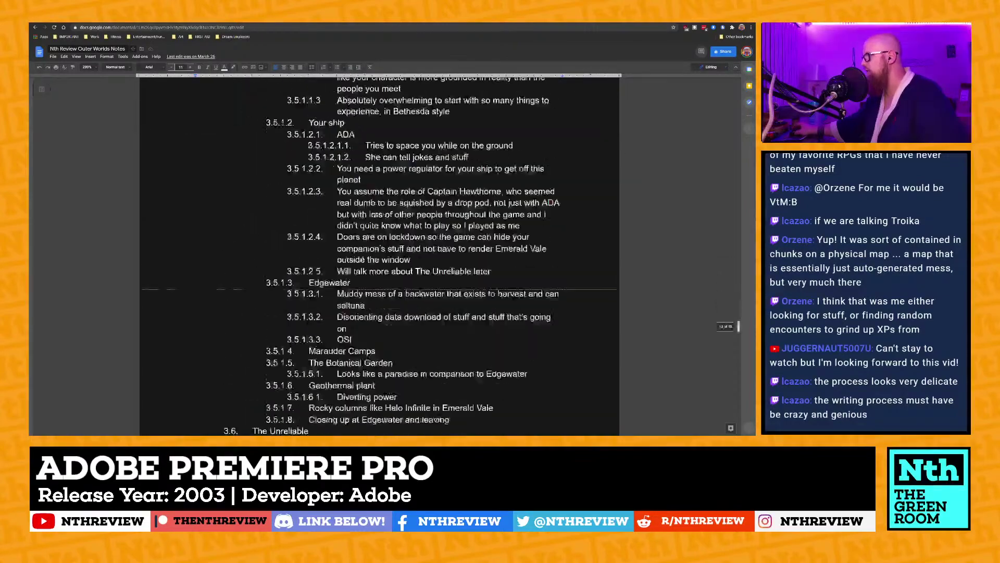
Examine the article references and the Footage source links at the end of the notes.
{"action": "scroll", "coordinate": [379, 255], "scroll_direction": "down", "scroll_amount": 20}
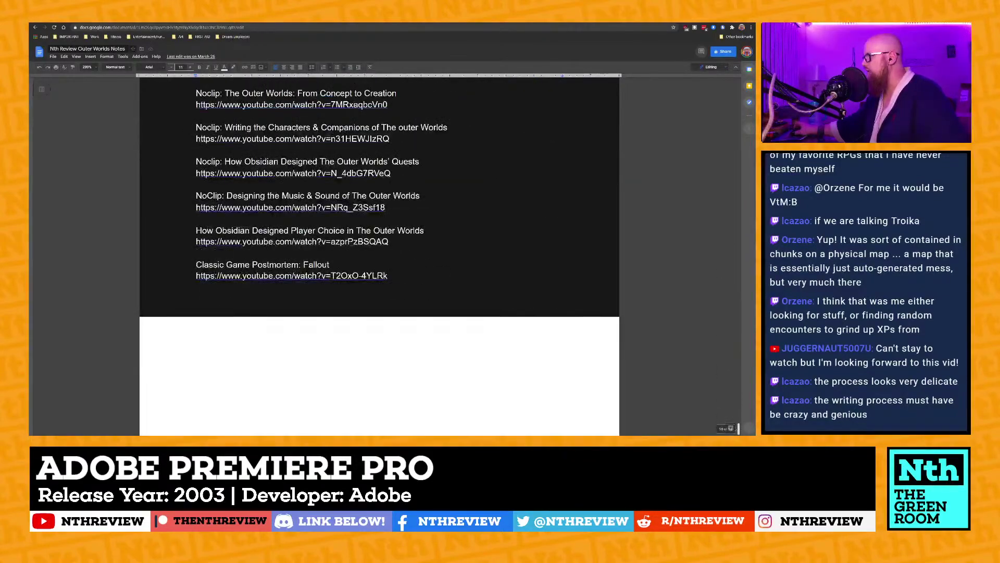
{"action": "scroll", "coordinate": [380, 255], "scroll_direction": "up", "scroll_amount": 15}
{"action": "scroll", "coordinate": [379, 255], "scroll_direction": "up", "scroll_amount": 10}
{"action": "scroll", "coordinate": [379, 255], "scroll_direction": "down", "scroll_amount": 20}
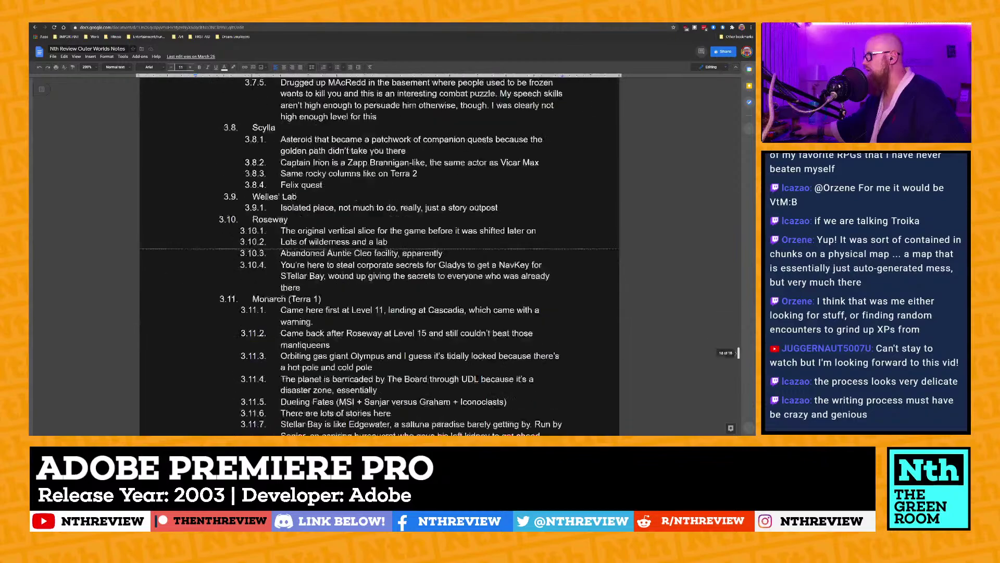
{"action": "scroll", "coordinate": [380, 255], "scroll_direction": "down", "scroll_amount": 10}
{"action": "scroll", "coordinate": [379, 255], "scroll_direction": "up", "scroll_amount": 8}
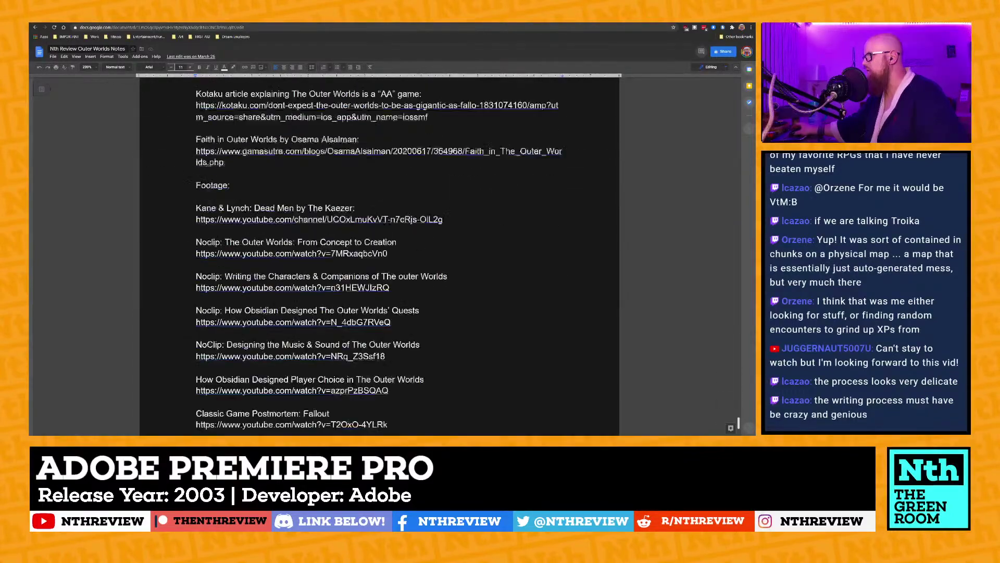
{"action": "scroll", "coordinate": [380, 255], "scroll_direction": "down", "scroll_amount": 3}
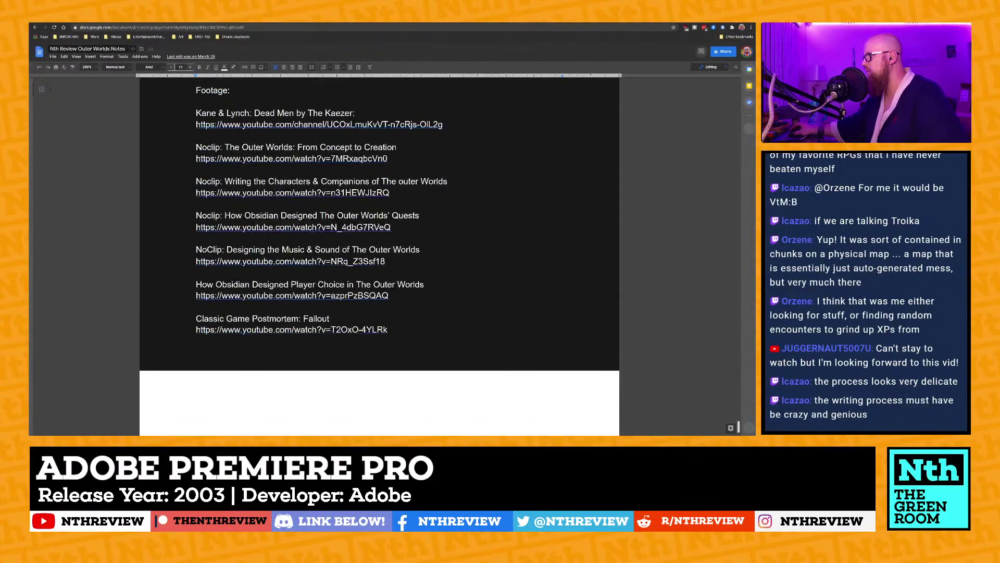
{"action": "scroll", "coordinate": [380, 255], "scroll_direction": "up", "scroll_amount": 5}
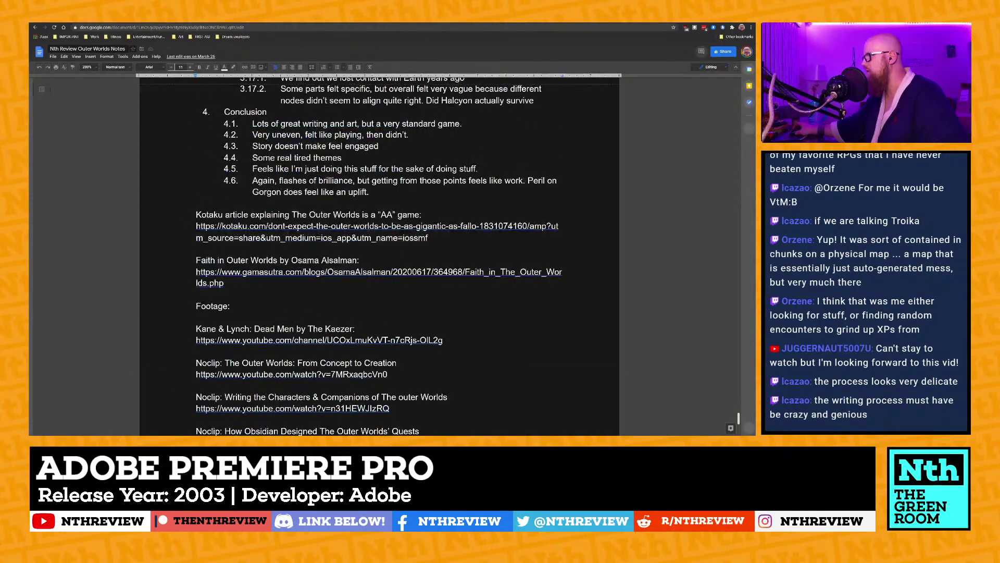
Look back through the notes from the Murder on Eridanos section up to the quests and dialogue sections.
{"action": "scroll", "coordinate": [379, 256], "scroll_direction": "up", "scroll_amount": 12}
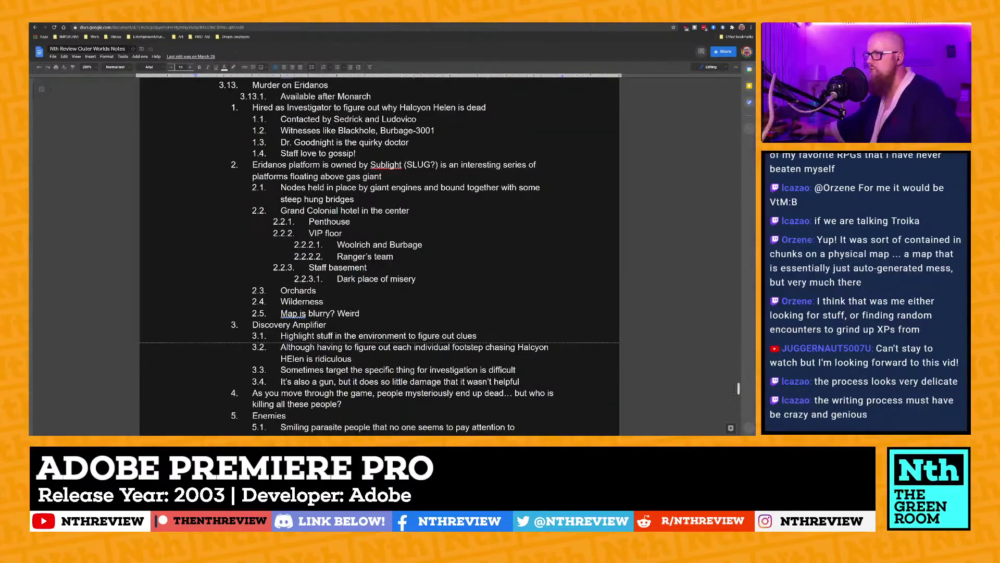
{"action": "scroll", "coordinate": [379, 255], "scroll_direction": "up", "scroll_amount": 8}
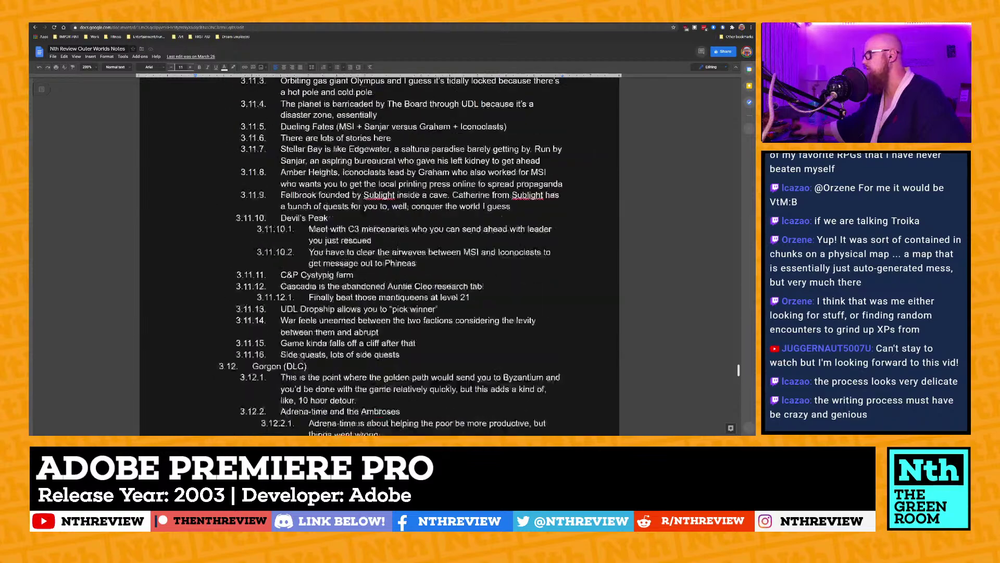
{"action": "scroll", "coordinate": [379, 255], "scroll_direction": "up", "scroll_amount": 15}
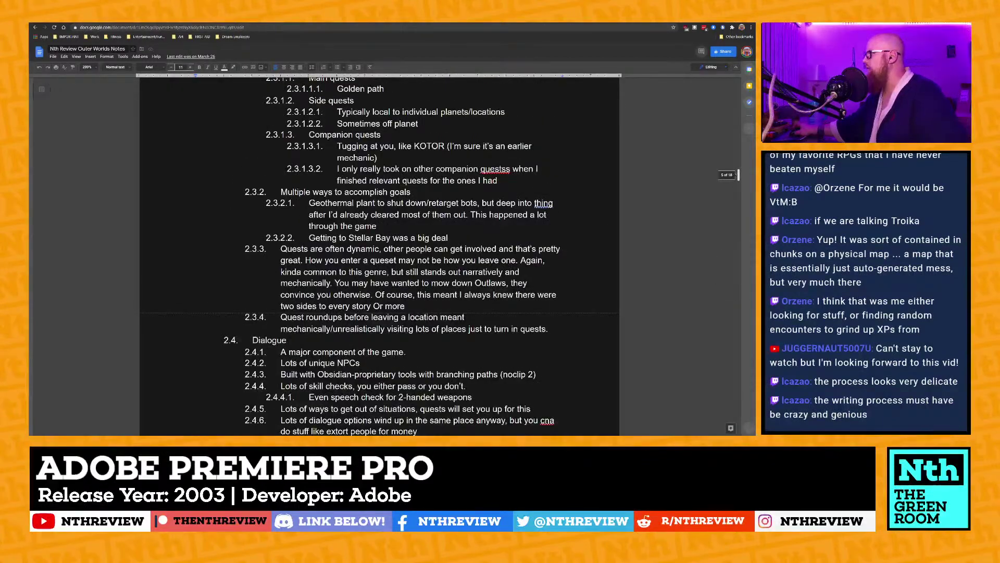
{"action": "scroll", "coordinate": [380, 256], "scroll_direction": "up", "scroll_amount": 15}
Skim the Nth Review The Outer Worlds script from its opening through the gameplay, companions and Monarch sections, and return to the beginning.
{"action": "key", "text": "ctrl+Tab"}
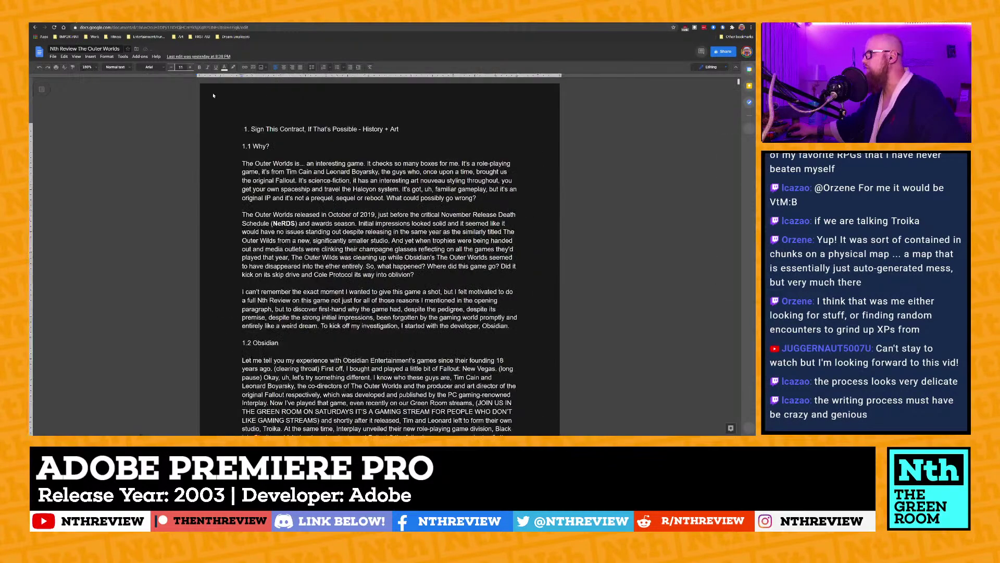
{"action": "scroll", "coordinate": [379, 255], "scroll_direction": "down", "scroll_amount": 15}
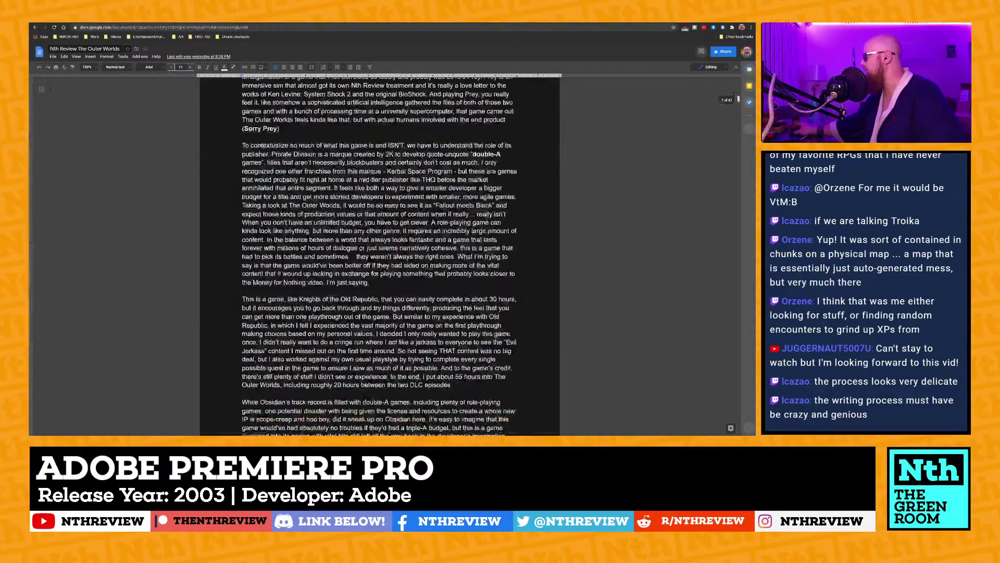
{"action": "scroll", "coordinate": [380, 255], "scroll_direction": "down", "scroll_amount": 20}
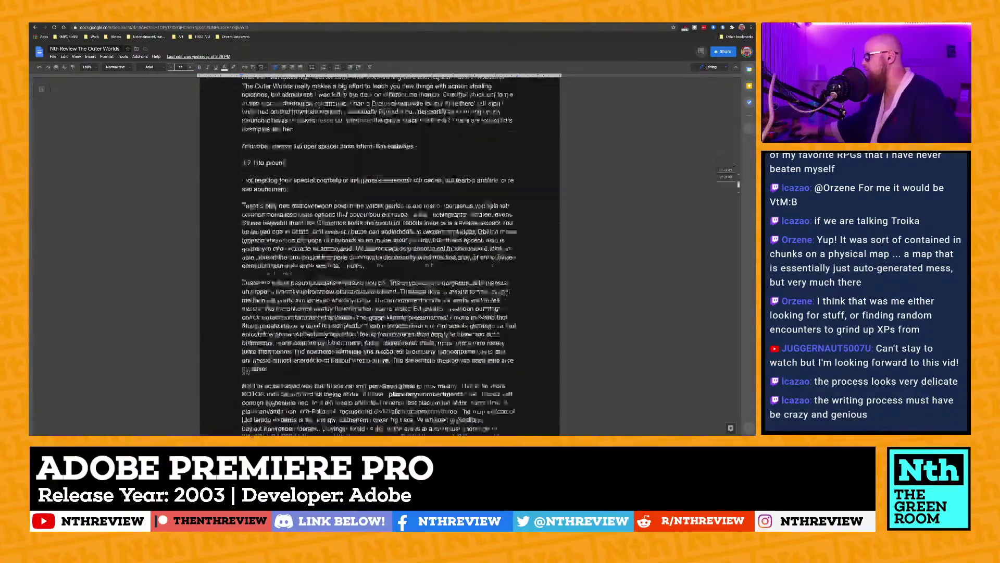
{"action": "scroll", "coordinate": [379, 255], "scroll_direction": "down", "scroll_amount": 20}
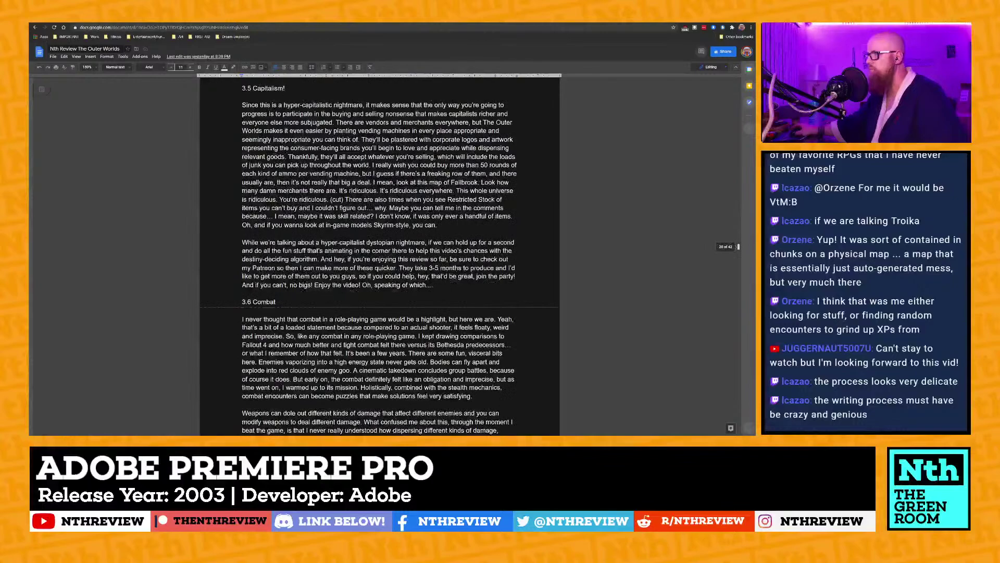
{"action": "scroll", "coordinate": [380, 255], "scroll_direction": "down", "scroll_amount": 20}
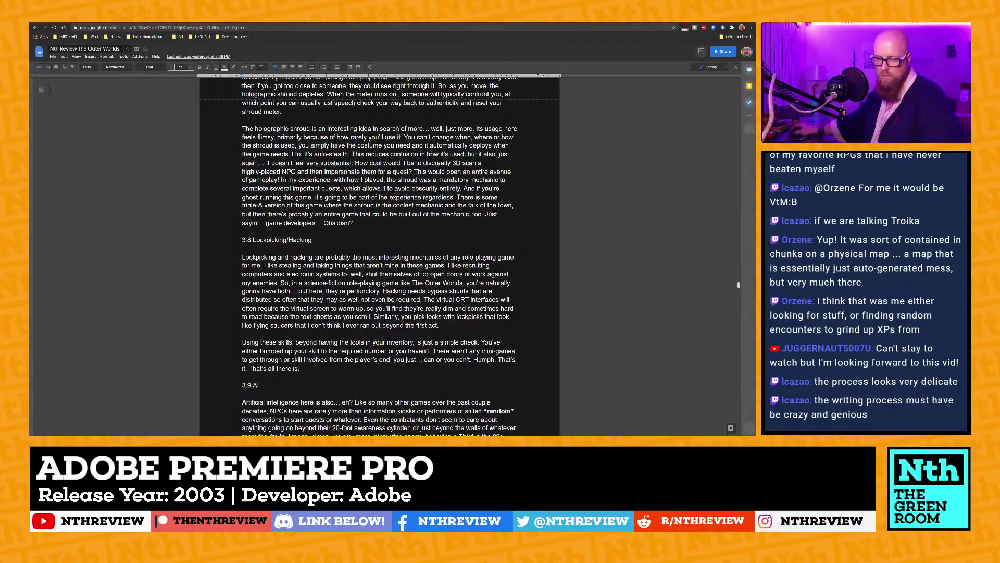
{"action": "scroll", "coordinate": [379, 255], "scroll_direction": "down", "scroll_amount": 12}
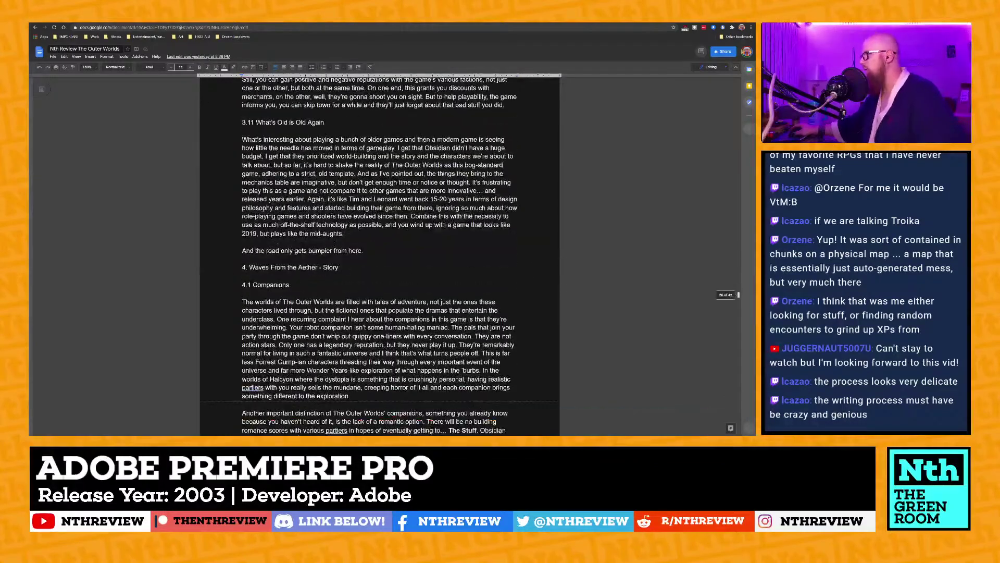
{"action": "scroll", "coordinate": [380, 255], "scroll_direction": "down", "scroll_amount": 20}
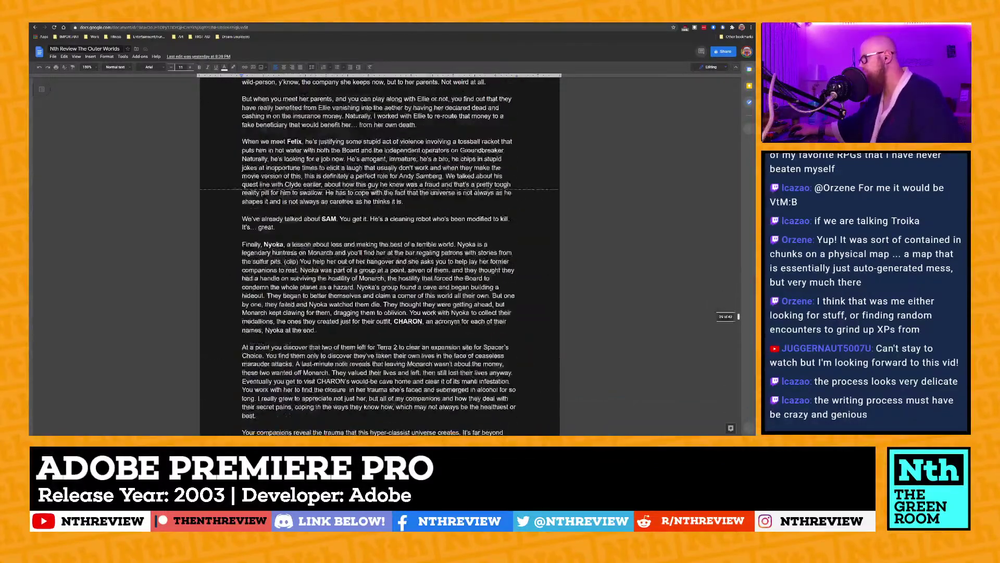
{"action": "scroll", "coordinate": [379, 255], "scroll_direction": "down", "scroll_amount": 15}
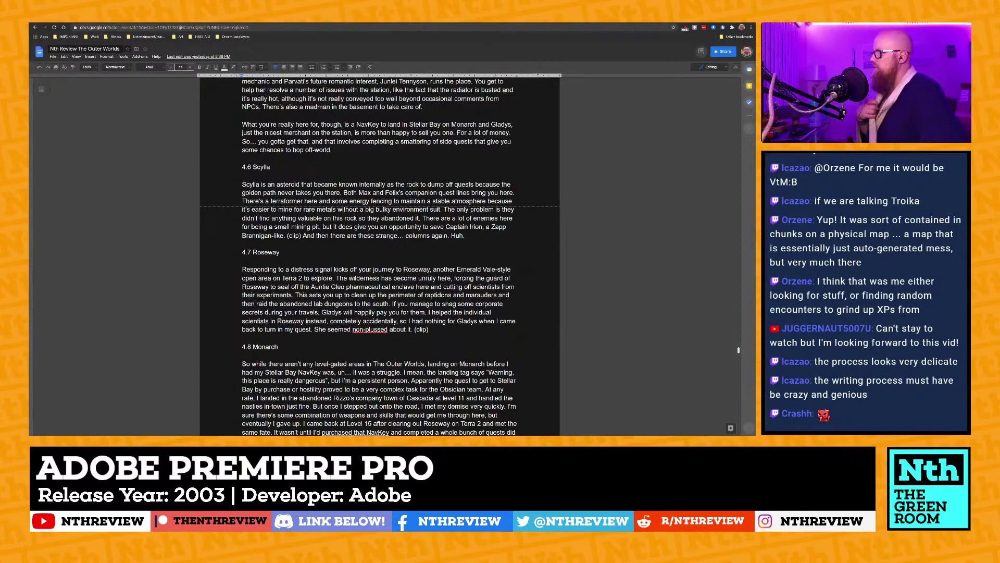
{"action": "scroll", "coordinate": [380, 255], "scroll_direction": "down", "scroll_amount": 7}
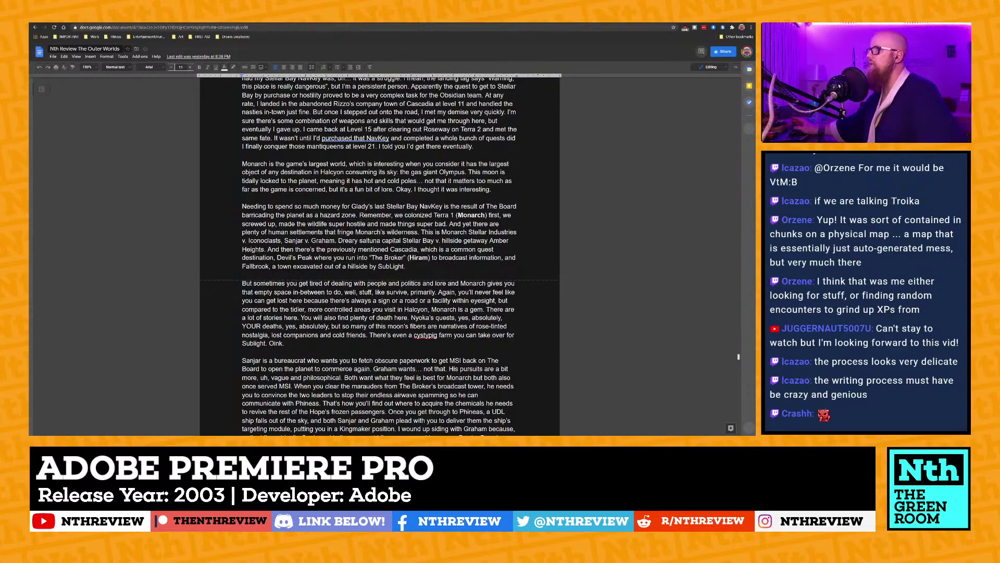
{"action": "scroll", "coordinate": [379, 255], "scroll_direction": "down", "scroll_amount": 15}
{"action": "scroll", "coordinate": [379, 255], "scroll_direction": "up", "scroll_amount": 20}
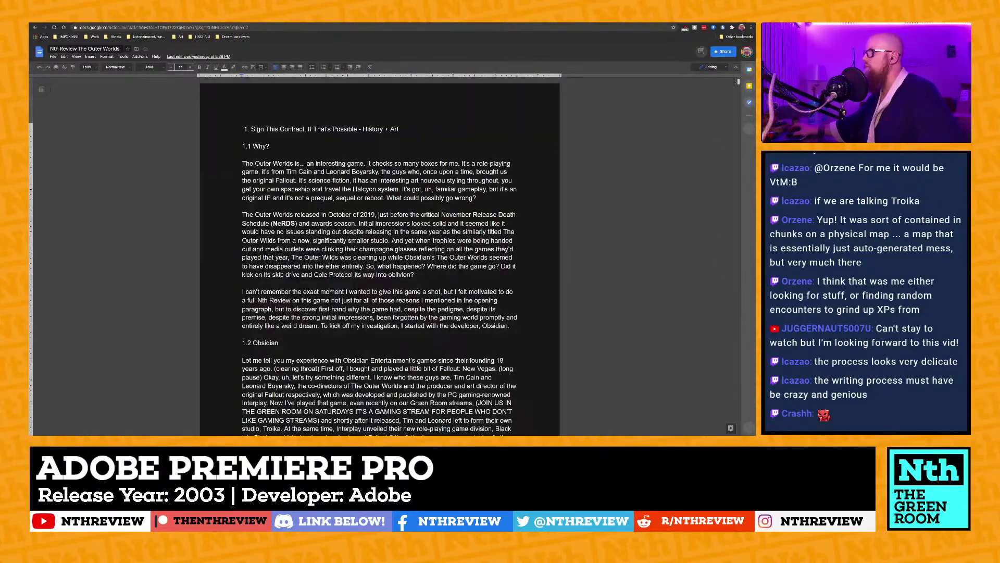
Switch to Premiere Pro and survey the Chapter 1 sequence to compare the footage already placed with the remaining narration.
{"action": "key", "text": "alt+Tab"}
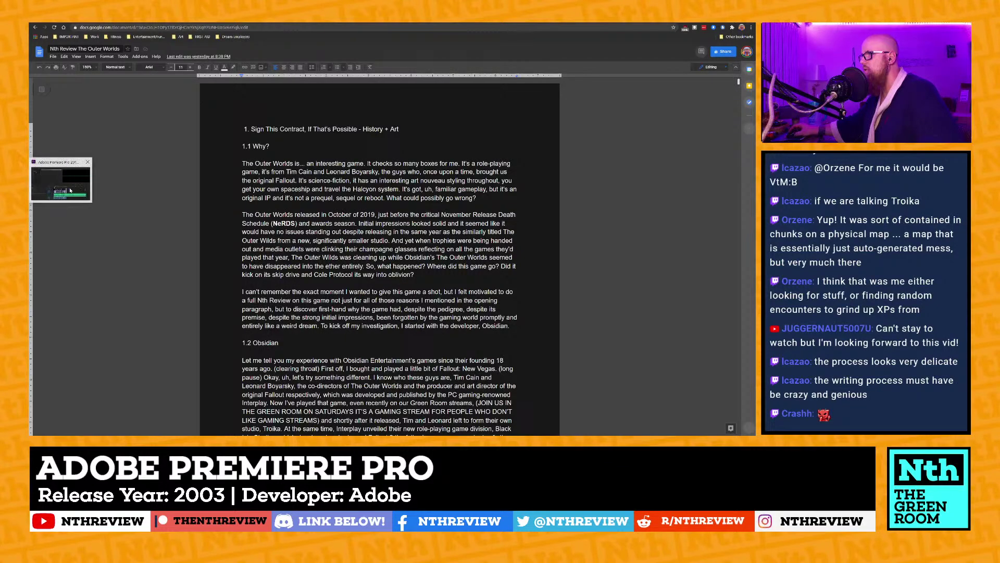
{"action": "scroll", "coordinate": [442, 374], "scroll_direction": "up", "scroll_amount": 5}
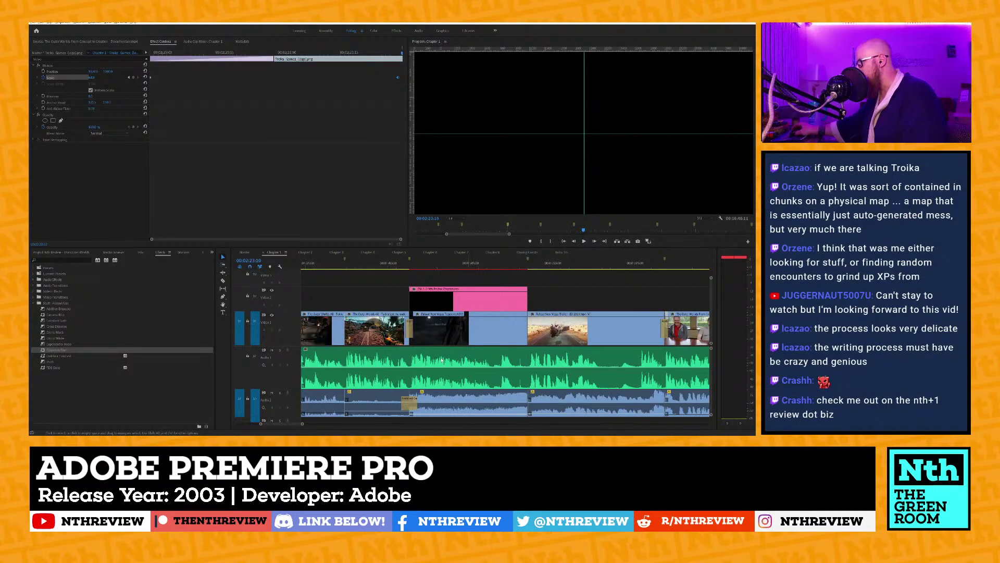
{"action": "scroll", "coordinate": [442, 359], "scroll_direction": "down", "scroll_amount": 5}
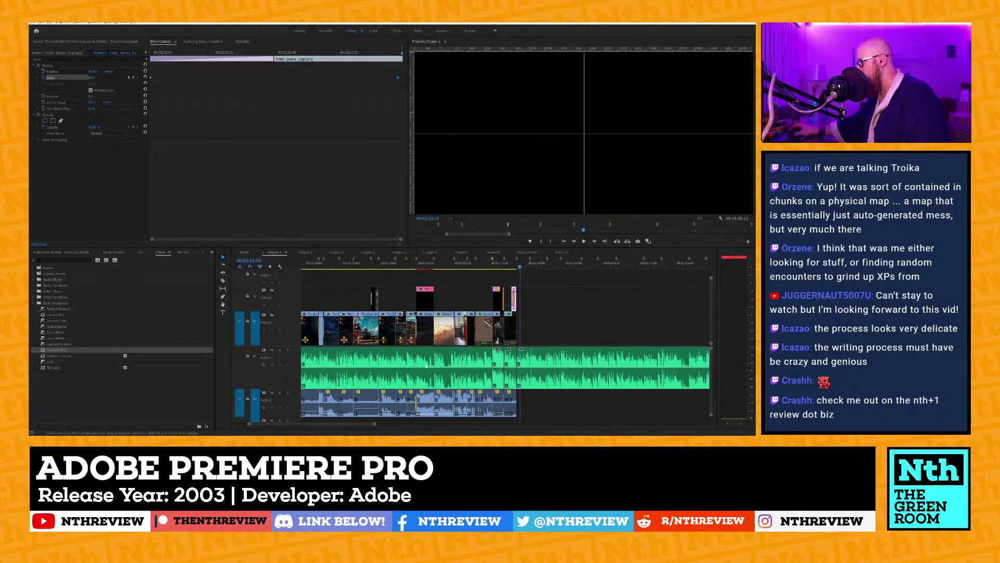
{"action": "scroll", "coordinate": [494, 364], "scroll_direction": "down", "scroll_amount": 1}
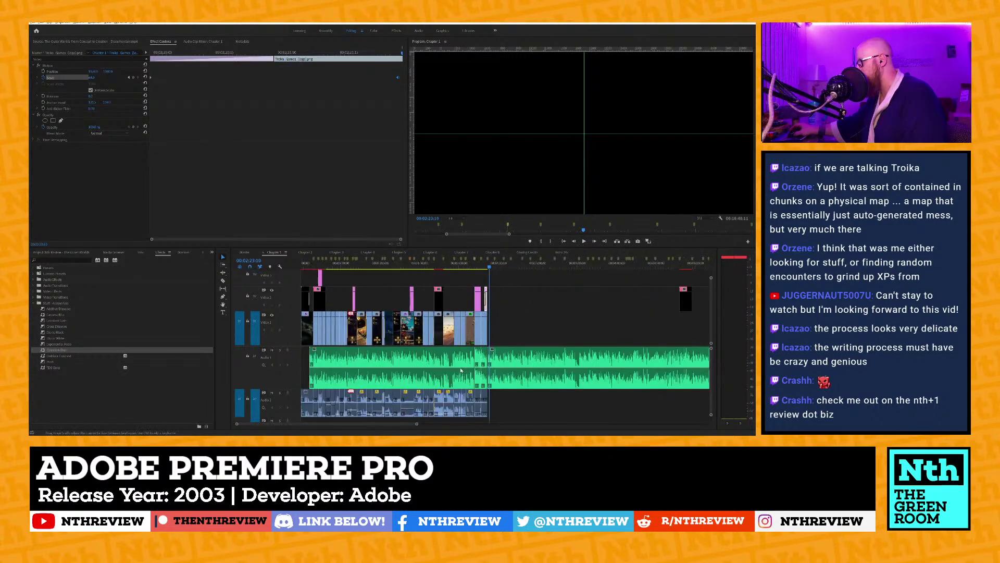
{"action": "scroll", "coordinate": [452, 363], "scroll_direction": "down", "scroll_amount": 3}
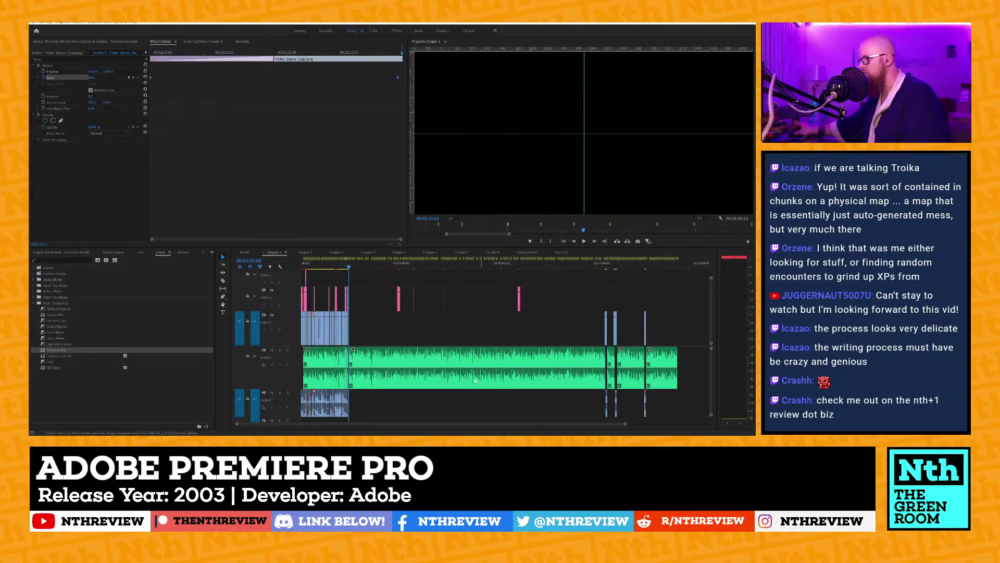
{"action": "scroll", "coordinate": [475, 379], "scroll_direction": "up", "scroll_amount": 5}
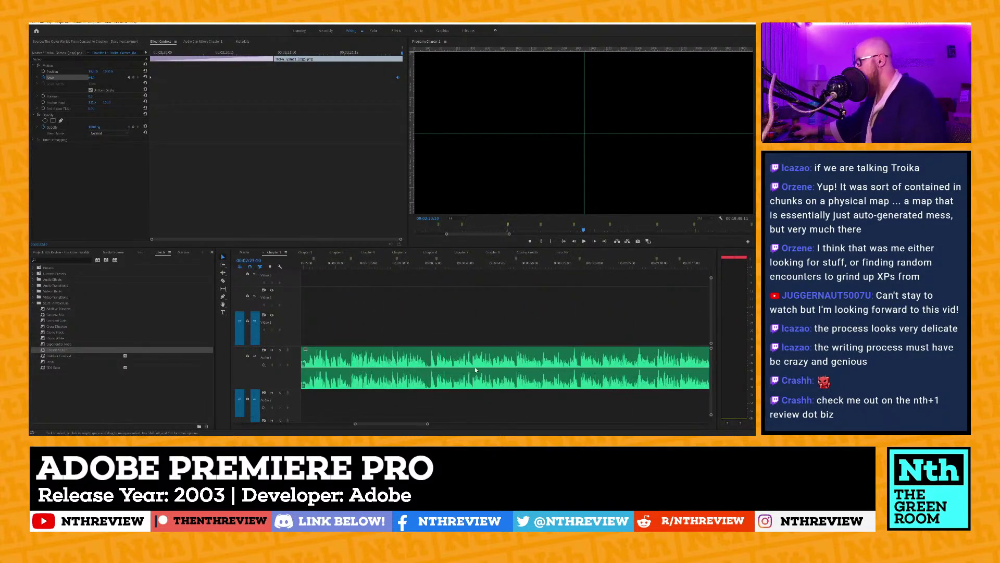
{"action": "scroll", "coordinate": [448, 349], "scroll_direction": "down", "scroll_amount": 4}
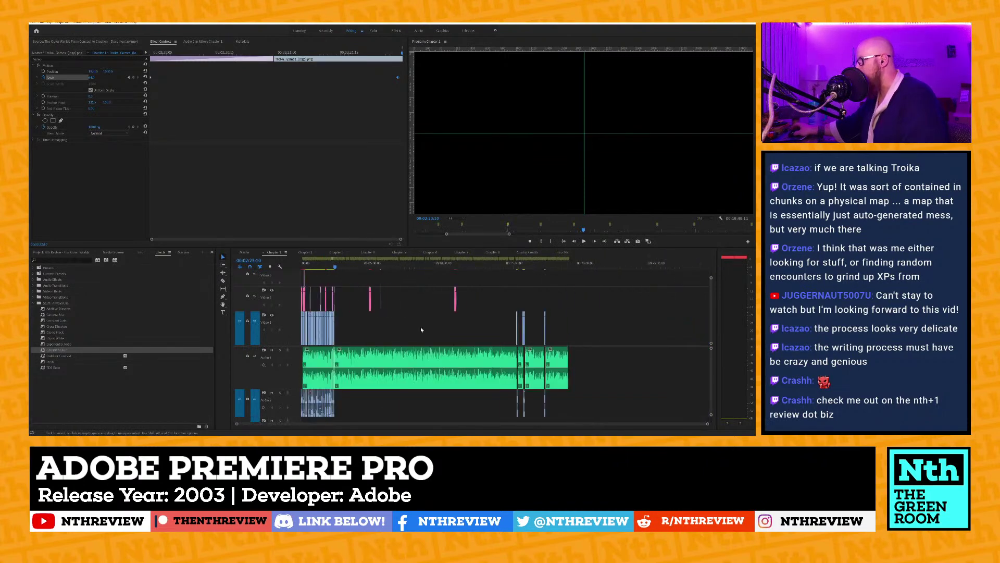
Open the Master sequence and examine the chapter clips, their lengths and the junctions between them.
{"action": "left_click", "coordinate": [247, 252]}
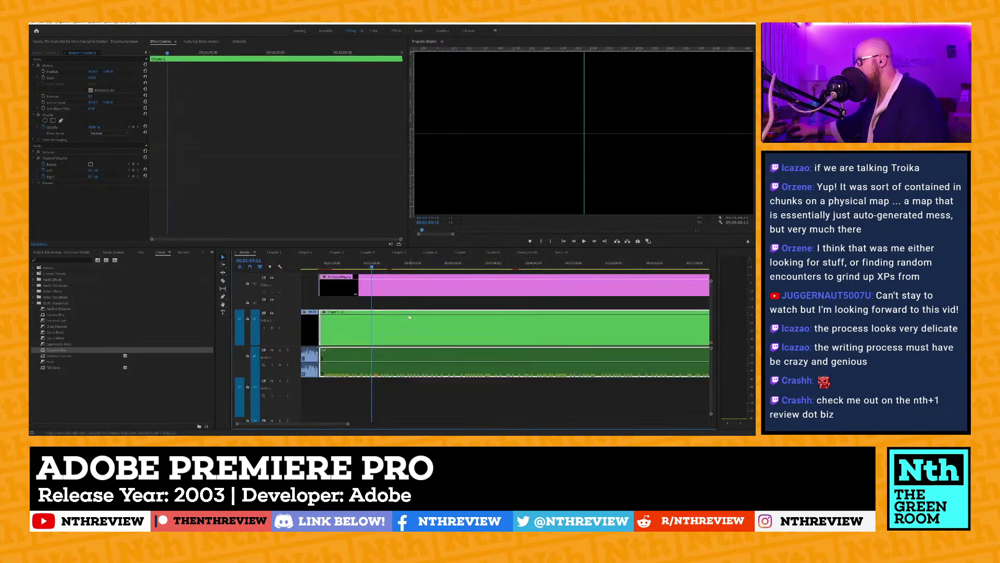
{"action": "scroll", "coordinate": [350, 320], "scroll_direction": "down", "scroll_amount": 3}
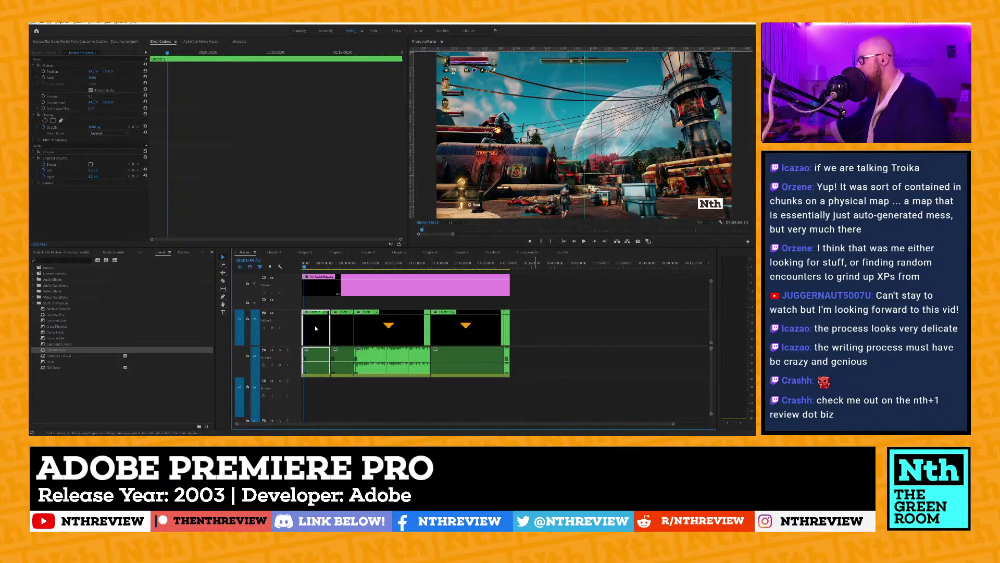
{"action": "scroll", "coordinate": [305, 331], "scroll_direction": "up", "scroll_amount": 3}
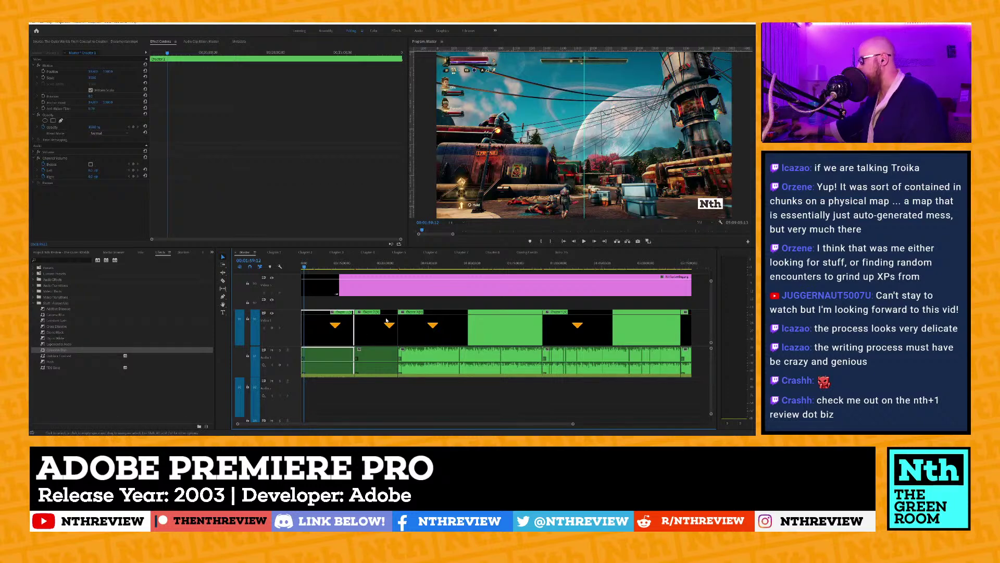
{"action": "scroll", "coordinate": [367, 368], "scroll_direction": "up", "scroll_amount": 5}
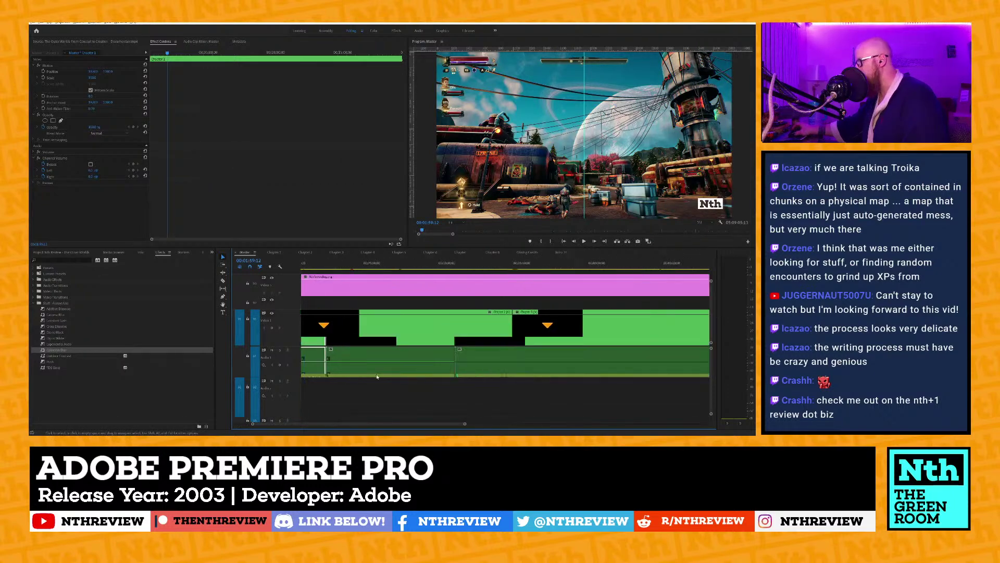
{"action": "scroll", "coordinate": [407, 377], "scroll_direction": "up", "scroll_amount": 3}
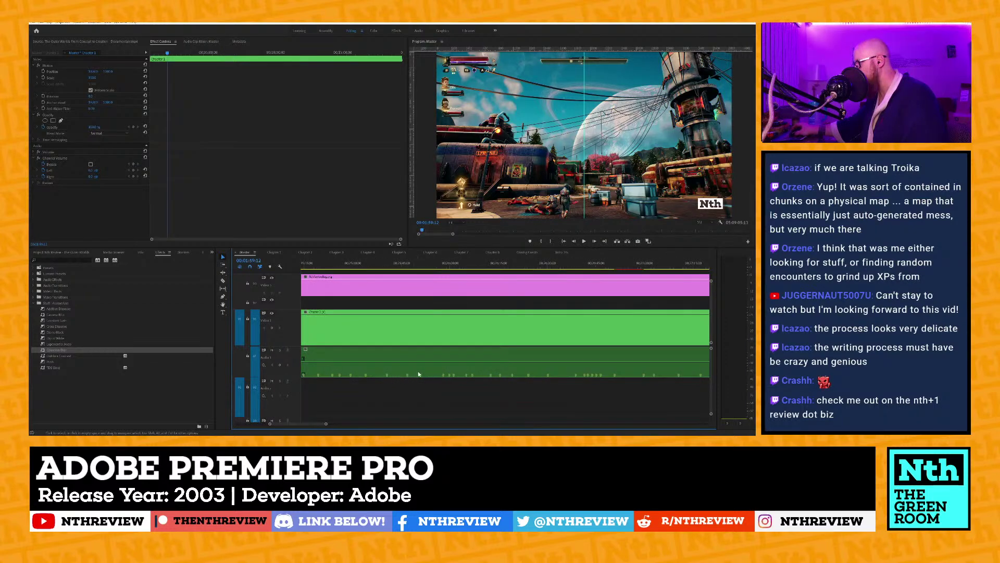
{"action": "scroll", "coordinate": [377, 365], "scroll_direction": "down", "scroll_amount": 5}
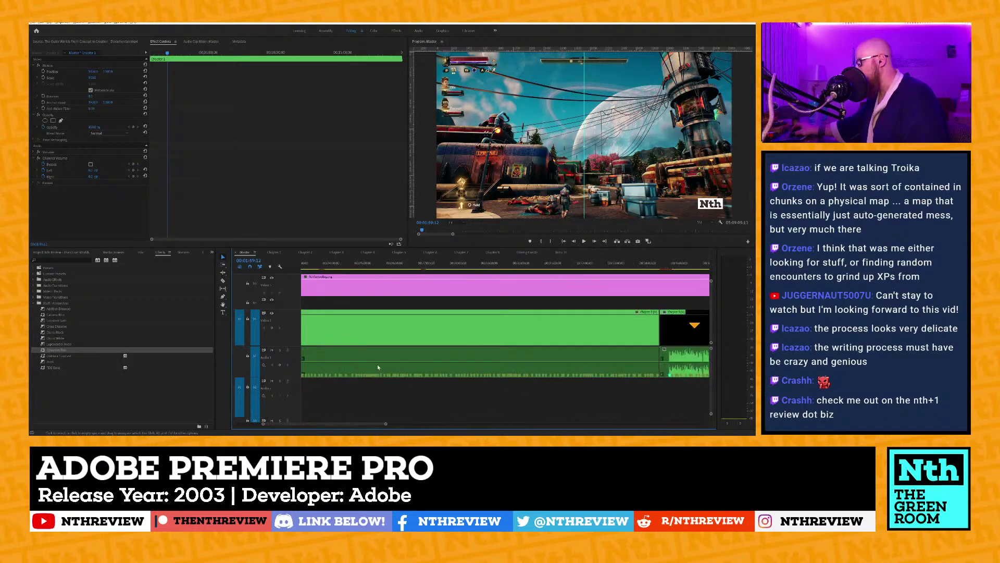
{"action": "scroll", "coordinate": [379, 369], "scroll_direction": "down", "scroll_amount": 2}
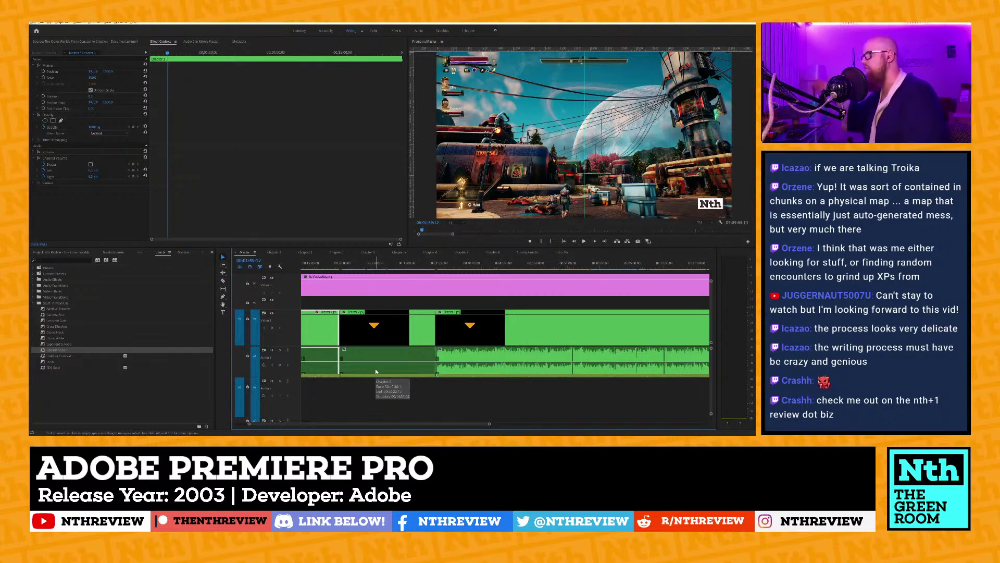
{"action": "scroll", "coordinate": [381, 329], "scroll_direction": "down", "scroll_amount": 2}
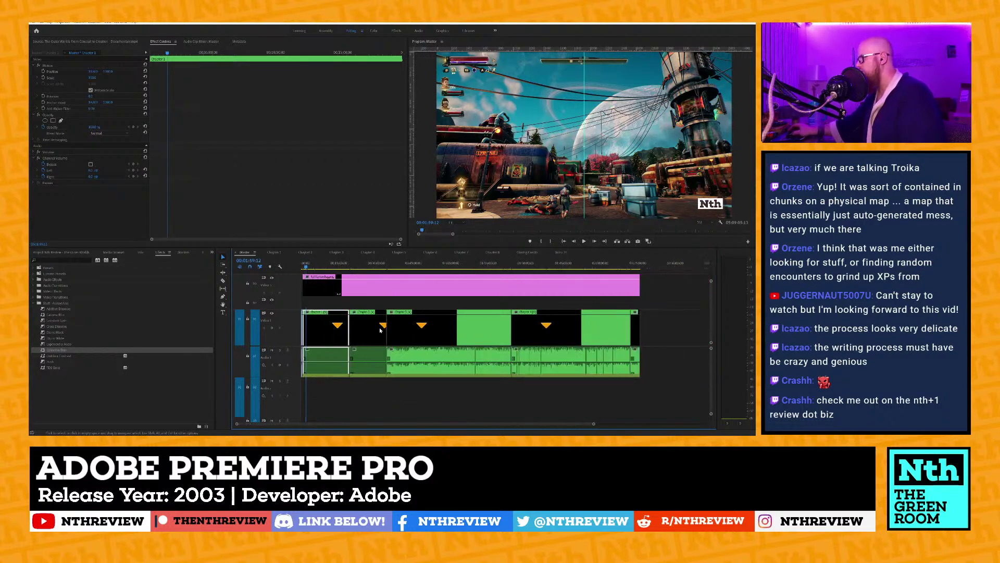
{"action": "scroll", "coordinate": [369, 339], "scroll_direction": "down", "scroll_amount": 2}
{"action": "scroll", "coordinate": [378, 325], "scroll_direction": "up", "scroll_amount": 4}
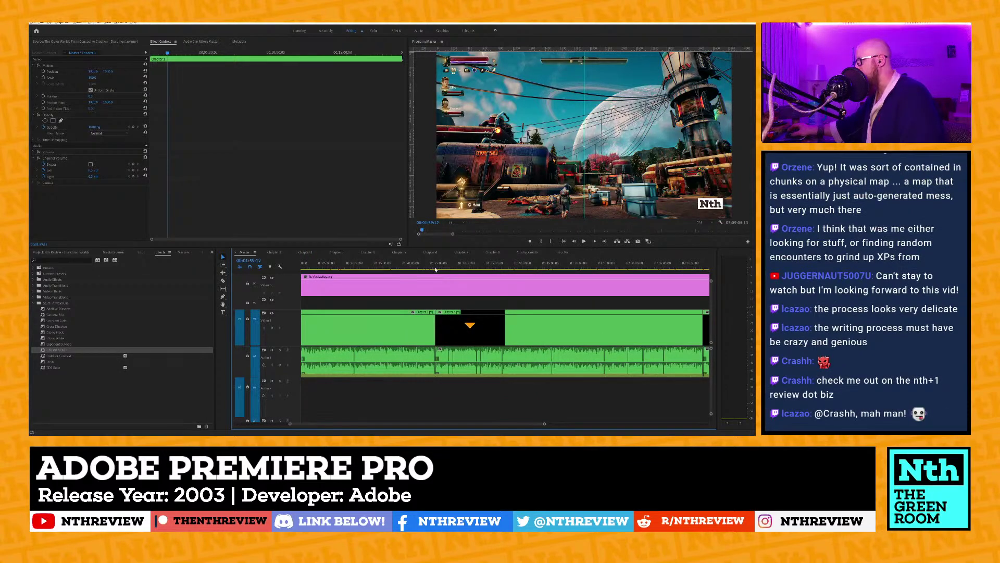
{"action": "scroll", "coordinate": [416, 309], "scroll_direction": "up", "scroll_amount": 2}
{"action": "scroll", "coordinate": [415, 308], "scroll_direction": "up", "scroll_amount": 3}
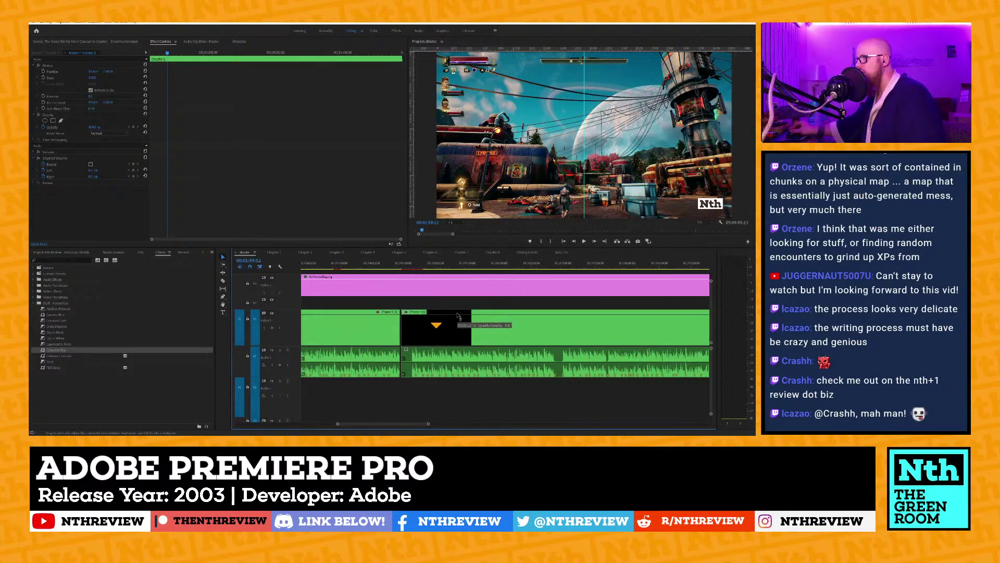
Play the Master sequence across the junction between the third and fourth chapter clips.
{"action": "left_click", "coordinate": [397, 270]}
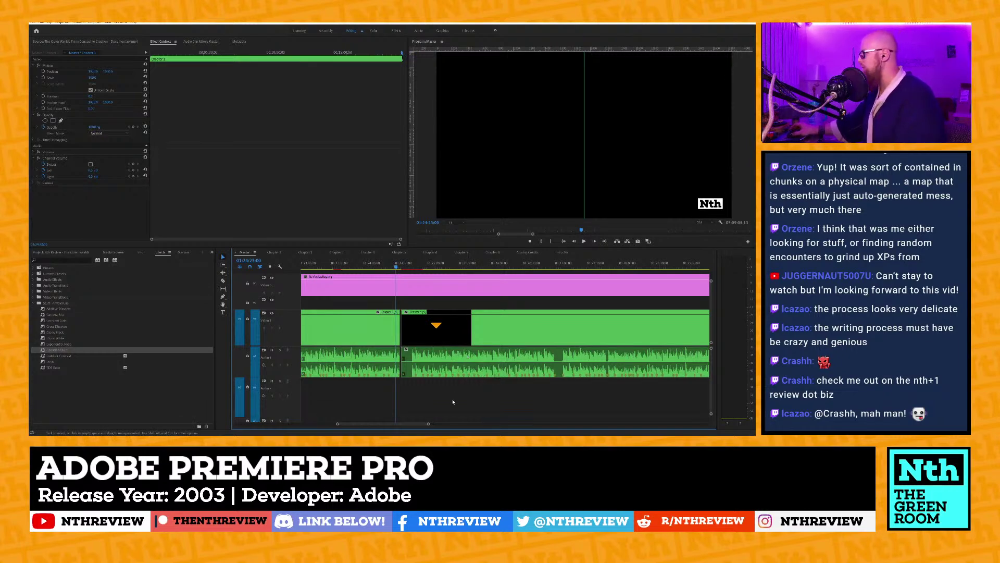
{"action": "key", "text": "space"}
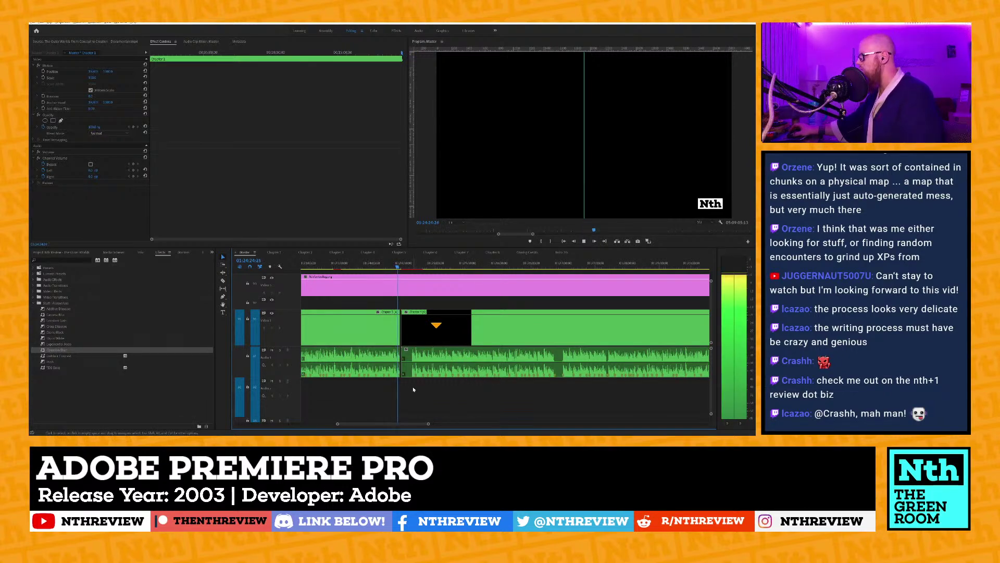
{"action": "scroll", "coordinate": [412, 390], "scroll_direction": "down", "scroll_amount": 1}
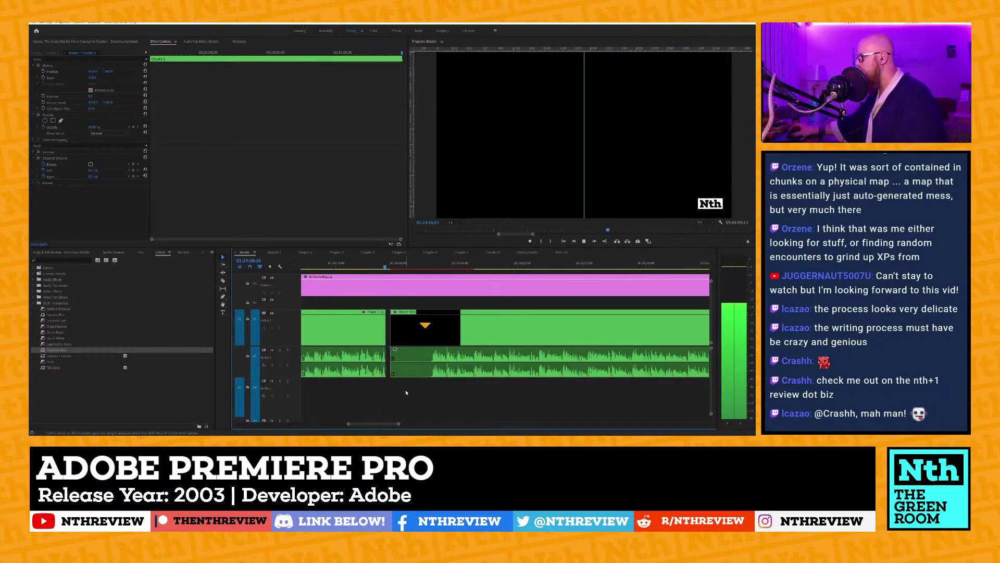
{"action": "key", "text": "space"}
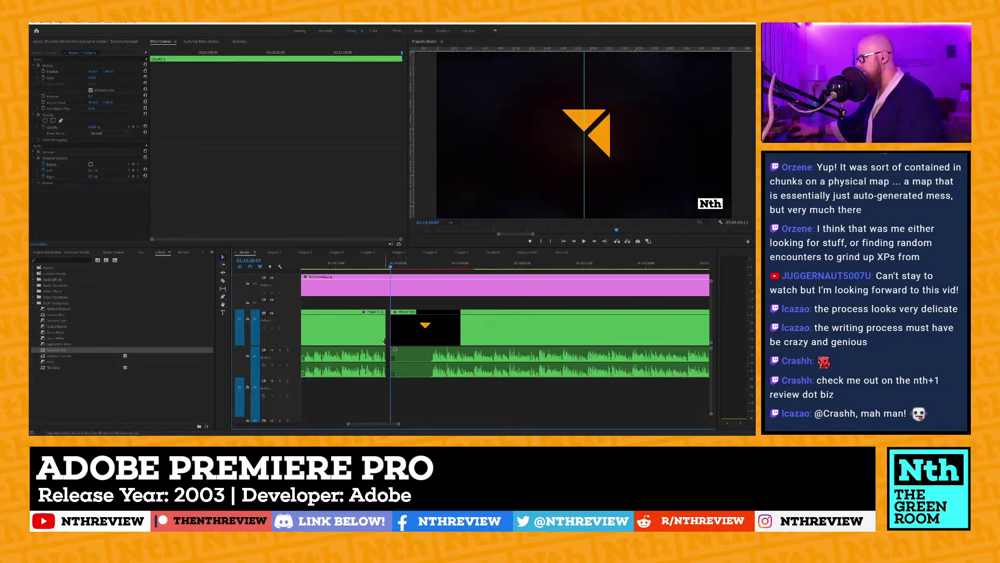
Select the clips from the fourth chapter onward in the Master sequence and shift them later, leaving a gap after the third chapter.
{"action": "scroll", "coordinate": [385, 348], "scroll_direction": "down", "scroll_amount": 3}
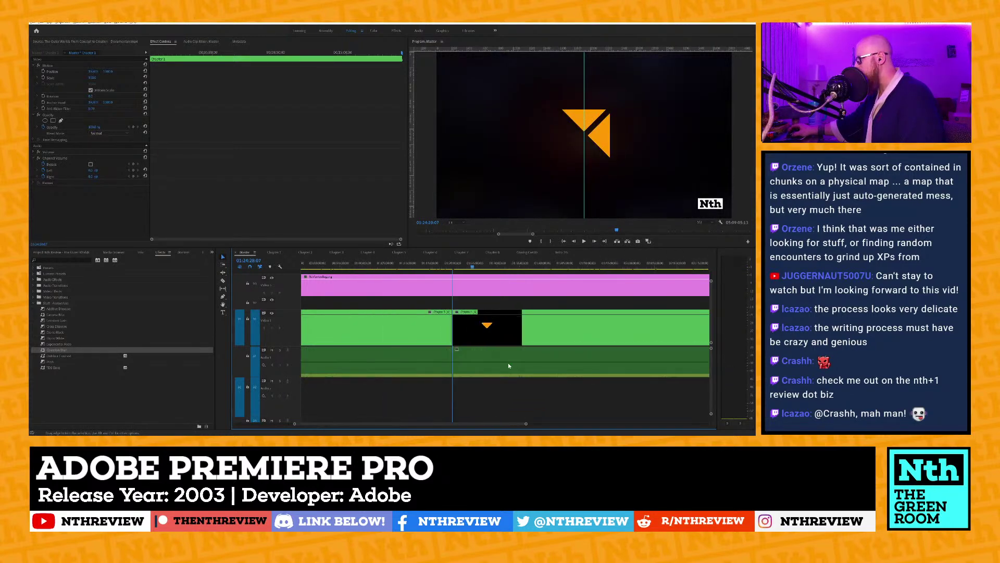
{"action": "scroll", "coordinate": [508, 358], "scroll_direction": "down", "scroll_amount": 2}
{"action": "left_click_drag", "start_coordinate": [665, 390], "coordinate": [516, 326]}
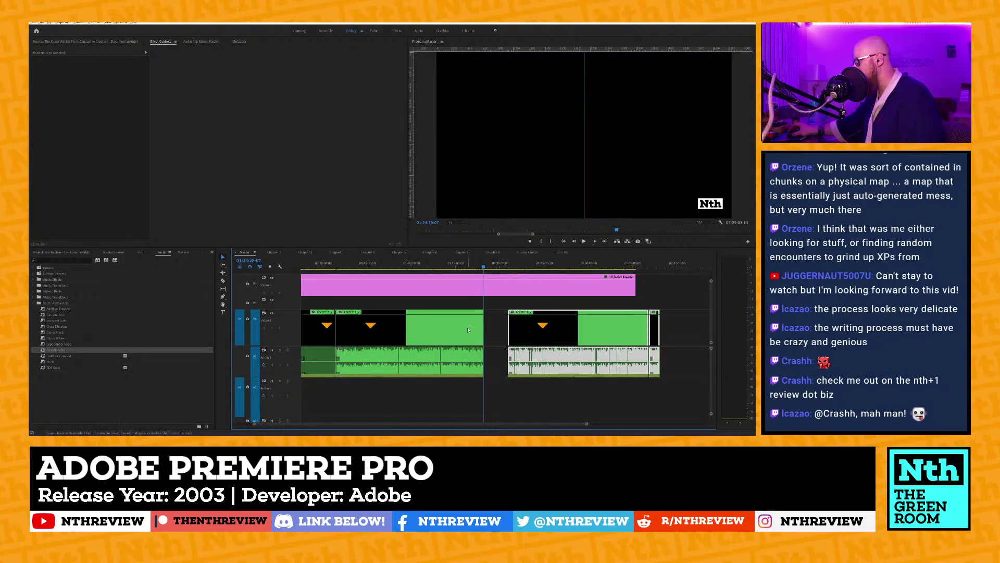
{"action": "scroll", "coordinate": [508, 332], "scroll_direction": "up", "scroll_amount": 3}
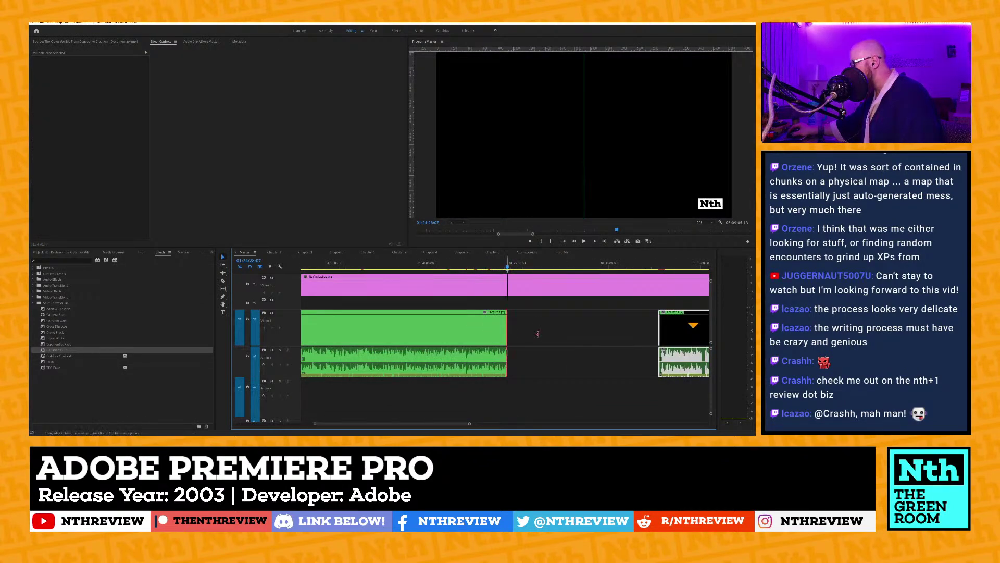
{"action": "scroll", "coordinate": [516, 337], "scroll_direction": "up", "scroll_amount": 2}
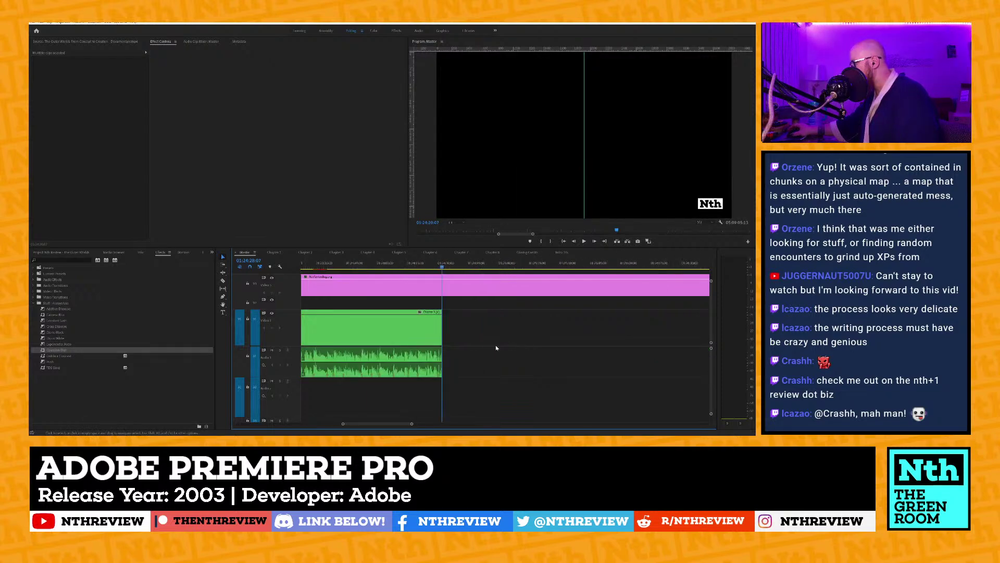
Open the third chapter's nested sequence from the Master sequence and play the end of its narration.
{"action": "key", "text": "space"}
{"action": "double_click", "coordinate": [413, 329]}
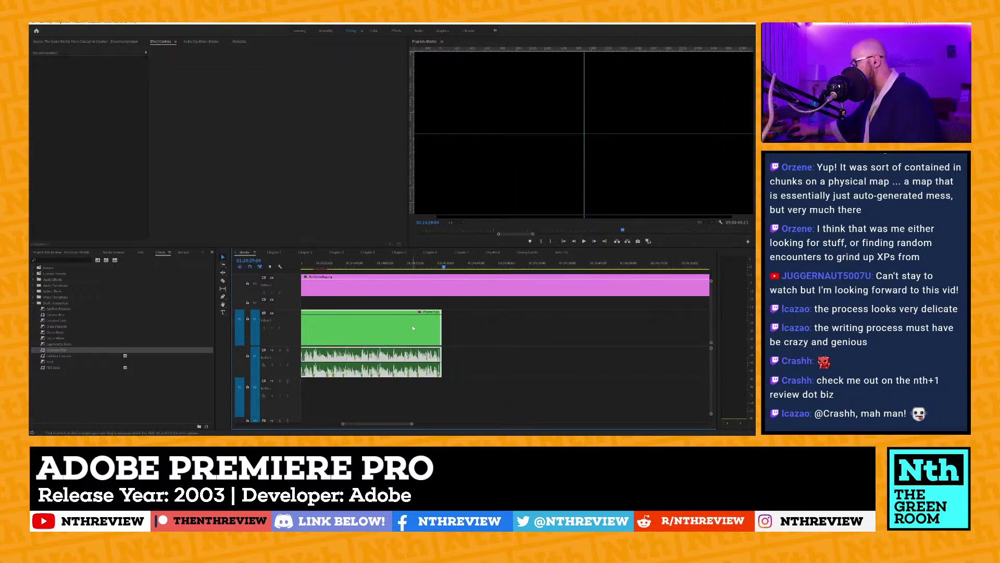
{"action": "scroll", "coordinate": [619, 363], "scroll_direction": "up", "scroll_amount": 5}
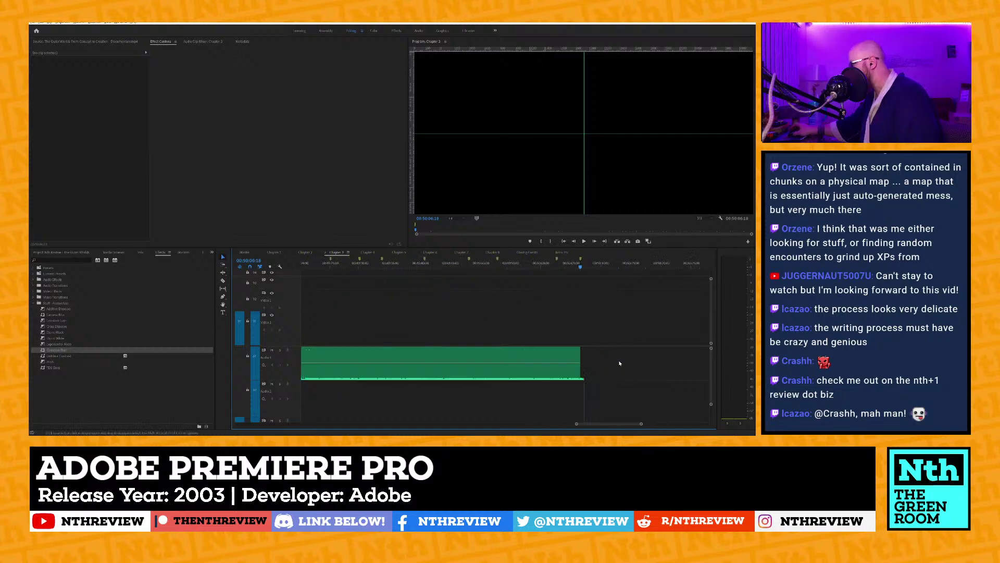
{"action": "scroll", "coordinate": [531, 342], "scroll_direction": "down", "scroll_amount": 5}
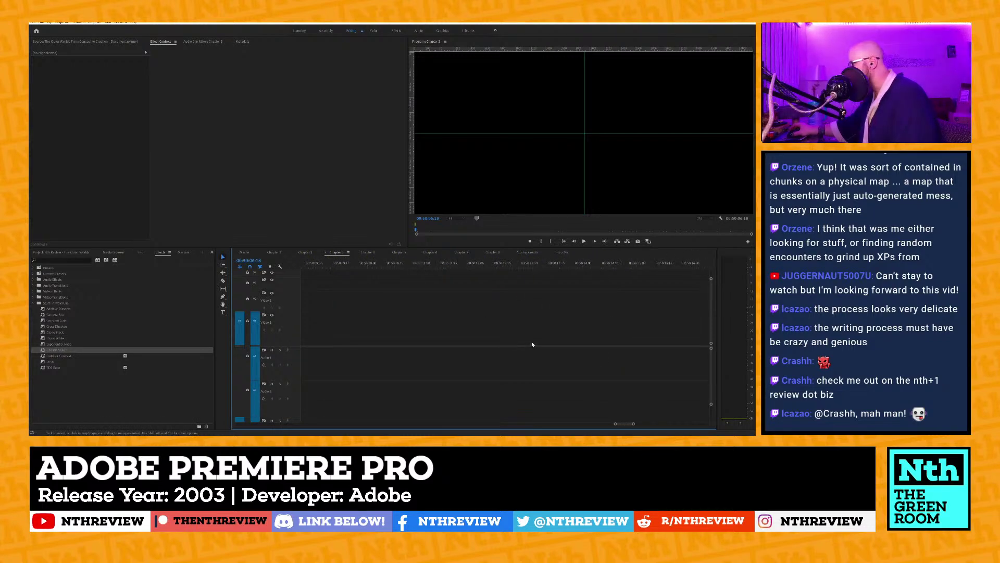
{"action": "key", "text": "backslash"}
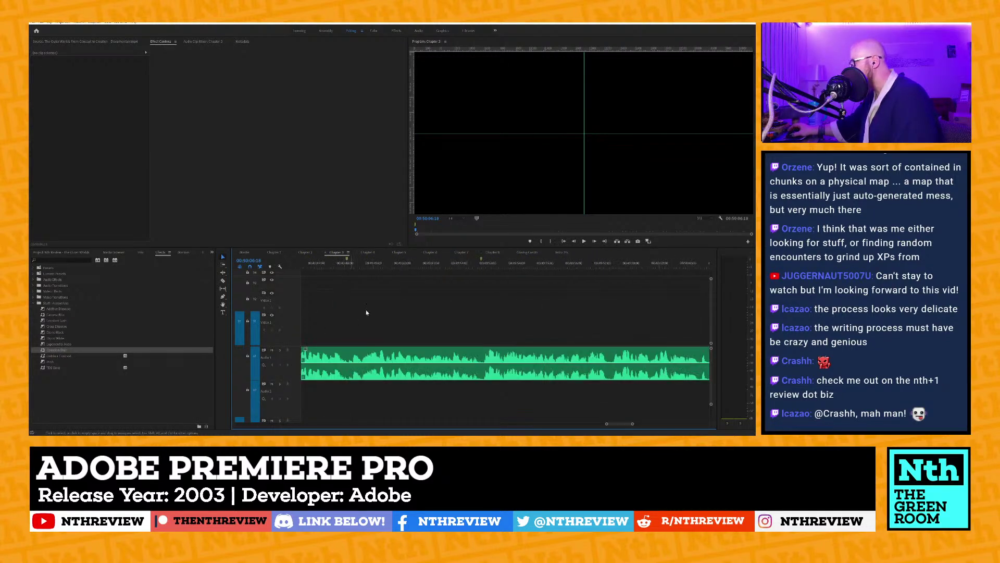
{"action": "scroll", "coordinate": [505, 288], "scroll_direction": "down", "scroll_amount": 2}
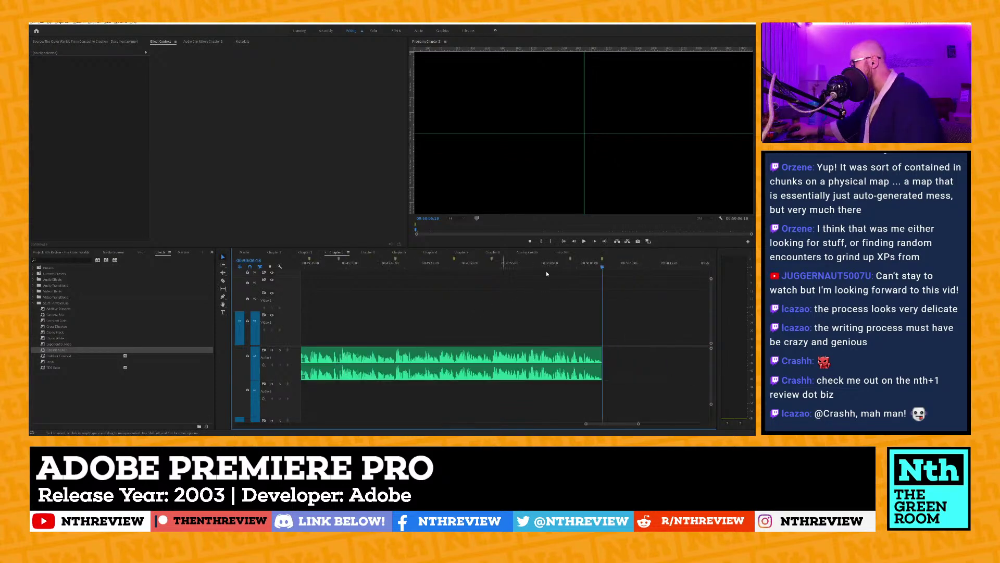
{"action": "left_click", "coordinate": [585, 267]}
{"action": "key", "text": "space"}
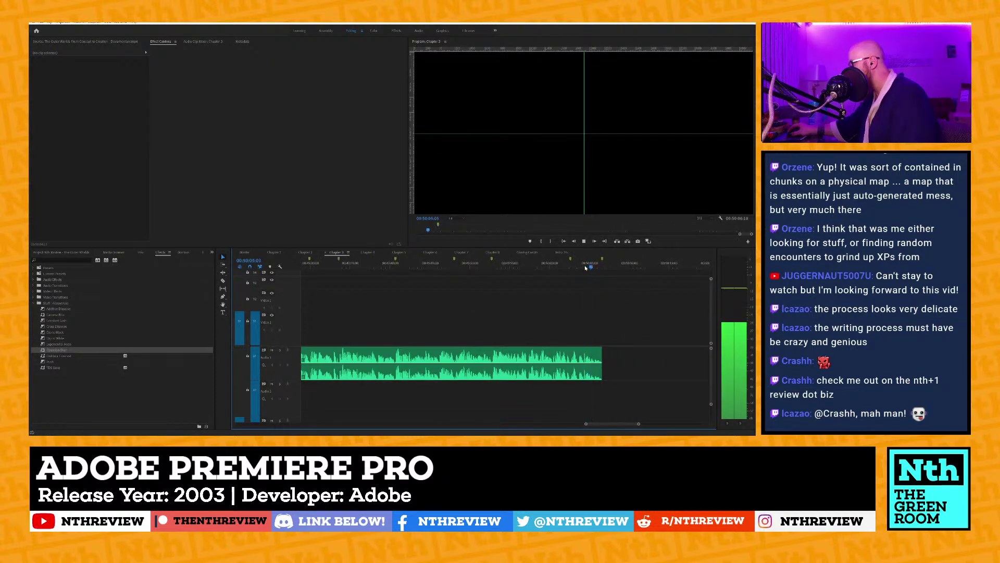
{"action": "key", "text": "space"}
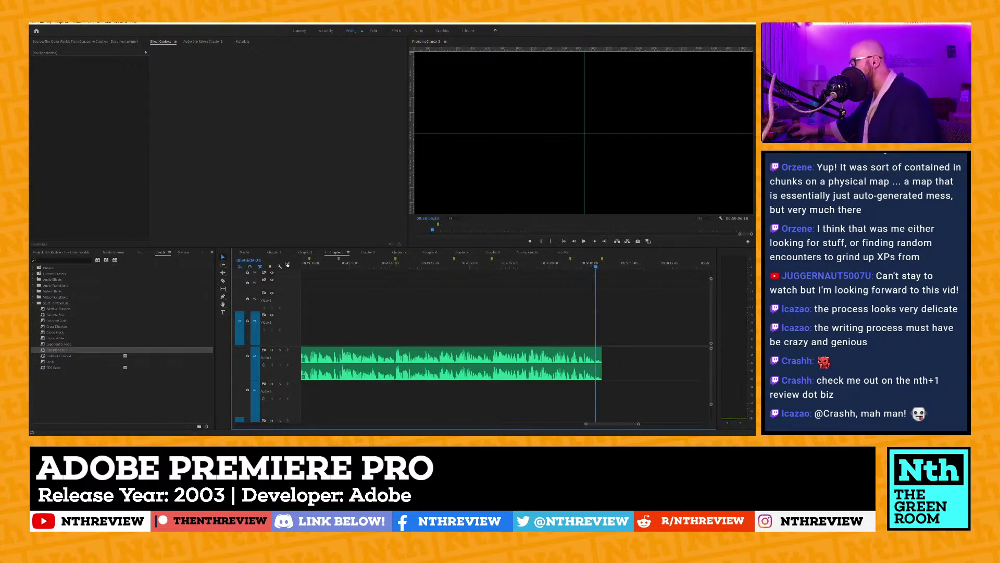
Return to the Master sequence and move the playhead to 01:24:30:04, one second past the end of the third chapter clip.
{"action": "left_click", "coordinate": [246, 253]}
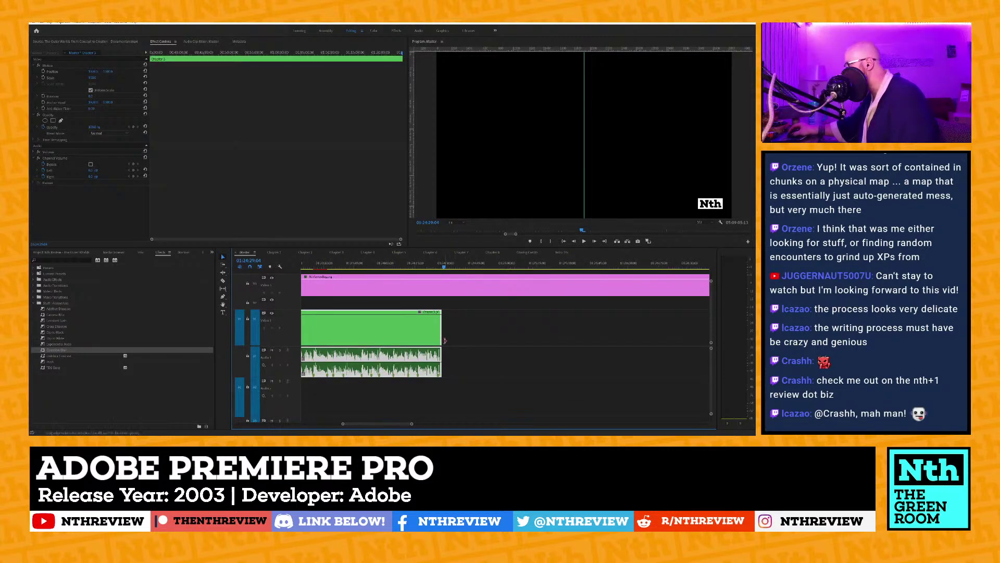
{"action": "left_click_drag", "start_coordinate": [440, 337], "coordinate": [512, 344]}
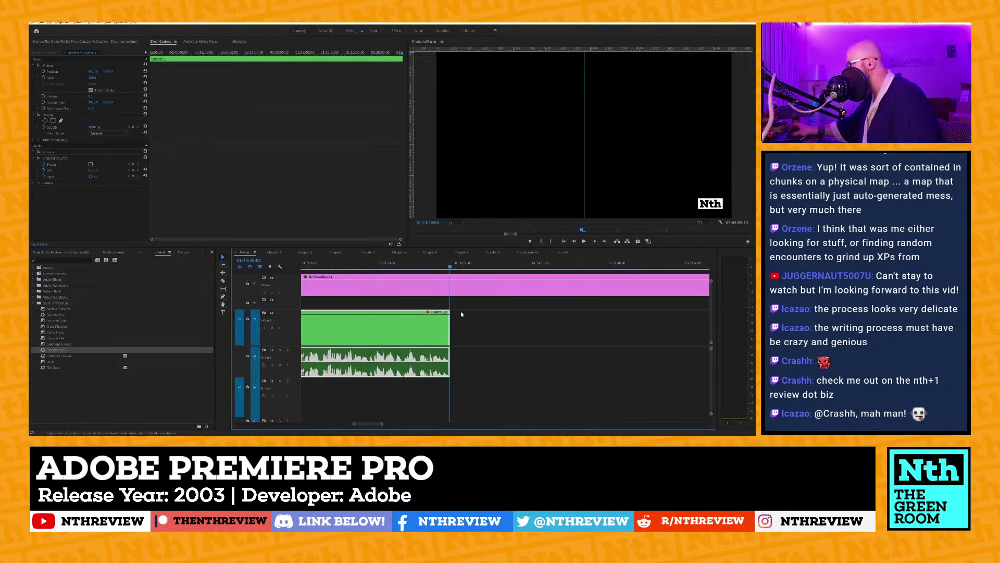
{"action": "key", "text": "equal"}
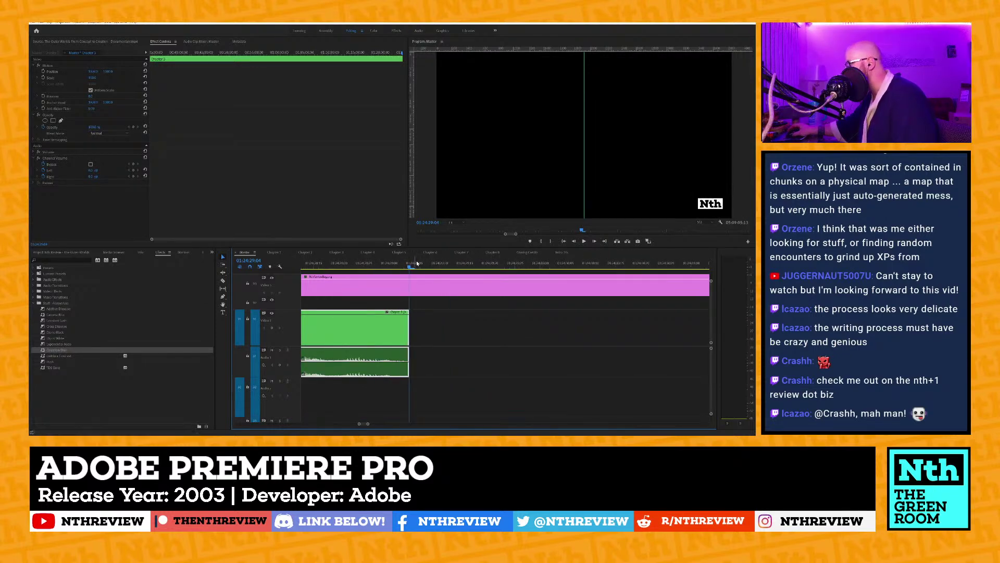
{"action": "key", "text": "Left"}
{"action": "left_click", "coordinate": [416, 269]}
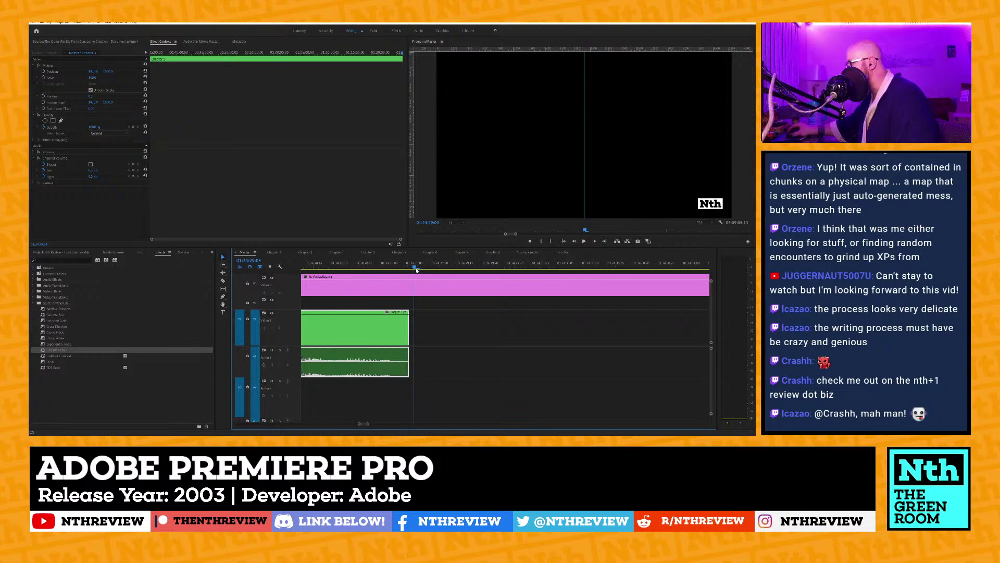
{"action": "left_click", "coordinate": [409, 269]}
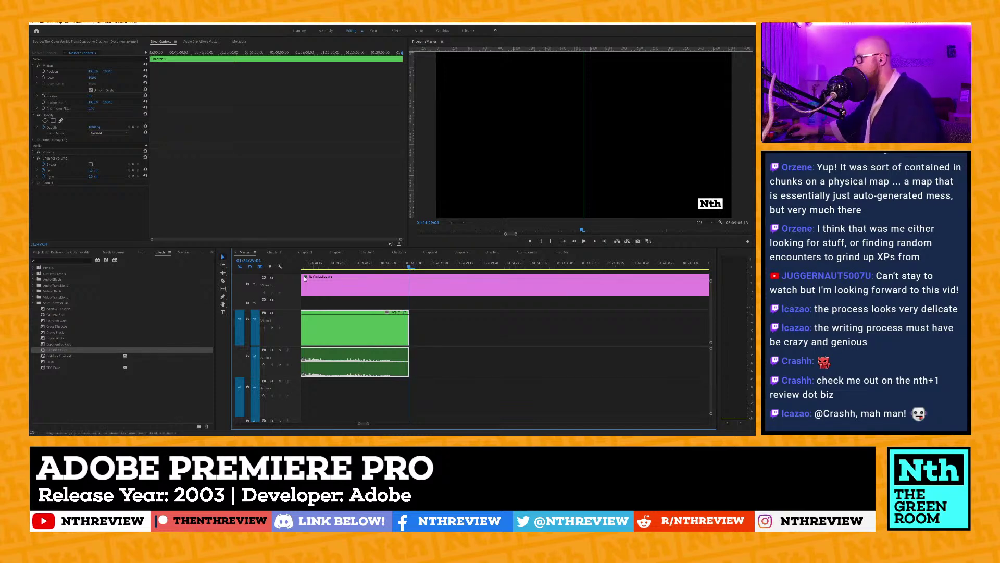
{"action": "left_click", "coordinate": [255, 260]}
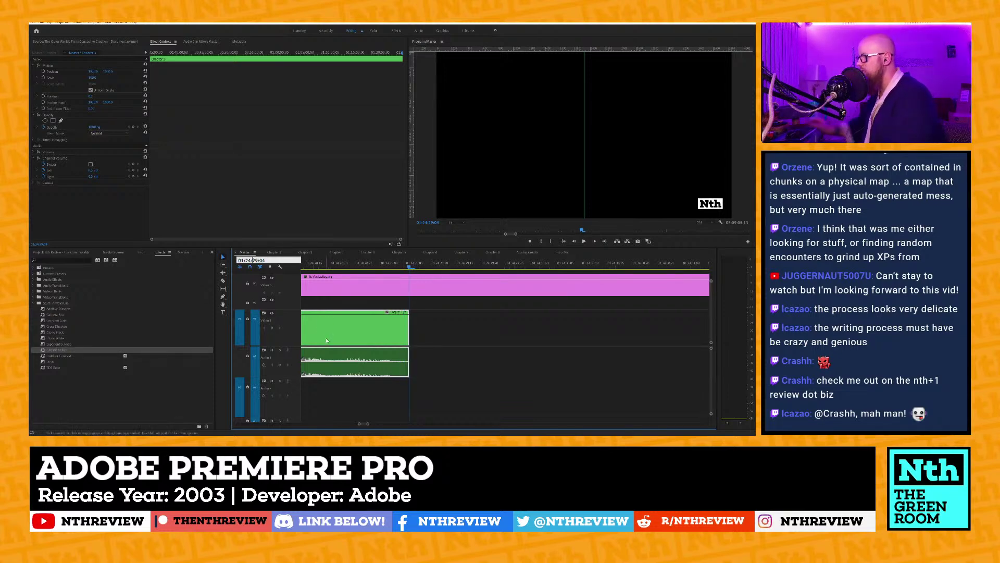
{"action": "key", "text": "Delete"}
{"action": "key", "text": "Delete"}
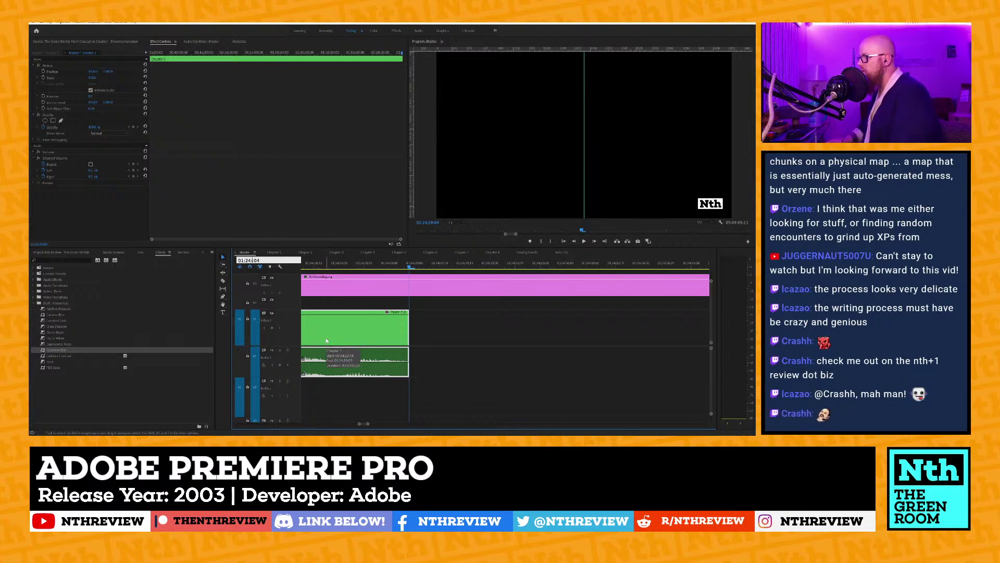
{"action": "key", "text": "Return"}
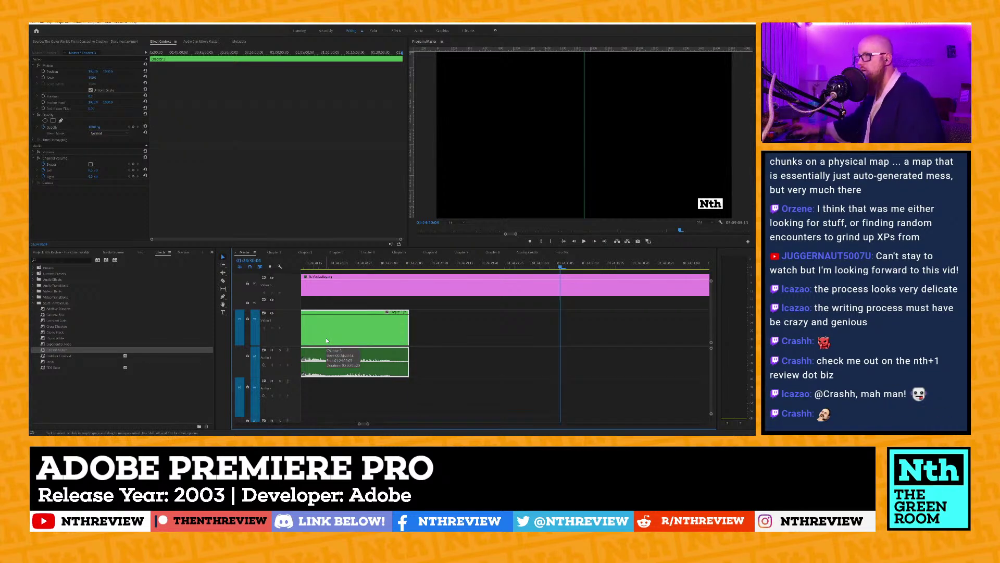
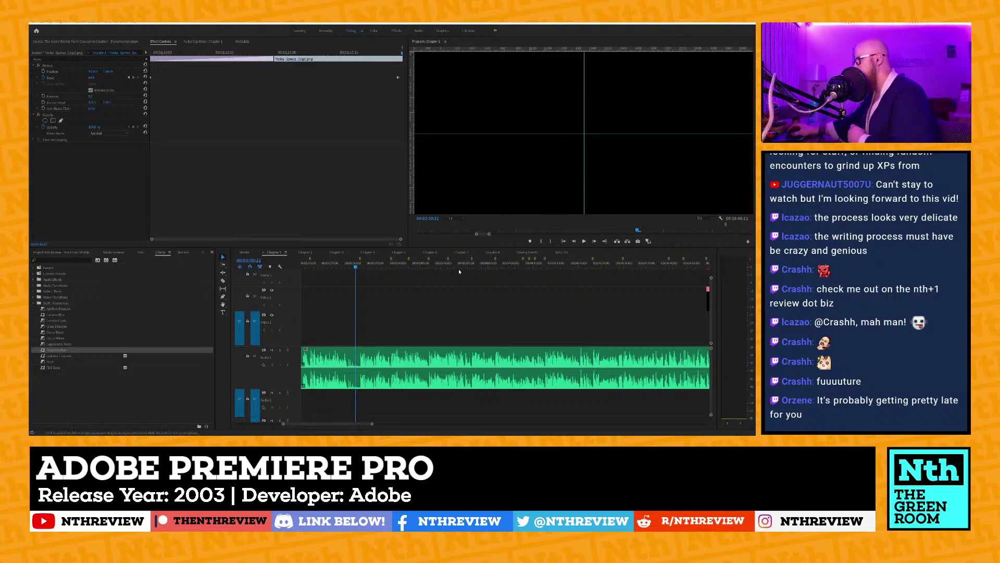
Survey the Chapter 1 sequence around the playhead to compare the footage already placed with the narration still uncovered.
{"action": "left_click", "coordinate": [360, 261]}
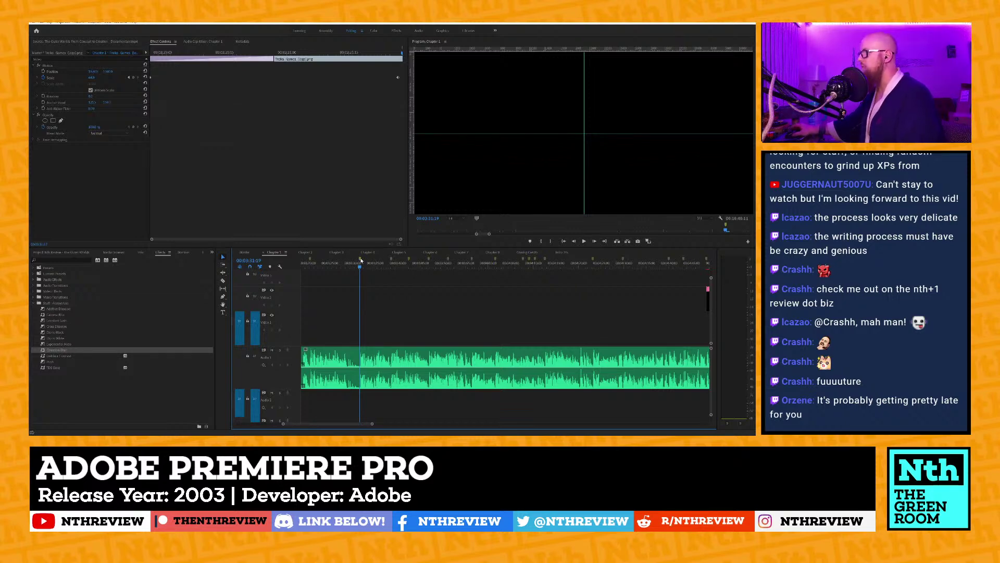
{"action": "key", "text": "minus"}
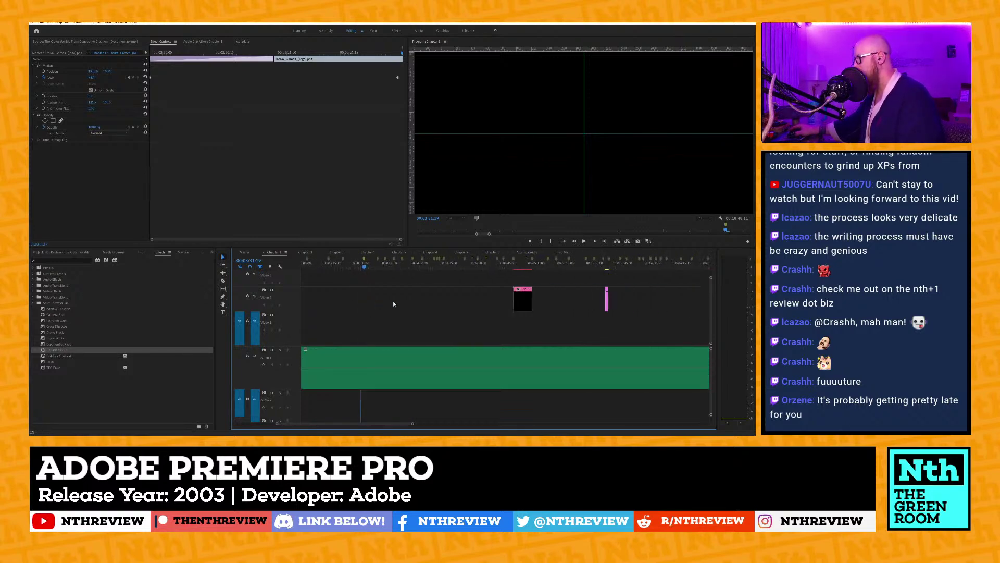
{"action": "key", "text": "minus"}
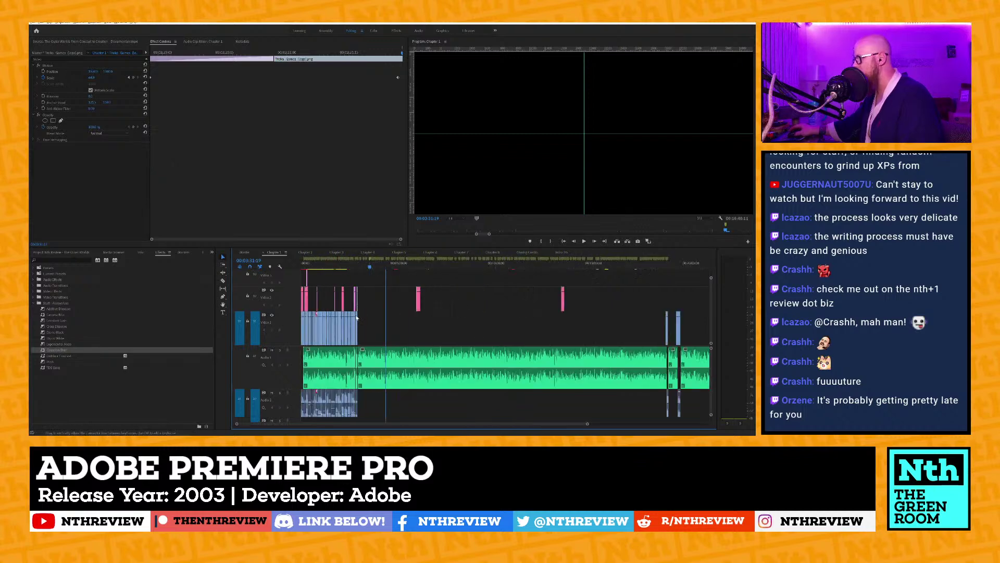
{"action": "key", "text": "equal"}
{"action": "key", "text": "equal"}
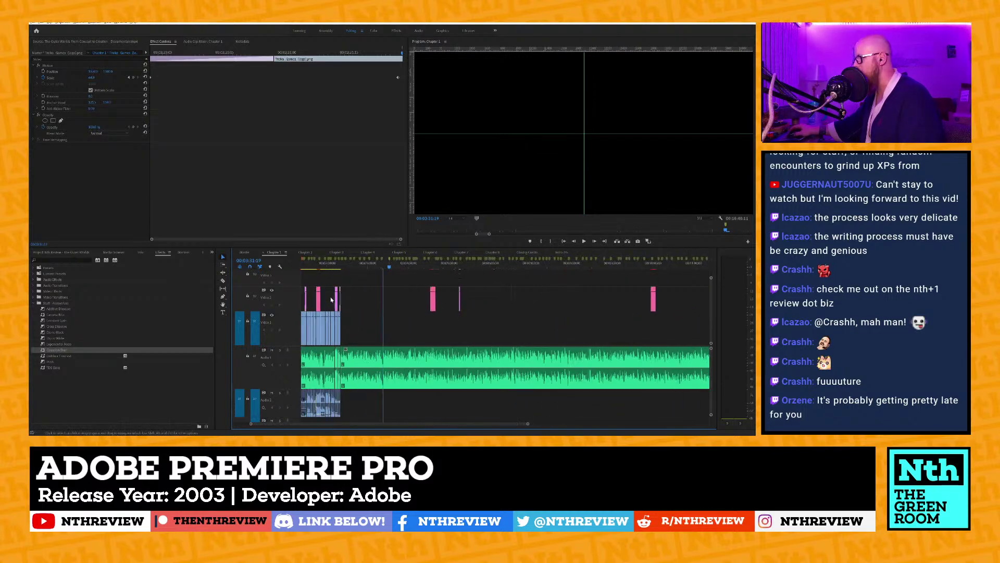
{"action": "key", "text": "equal"}
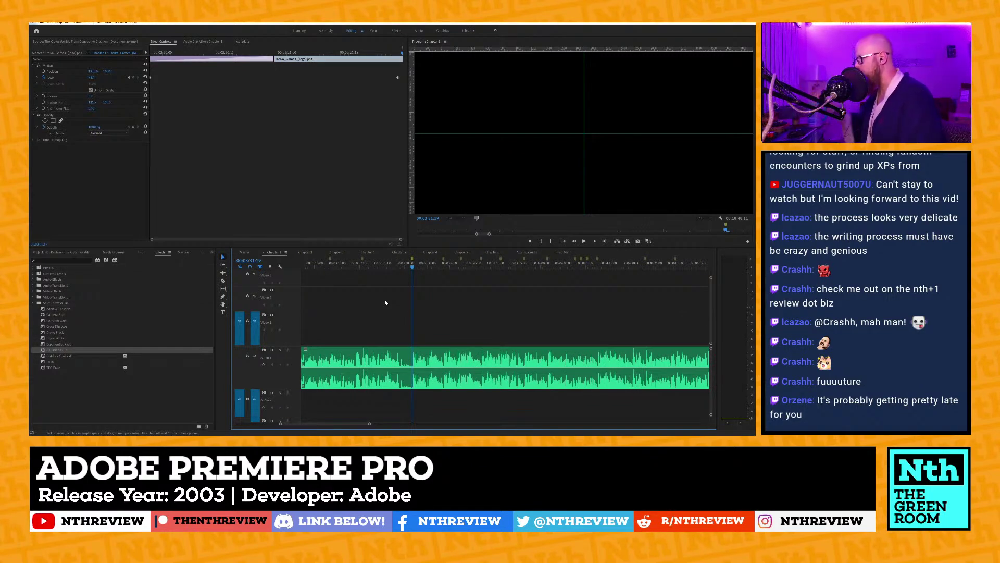
{"action": "key", "text": "equal"}
{"action": "key", "text": "equal"}
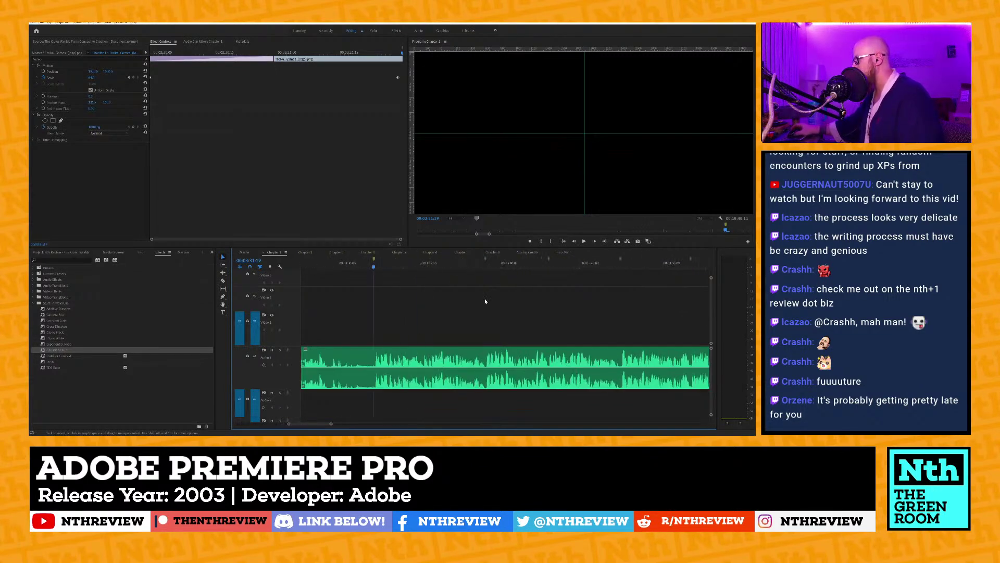
{"action": "key", "text": "minus"}
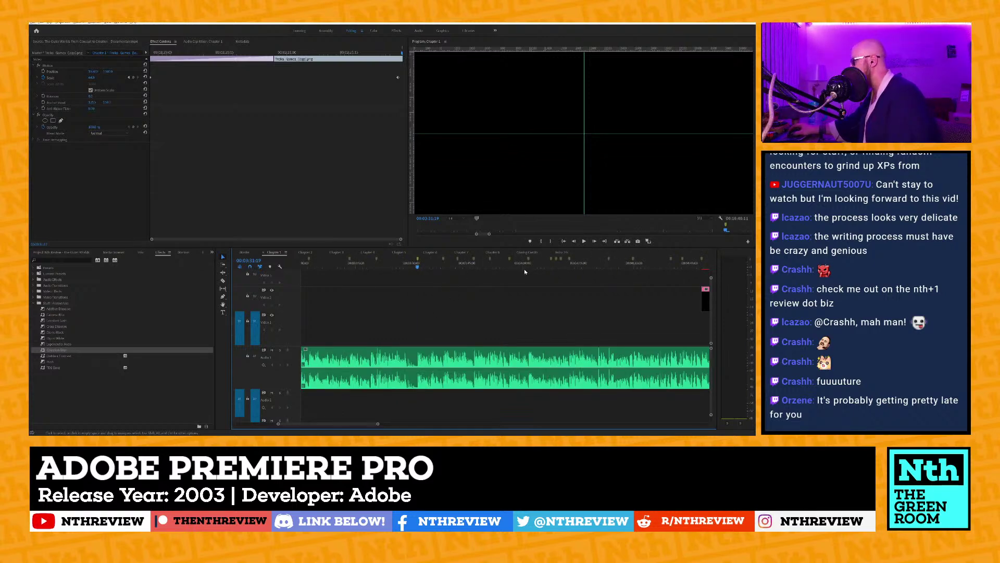
Play the Chapter 1 narration from a marker in the uncovered stretch and stop at the passage needing footage.
{"action": "left_click", "coordinate": [510, 260]}
{"action": "key", "text": "space"}
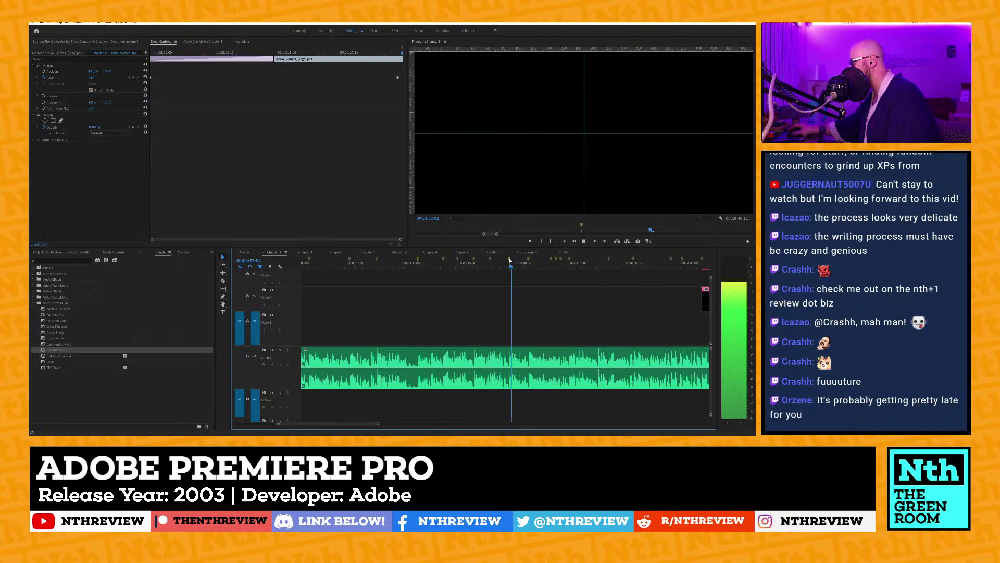
{"action": "key", "text": "equal"}
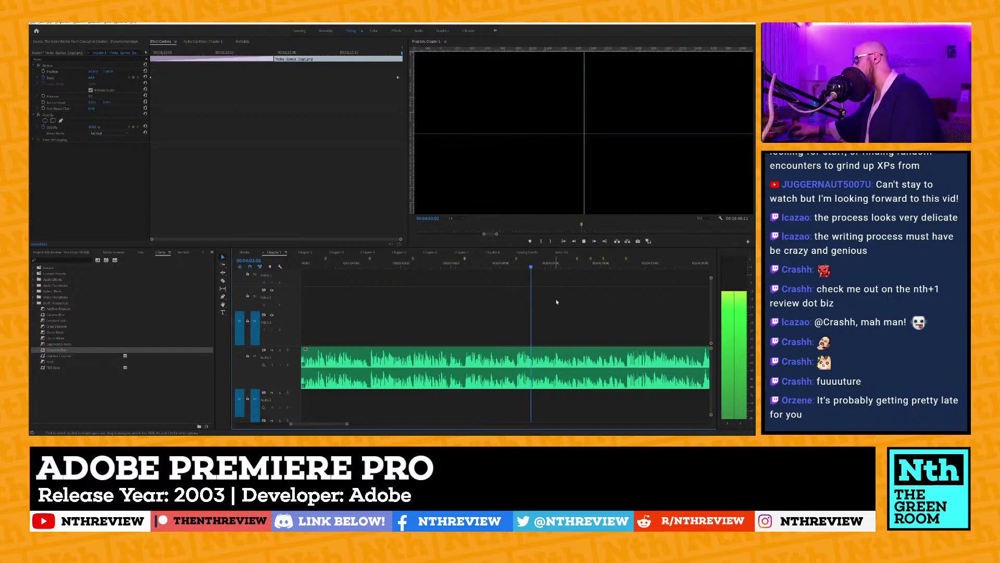
{"action": "left_click", "coordinate": [535, 306]}
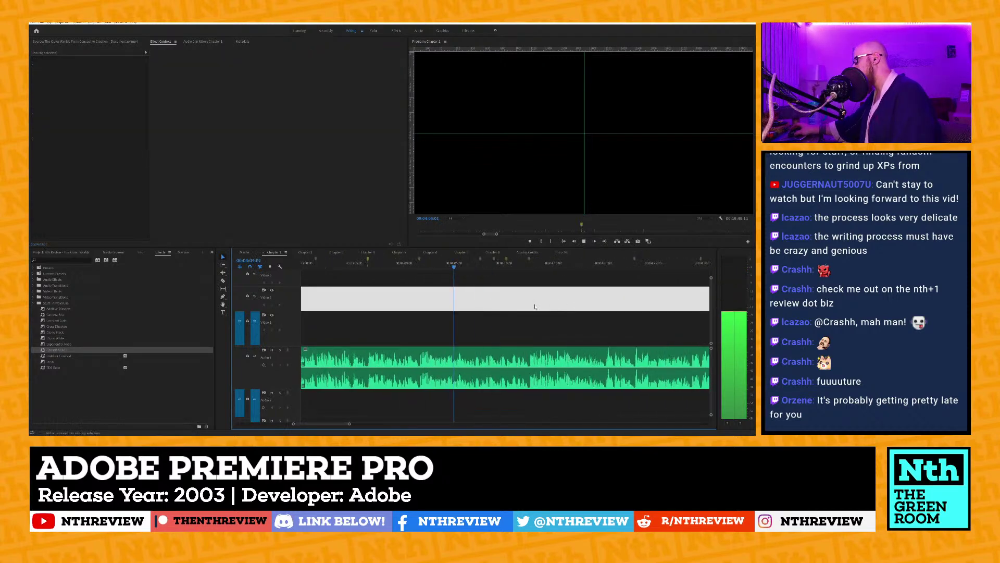
{"action": "key", "text": "Delete"}
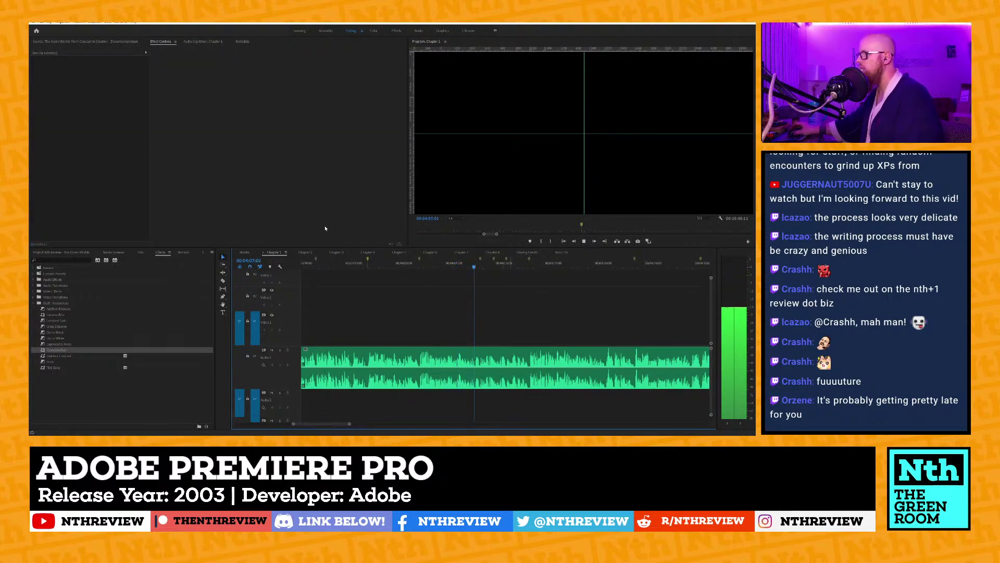
{"action": "key", "text": "space"}
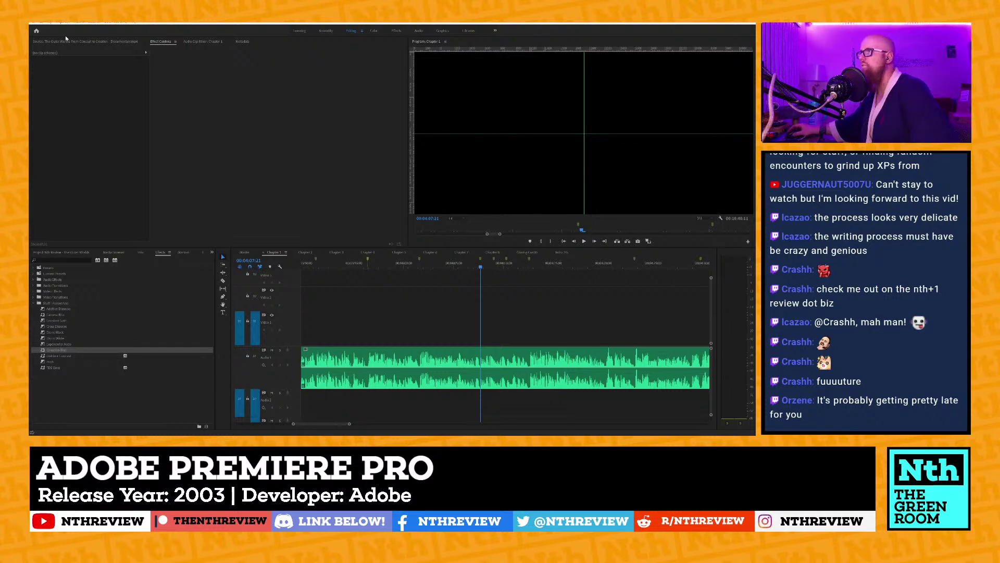
Load the Star Wars KOTOR The Sith Lords trailer into the source monitor and play its lightsaber combat scenes.
{"action": "mouse_move", "coordinate": [59, 81]}
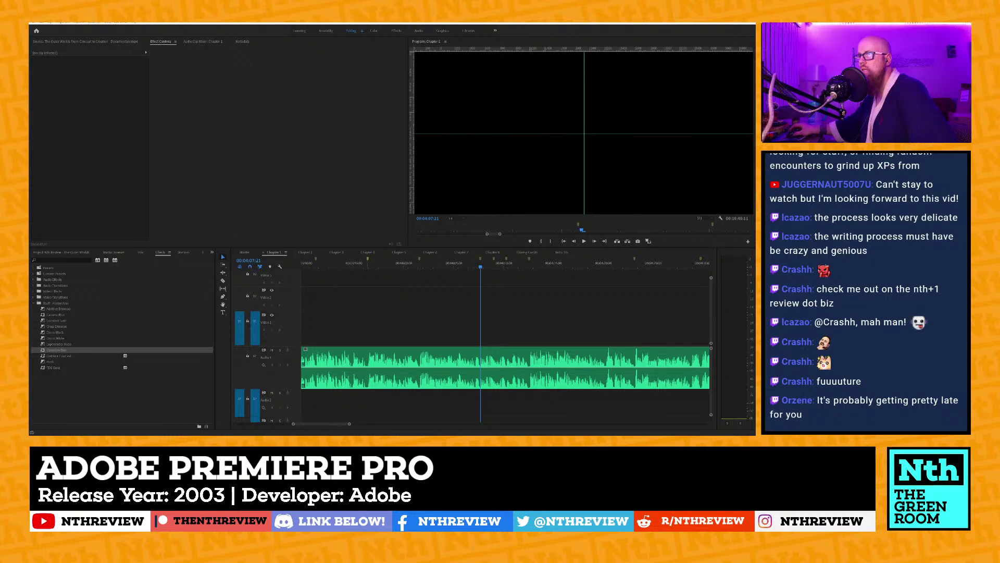
{"action": "left_click_drag", "start_coordinate": [29, 109], "coordinate": [115, 43]}
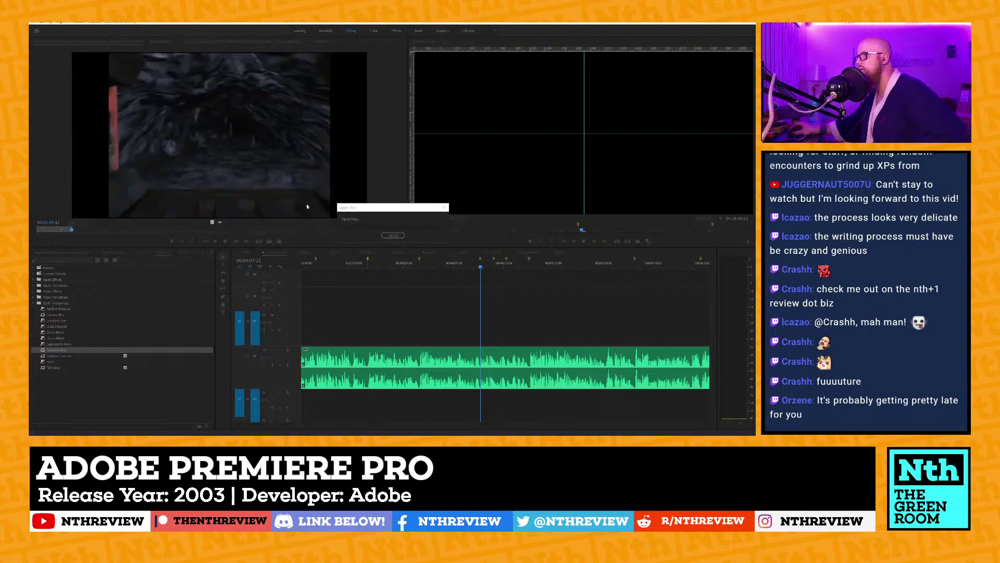
{"action": "left_click_drag", "start_coordinate": [332, 229], "coordinate": [283, 230]}
{"action": "key", "text": "space"}
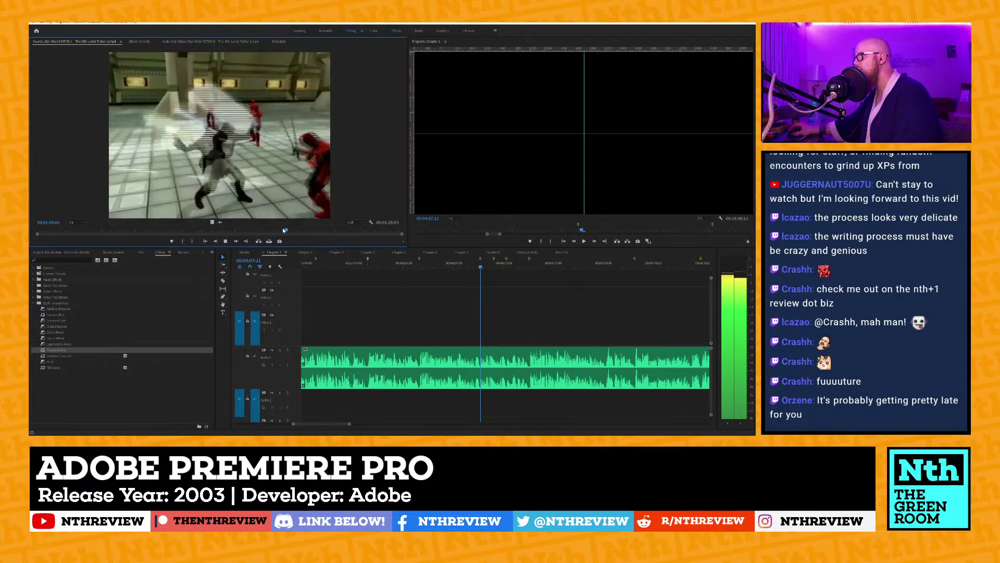
{"action": "key", "text": "space"}
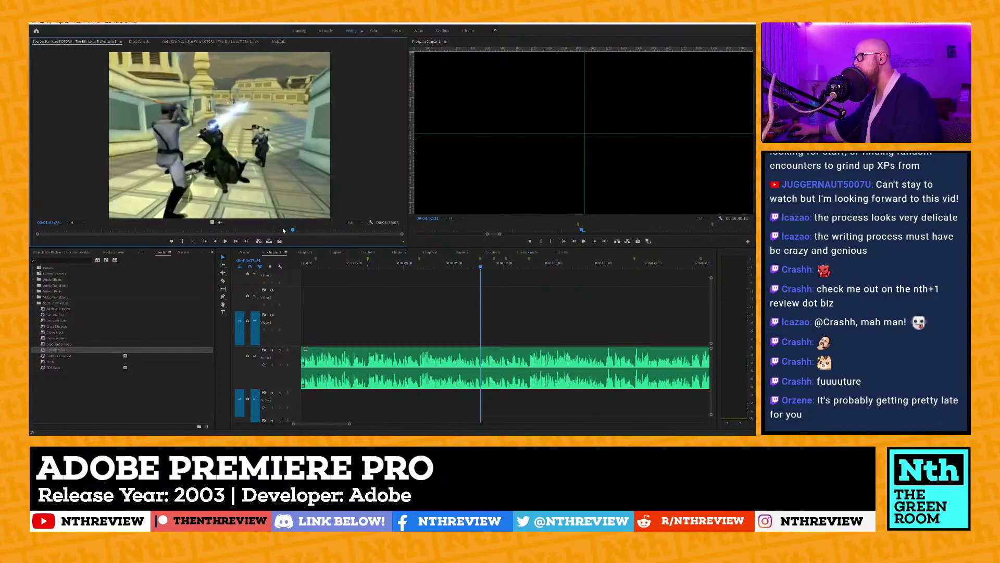
Step frame by frame through the trailer's courtyard lightsaber shot and mark the out point there.
{"action": "key", "text": "Right"}
{"action": "key", "text": "Right"}
{"action": "key", "text": "Right"}
{"action": "key", "text": "Right"}
{"action": "key", "text": "Right"}
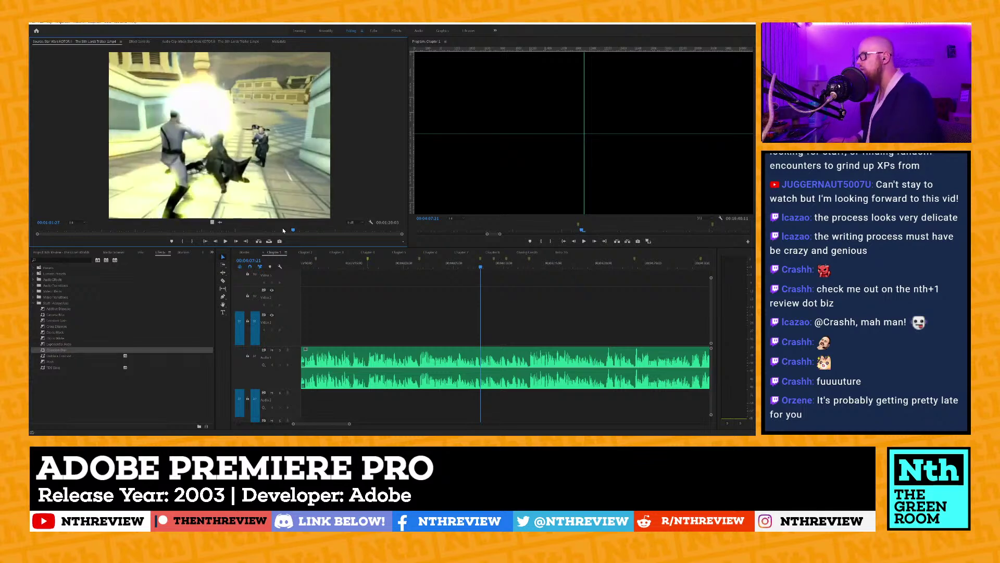
{"action": "key", "text": "Right"}
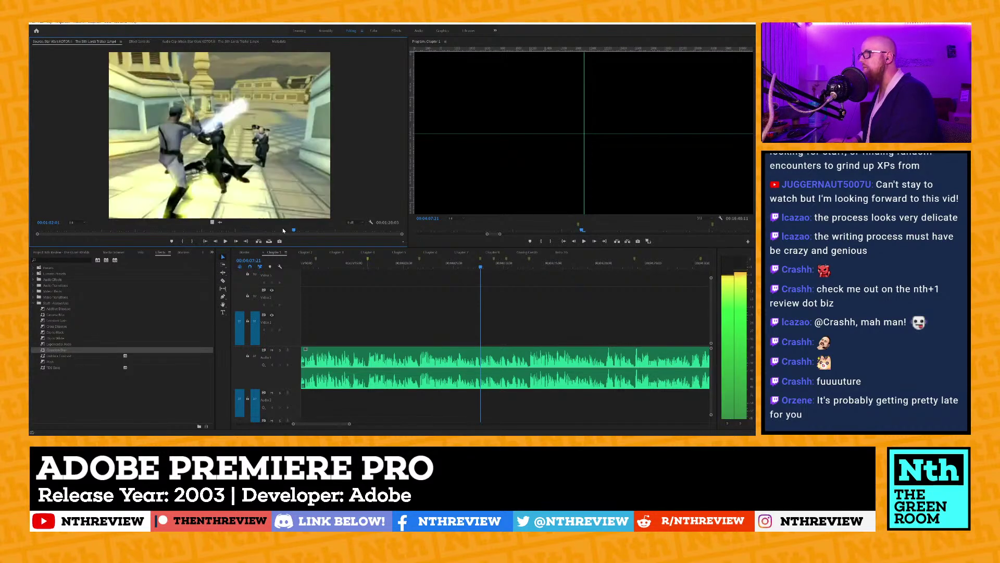
{"action": "key", "text": "o"}
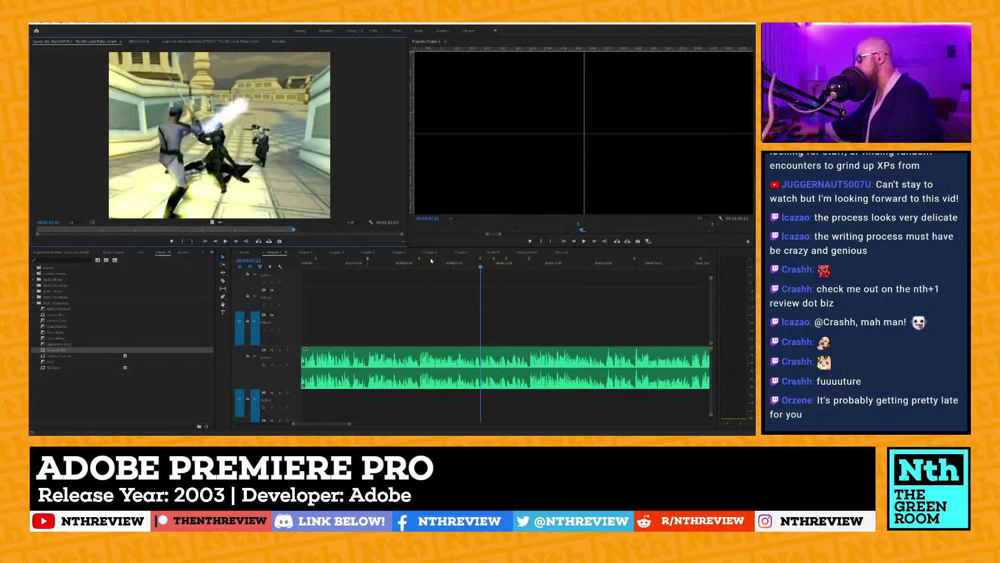
Place the KOTOR The Sith Lords trailer clip between the two markers over the uncovered Chapter 1 narration and lower its audio.
{"action": "left_click", "coordinate": [419, 257]}
{"action": "key", "text": "i"}
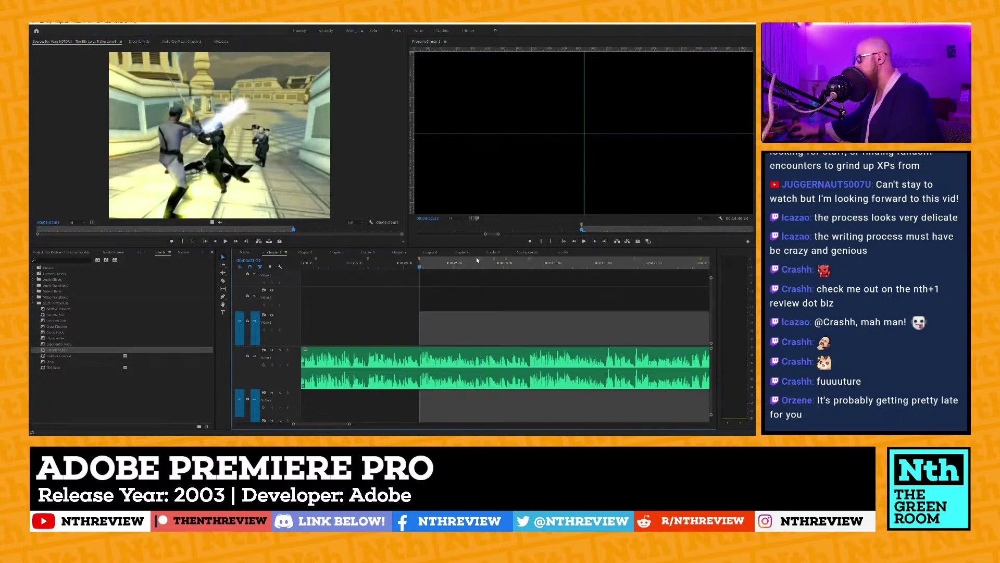
{"action": "left_click", "coordinate": [479, 258]}
{"action": "key", "text": "o"}
{"action": "key", "text": "period"}
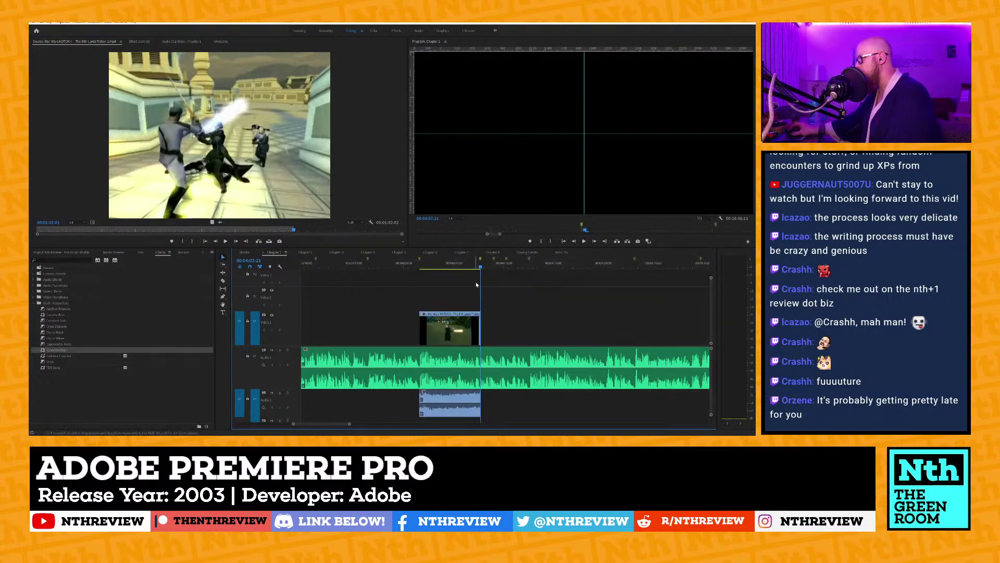
{"action": "left_click_drag", "start_coordinate": [468, 407], "coordinate": [468, 414]}
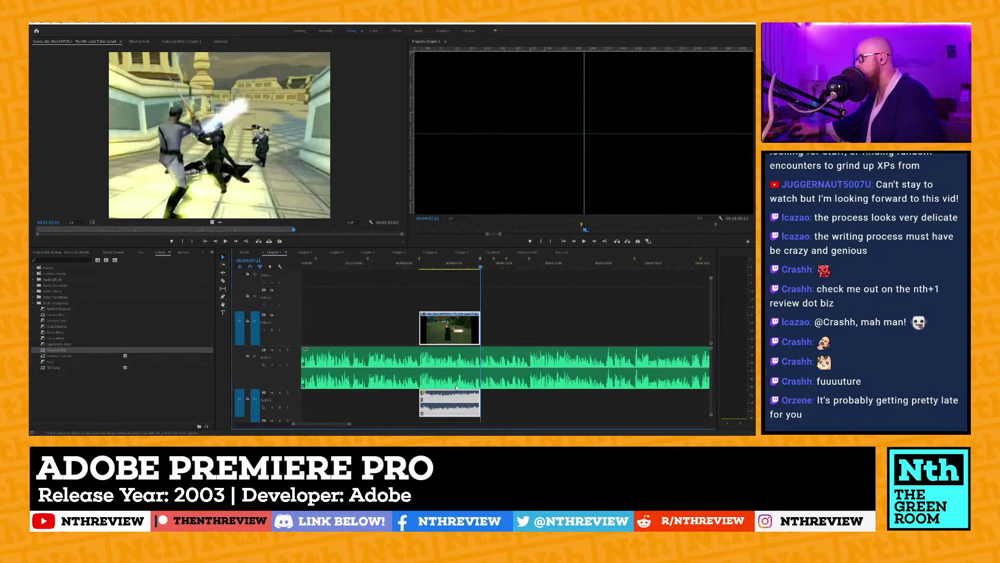
Play the next narration passage, load the Neverwinter Nights 2 Complete trailer as source and mark its out point at the dark moonlit scene.
{"action": "key", "text": "space"}
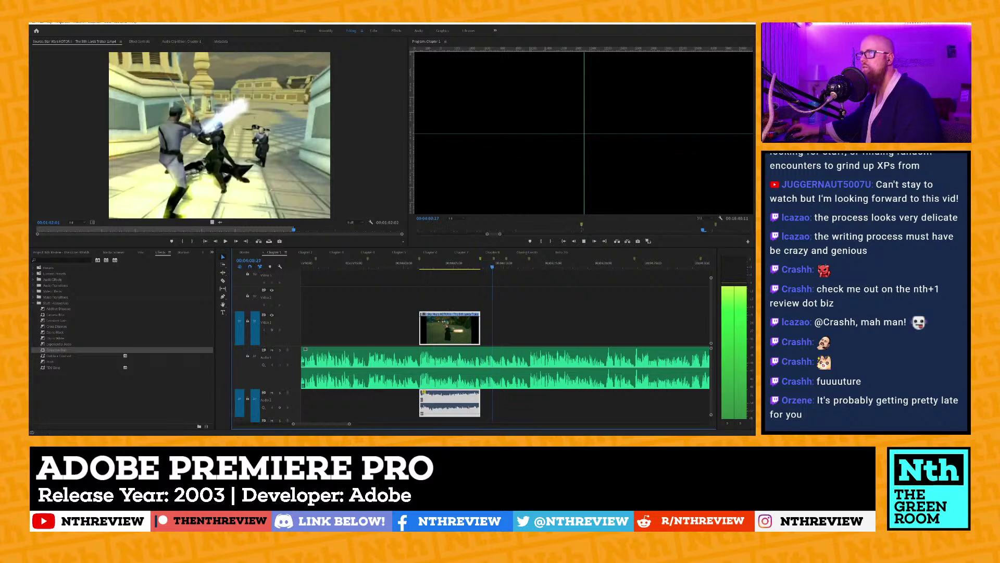
{"action": "key", "text": "space"}
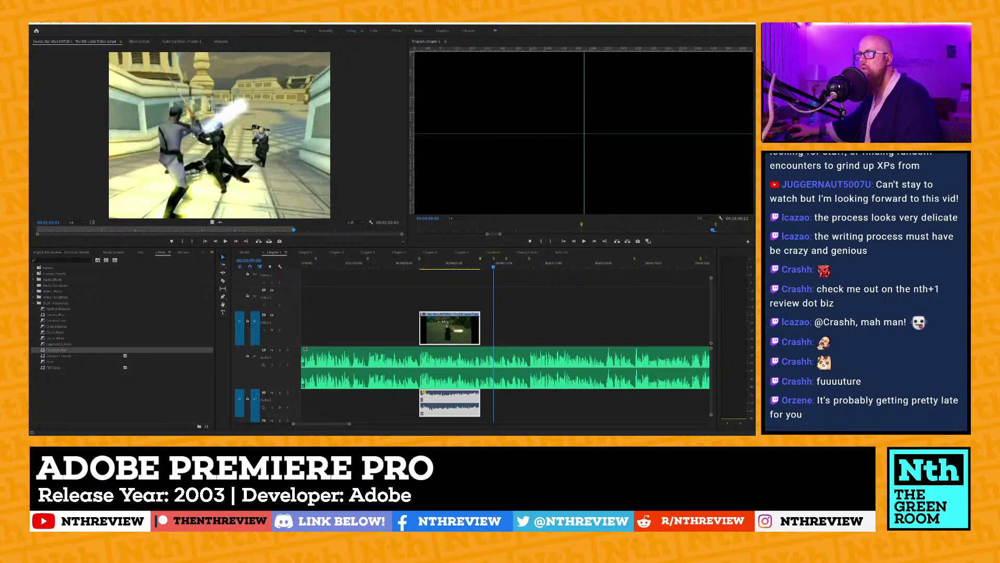
{"action": "left_click_drag", "start_coordinate": [42, 112], "coordinate": [236, 231]}
{"action": "key", "text": "o"}
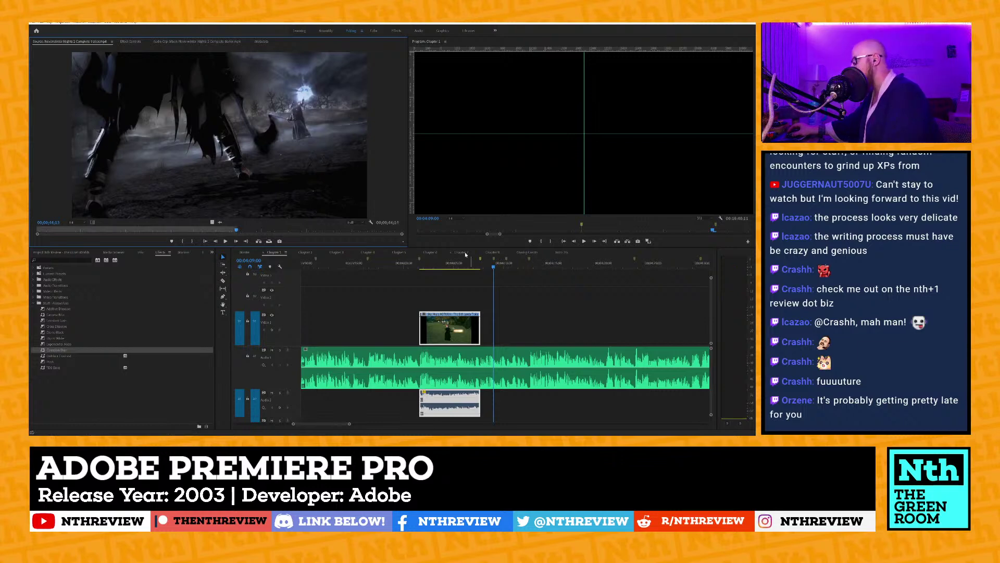
Place the Neverwinter Nights 2 clip from the end of the KOTOR clip to the next marker and lower its audio.
{"action": "left_click", "coordinate": [480, 259]}
{"action": "key", "text": "i"}
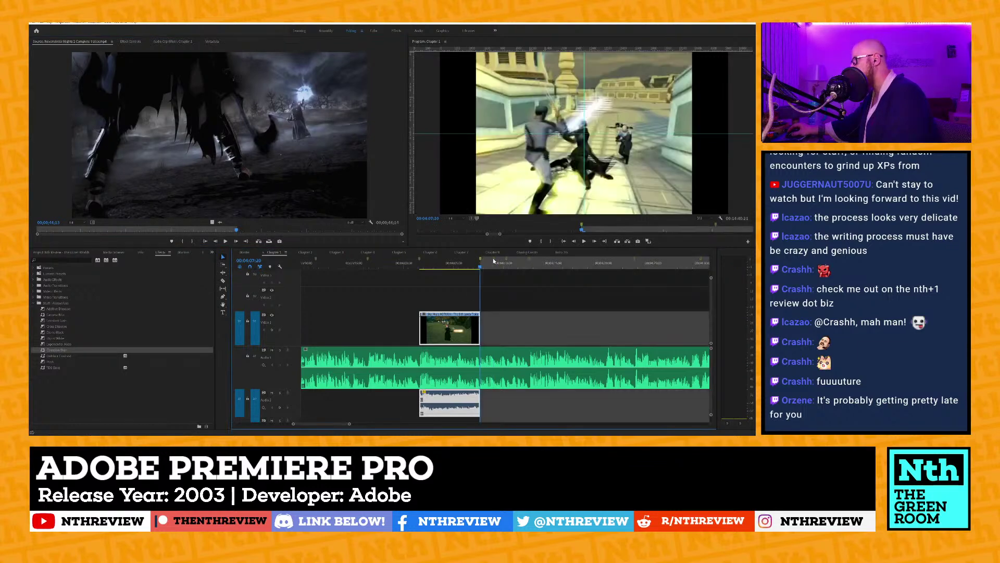
{"action": "key", "text": "o"}
{"action": "key", "text": "period"}
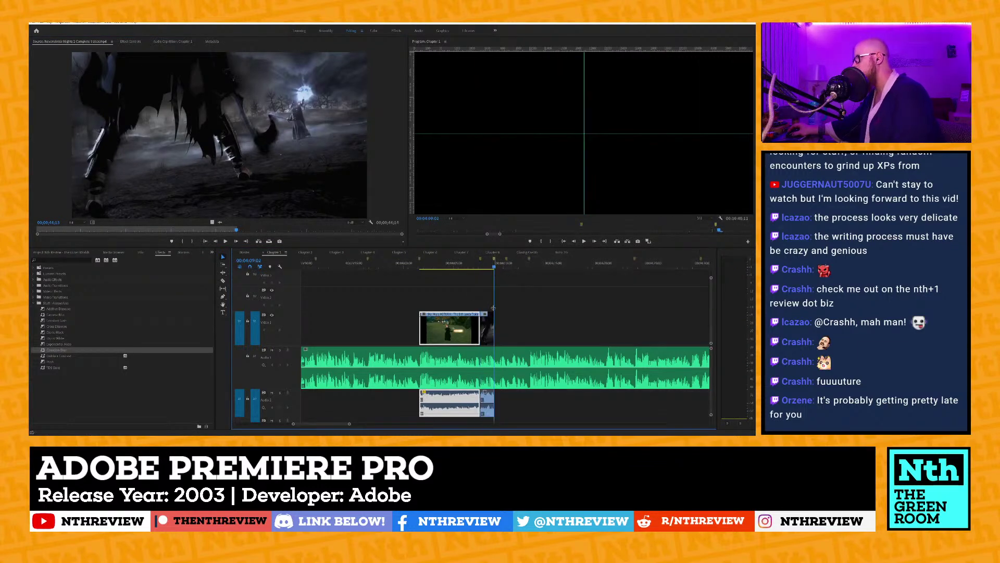
{"action": "left_click", "coordinate": [490, 406]}
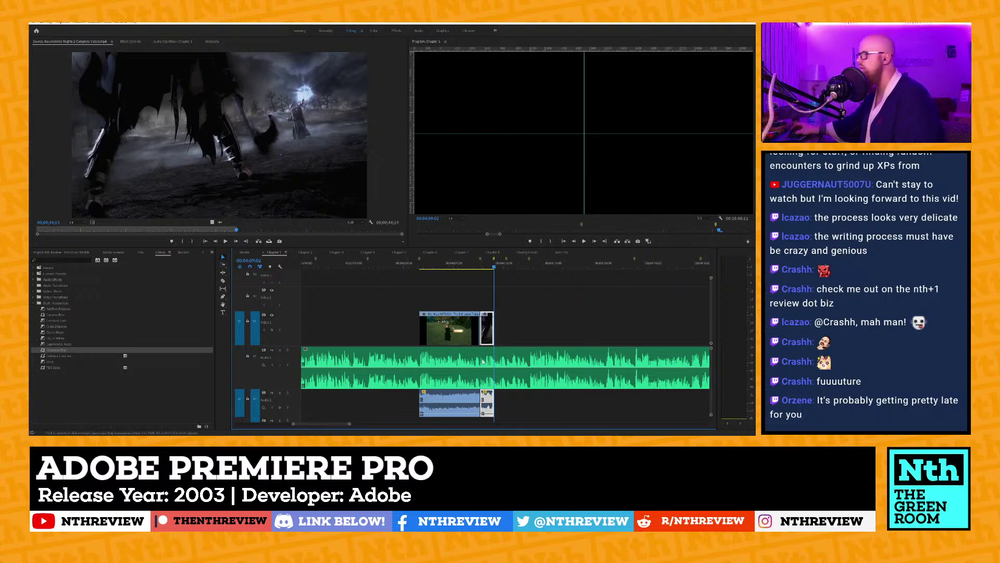
Play back the cut from the KOTOR clip into the Neverwinter Nights 2 clip and on into the uncovered narration.
{"action": "left_click", "coordinate": [471, 267]}
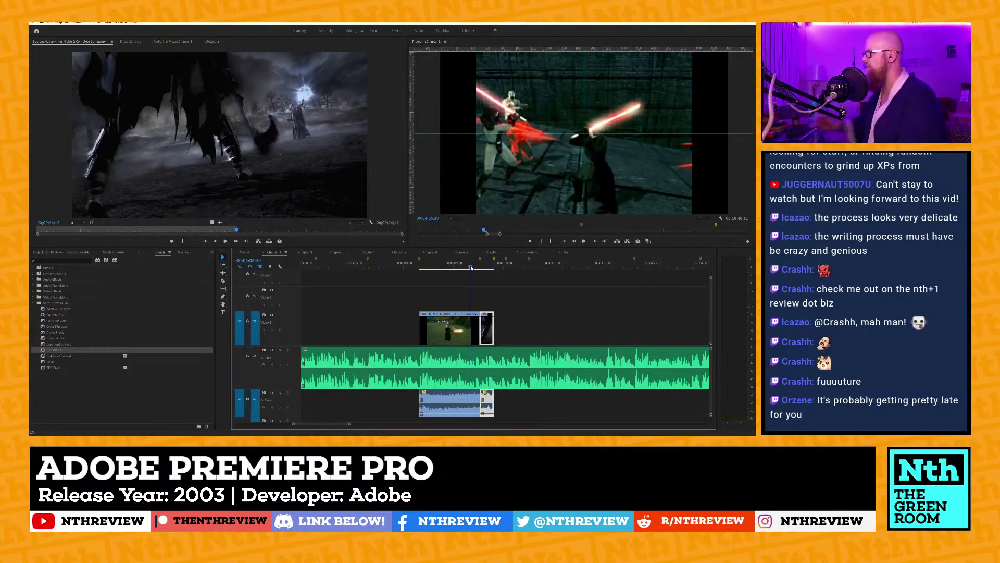
{"action": "key", "text": "space"}
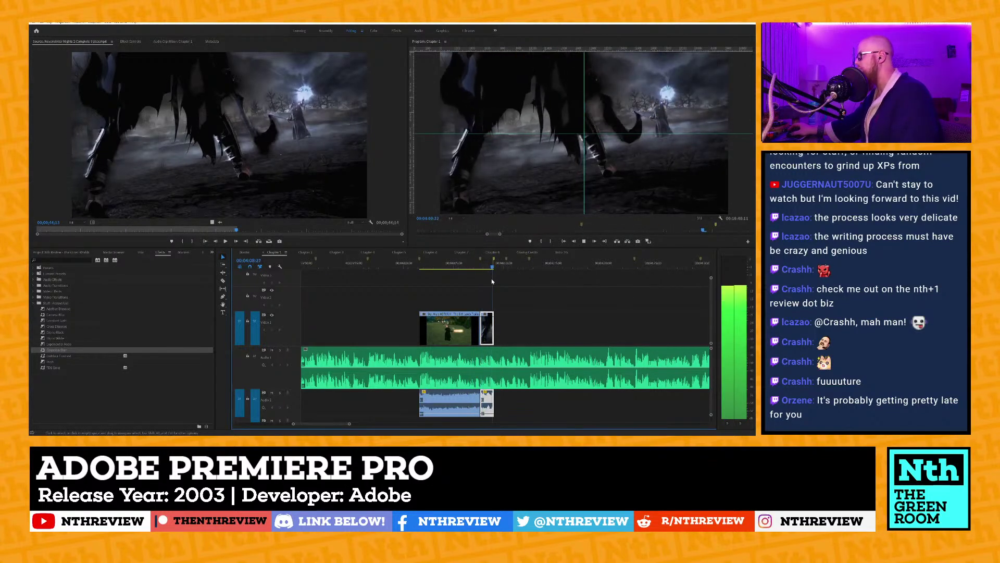
{"action": "key", "text": "space"}
{"action": "key", "text": "space"}
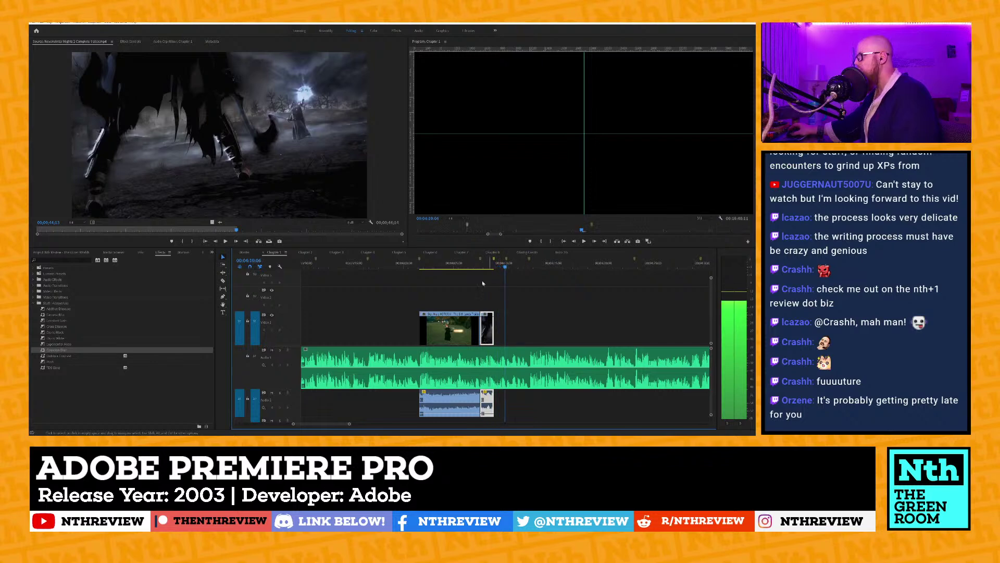
{"action": "key", "text": "space"}
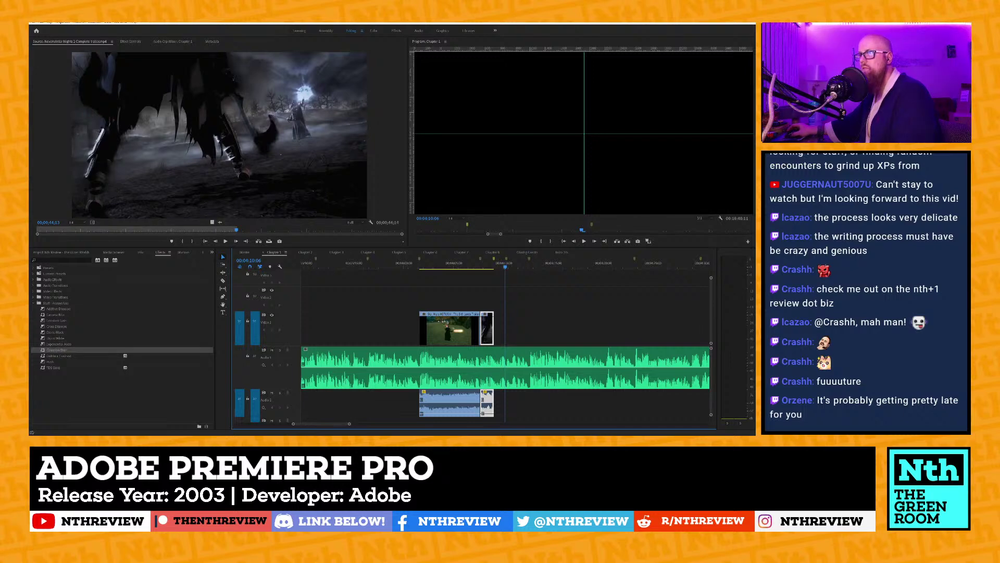
Load the Dungeon Siege III gameplay trailer as source, review its action shots and mark the out point at the fiery skeleton battle.
{"action": "left_click", "coordinate": [364, 207]}
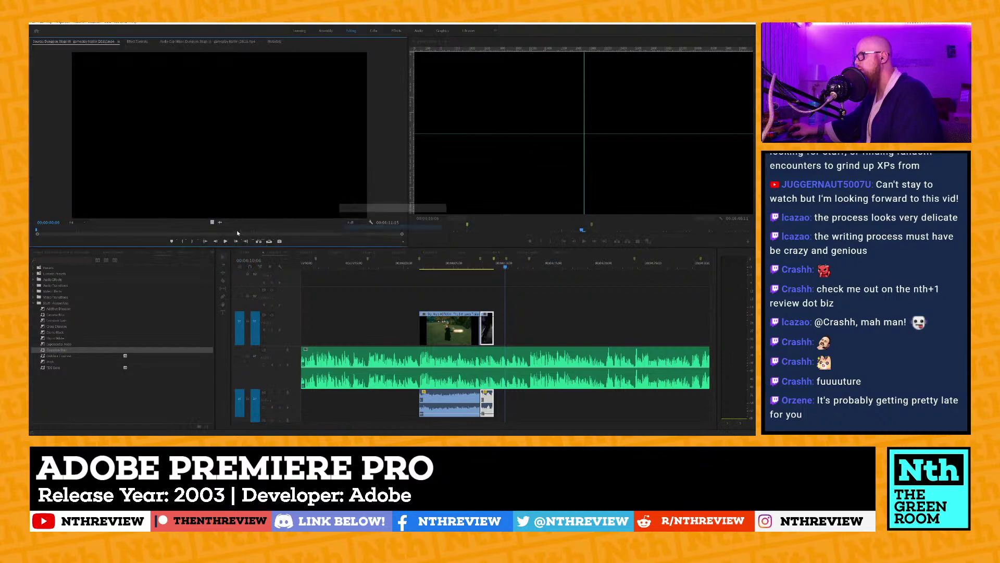
{"action": "left_click_drag", "start_coordinate": [245, 231], "coordinate": [325, 224]}
{"action": "key", "text": "space"}
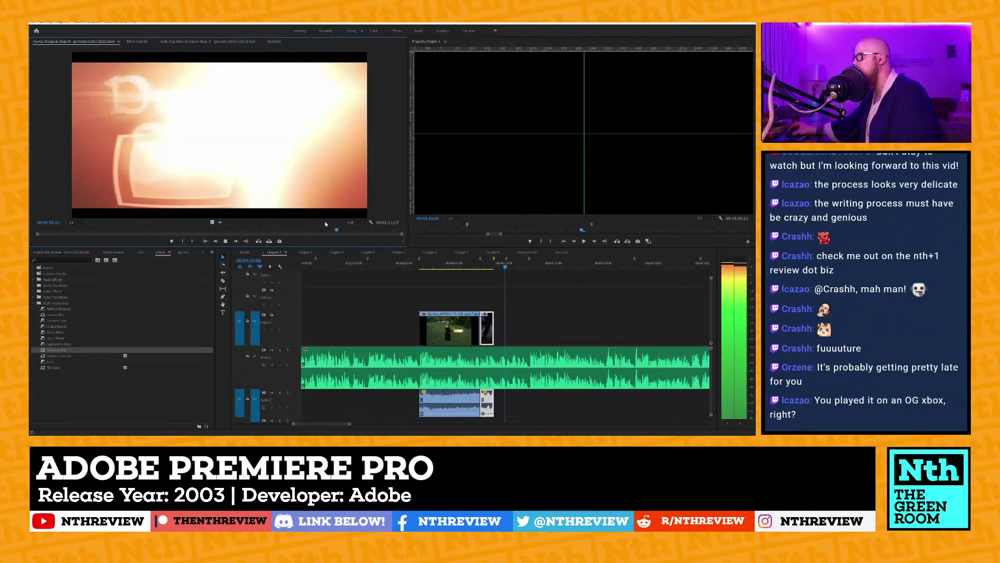
{"action": "key", "text": "space"}
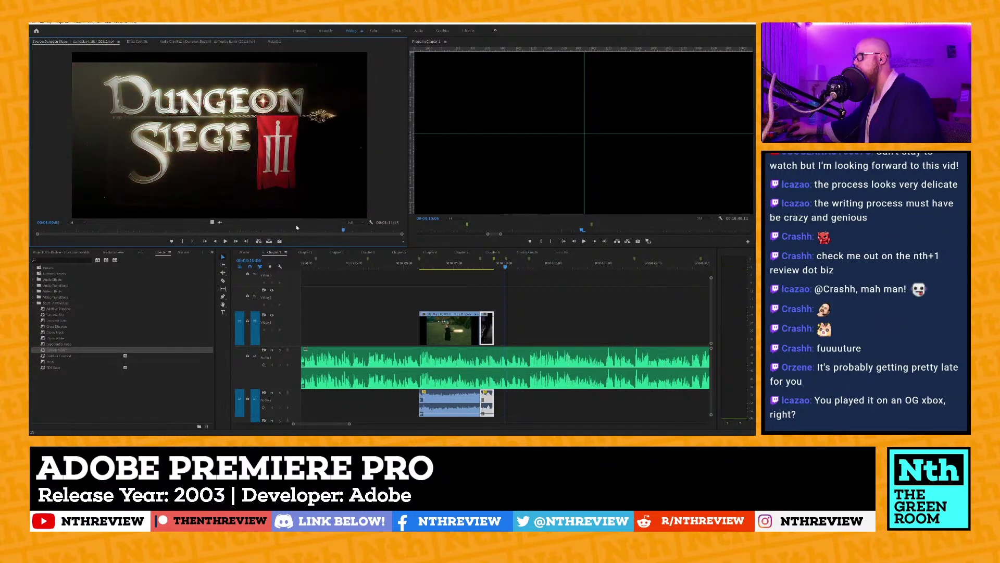
{"action": "left_click", "coordinate": [301, 230]}
{"action": "key", "text": "space"}
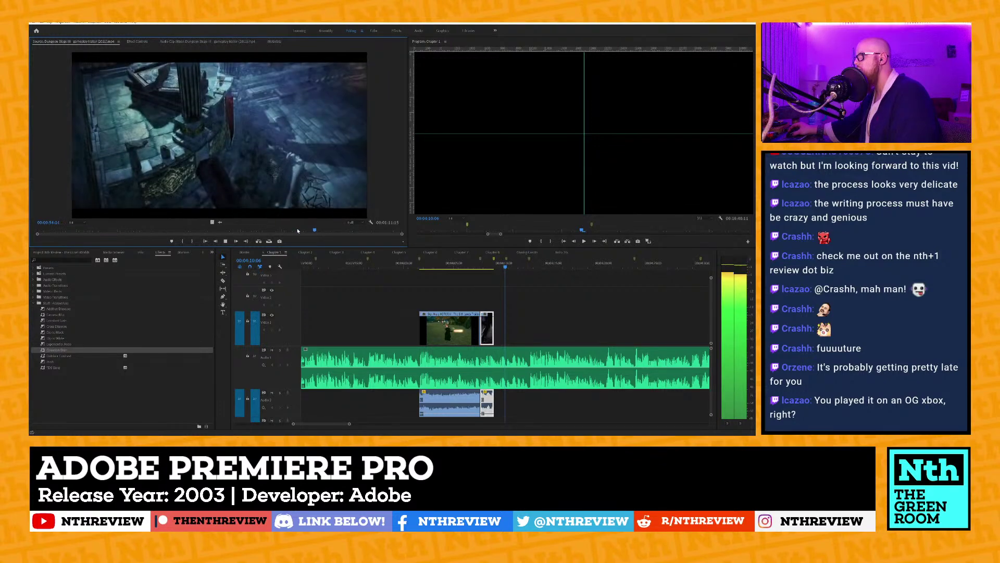
{"action": "key", "text": "space"}
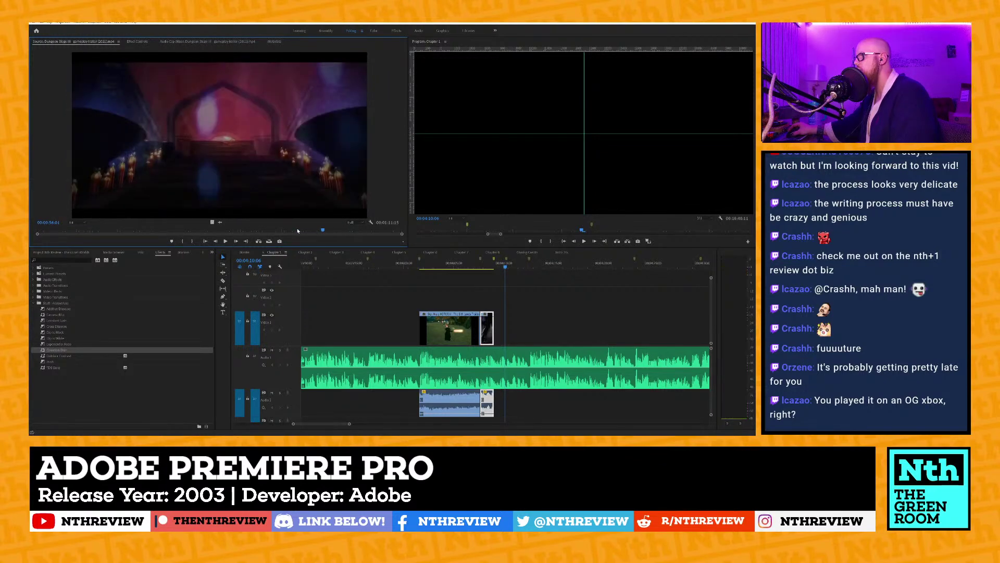
{"action": "key", "text": "shift+k"}
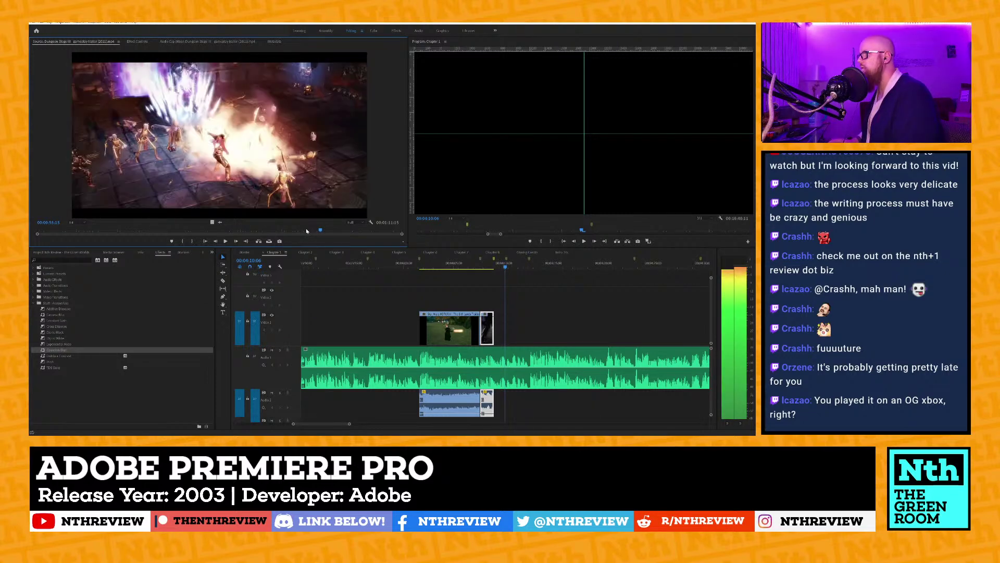
{"action": "key", "text": "o"}
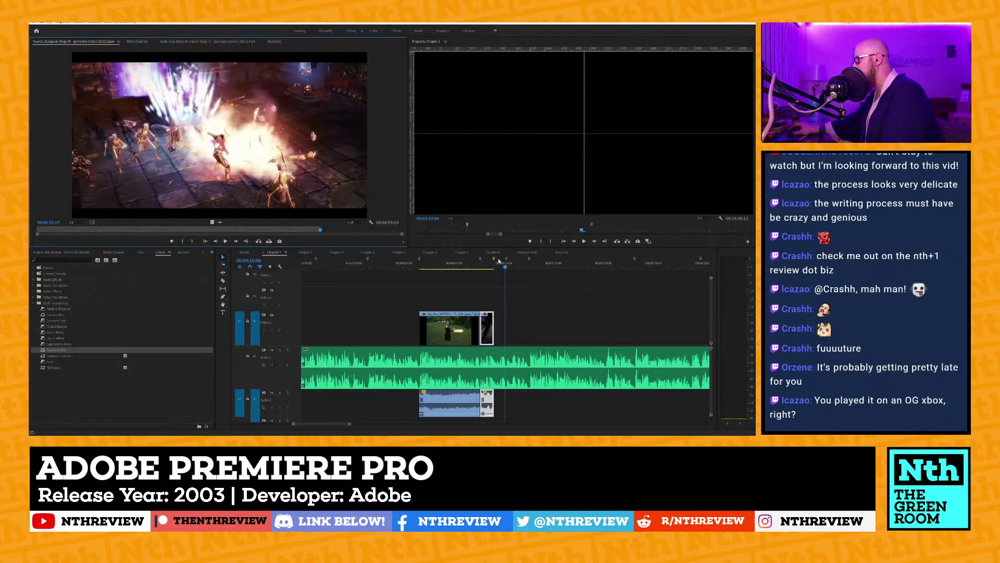
Place the Dungeon Siege III clip between the Neverwinter Nights 2 clip's end and the next marker and lower its audio.
{"action": "left_click", "coordinate": [500, 262]}
{"action": "key", "text": "."}
{"action": "left_click", "coordinate": [507, 266]}
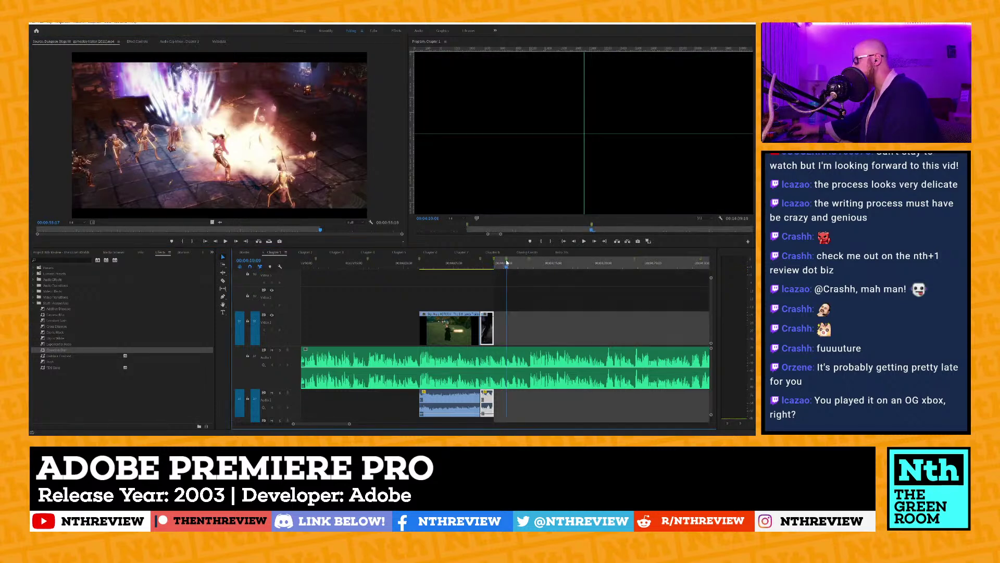
{"action": "key", "text": "w"}
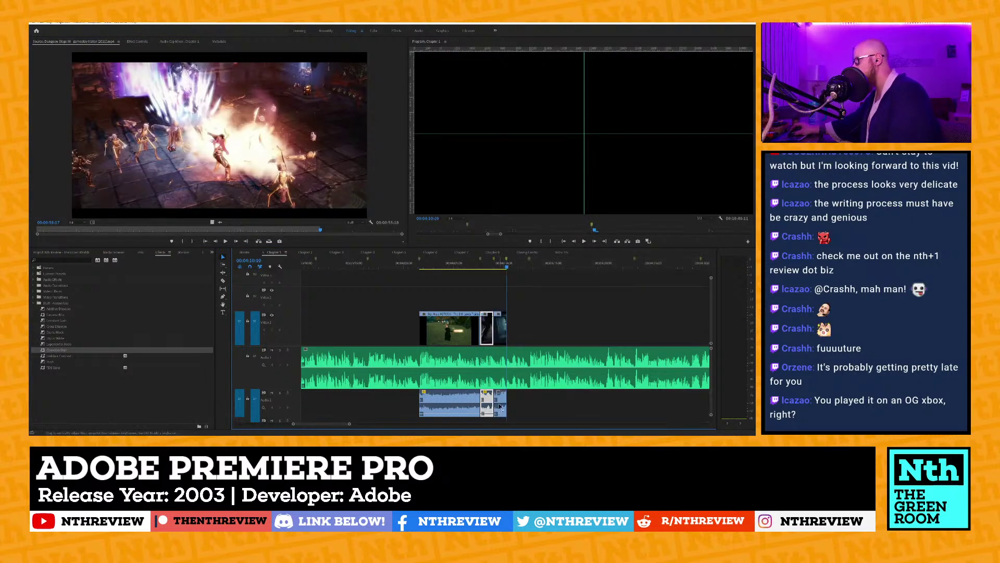
{"action": "left_click_drag", "start_coordinate": [500, 404], "coordinate": [501, 416]}
Play the following narration, switch the source to the Fallout New Vegas E3 2010 trailer and mark an out point after its title logo.
{"action": "key", "text": "space"}
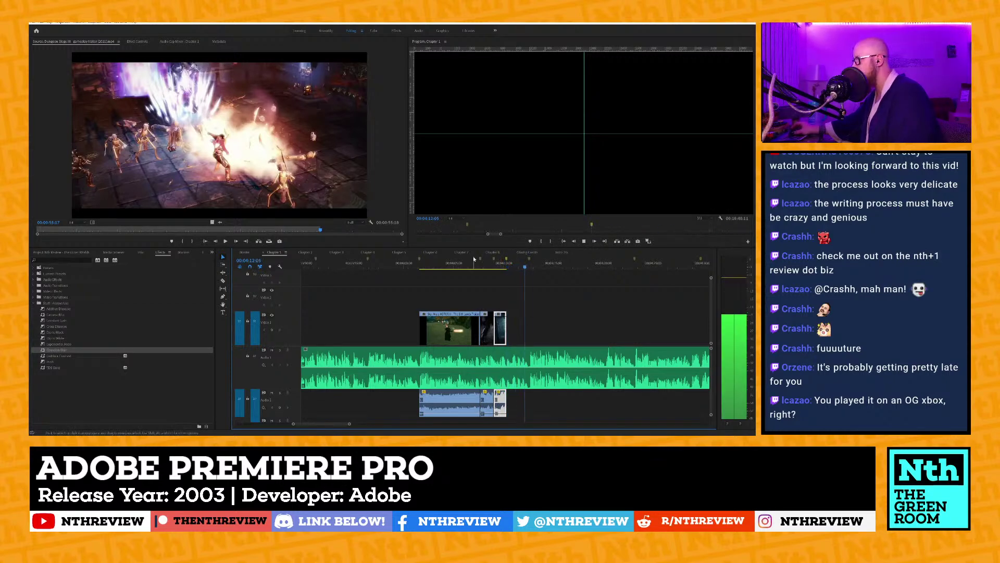
{"action": "key", "text": "space"}
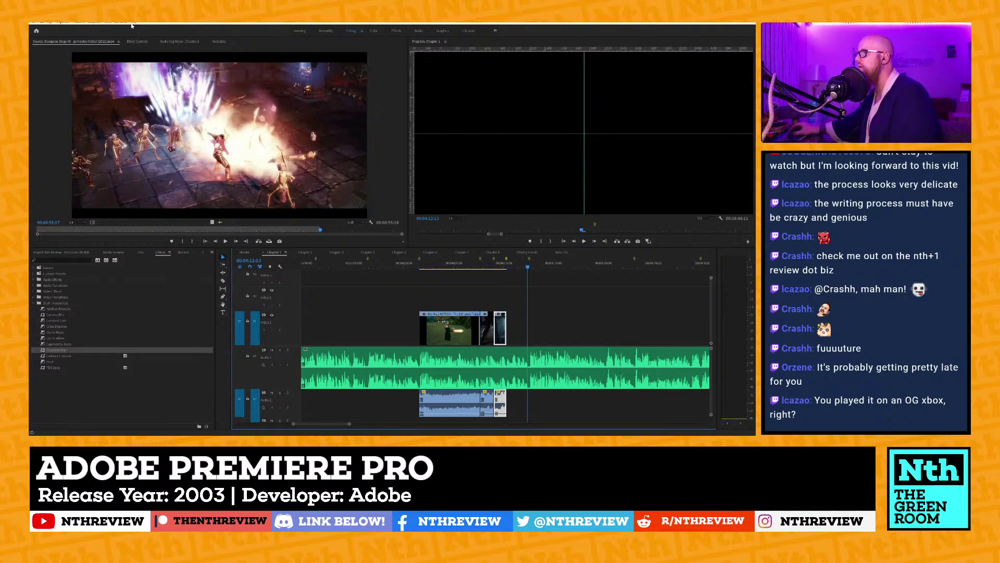
{"action": "left_click", "coordinate": [119, 42]}
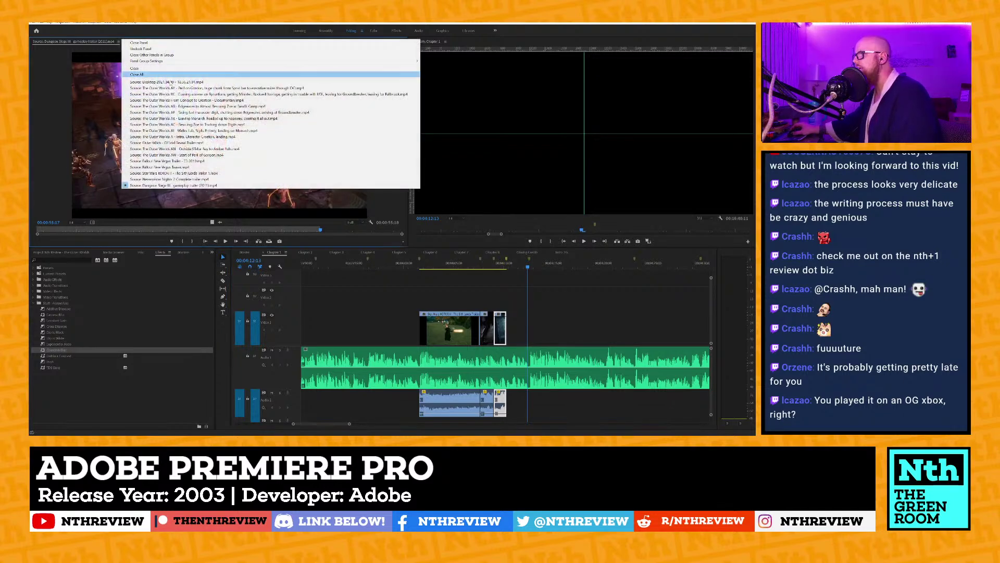
{"action": "left_click", "coordinate": [216, 161]}
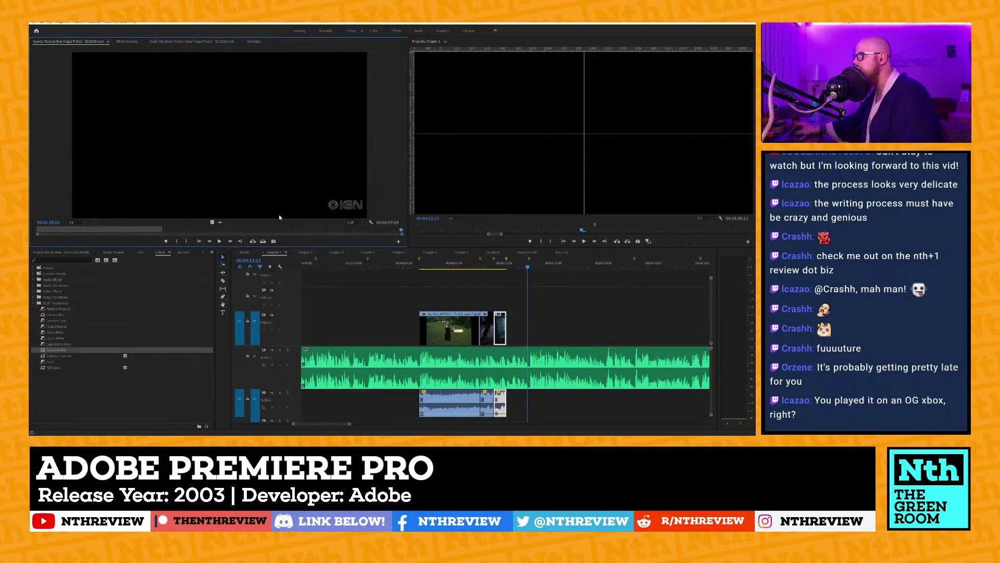
{"action": "left_click", "coordinate": [358, 230]}
{"action": "key", "text": "space"}
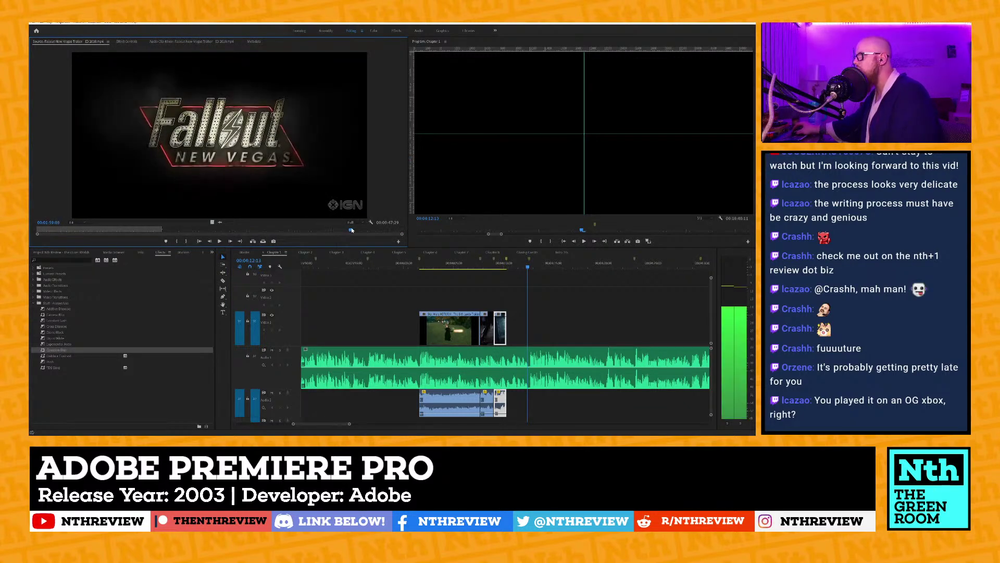
{"action": "left_click", "coordinate": [364, 230]}
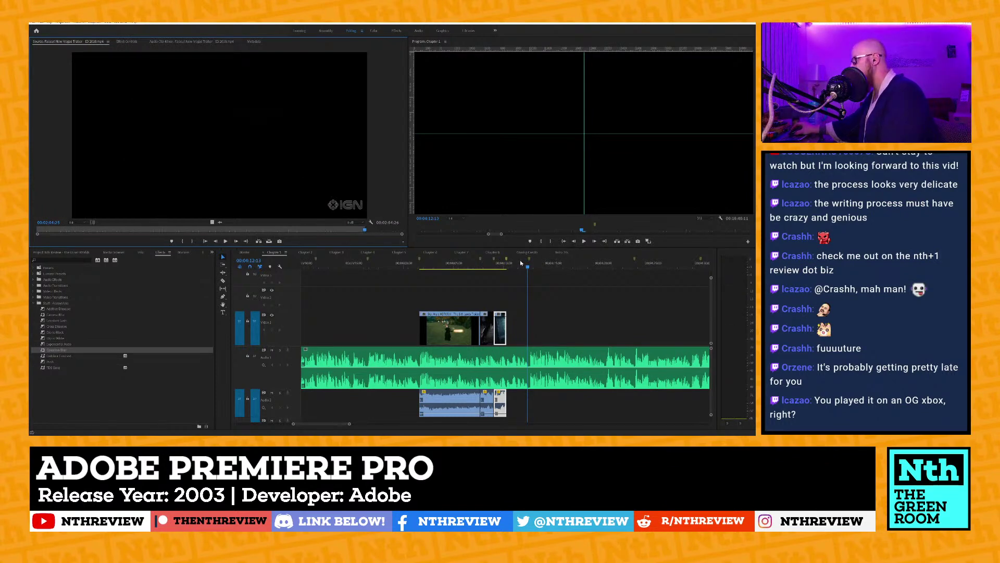
Place the Fallout New Vegas clip from the Dungeon Siege III clip's end to the next marker and lower its audio.
{"action": "left_click", "coordinate": [506, 261]}
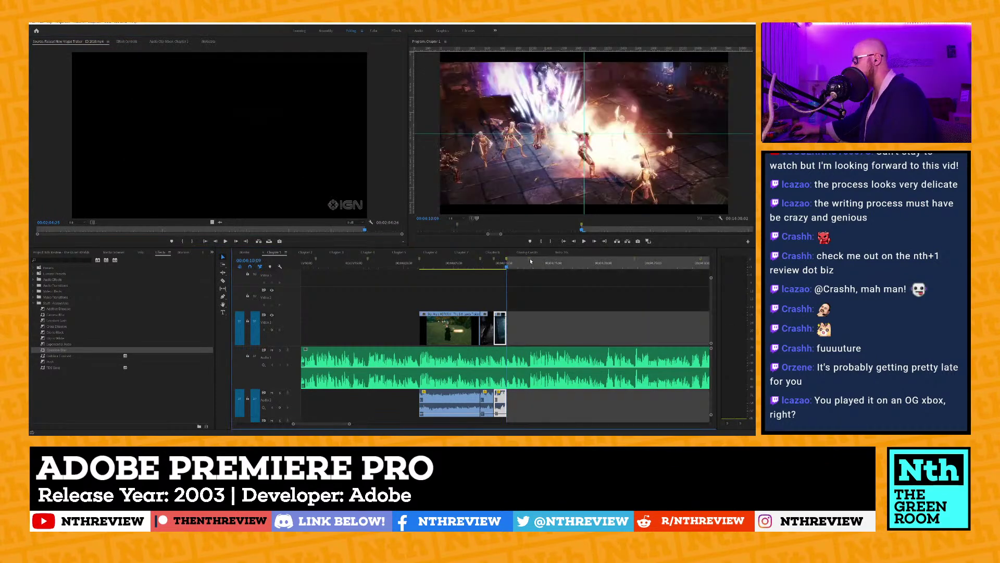
{"action": "key", "text": "period"}
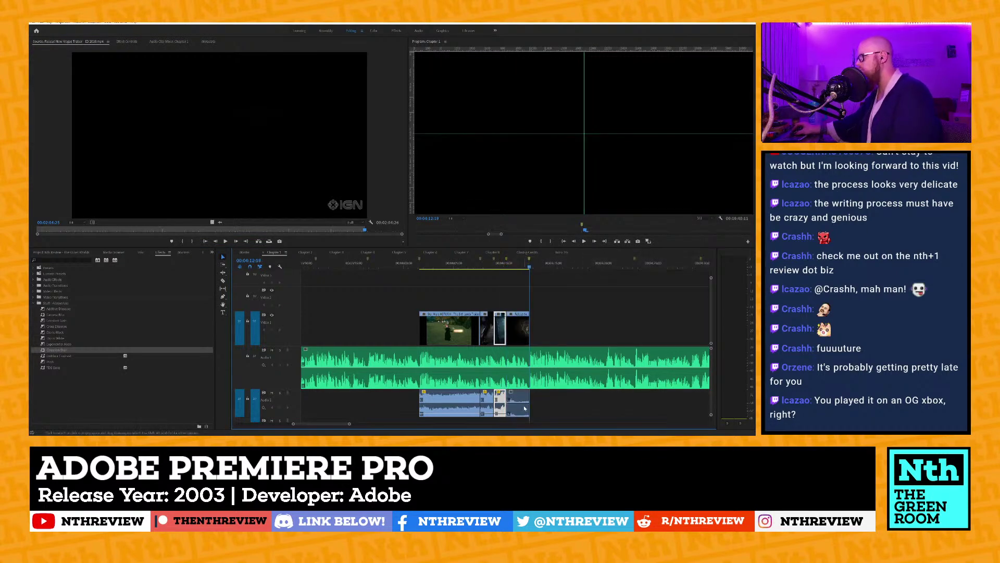
{"action": "left_click", "coordinate": [523, 406]}
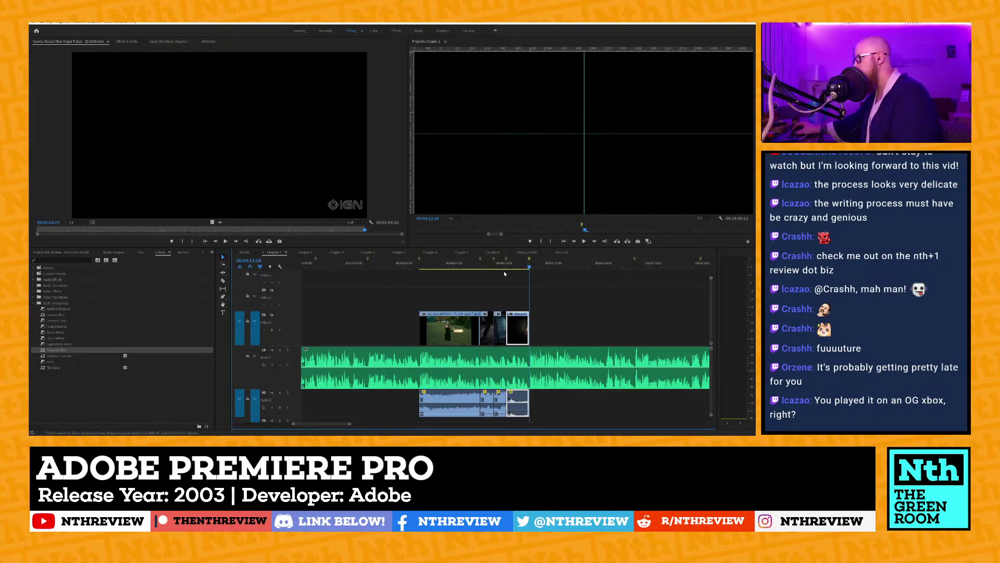
Slip the Fallout New Vegas clip to earlier gameplay action footage and play back the cut from the Dungeon Siege III clip.
{"action": "left_click_drag", "start_coordinate": [503, 266], "coordinate": [522, 275]}
{"action": "left_click_drag", "start_coordinate": [517, 330], "coordinate": [674, 340]}
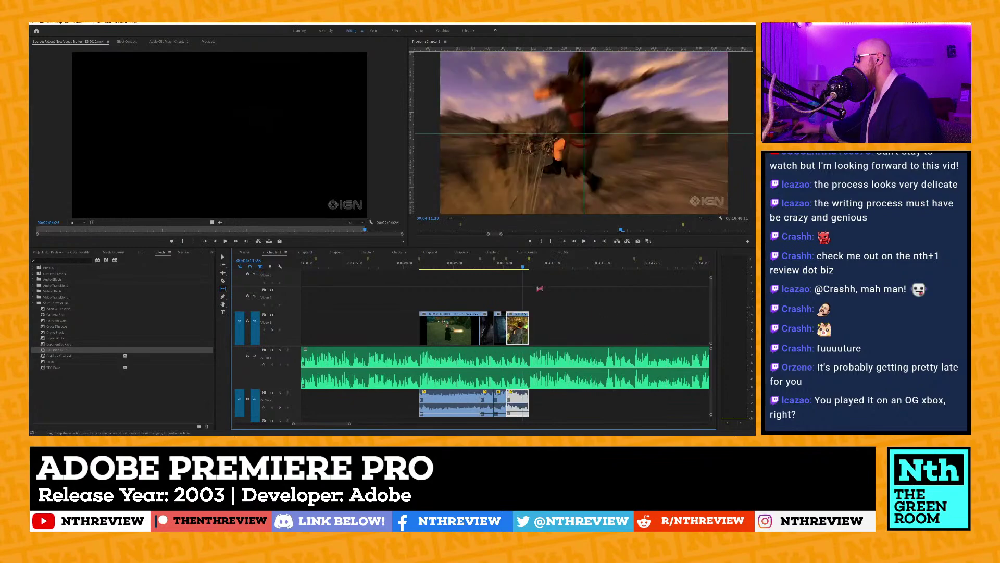
{"action": "left_click", "coordinate": [498, 268]}
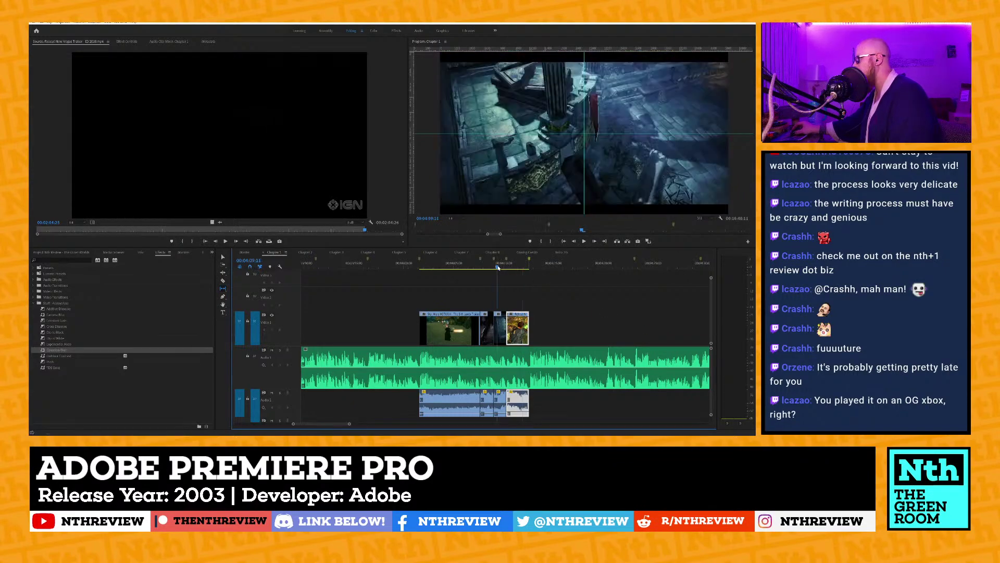
{"action": "key", "text": "space"}
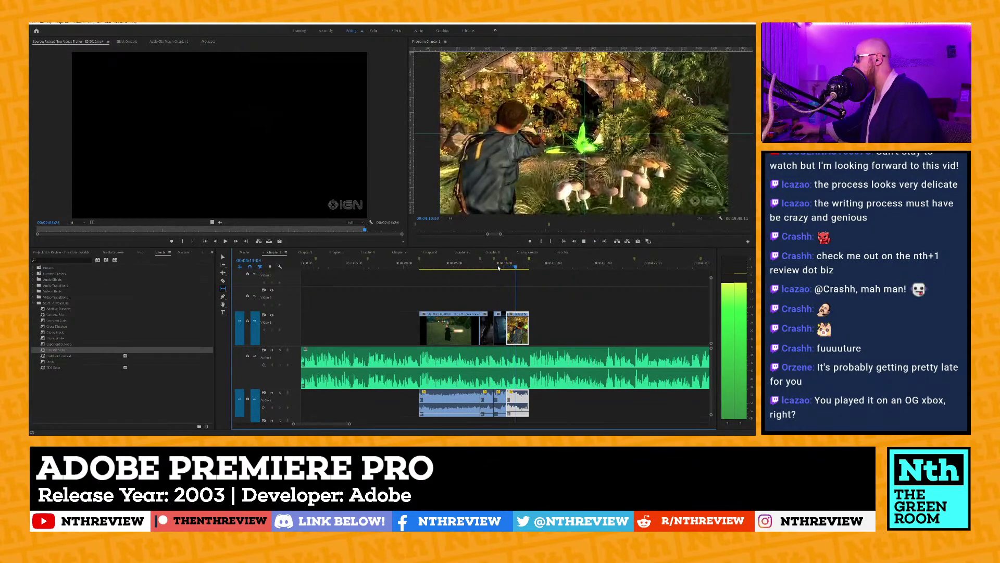
{"action": "key", "text": "space"}
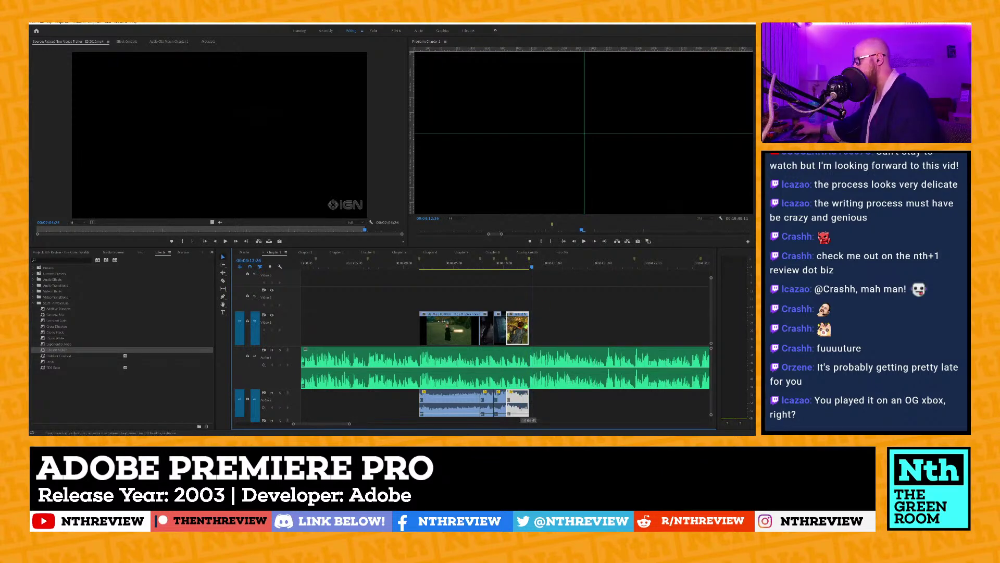
Play back the run of Obsidian trailer clips from the start of the first clip into the Fallout New Vegas clip.
{"action": "scroll", "coordinate": [546, 384], "scroll_direction": "down", "scroll_amount": 2}
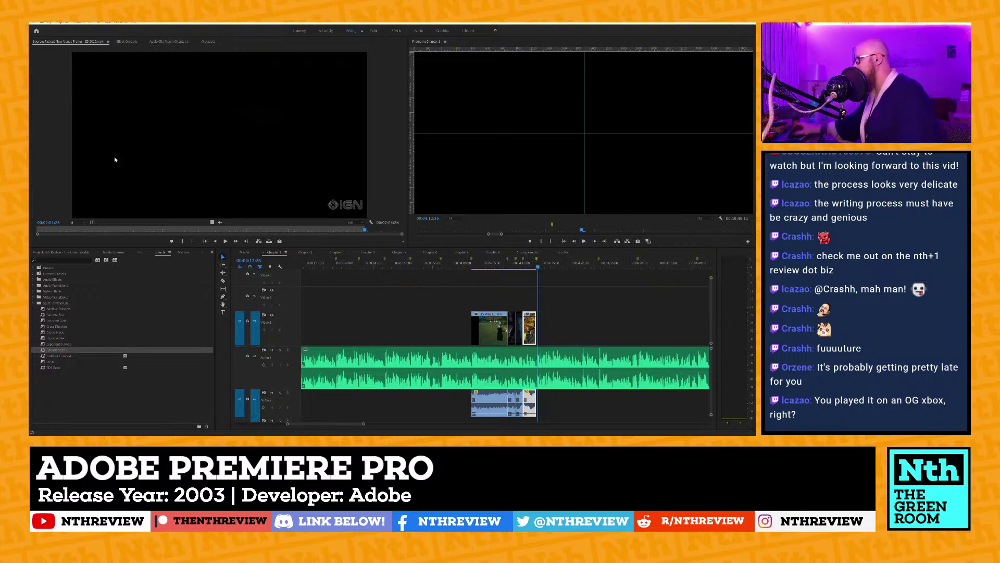
{"action": "scroll", "coordinate": [501, 293], "scroll_direction": "down", "scroll_amount": 5}
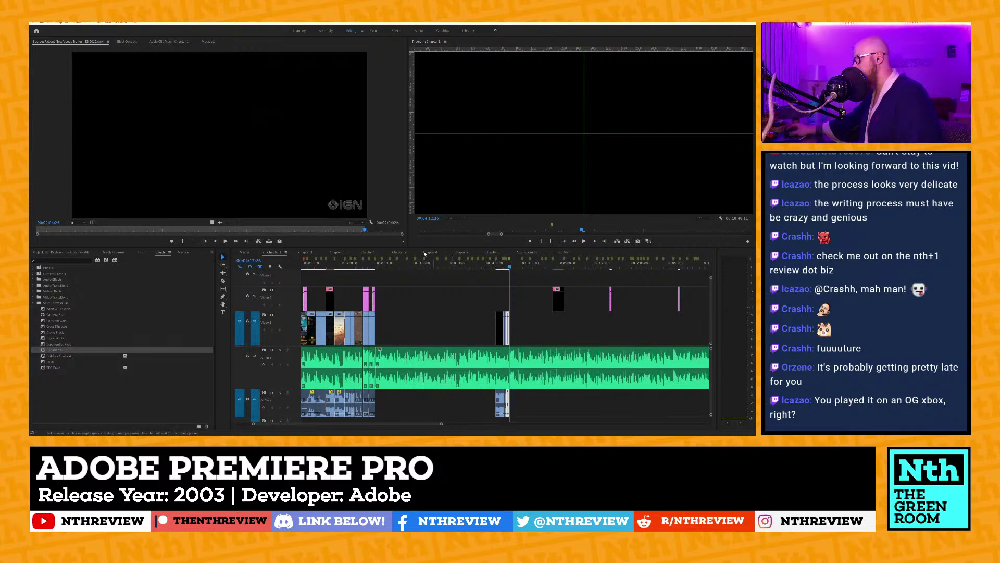
{"action": "left_click", "coordinate": [503, 266]}
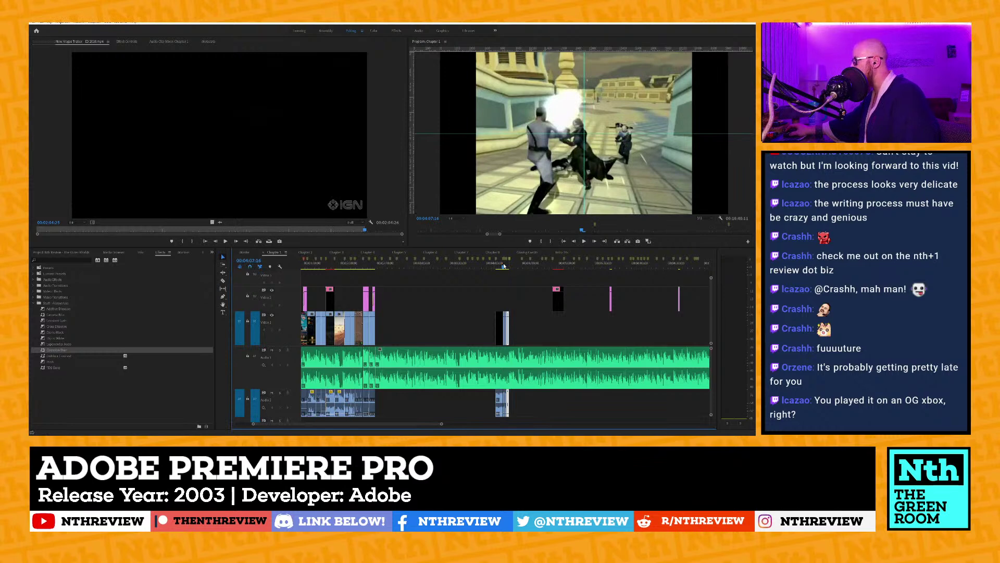
{"action": "left_click", "coordinate": [494, 268]}
{"action": "key", "text": "space"}
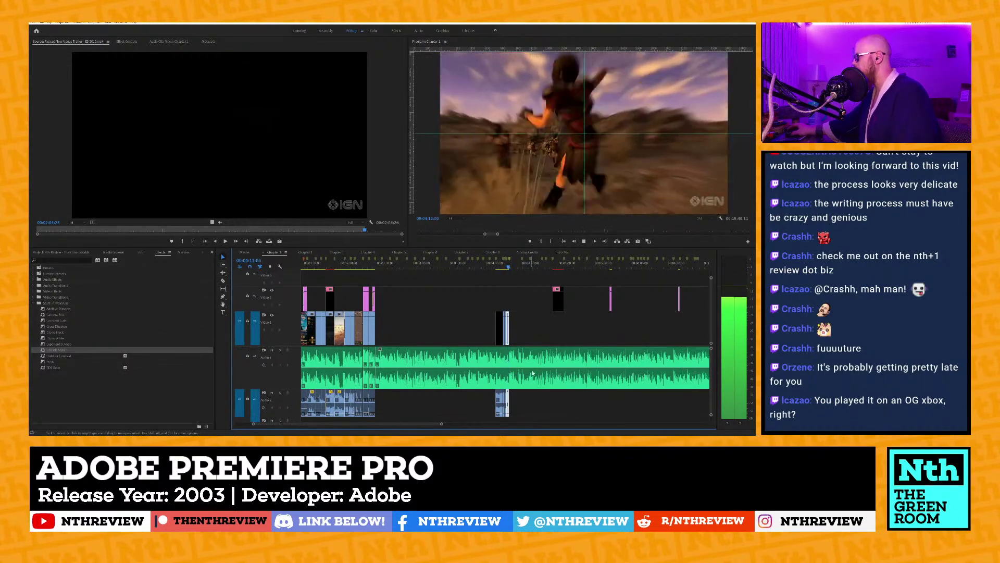
{"action": "key", "text": "space"}
Check the frames in the first trailer clip and the Dungeon Siege III clip, and show the Dungeon Siege III clip's effect settings.
{"action": "scroll", "coordinate": [538, 392], "scroll_direction": "up", "scroll_amount": 3}
{"action": "scroll", "coordinate": [520, 389], "scroll_direction": "up", "scroll_amount": 3}
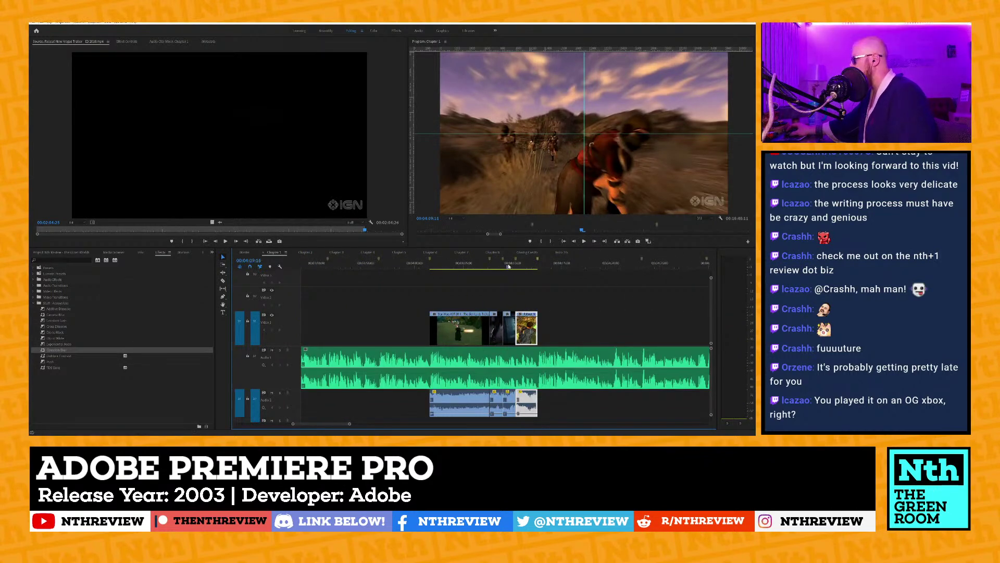
{"action": "left_click", "coordinate": [509, 266]}
{"action": "left_click_drag", "start_coordinate": [508, 266], "coordinate": [479, 266]}
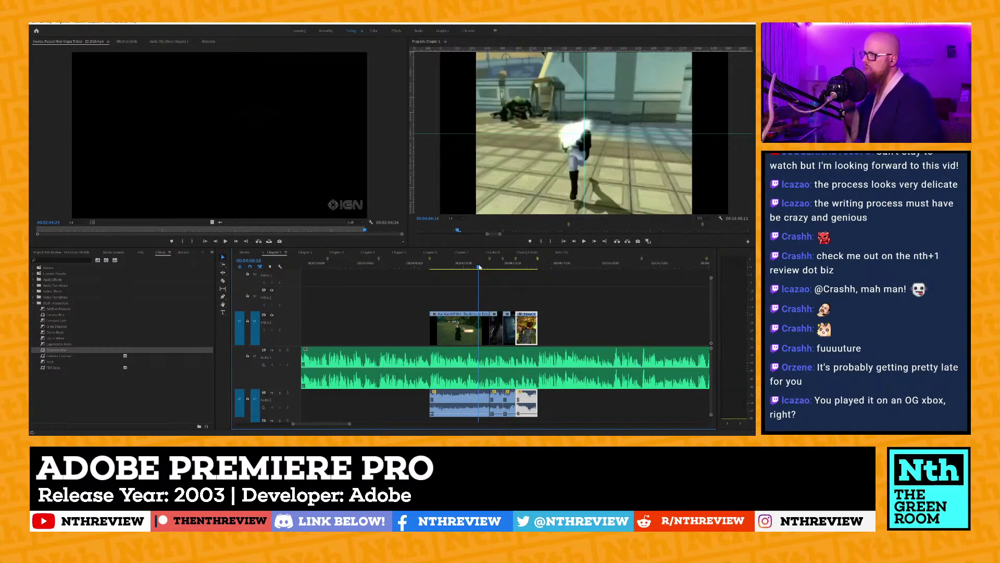
{"action": "left_click", "coordinate": [509, 266]}
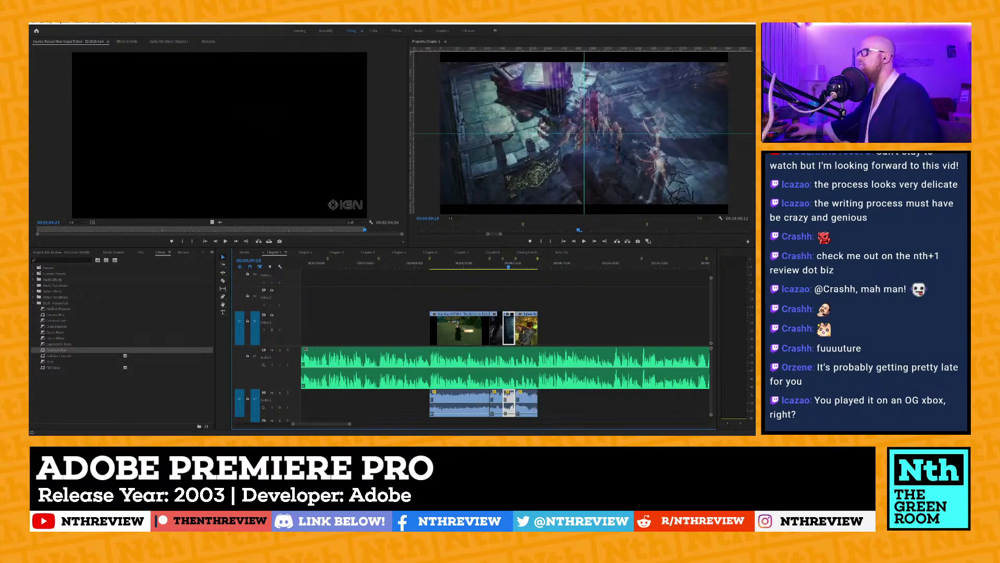
{"action": "left_click", "coordinate": [126, 42]}
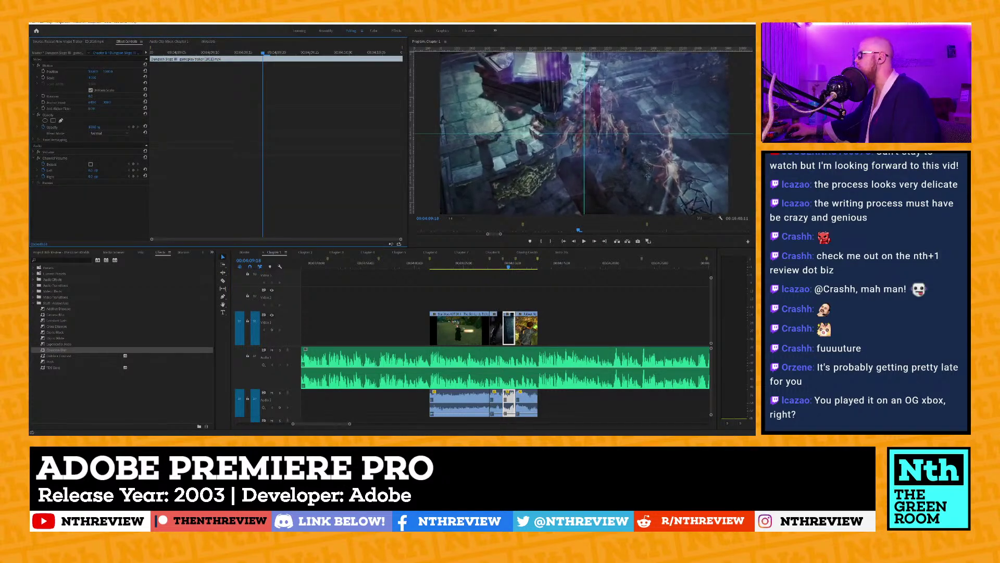
Replay the trailer montage from just before its first clip to the Fallout New Vegas clip's end and select that last clip.
{"action": "left_click", "coordinate": [427, 268]}
{"action": "key", "text": "space"}
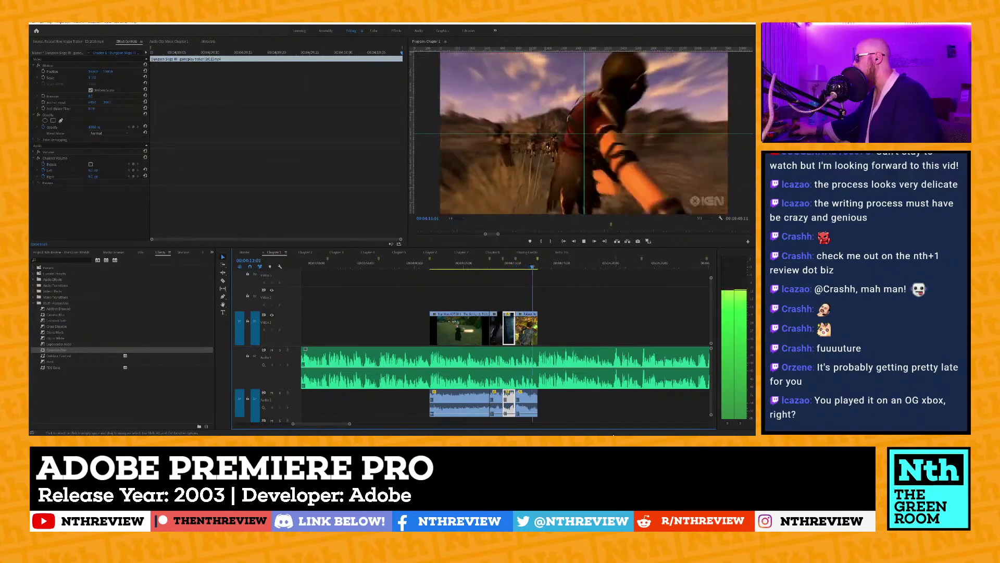
{"action": "key", "text": "space"}
{"action": "left_click", "coordinate": [525, 416]}
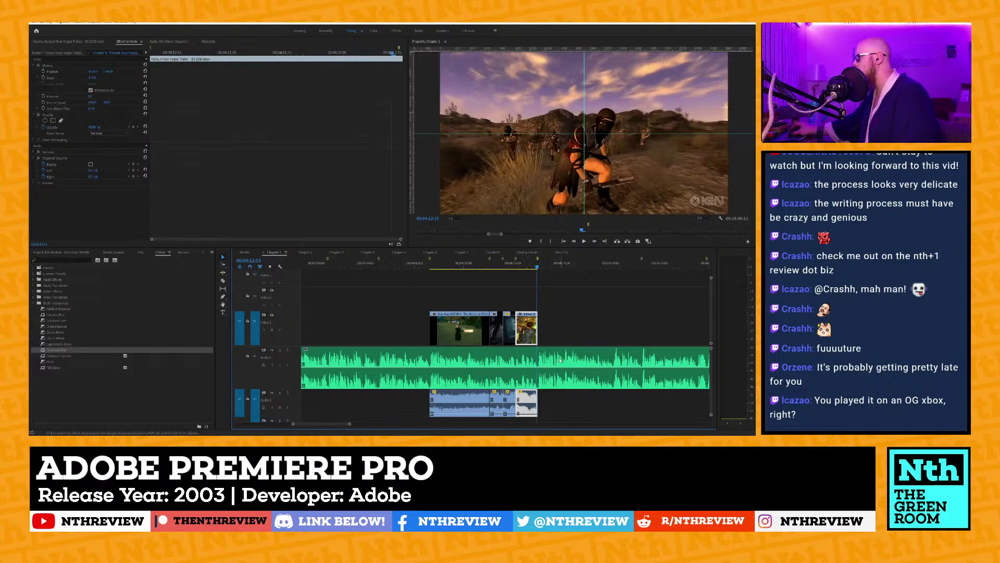
{"action": "scroll", "coordinate": [499, 297], "scroll_direction": "down", "scroll_amount": 3}
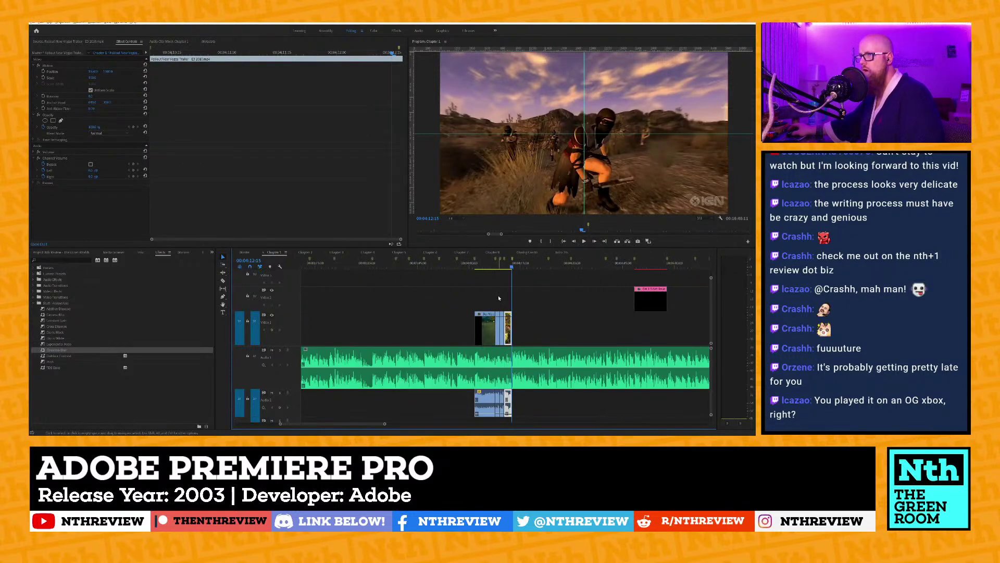